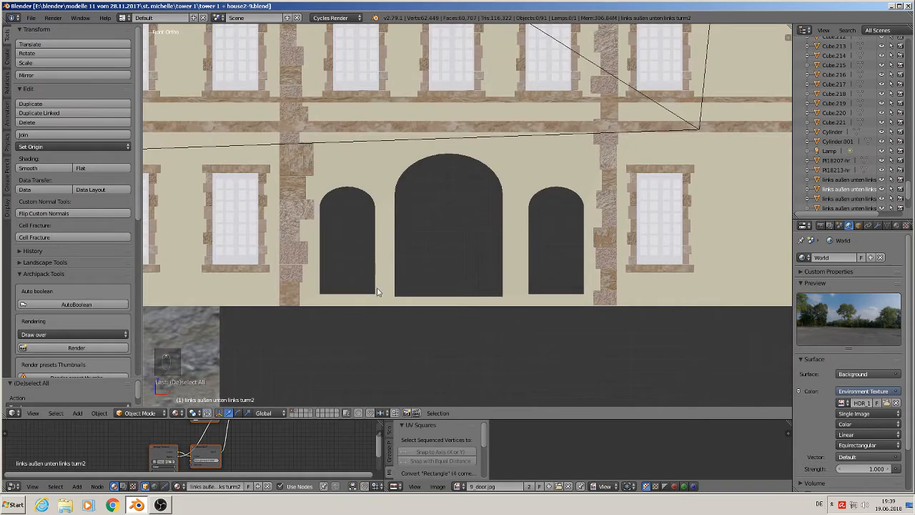
Enable selection of hidden geometry in the facade mesh and box-select the vertices of the three arched door openings.
scroll(382, 212, "up", 2)
key("Tab")
key("Tab")
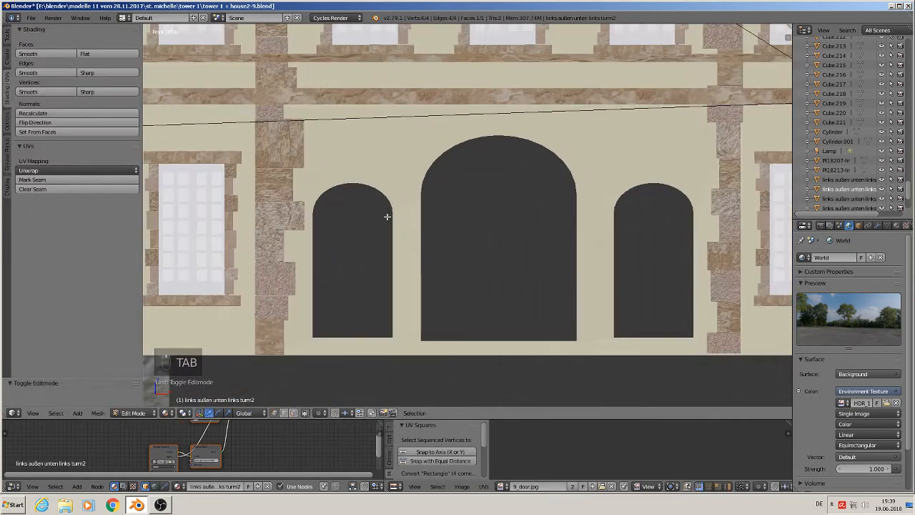
key("Tab")
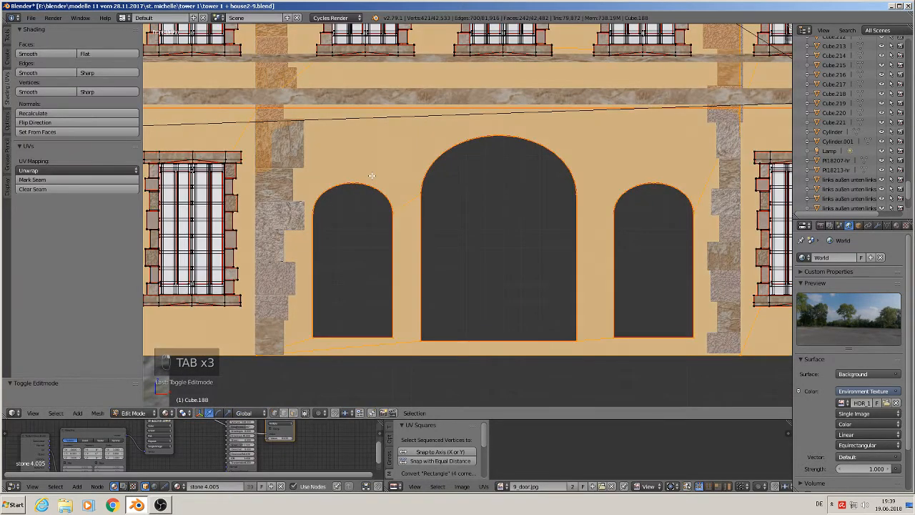
key("a")
key("a")
key("a")
key("a")
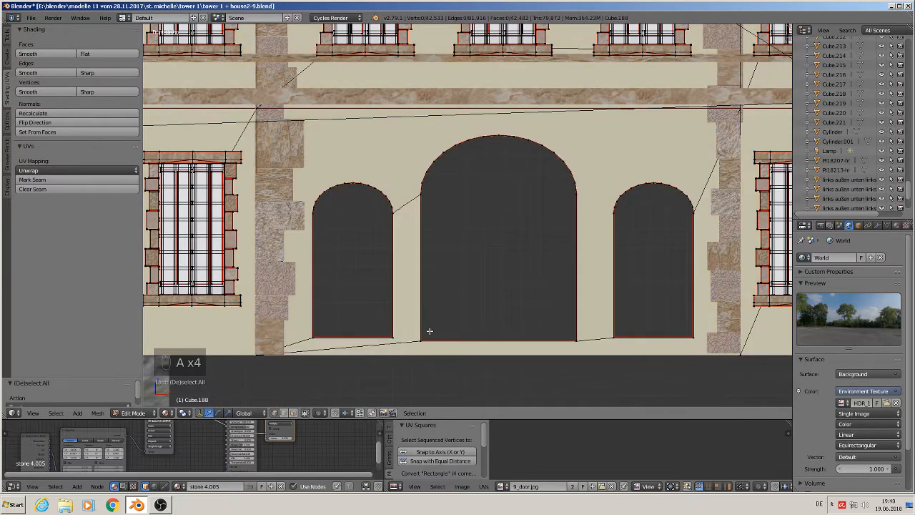
left_click(304, 413)
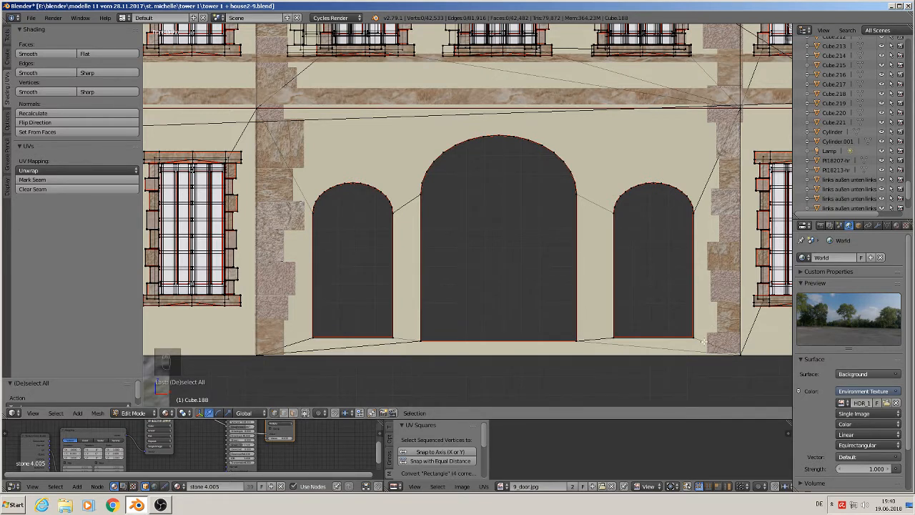
key("b")
left_click_drag(701, 346, 300, 123)
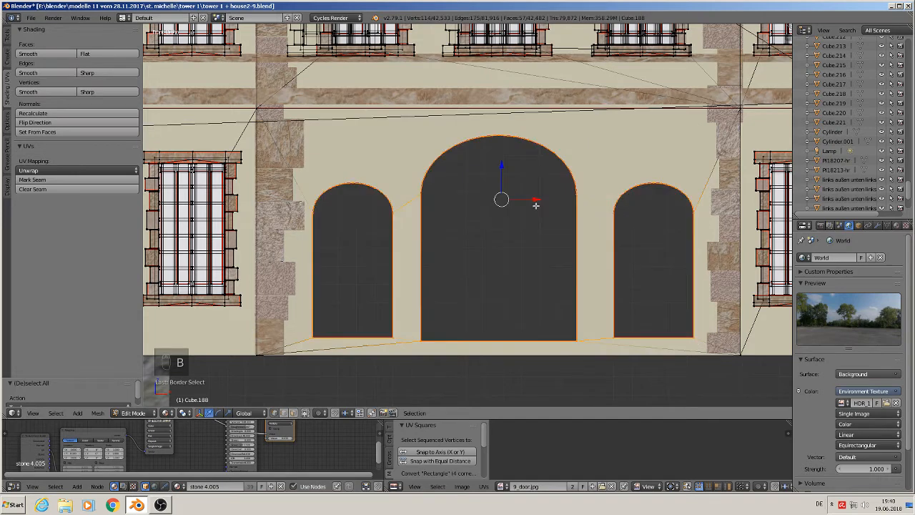
Scale the three arched openings down to about 0.85 and lower them close to the wall's bottom edge.
key("s")
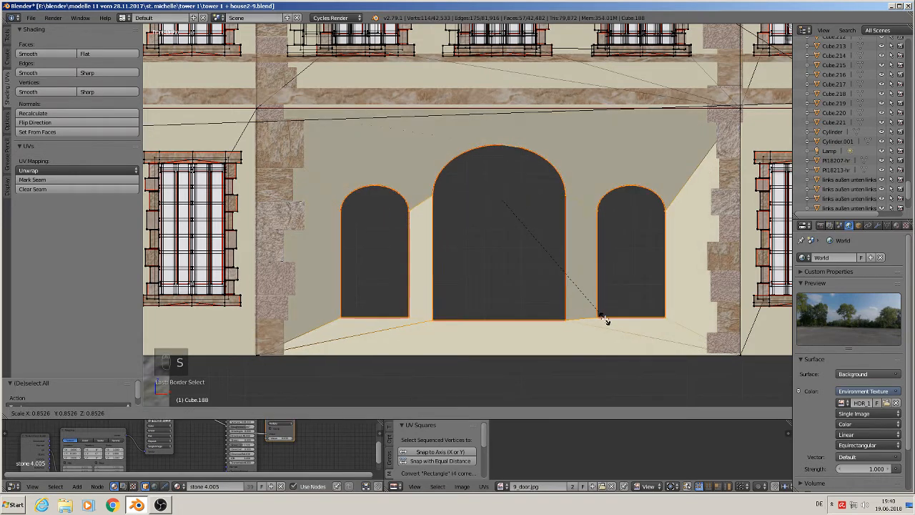
left_click(604, 319)
left_click_drag(500, 176, 491, 201)
key("Tab")
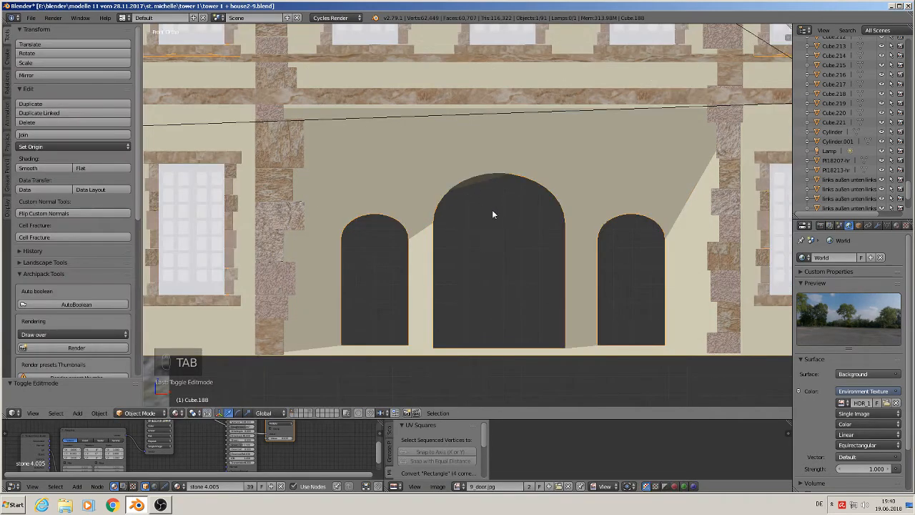
Flatten the two plaster wall faces surrounding the arches by scaling them to 0 along the Y axis.
middle_click_drag(492, 212, 440, 176)
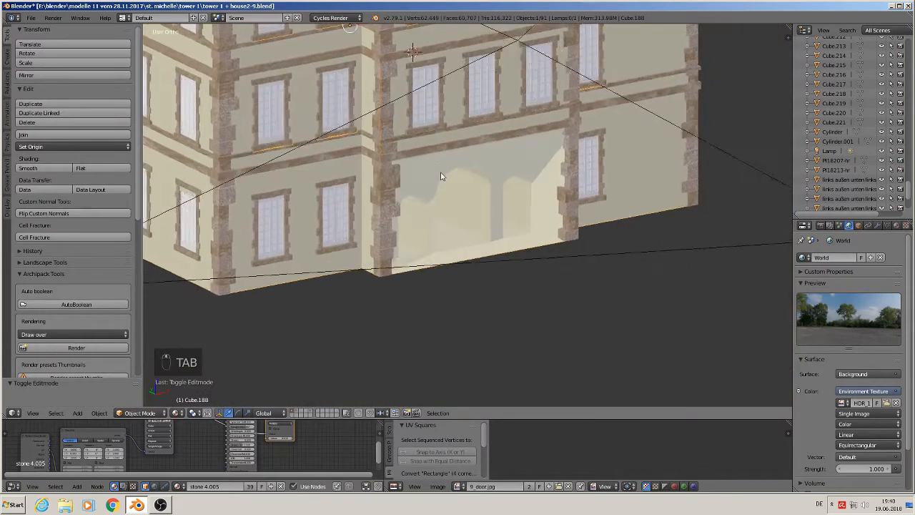
scroll(453, 157, "up", 6)
key("Tab")
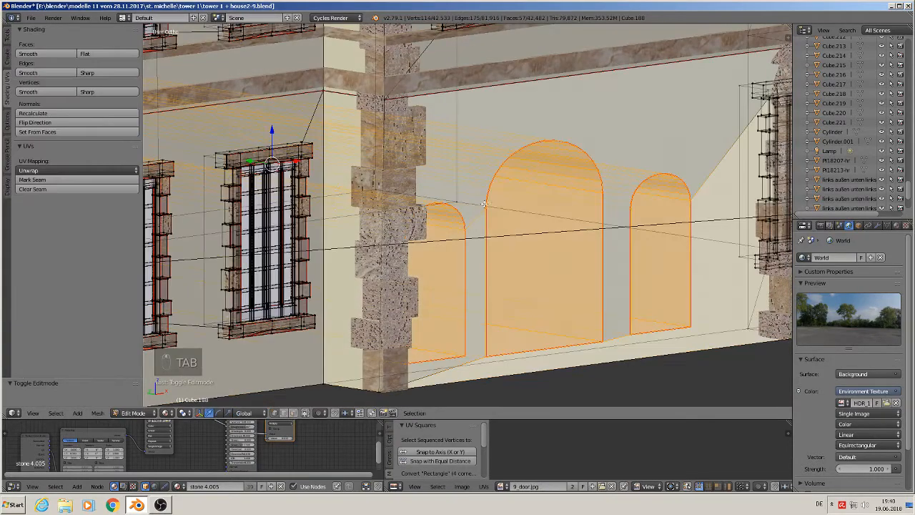
middle_click_drag(483, 202, 504, 233)
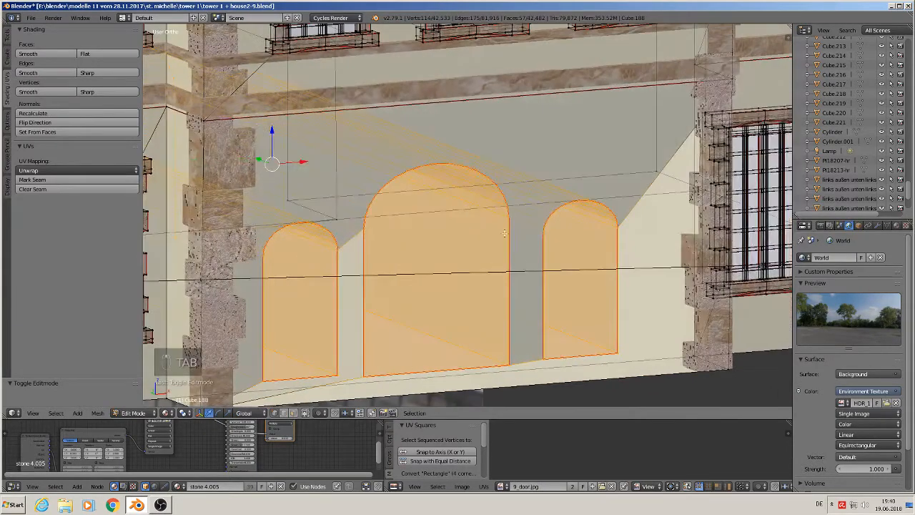
left_click(305, 413)
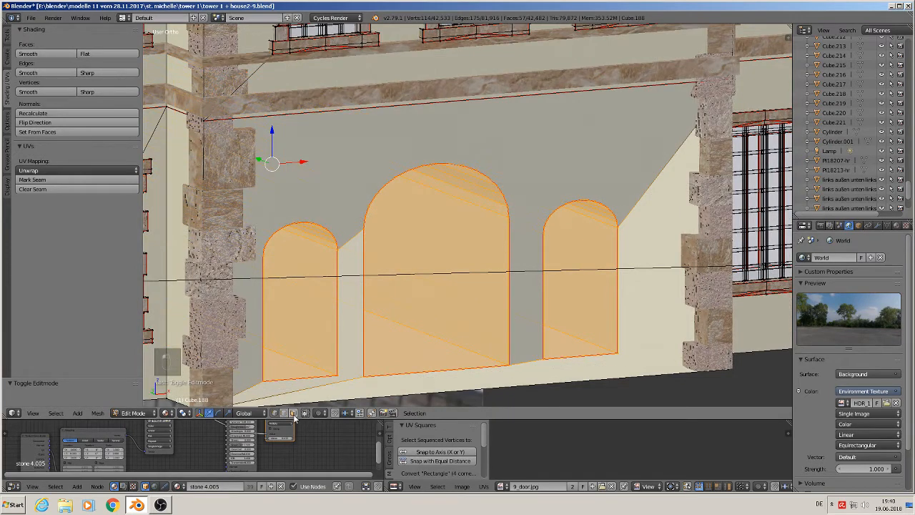
right_click(456, 210)
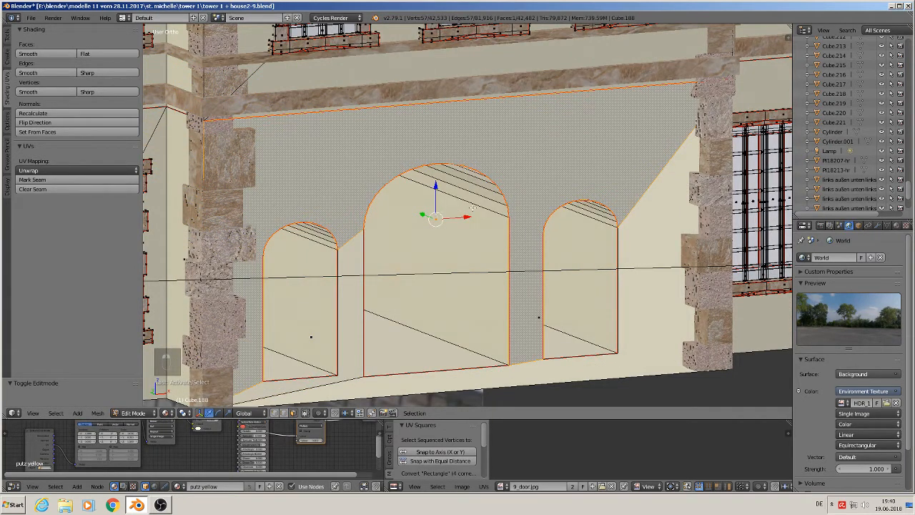
right_click(649, 310, "shift")
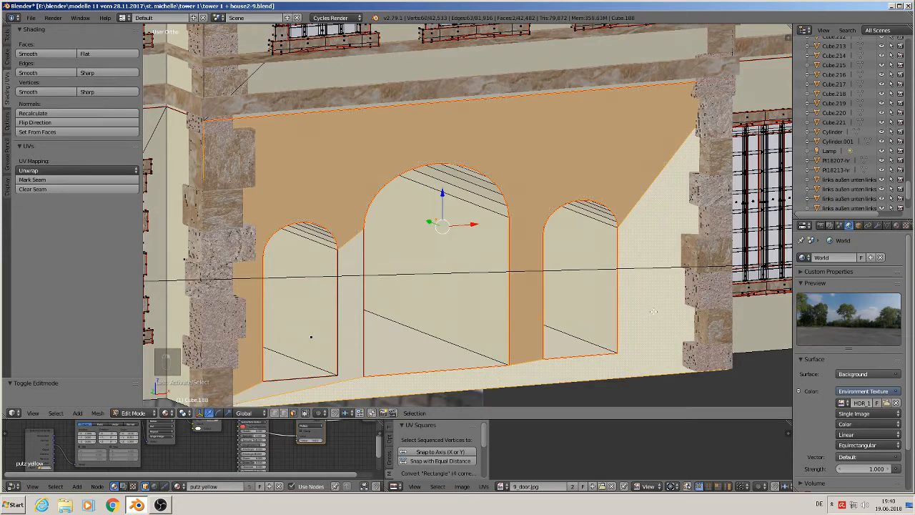
key("s")
key("y")
key("0")
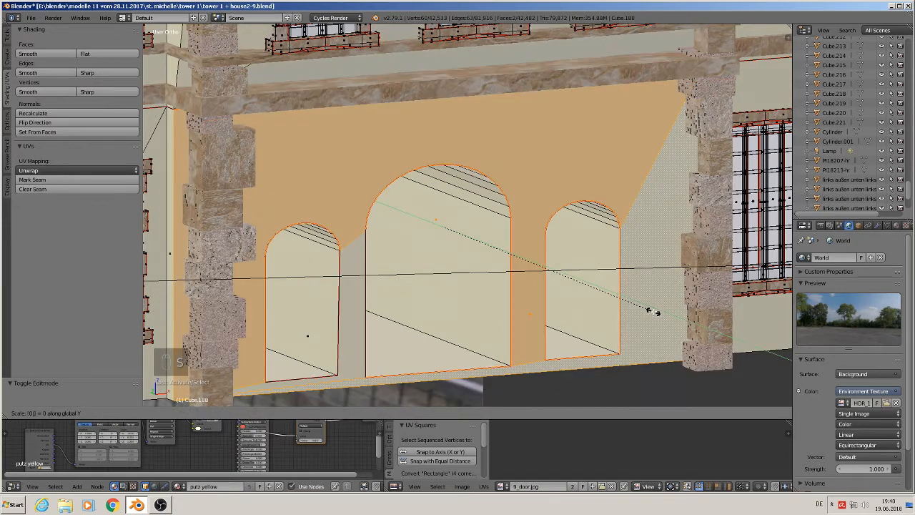
key("Return")
key("Tab")
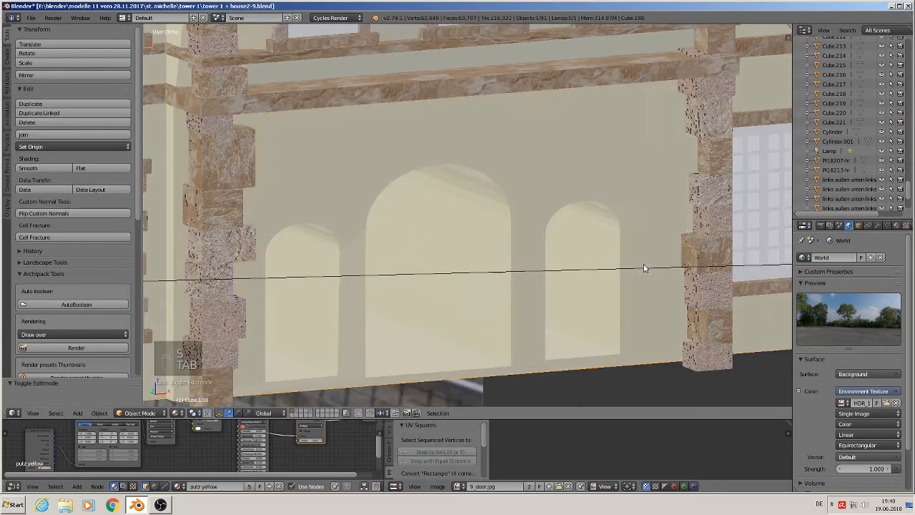
Try to align the plaster faces of the storeys above with the arch wall by scaling them together to 0 along Y.
scroll(643, 264, "down", 2)
scroll(572, 243, "up", 2)
key("Tab")
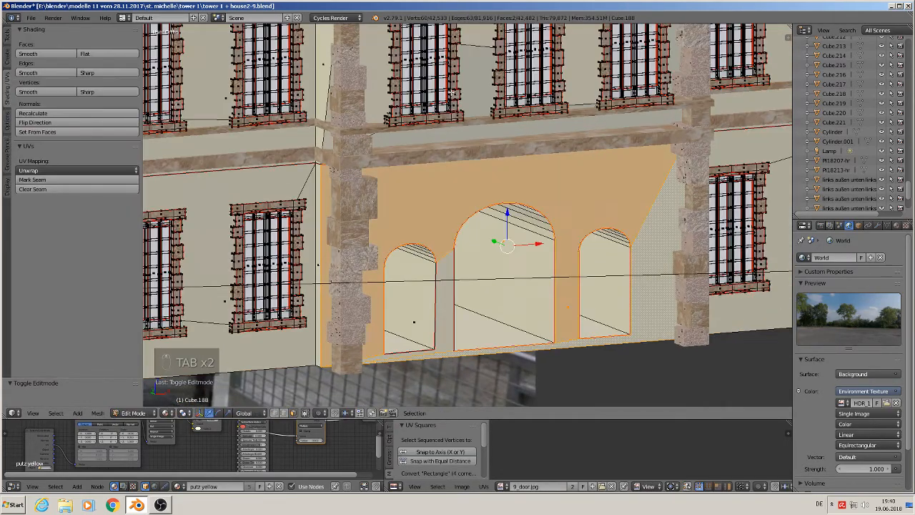
right_click(469, 72, "shift")
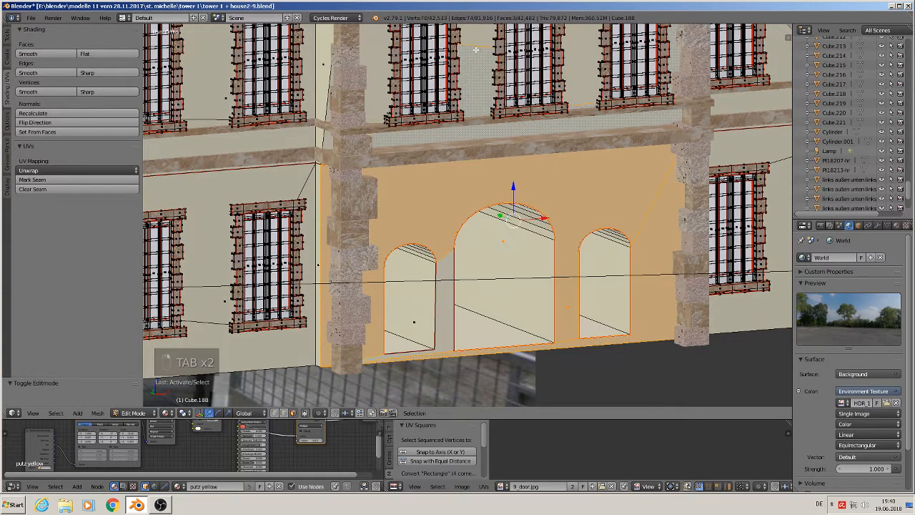
middle_click_drag(492, 120, 491, 225, "shift")
right_click(477, 123, "shift")
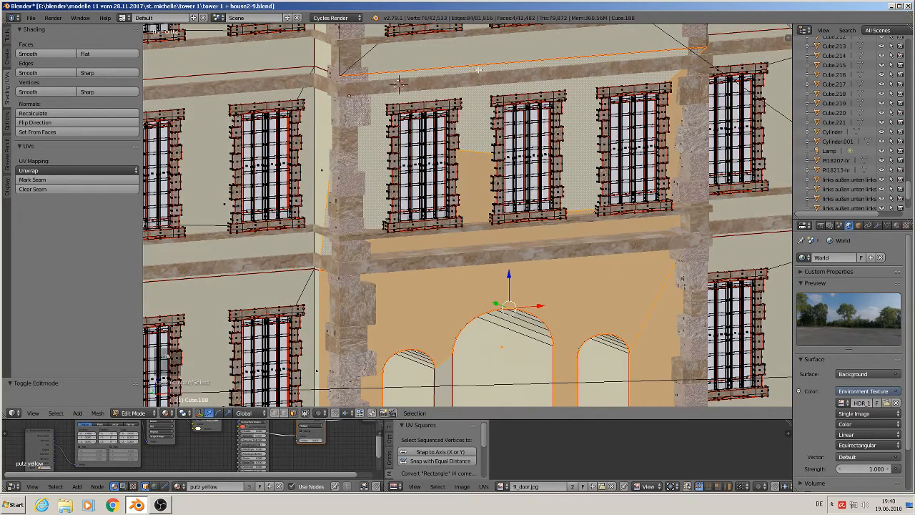
right_click(468, 45, "shift")
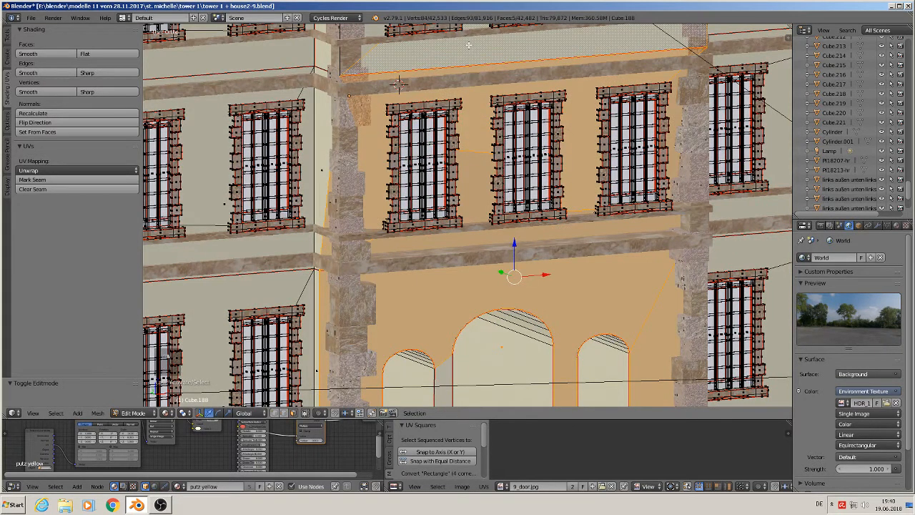
key("s")
key("y")
key("0")
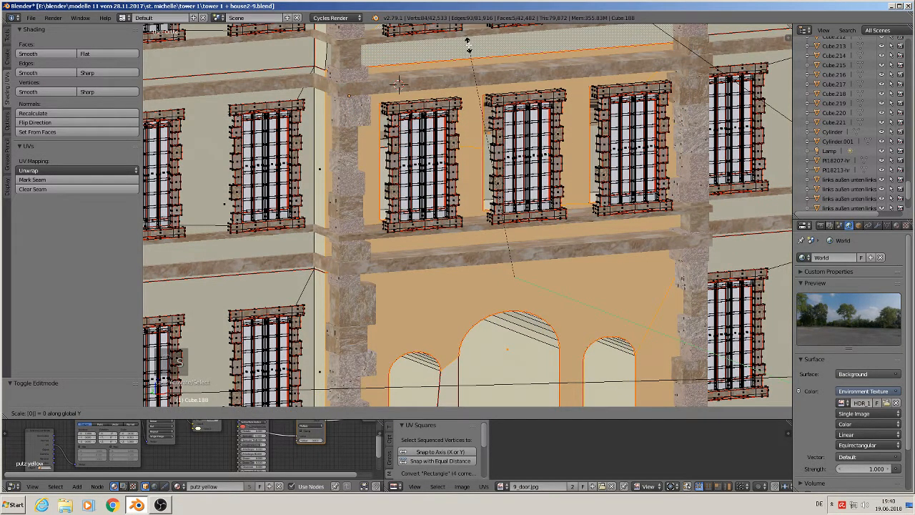
key("Return")
Undo the last Y flattening and the last face added to the selection.
middle_click_drag(530, 168, 576, 183)
key("ctrl+z")
key("ctrl+z")
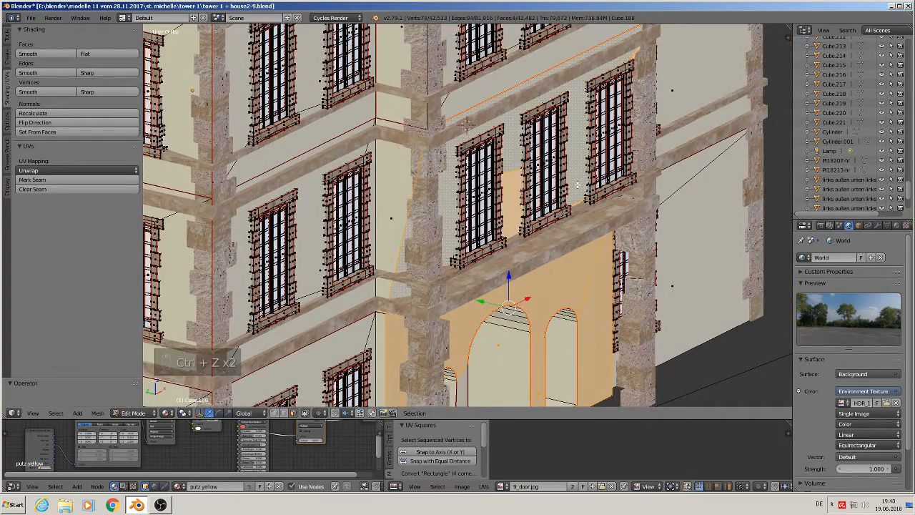
Recalculate the normals of the entire building mesh and clear the selection.
key("a")
key("a")
key("a")
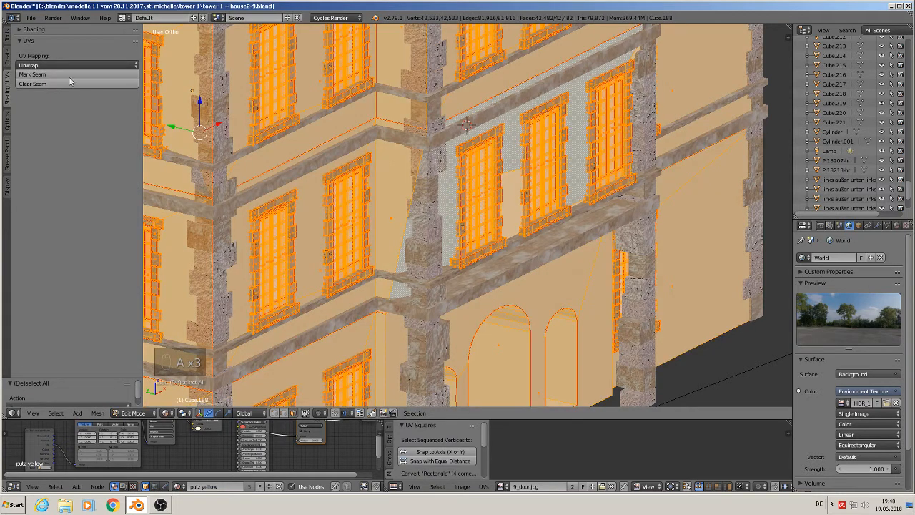
left_click(22, 30)
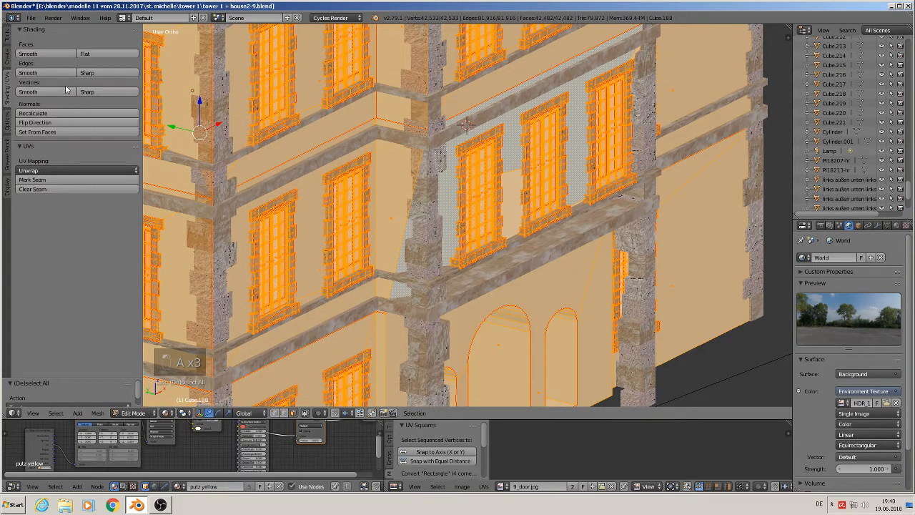
left_click(53, 113)
key("a")
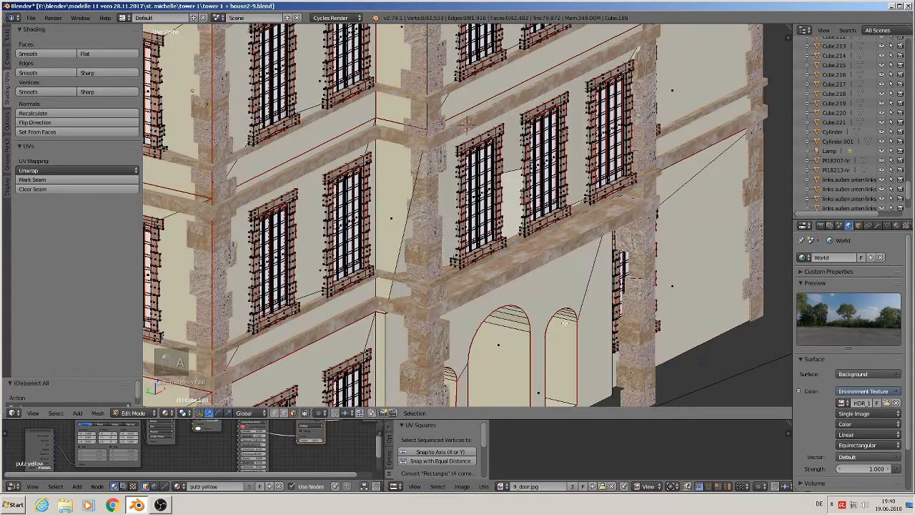
Examine the arched openings and their inner faces from several angles, in object mode and in edit mode.
middle_click_drag(564, 325, 500, 311)
key("Tab")
scroll(500, 311, "down", 3)
scroll(507, 318, "up", 8)
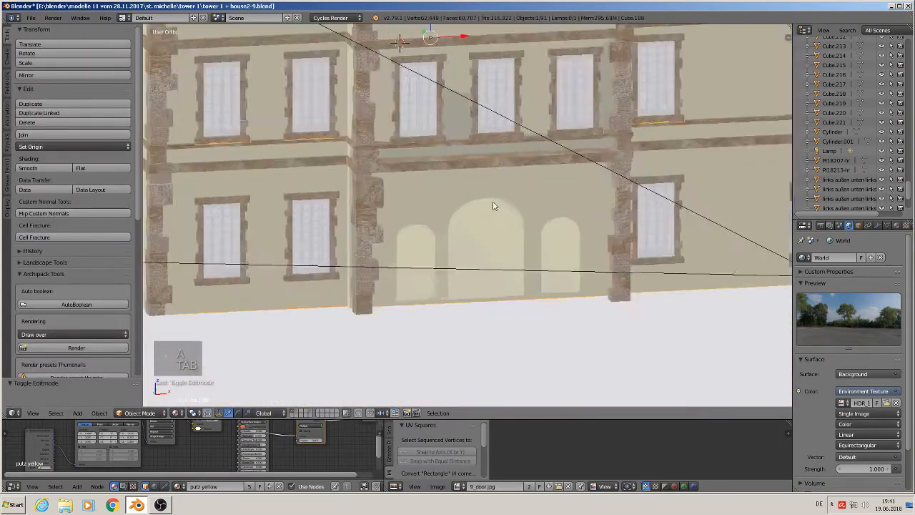
scroll(622, 123, "up", 2)
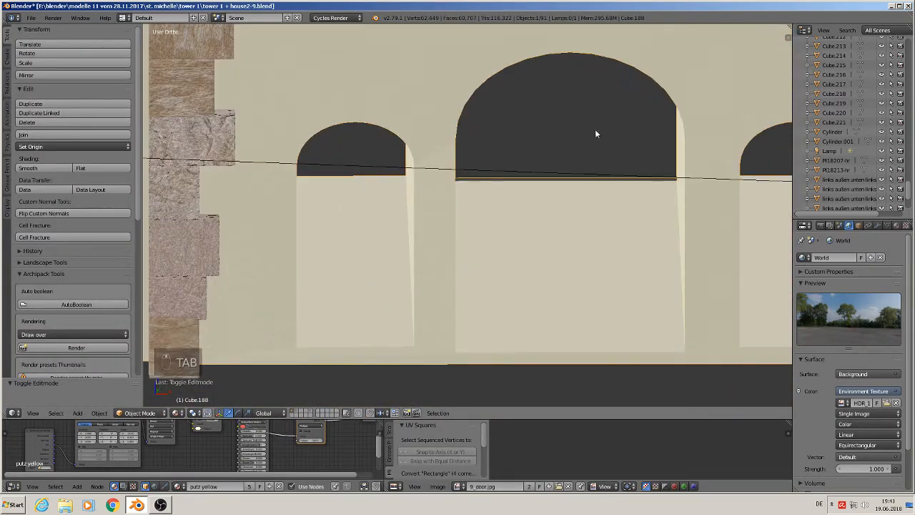
key("Tab")
scroll(582, 136, "down", 4)
scroll(430, 147, "up", 4)
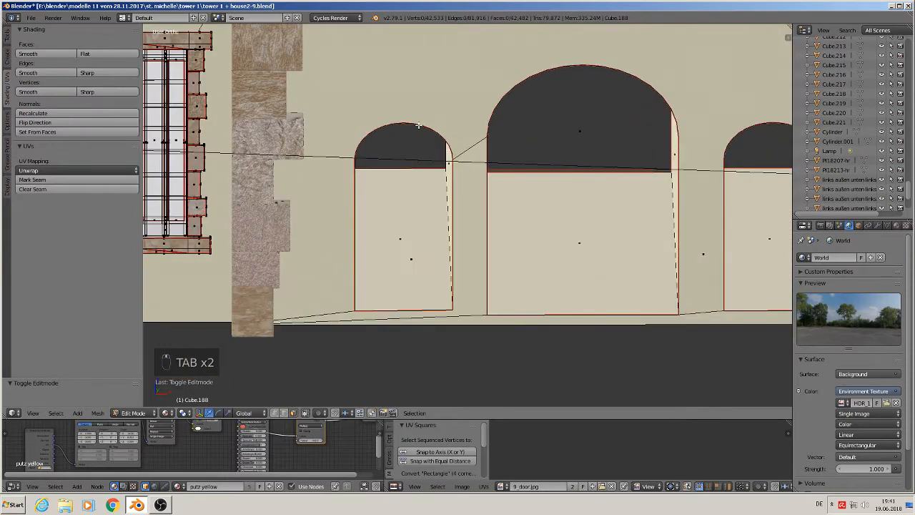
Clear the face selection and select the two vertices where the left arch's curve meets its vertical sides.
right_click(418, 125)
middle_click_drag(431, 130, 460, 146)
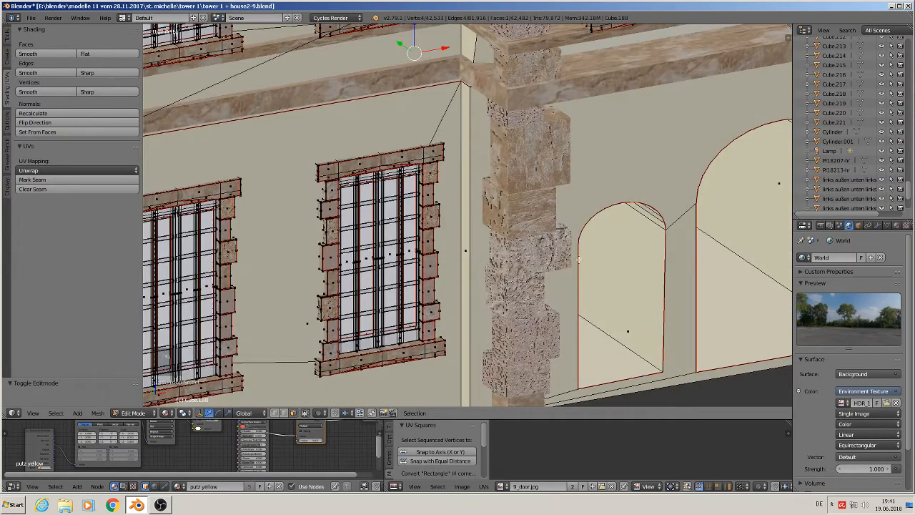
middle_click_drag(612, 223, 485, 158, "shift")
key("a")
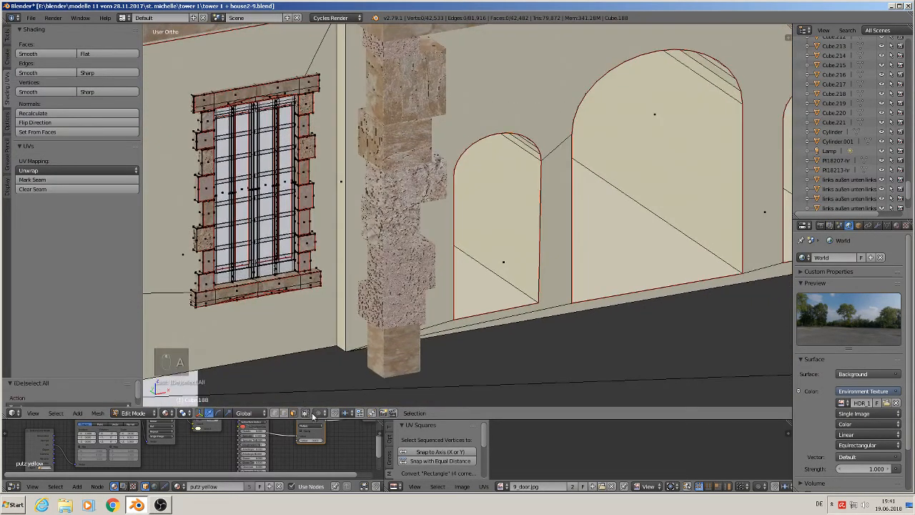
left_click(274, 413)
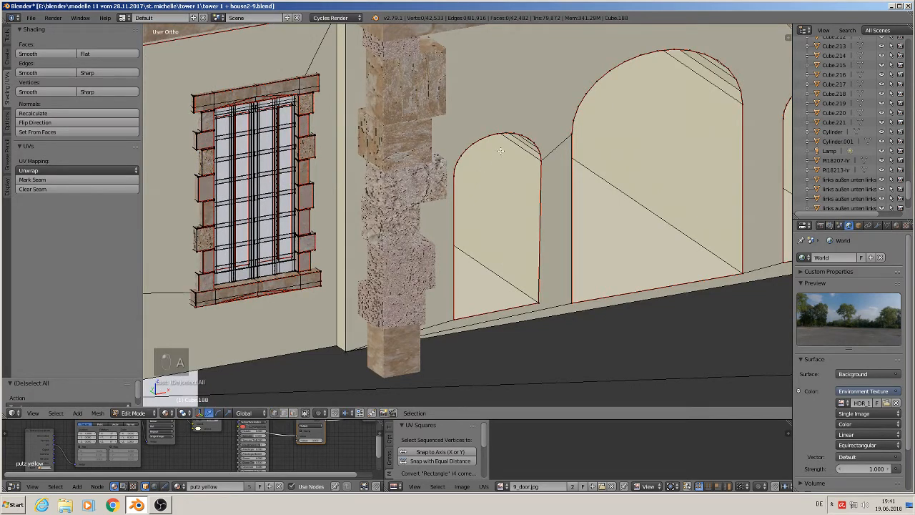
right_click(542, 159)
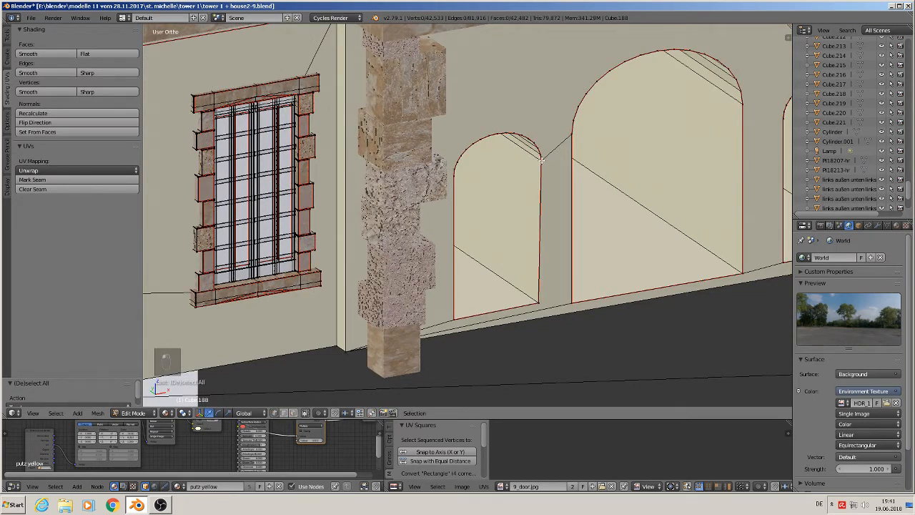
right_click(455, 173, "shift")
Try to add the remaining outline vertices of the left arched opening to the selection with Circle Select.
key("c")
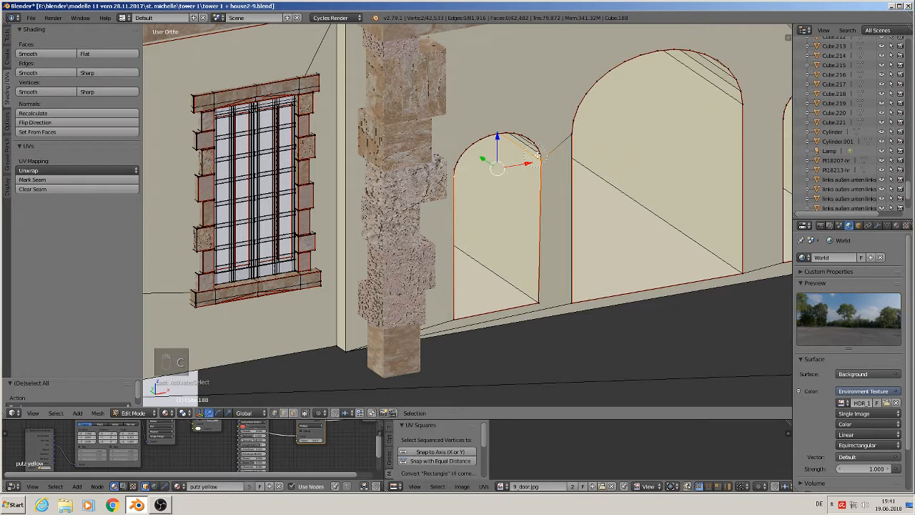
mouse_move(542, 159)
left_mouse_down()
mouse_move(540, 143)
mouse_move(501, 133)
mouse_move(466, 181)
mouse_move(465, 306)
mouse_move(455, 311)
left_mouse_up()
left_click(536, 298)
right_click(536, 298)
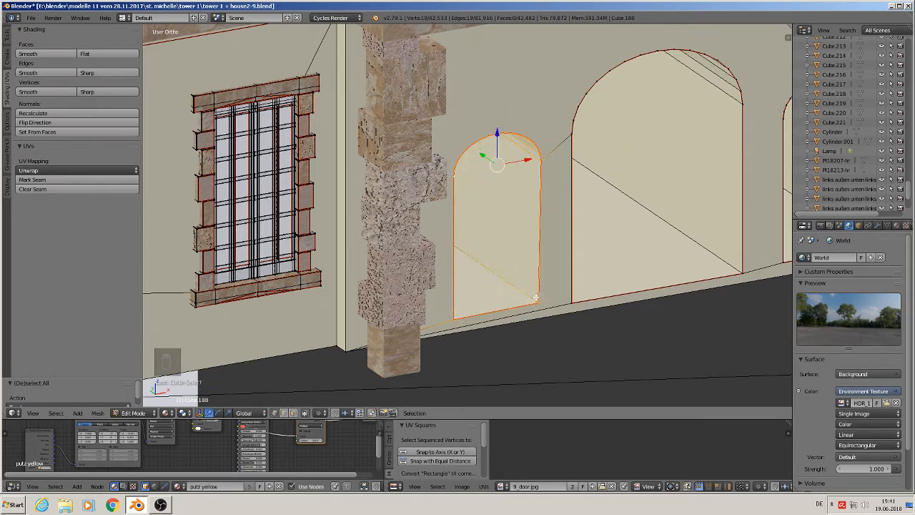
right_click_drag(535, 296, 542, 250)
right_click(543, 249)
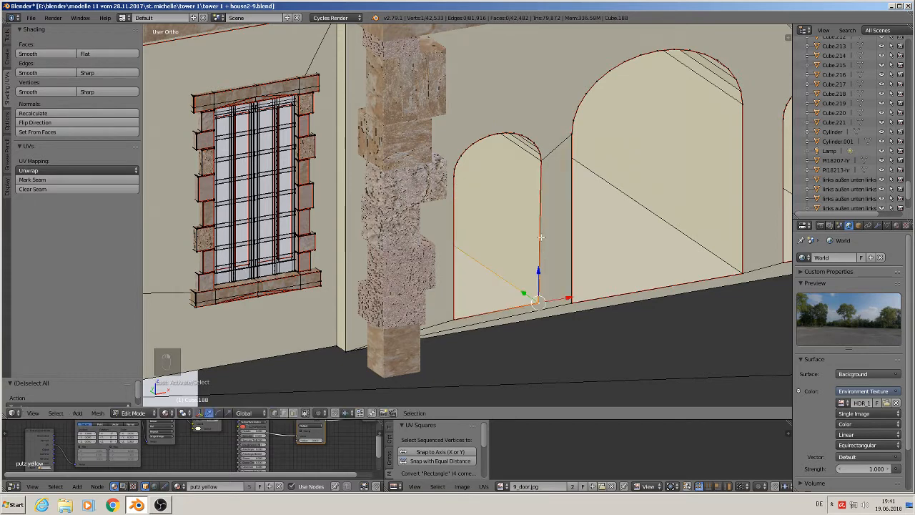
key("ctrl+z")
key("ctrl+z")
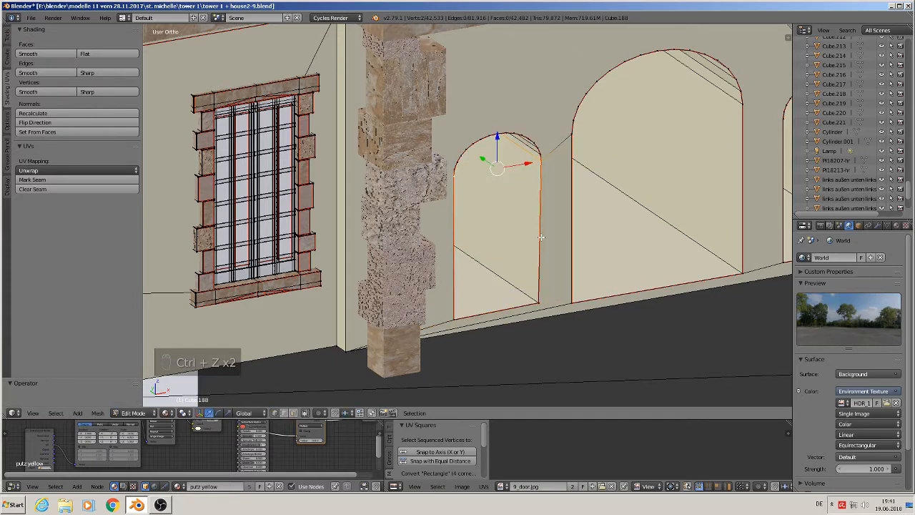
Restore the selection of the left arch's full outline, duplicate it and separate the copy into its own object.
key("ctrl+shift+z")
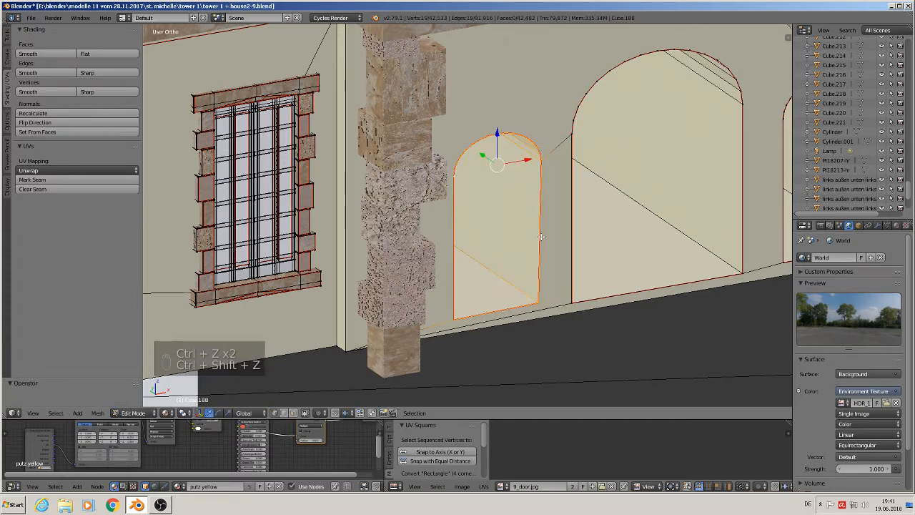
key("shift+d")
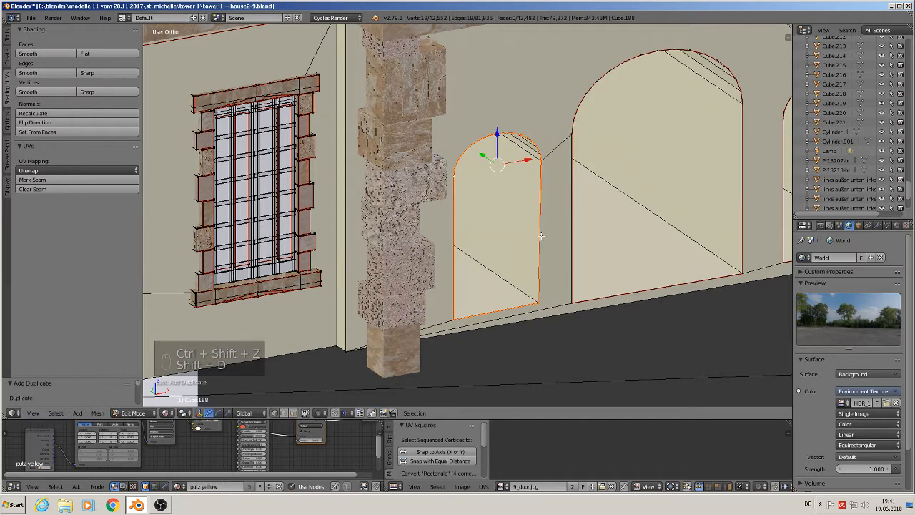
key("p")
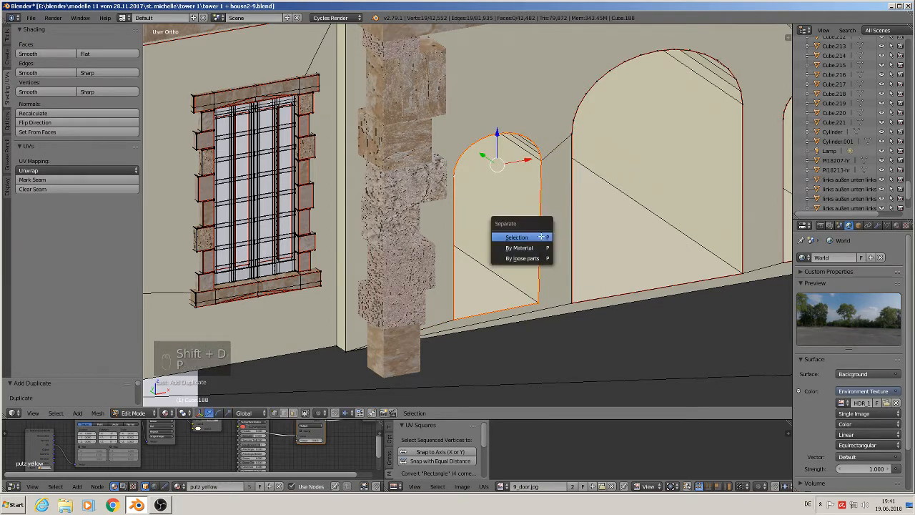
left_click(541, 237)
key("Tab")
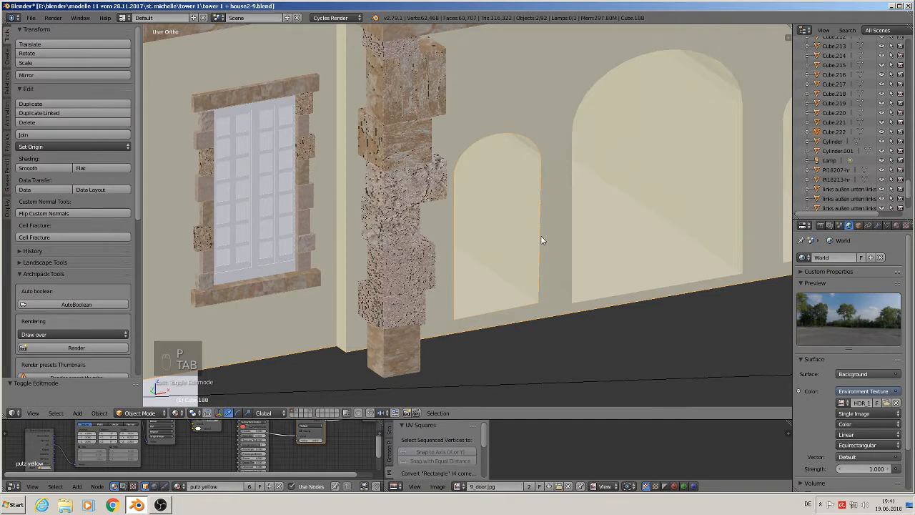
Select the separated arch outline and move it away from the building into the free space in front of the facade.
right_click(540, 236)
scroll(541, 237, "down", 2)
middle_click_drag(555, 260, 484, 267)
scroll(484, 266, "down", 3)
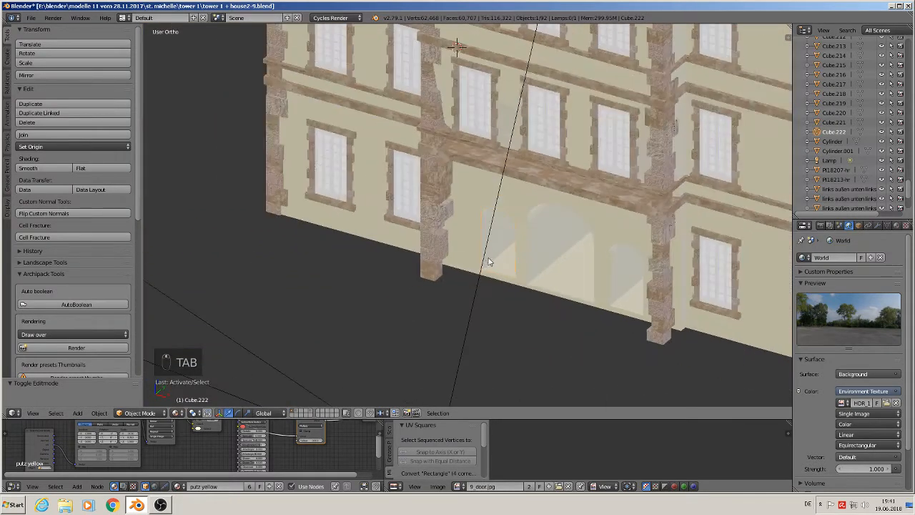
scroll(489, 262, "down", 4)
key("g")
left_click(470, 312)
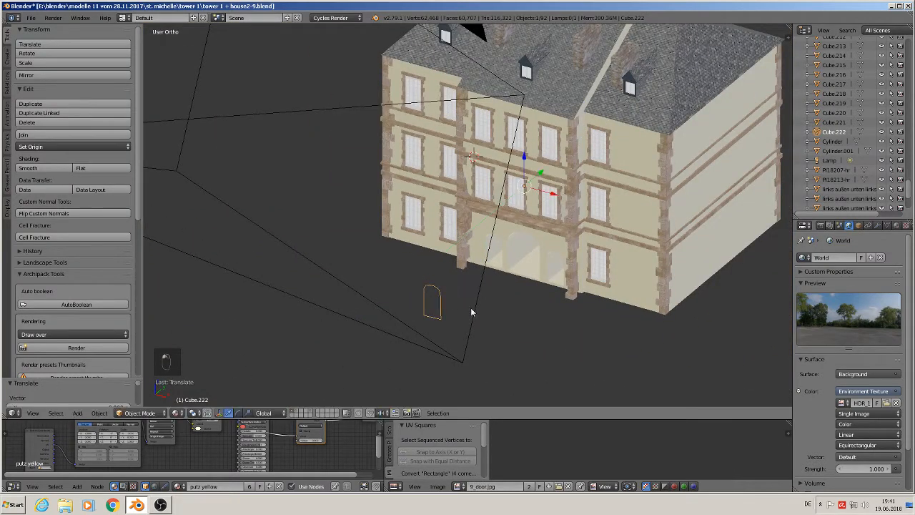
Set the arch outline's origin to its geometry.
scroll(470, 312, "up", 5)
left_click(54, 146)
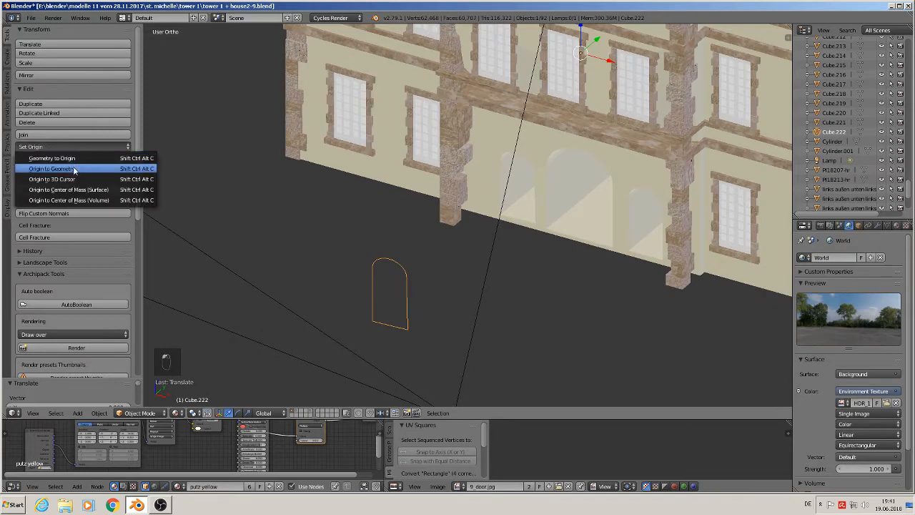
left_click(74, 169)
scroll(462, 256, "up", 4)
middle_click_drag(368, 277, 544, 190, "shift")
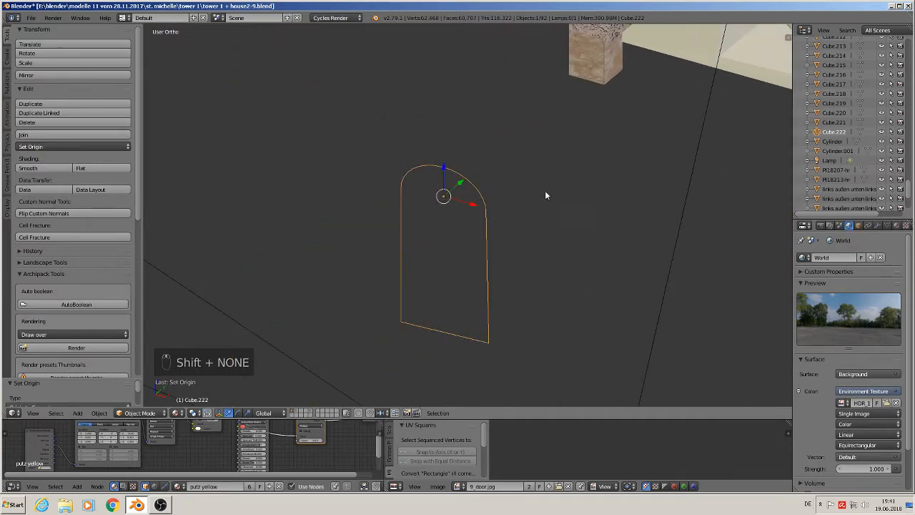
key("KP_2")
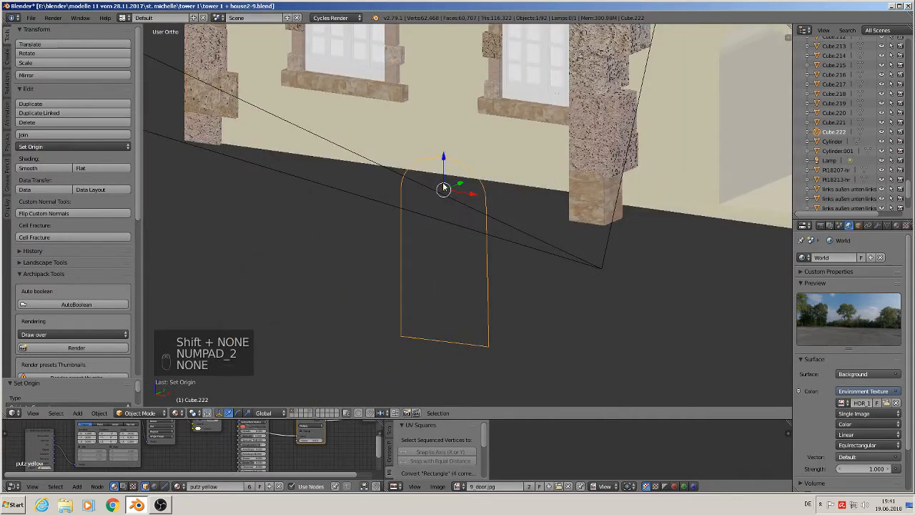
Extrude the entire arch outline and scale the new edges outward by about 1.6 to form a flat frame.
key("Tab")
key("a")
key("a")
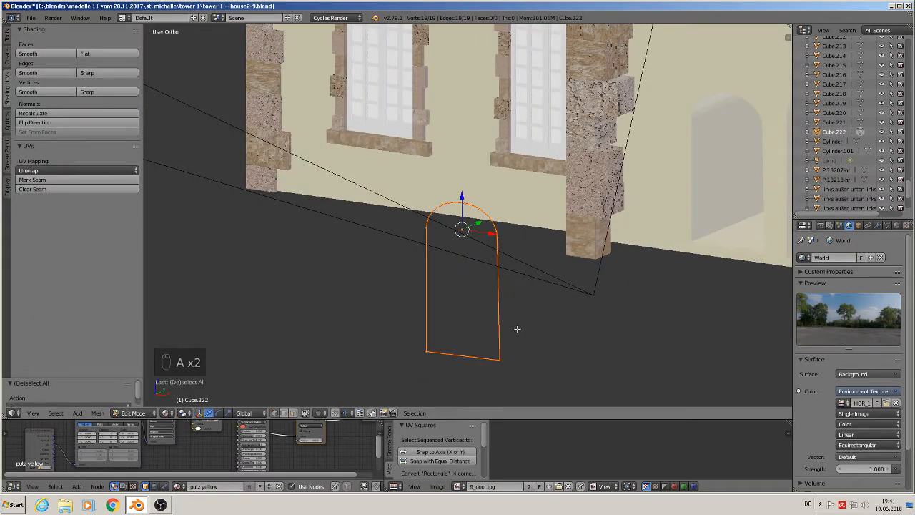
key("e")
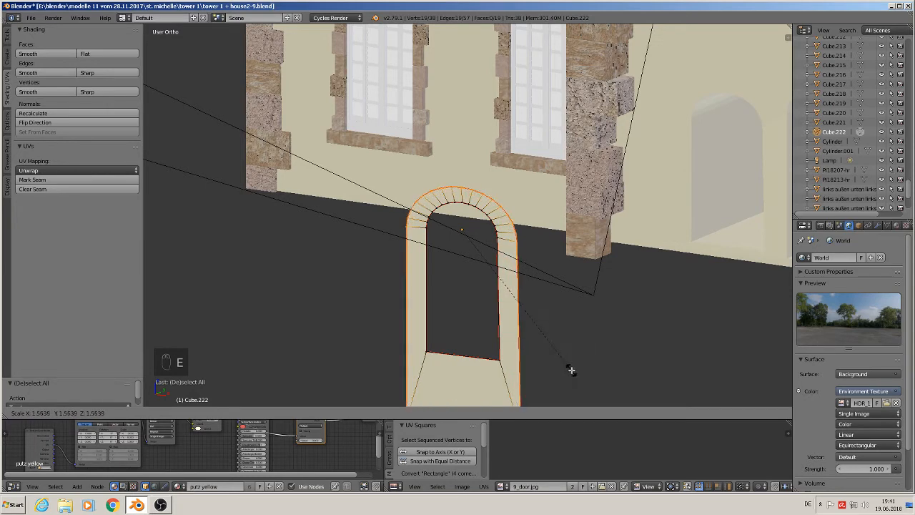
left_click(571, 376)
Scale the frame's outer outline down slightly in front view to make the border narrower.
key("KP_1")
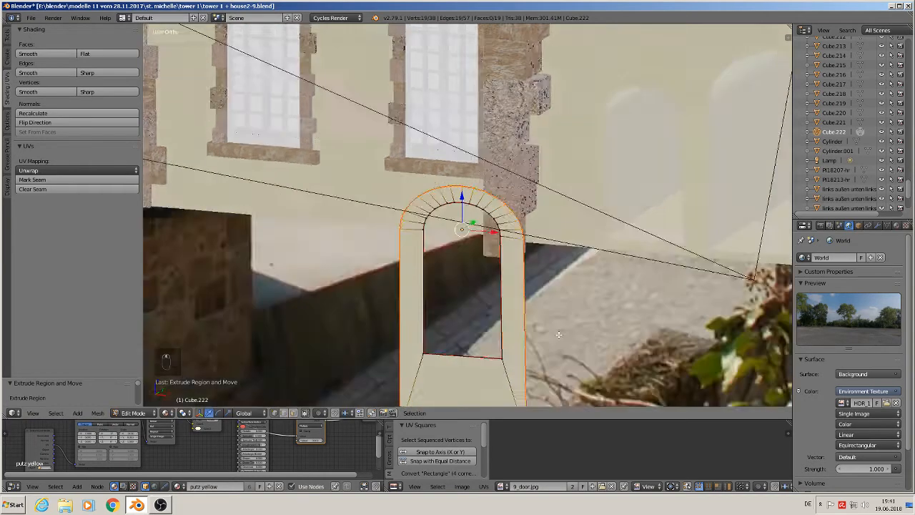
key("KP_1")
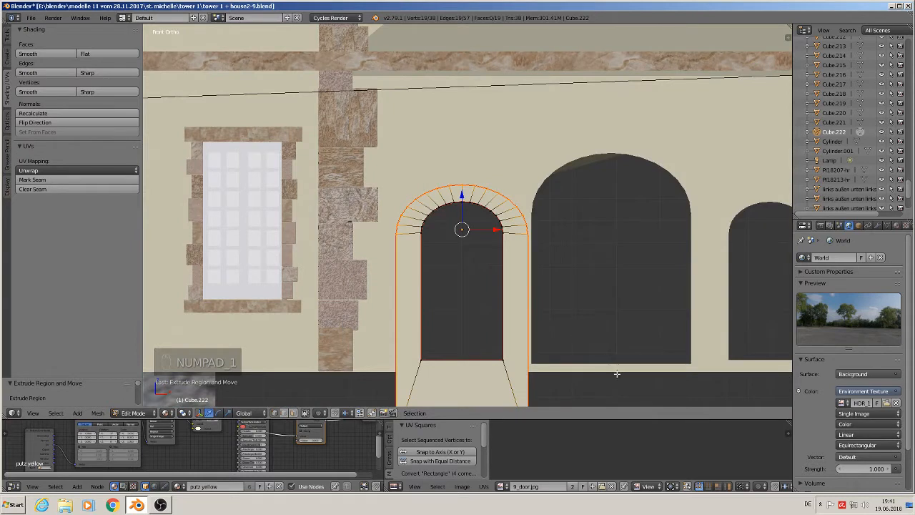
key("s")
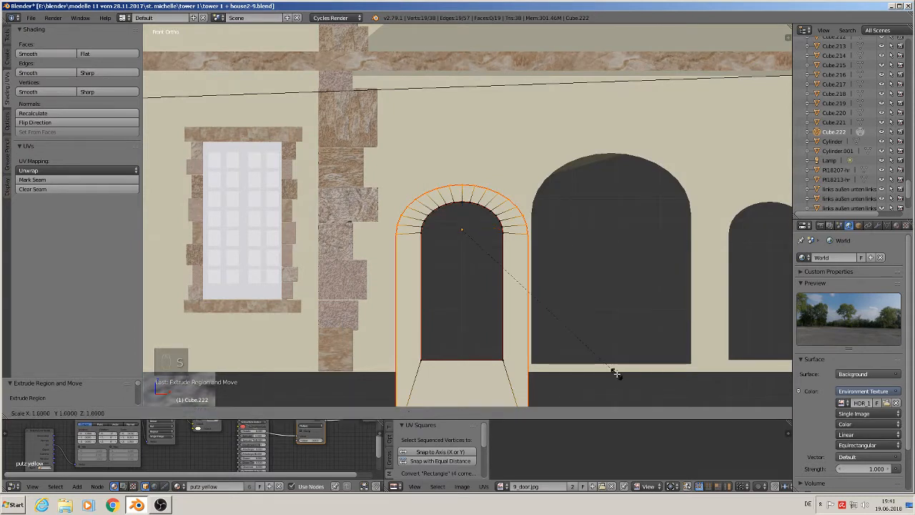
left_click(605, 368)
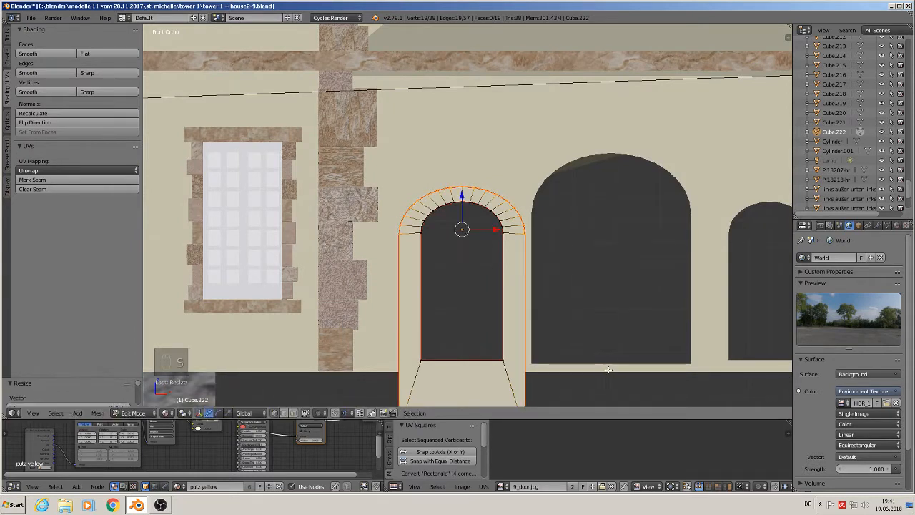
middle_click_drag(583, 350, 558, 279, "shift")
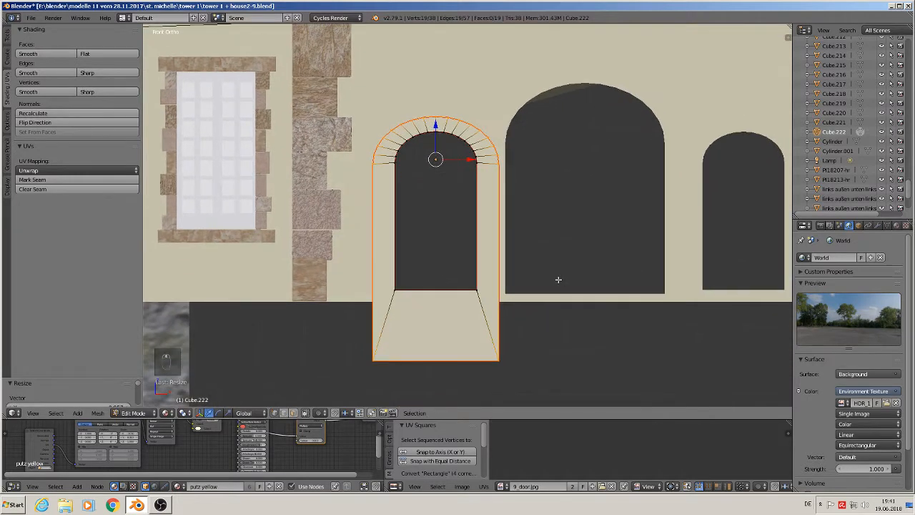
Raise the frame's outer bottom edge along Z to just below the base of the facade wall.
key("a")
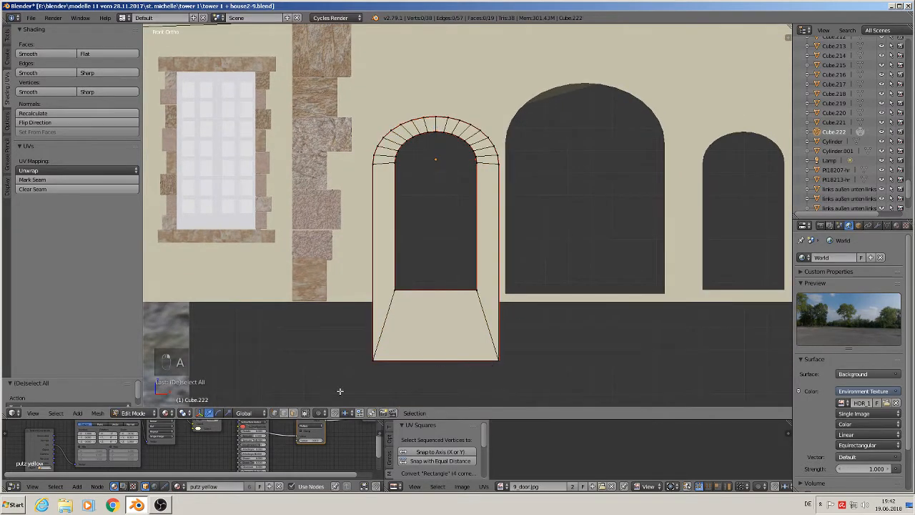
right_click(416, 360)
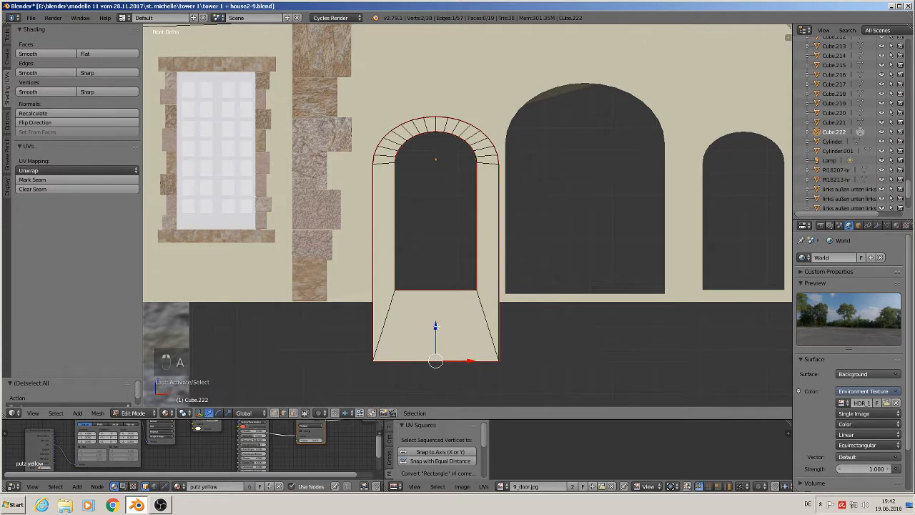
left_click_drag(435, 327, 447, 275)
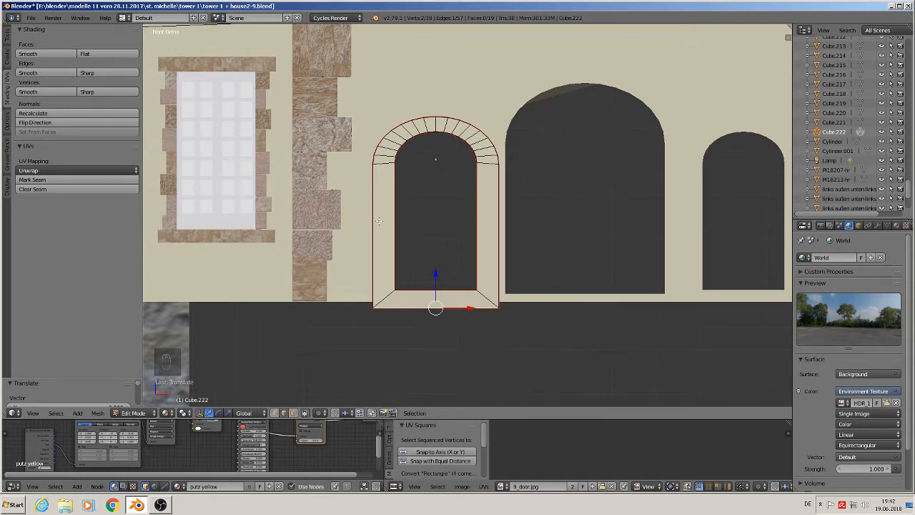
Scale the frame's two outer vertical edges slightly inward along X with connected proportional editing.
right_click(372, 279)
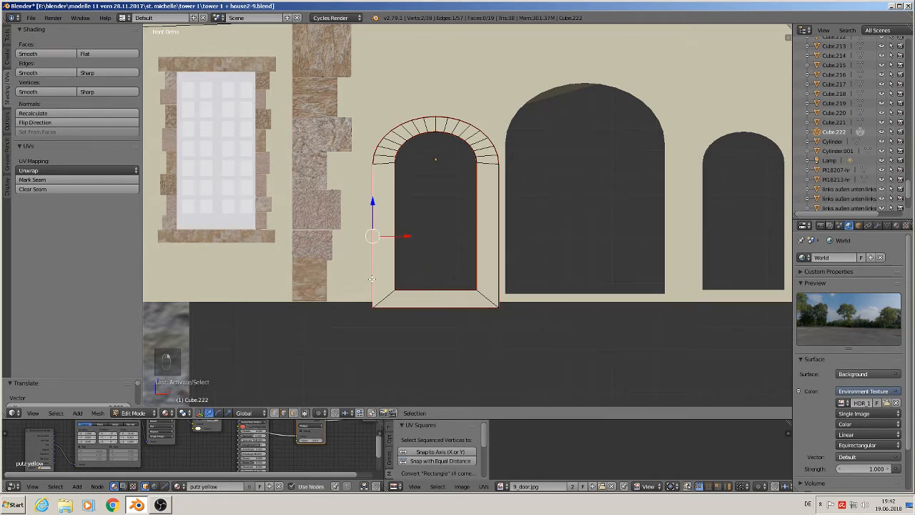
right_click(496, 257, "shift")
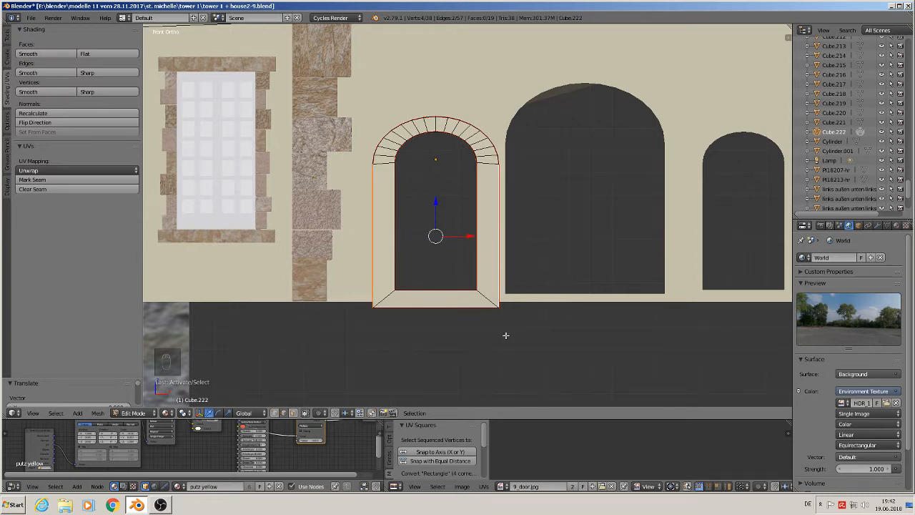
left_click(319, 412)
left_click(331, 371)
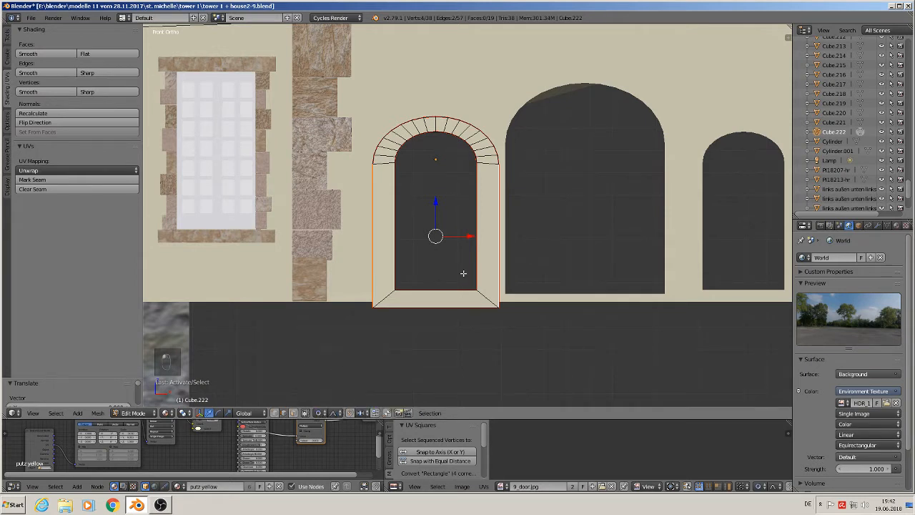
key("s")
key("x")
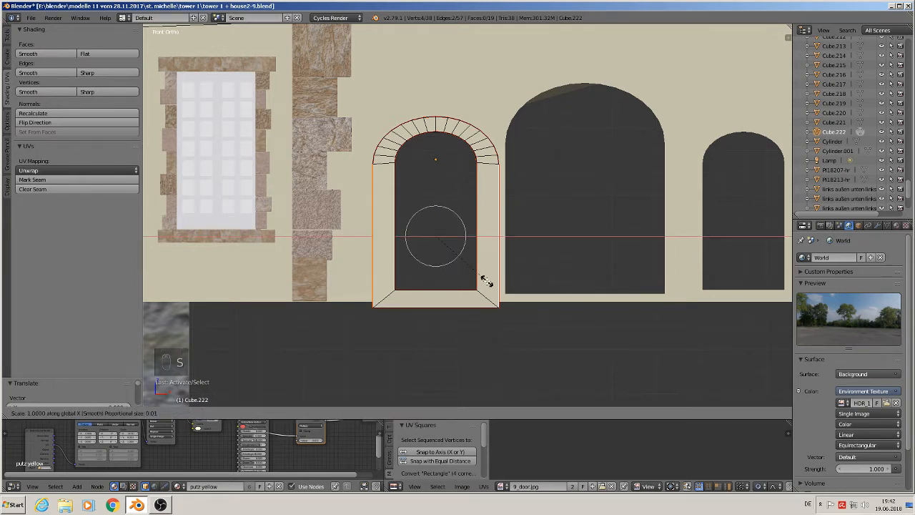
left_click(484, 279)
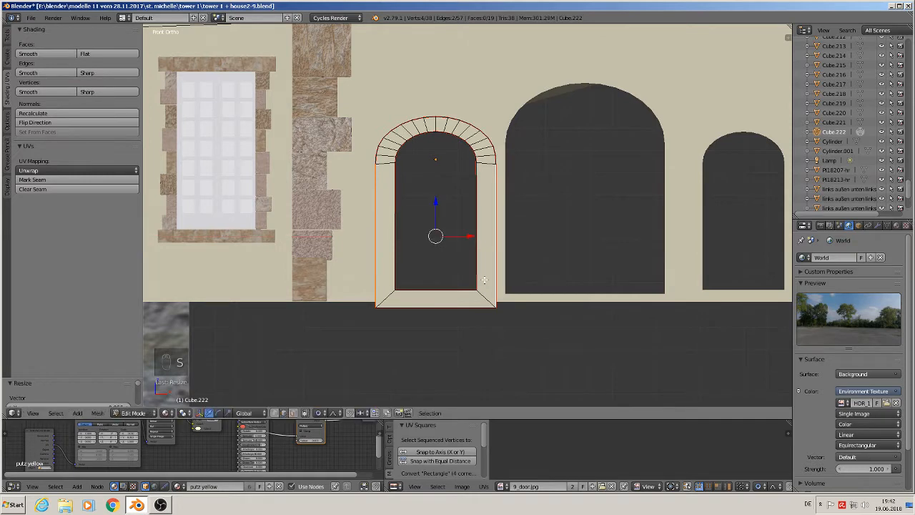
Check the frame's shape from an angle and select its entire mesh in edit mode.
key("Tab")
scroll(467, 233, "down", 2)
middle_click_drag(466, 233, 444, 254)
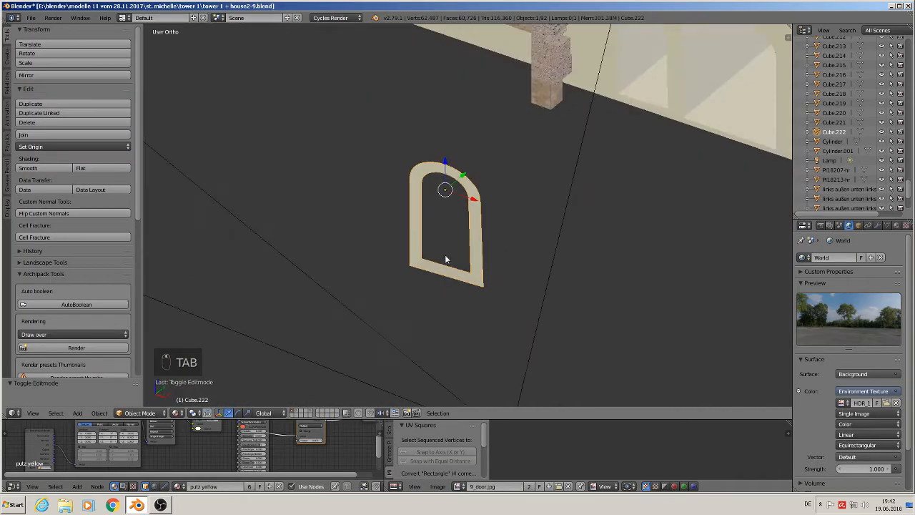
scroll(444, 254, "up", 3)
key("Tab")
scroll(447, 198, "up", 1)
key("a")
key("a")
key("a")
key("a")
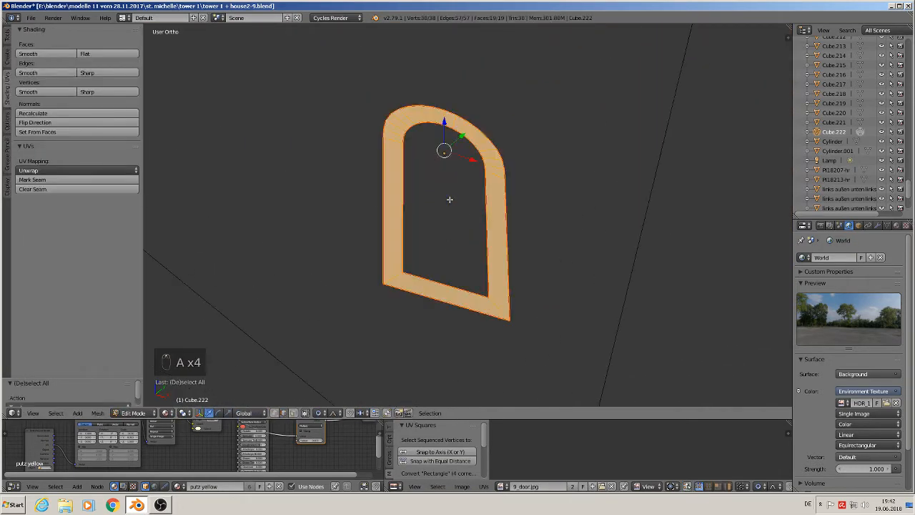
key("shift+e")
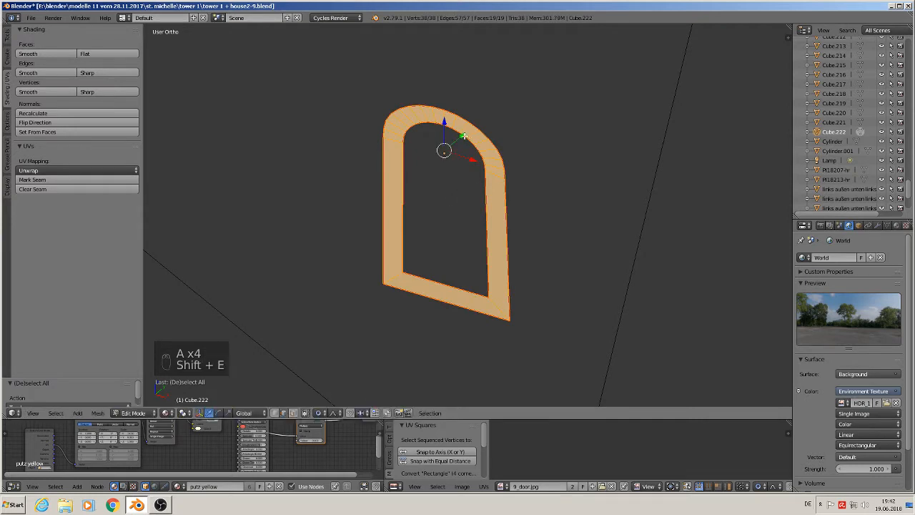
left_click(451, 162)
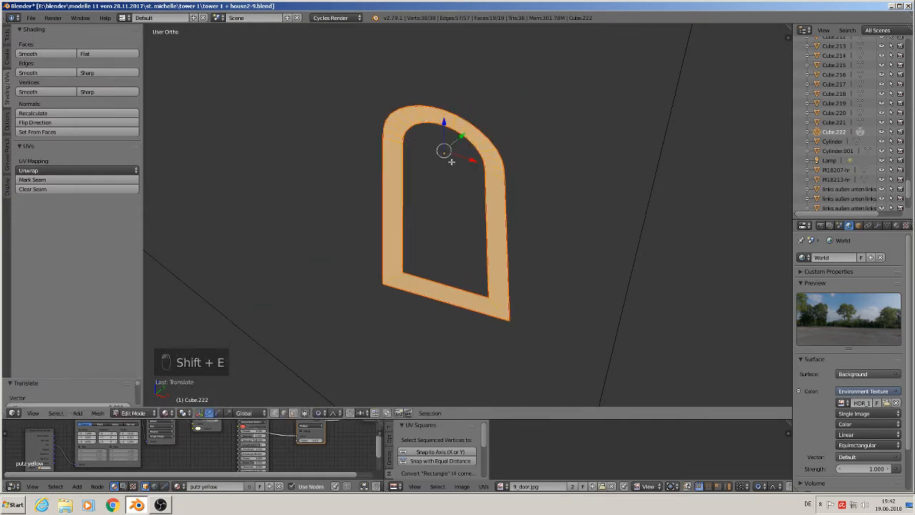
key("ctrl+z")
Disable proportional editing and move the whole frame forward along the Y axis.
left_click(319, 412)
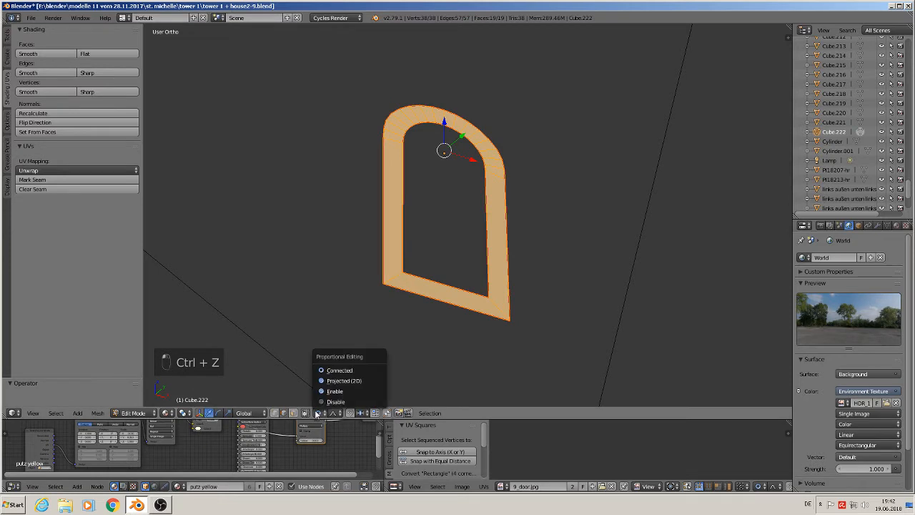
left_click(335, 401)
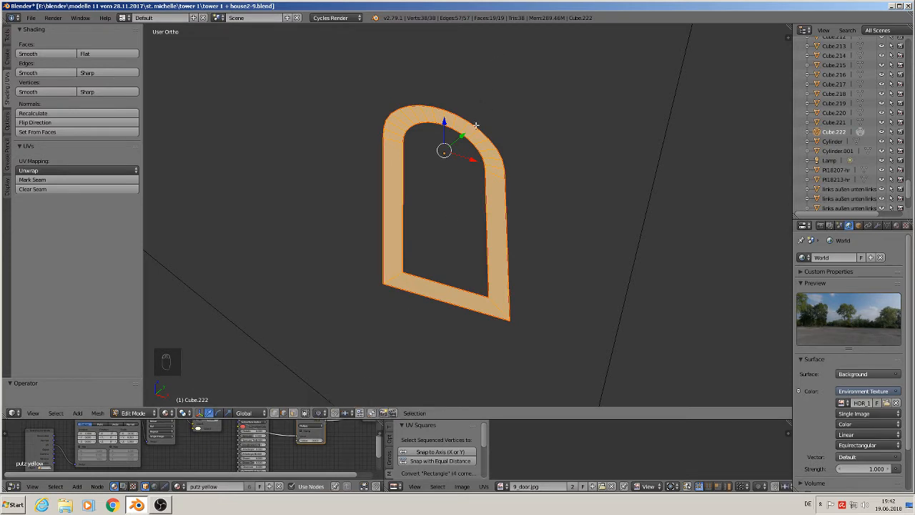
left_click_drag(462, 135, 434, 153)
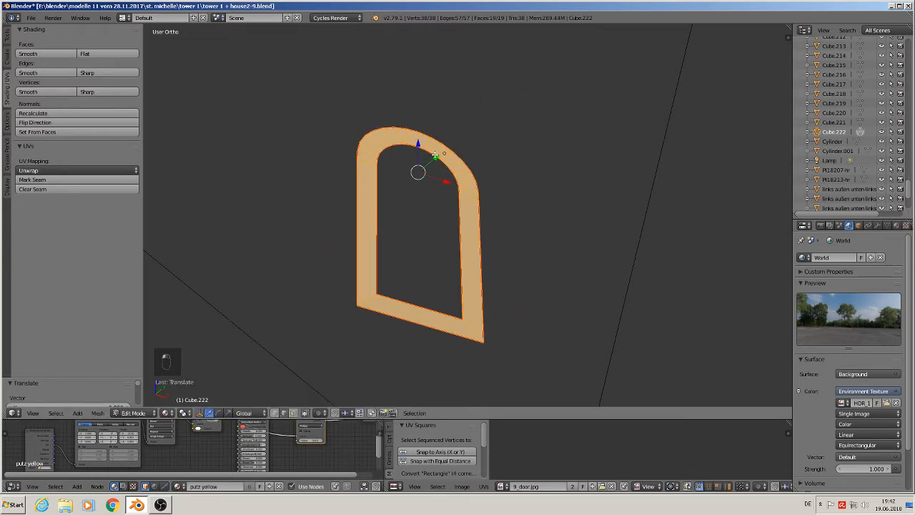
Extrude the whole frame about 0.0059 to give it depth and clear the selection.
key("e")
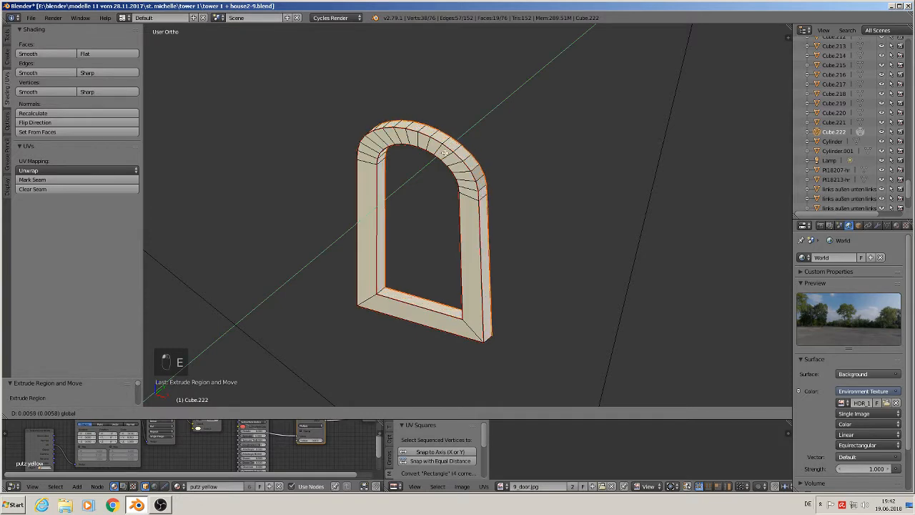
left_click(444, 152)
middle_click_drag(444, 153, 483, 177)
key("Tab")
key("Tab")
key("a")
key("a")
key("a")
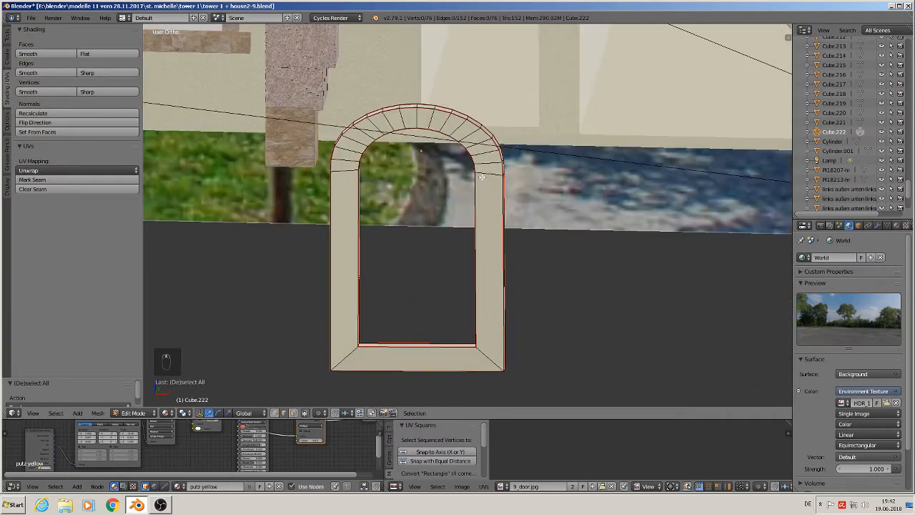
Add a loop cut near the bottom of the frame's left leg and flatten it along Z with scale 0.
scroll(480, 182, "down", 1)
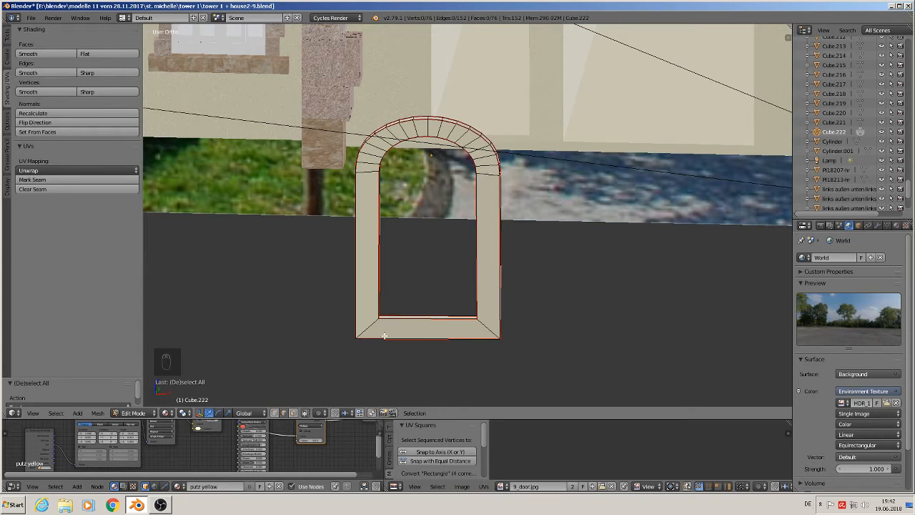
scroll(384, 335, "up", 2)
key("ctrl+r")
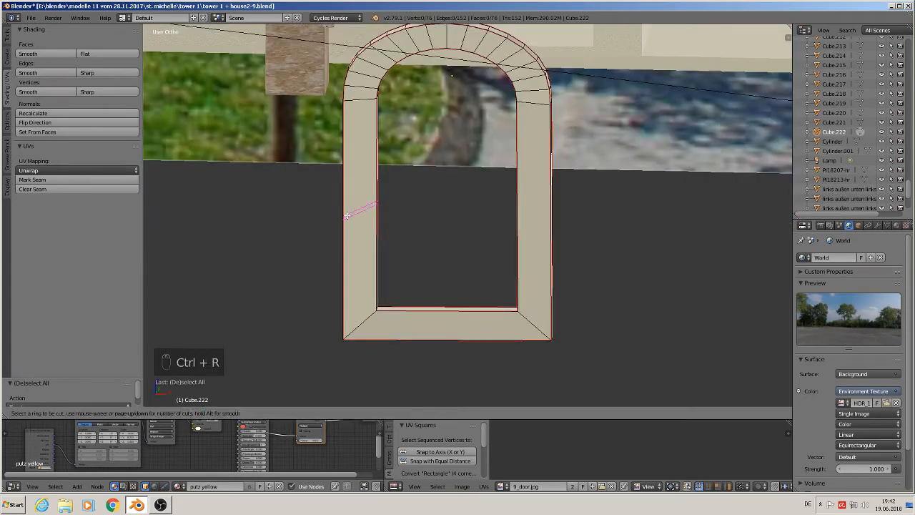
left_click(345, 214)
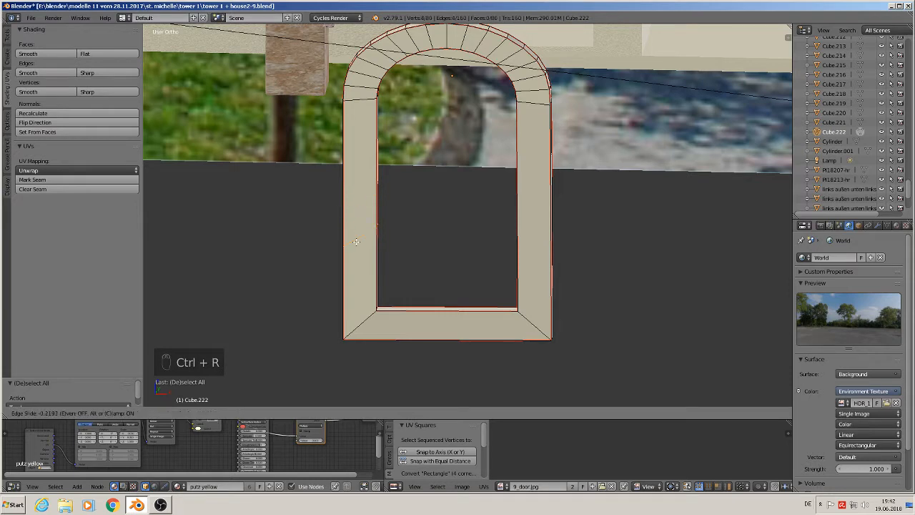
left_click(364, 311)
middle_click_drag(372, 320, 392, 334)
key("s")
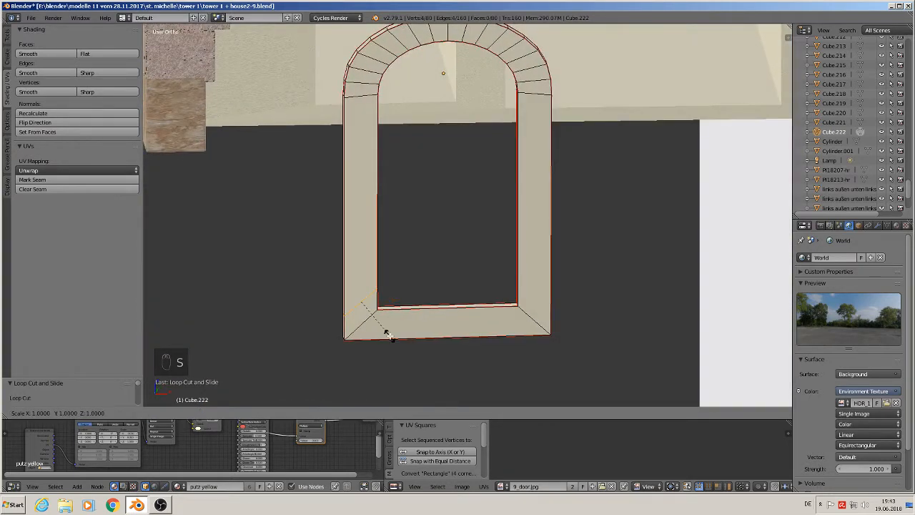
key("z")
key("0")
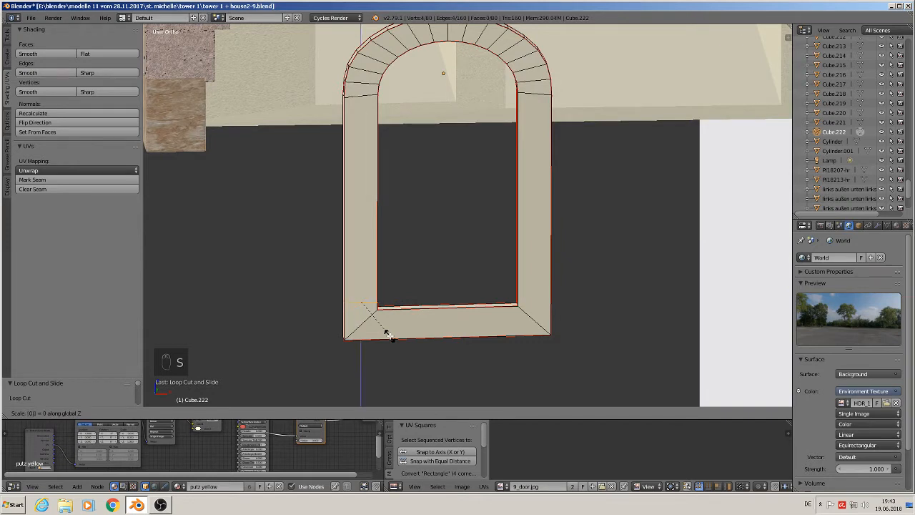
left_click(386, 333)
Add a loop cut near the bottom of the right leg, flattened along Z with scale 0 and raised slightly.
key("ctrl+r")
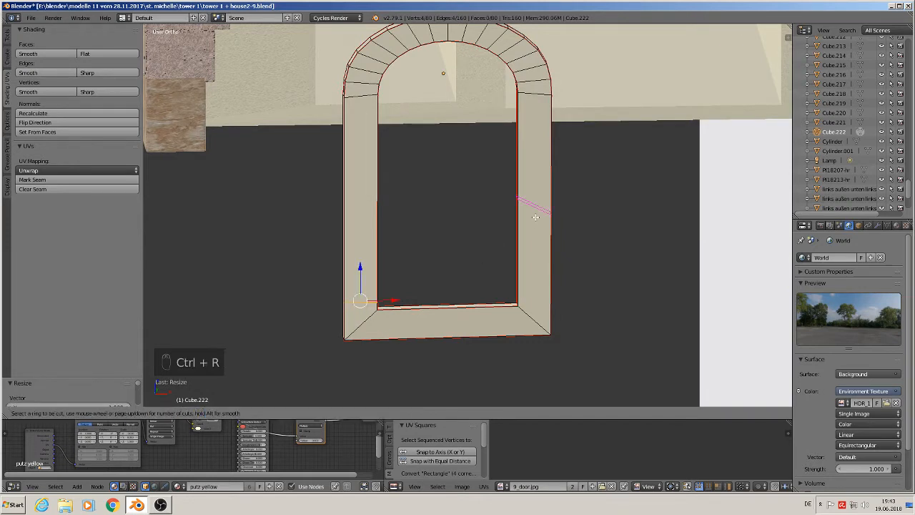
left_click(535, 216)
left_click(532, 314)
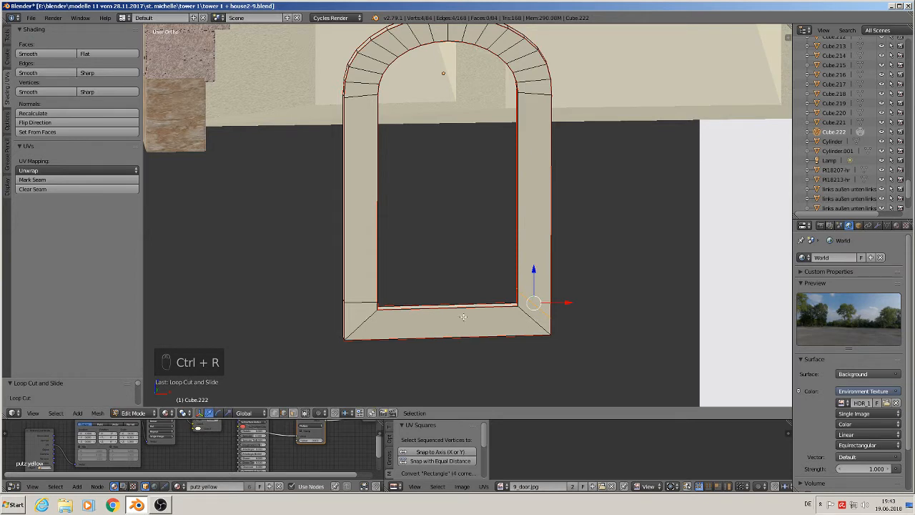
key("s")
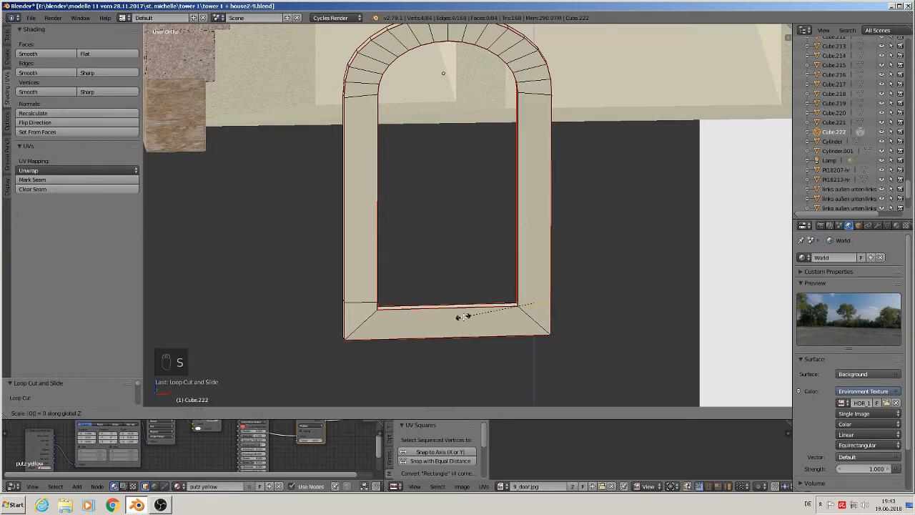
left_click(463, 316)
mouse_move(536, 277)
left_mouse_down()
mouse_move(541, 260)
mouse_move(538, 270)
left_mouse_up()
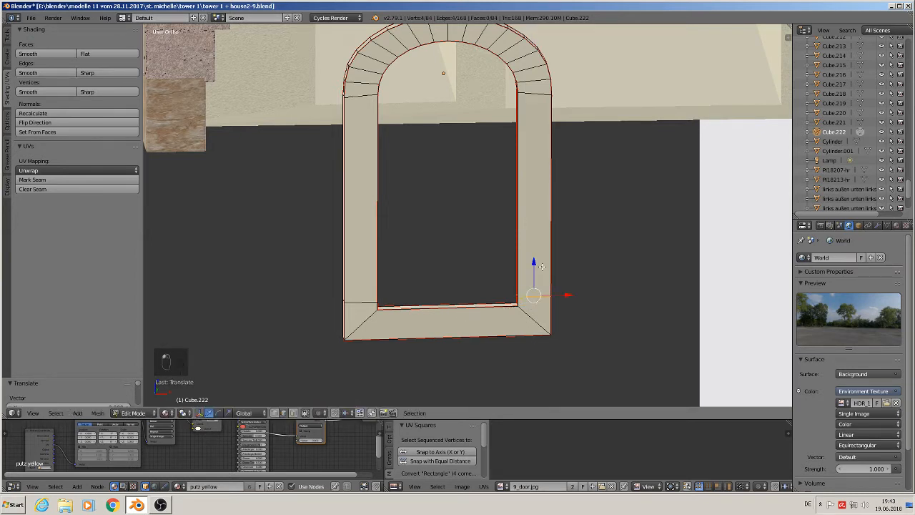
Allow selection of hidden geometry and delete the frame's bottom bar vertices below the two loop cuts in front view.
left_click(305, 413)
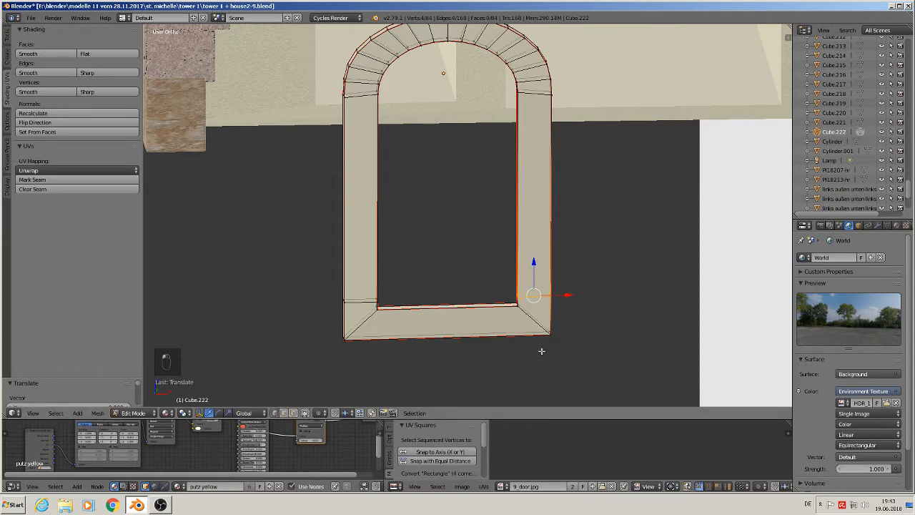
key("KP_1")
key("a")
key("a")
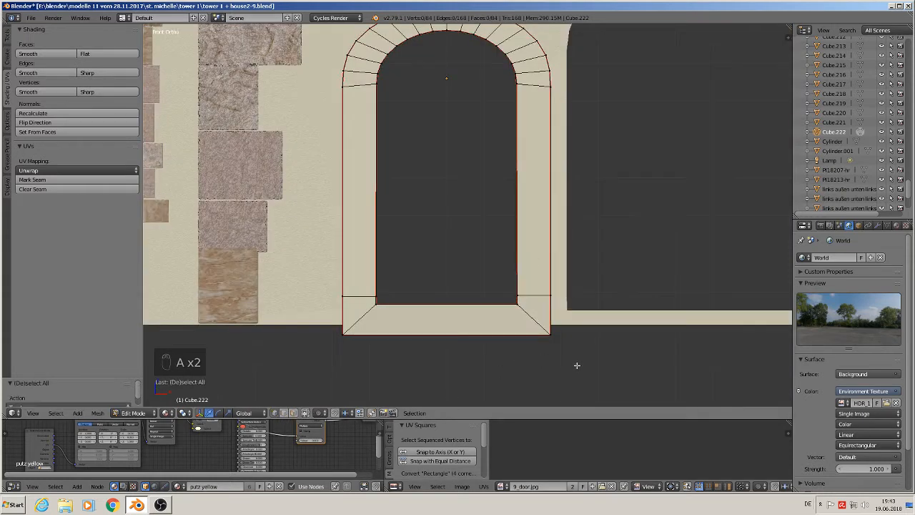
key("b")
left_click_drag(602, 360, 306, 300)
key("x")
left_click(305, 300)
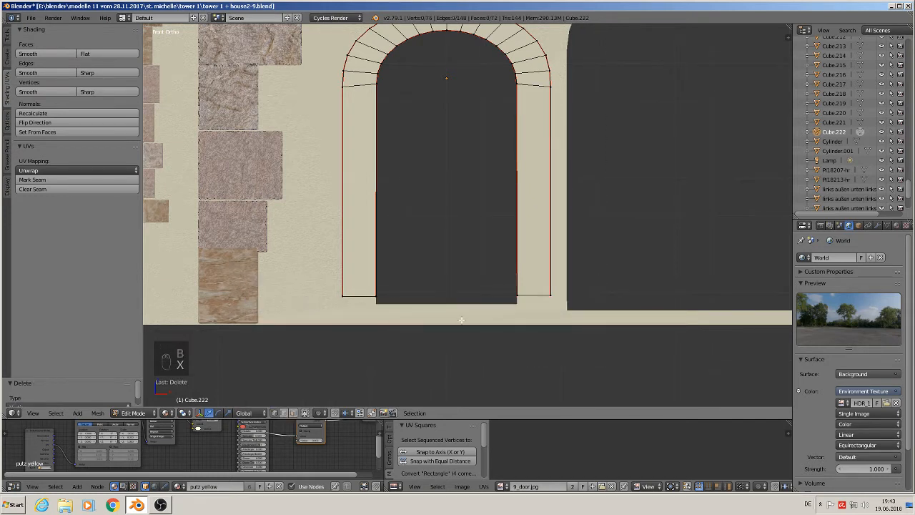
Move the open bottom ends of both legs down along Z and mark their edges as seams.
key("b")
left_click_drag(572, 304, 290, 287)
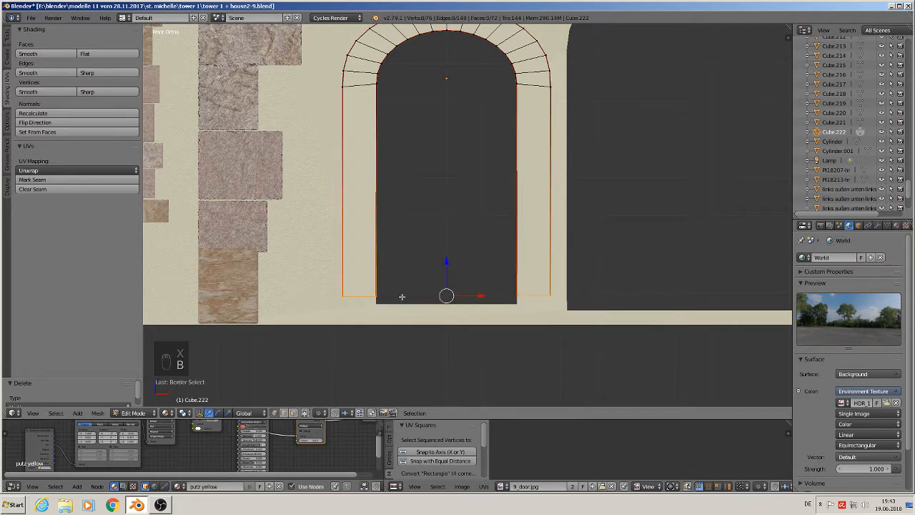
left_click_drag(446, 266, 450, 295)
middle_click_drag(487, 341, 486, 376)
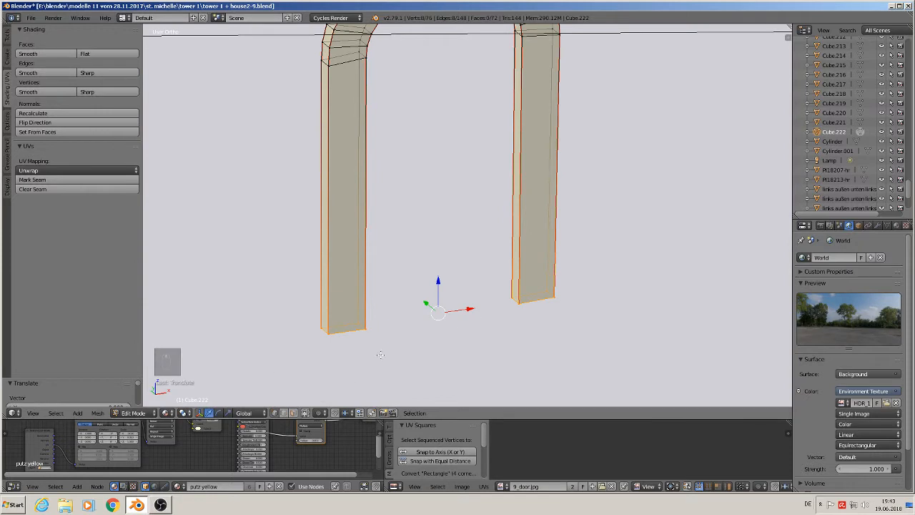
left_click(31, 179)
Select the whole frame mesh and apply the object's transform without location in Object Mode.
scroll(368, 226, "down", 2)
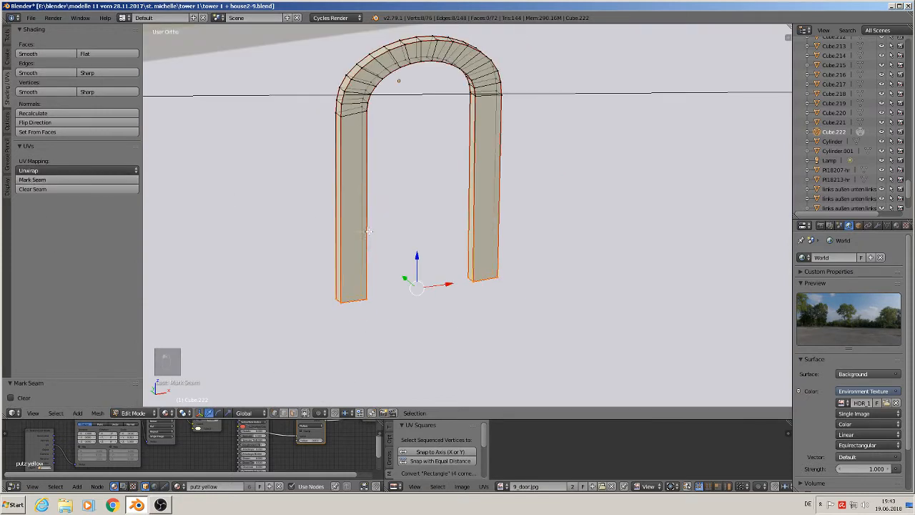
mouse_move(368, 226)
middle_mouse_down()
mouse_move(373, 205)
mouse_move(362, 216)
middle_mouse_up()
key("a")
key("a")
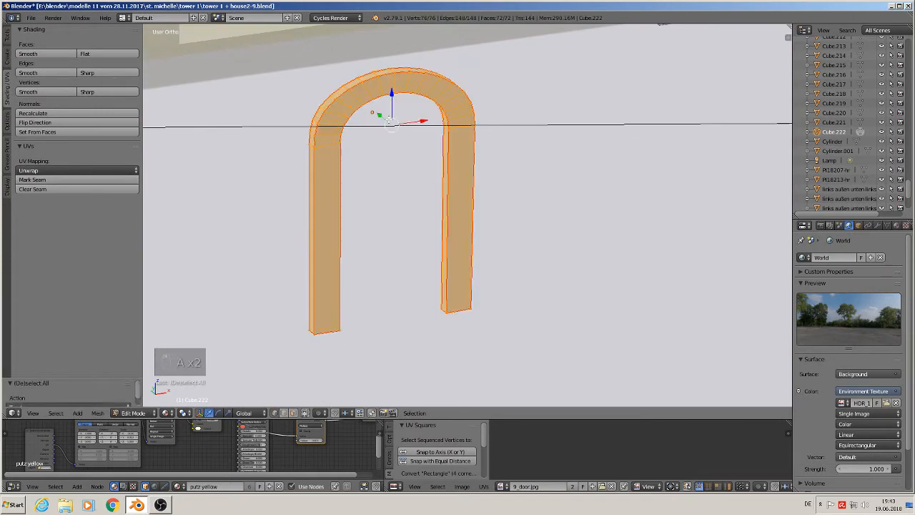
key("Tab")
left_click(100, 412)
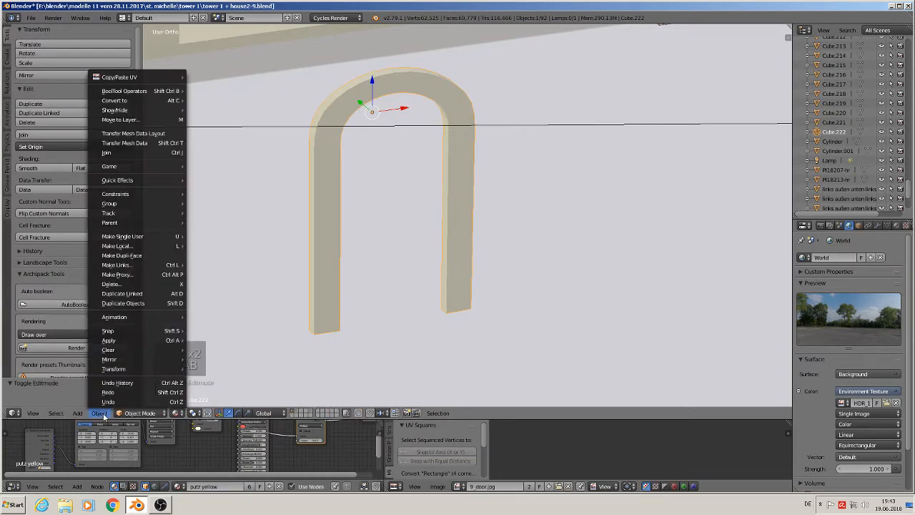
mouse_move(121, 343)
left_click(221, 368)
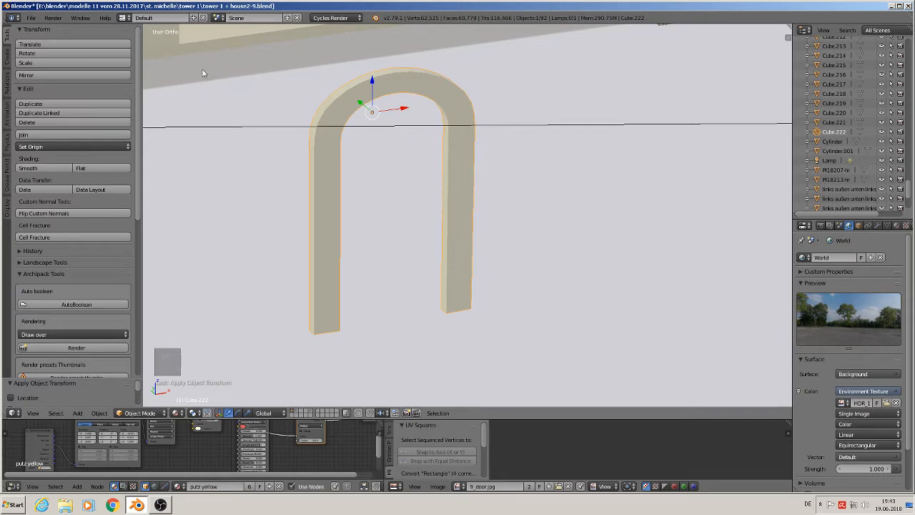
Unwrap the whole frame mesh and enlarge the UV editing area to show its layout over 9_door.jpg.
key("Tab")
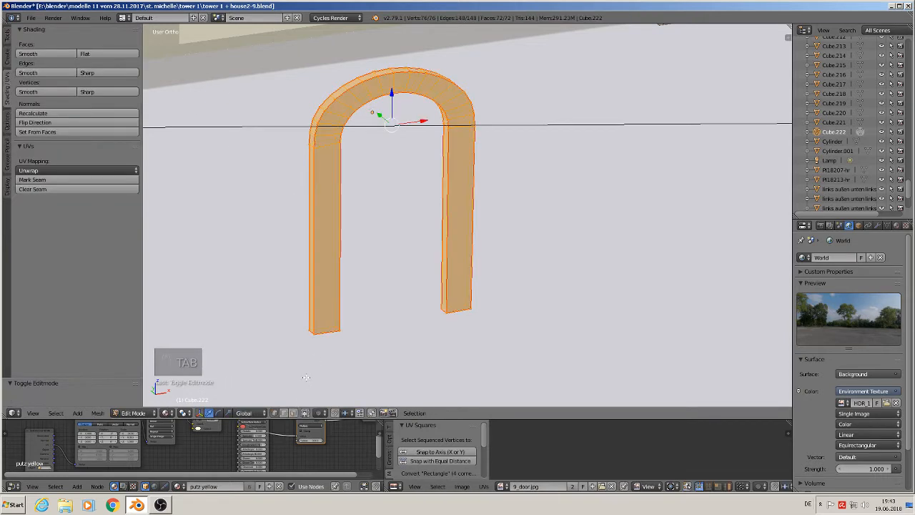
key("u")
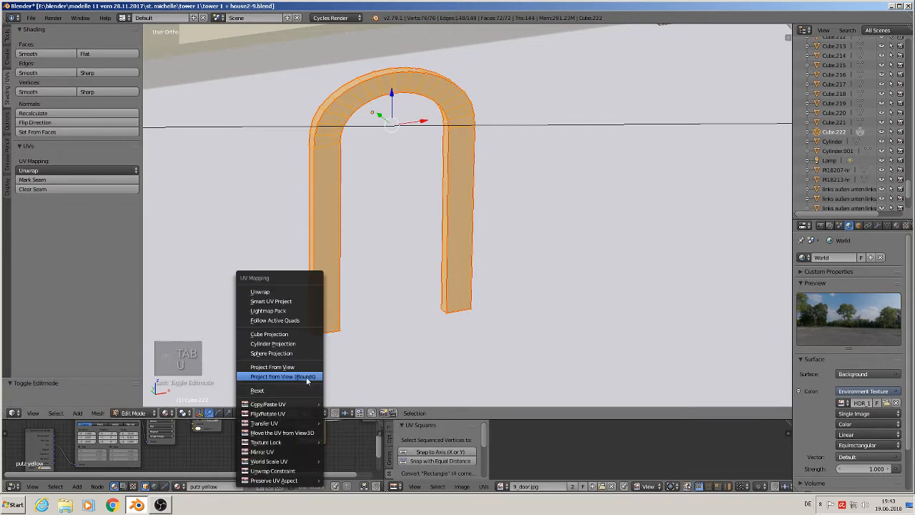
left_click(287, 293)
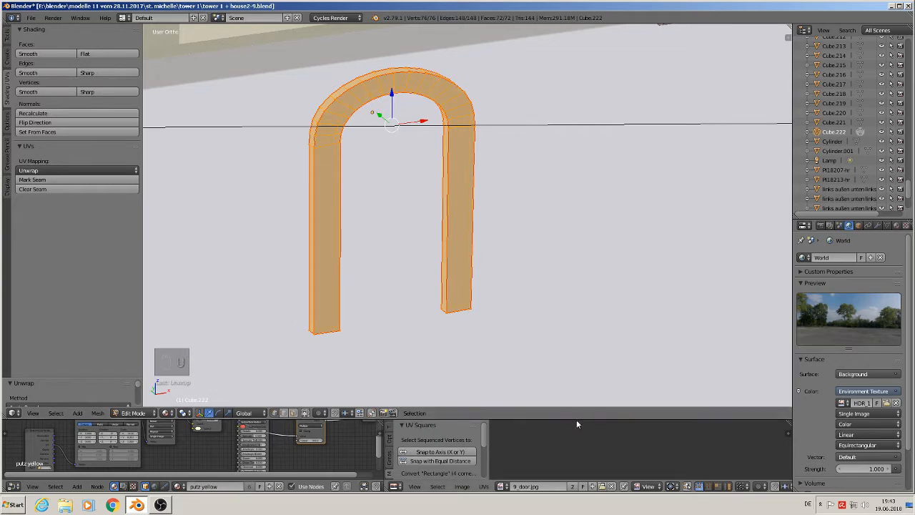
left_click_drag(576, 422, 585, 243)
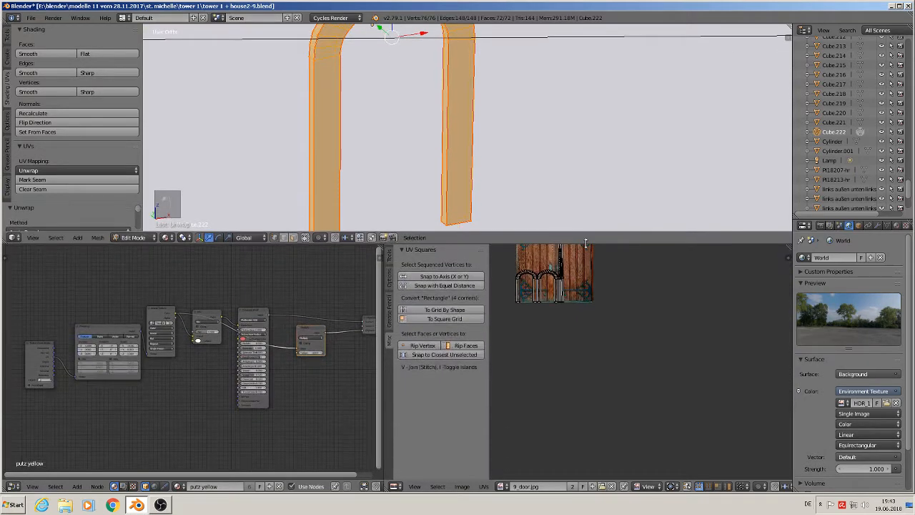
scroll(602, 383, "up", 5)
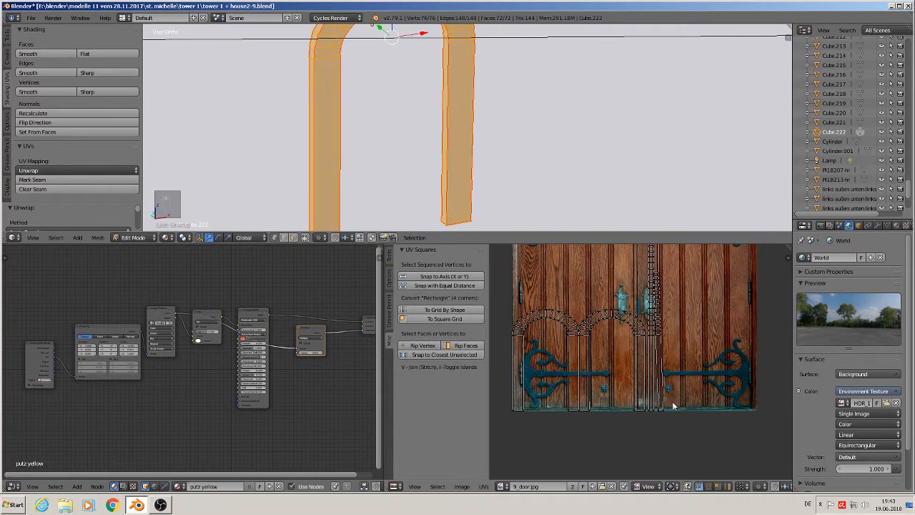
scroll(588, 306, "up", 3)
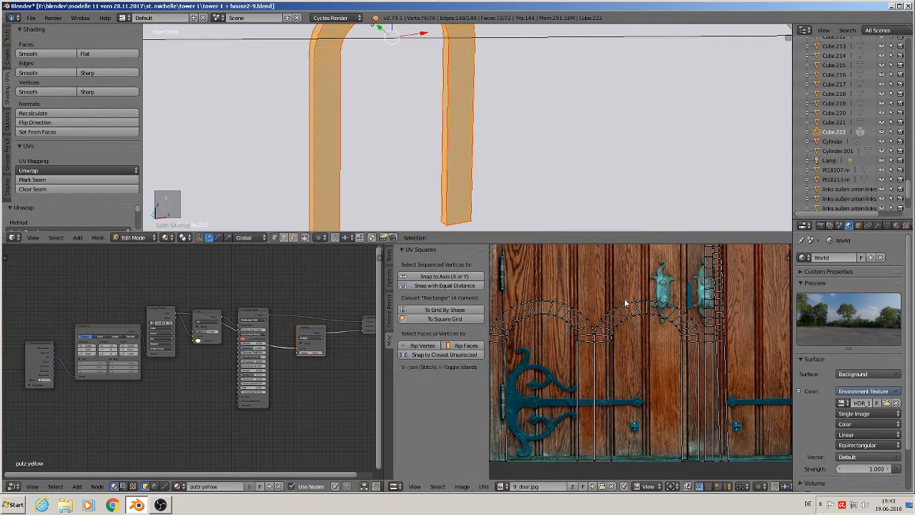
Select the frame's front face loop in face mode and straighten its UVs with Snap to Axis.
scroll(328, 69, "down", 1)
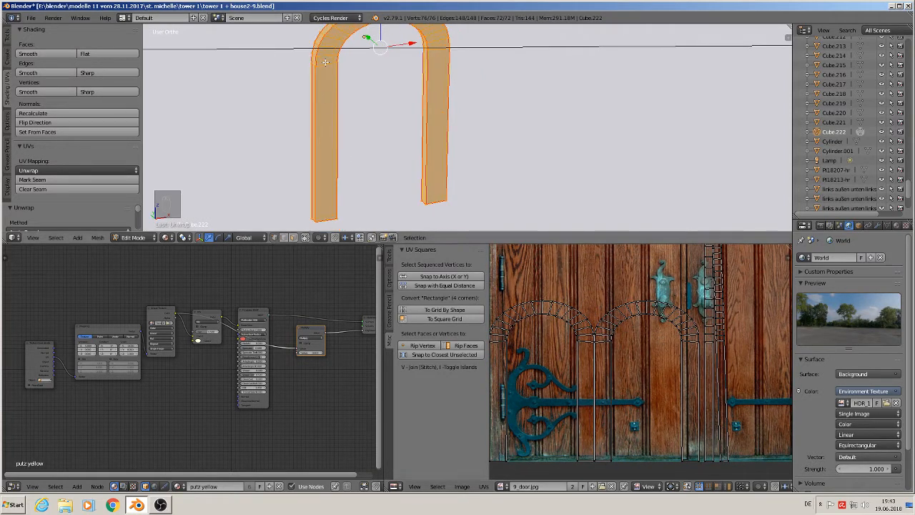
right_click(296, 240)
left_click(296, 240)
right_click(325, 62, "alt")
scroll(584, 264, "down", 3)
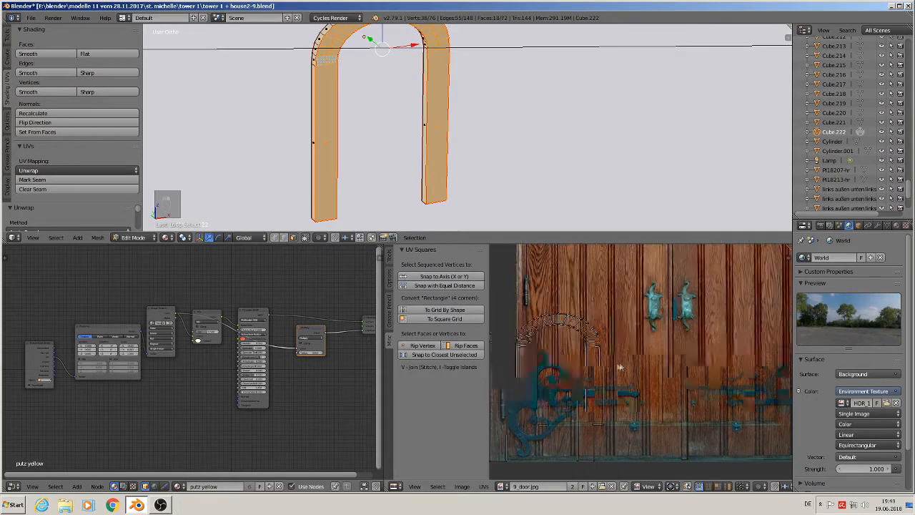
key("a")
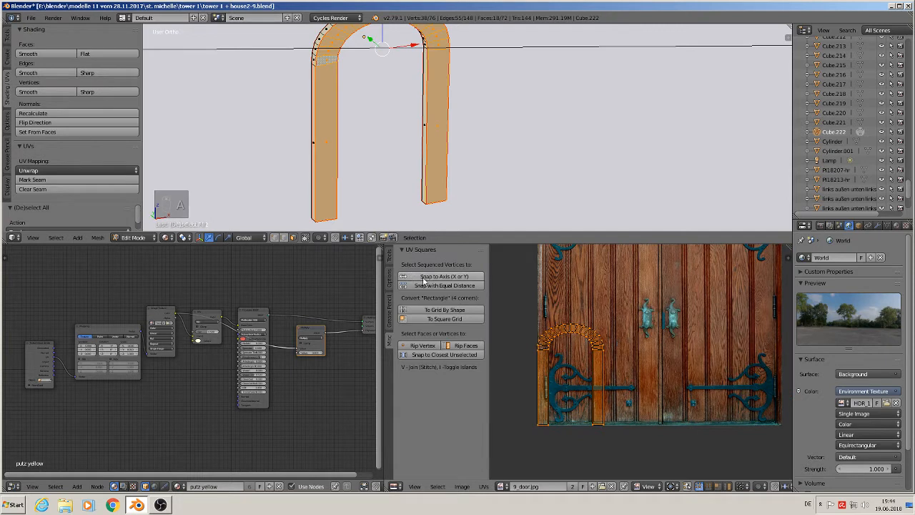
left_click(432, 277)
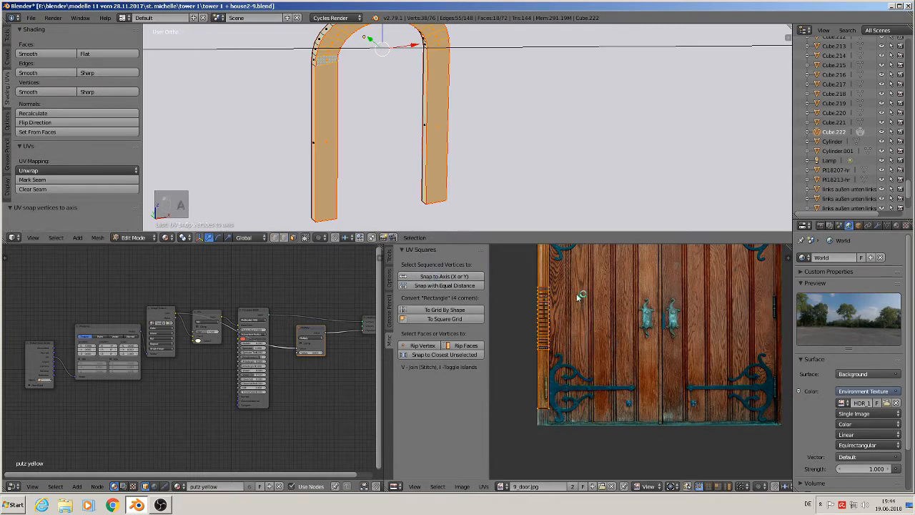
Clear the face selection and check the frame against the whole facade and reference photo in front view.
scroll(563, 178, "up", 1, "shift")
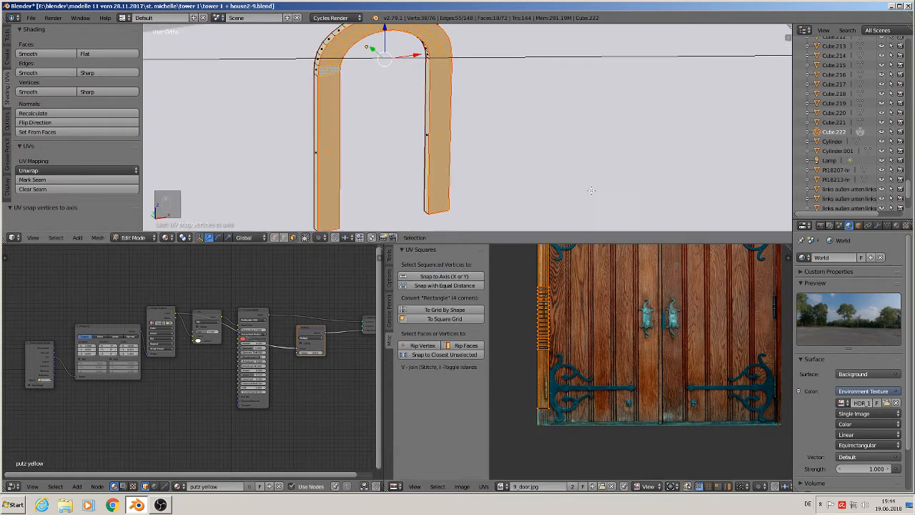
key("a")
scroll(522, 170, "down", 2)
scroll(463, 198, "down", 4)
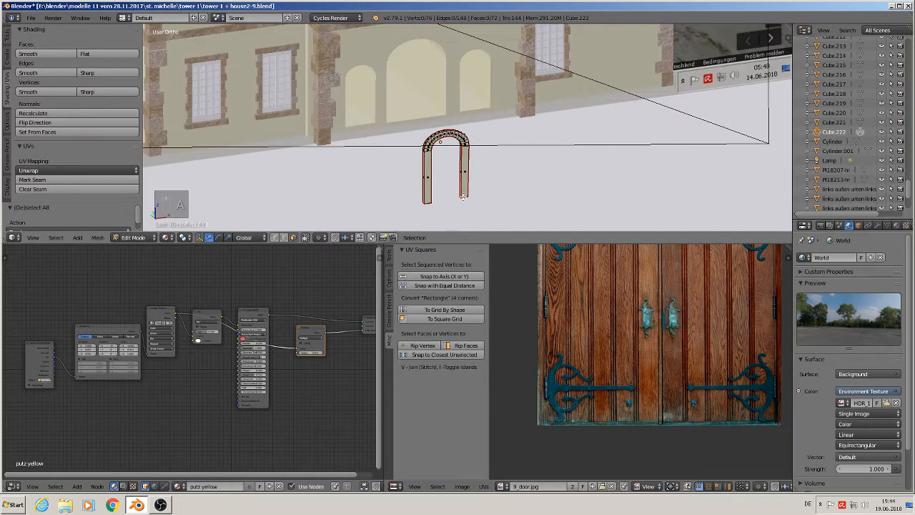
key("KP_1")
scroll(580, 176, "down", 3)
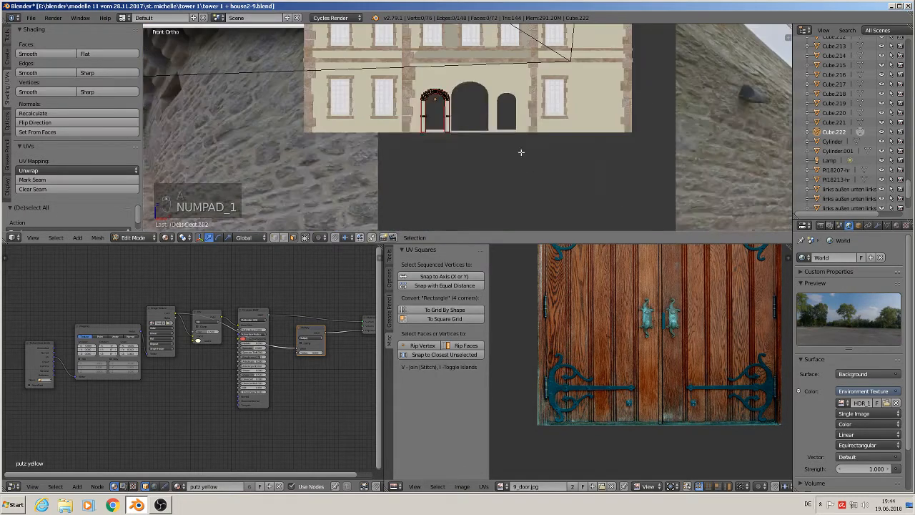
middle_click_drag(521, 151, 292, 277, "shift")
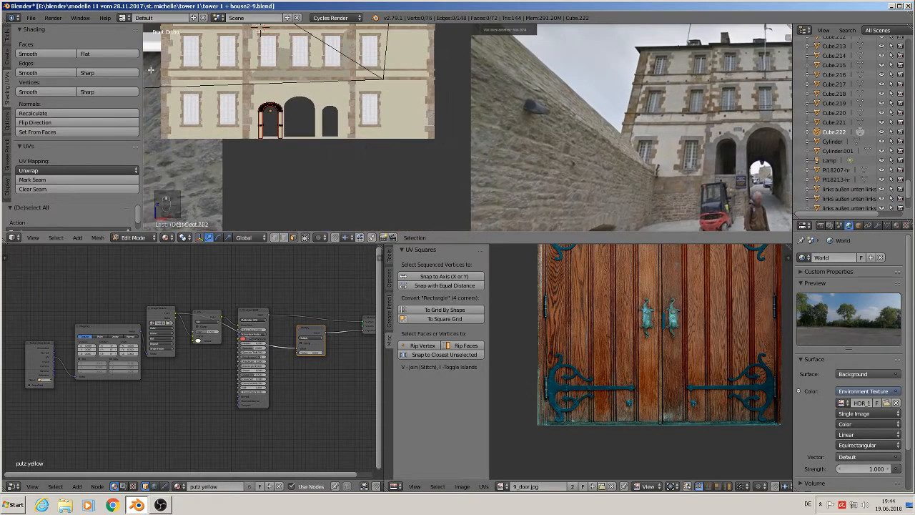
Save the blend file and minimise the Blender and OBS windows.
left_click(31, 17)
left_click(42, 91)
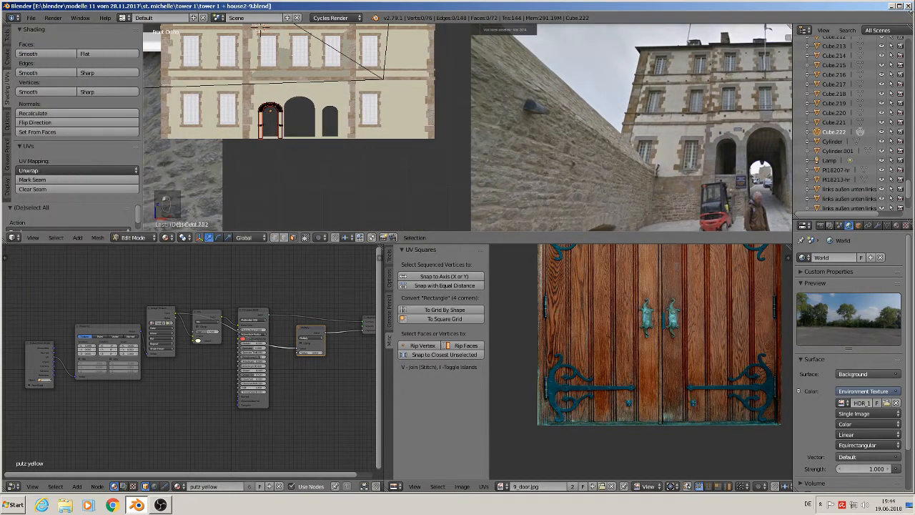
left_click(896, 7)
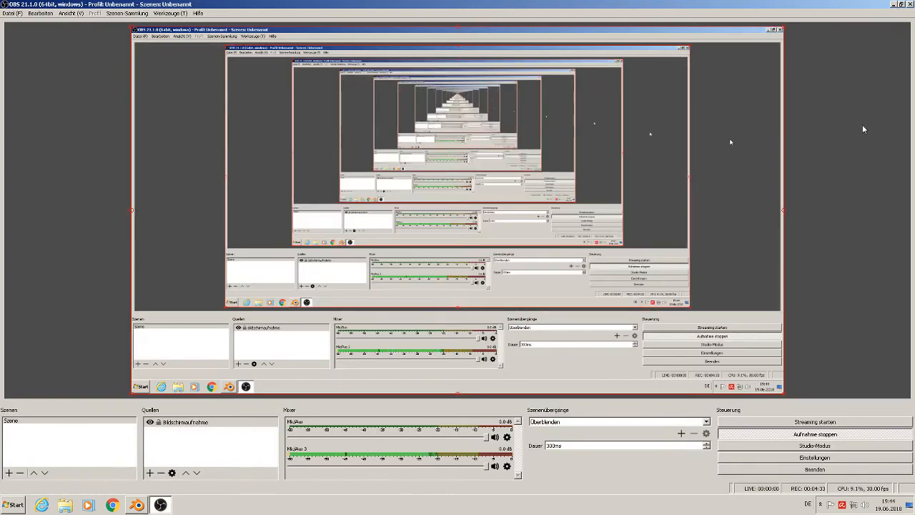
left_click(896, 8)
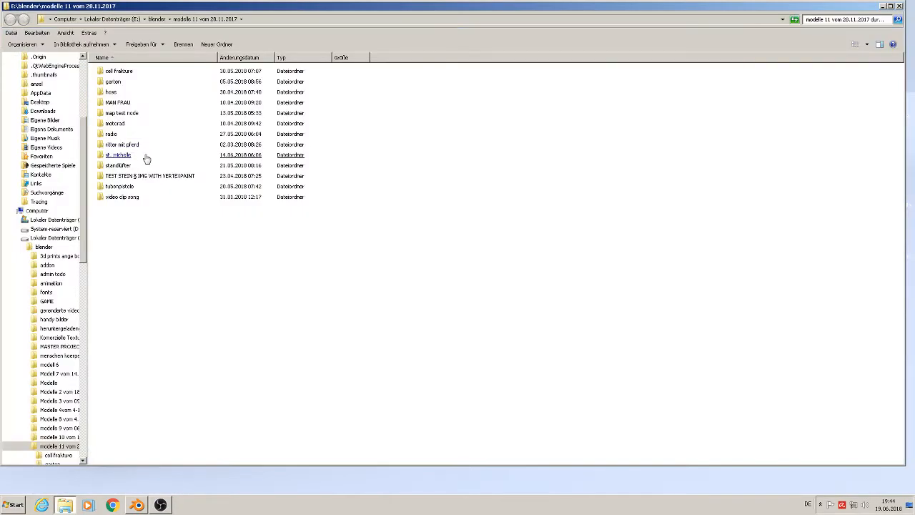
Browse the textur folder inside st. michelle for a grey wall texture, pick out bricks_09, and switch back to Blender.
left_click(120, 156)
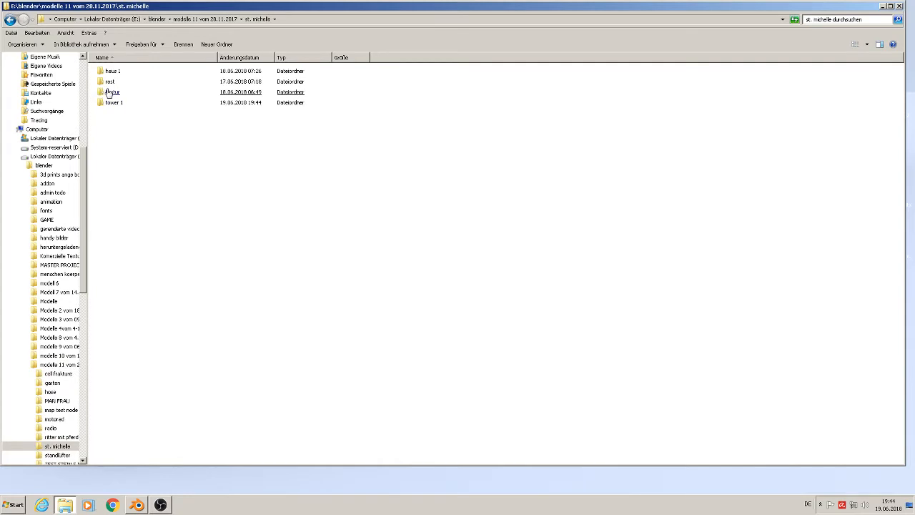
double_click(108, 90)
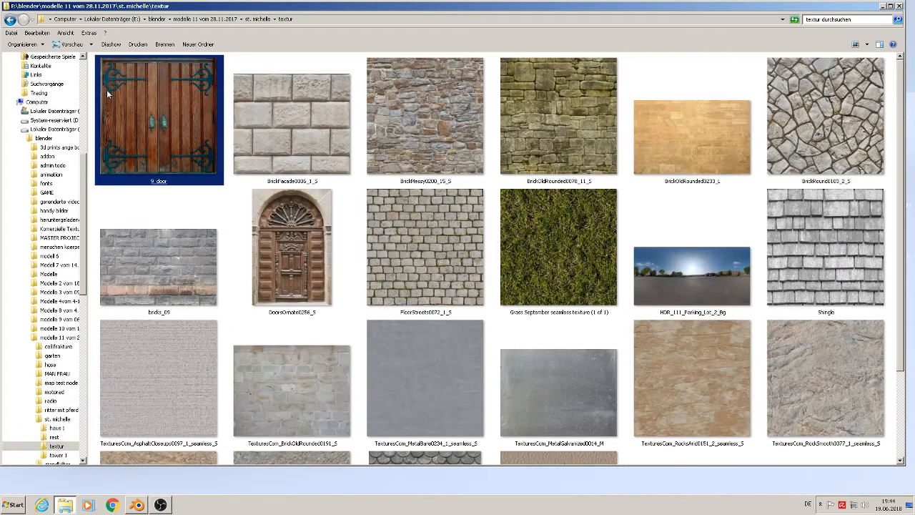
left_click(370, 172)
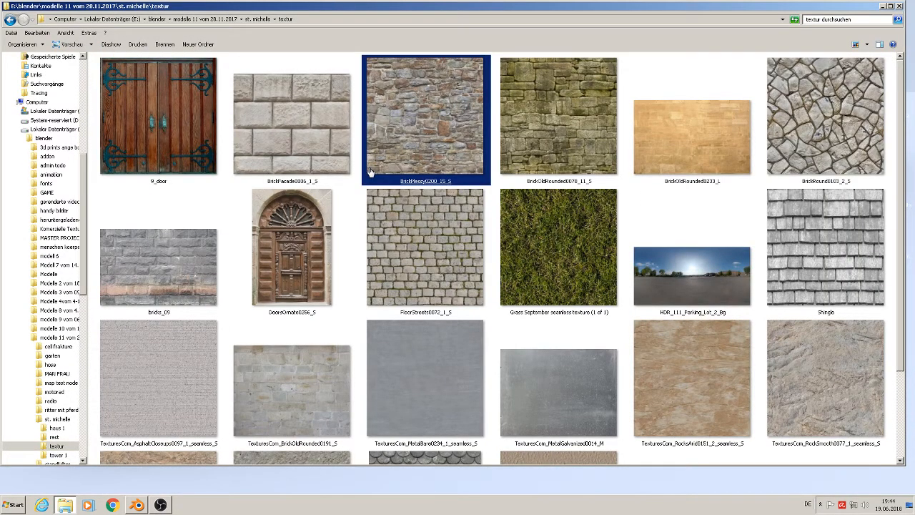
left_click(178, 275)
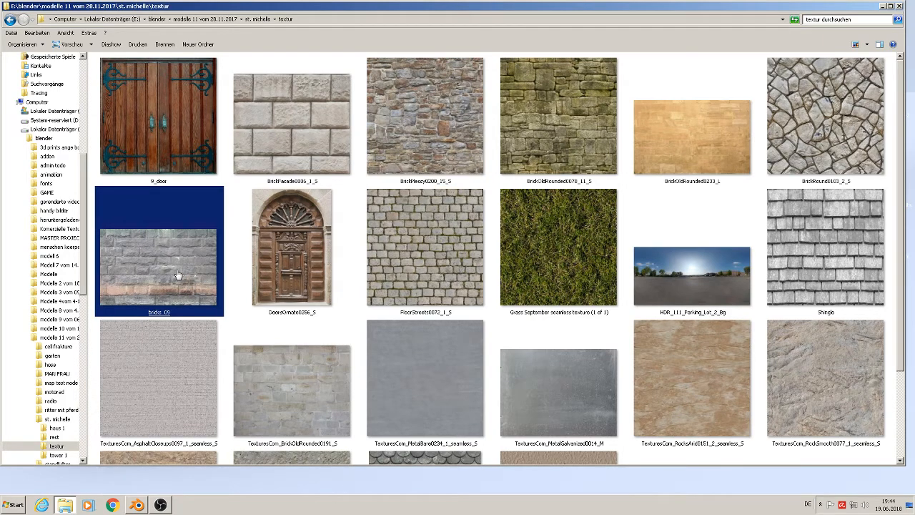
left_click(134, 506)
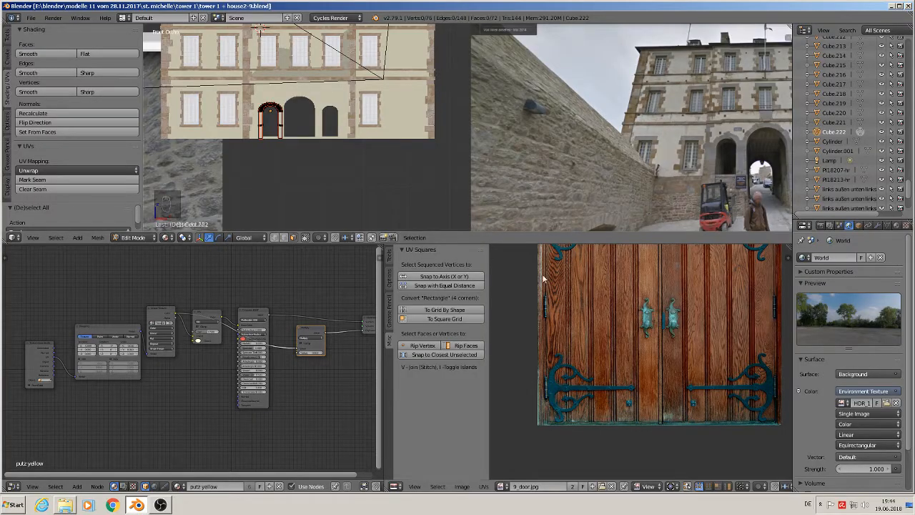
Select the whole linked door frame mesh and add a new material slot with a material named "doorwall gre<y 1".
scroll(282, 117, "up", 7)
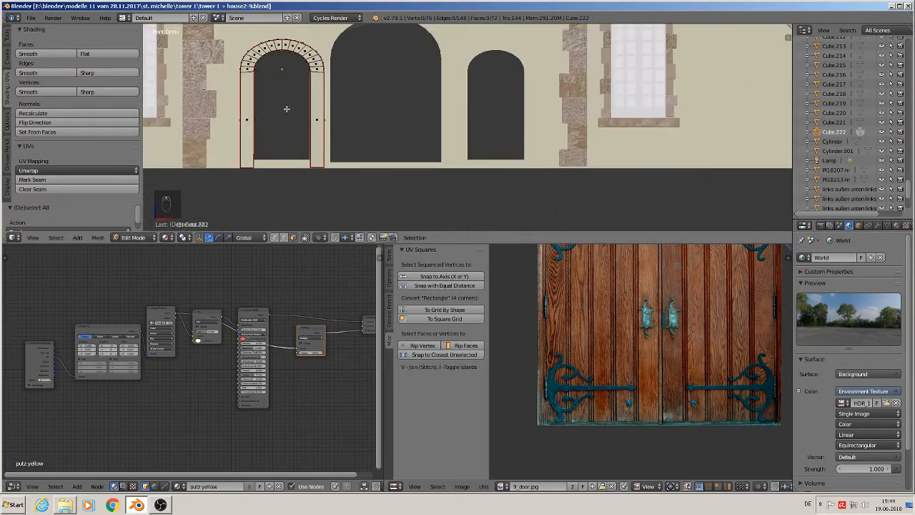
key("l")
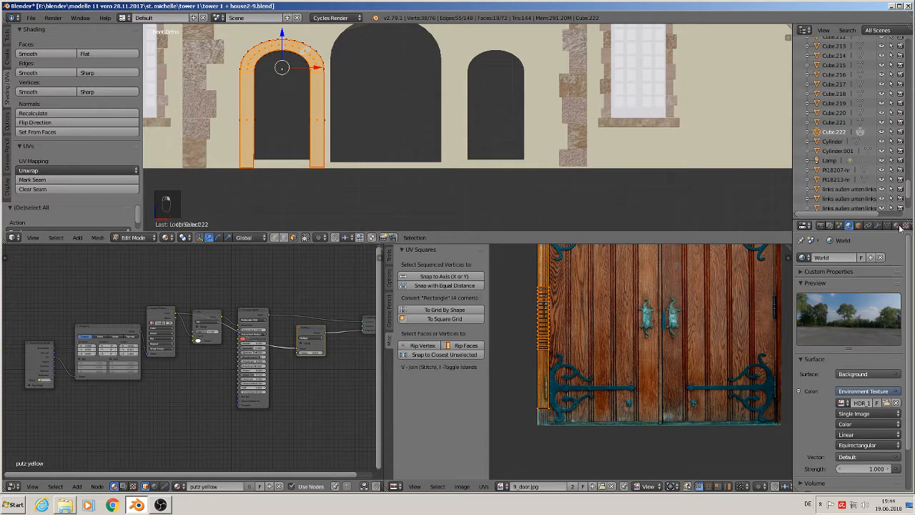
left_click(896, 226)
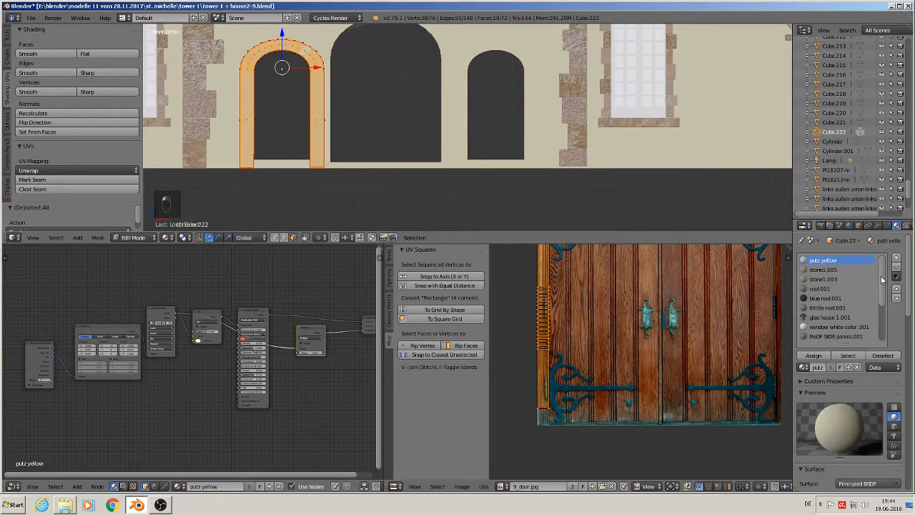
scroll(884, 304, "down", 6)
left_click(896, 258)
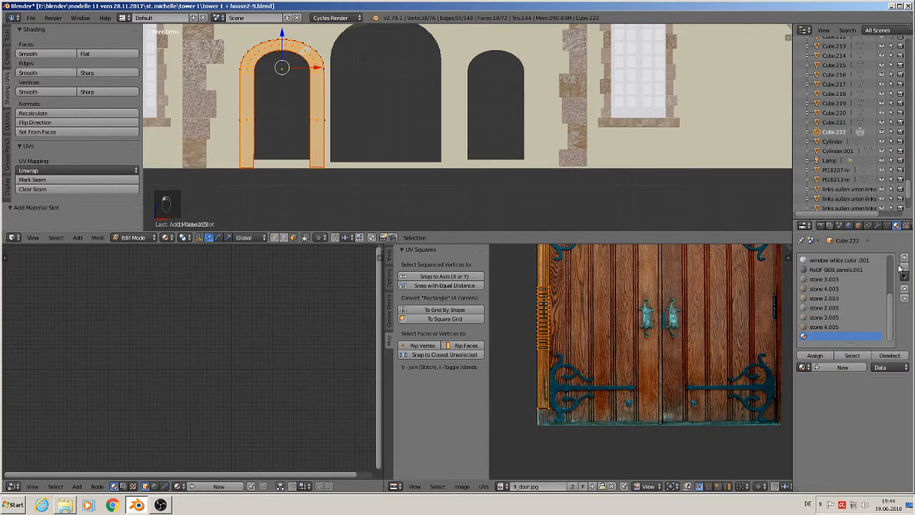
left_click(814, 367)
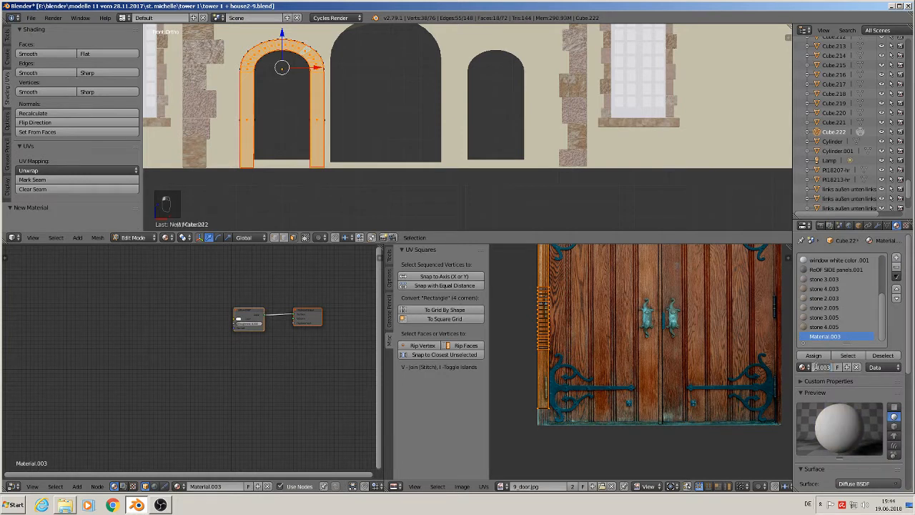
left_click(817, 367)
type("ol")
key("Return")
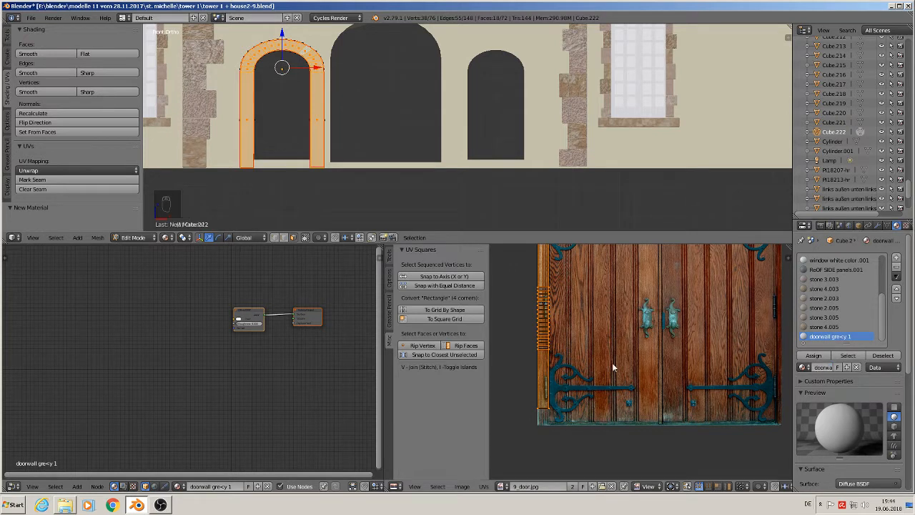
Copy all shader nodes of the stone 3.003 material and paste them into doorwall gre<y 1.
left_click(825, 280)
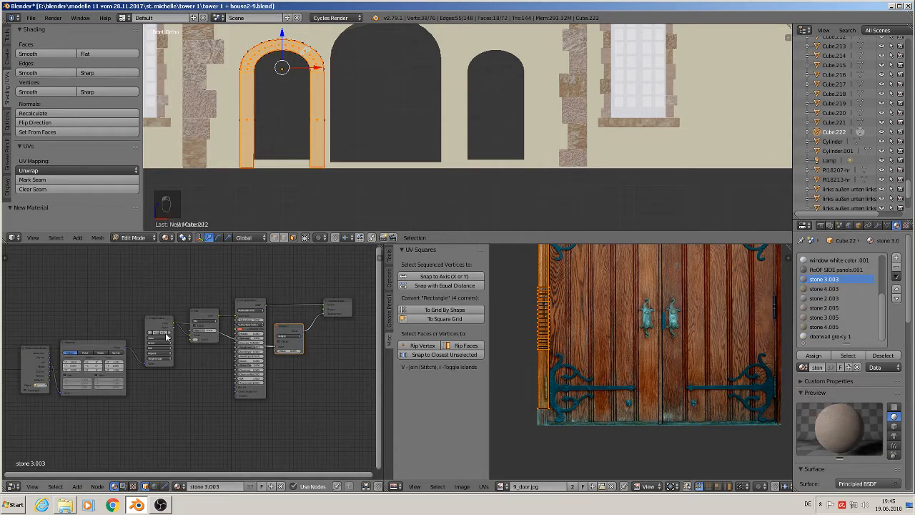
scroll(283, 405, "down", 1)
key("a")
key("a")
key("a")
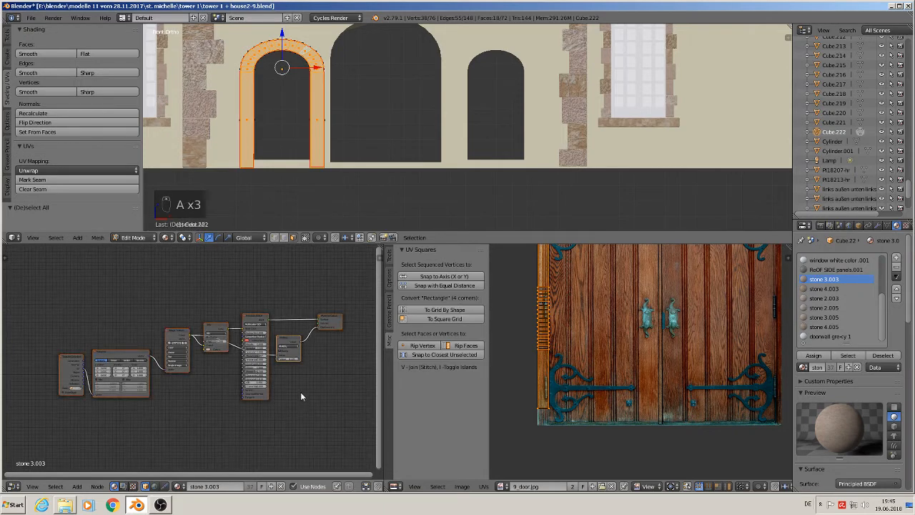
key("ctrl+c")
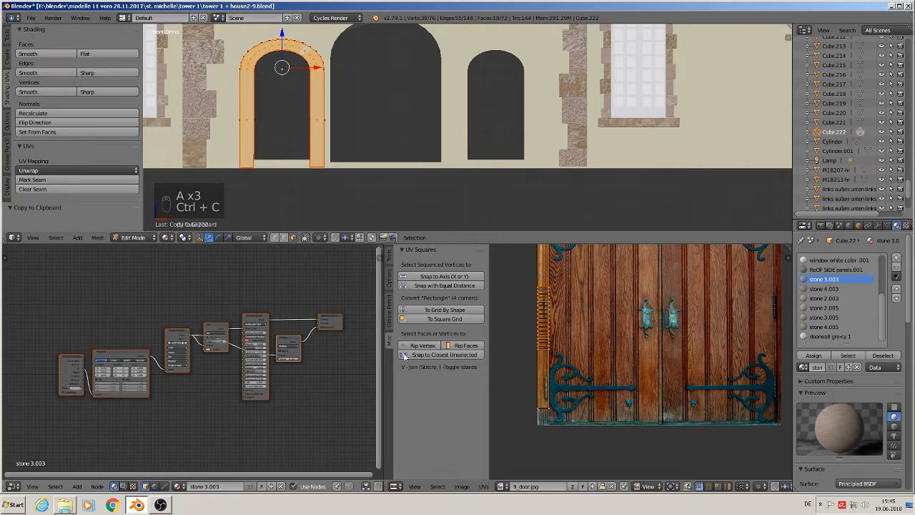
left_click(831, 336)
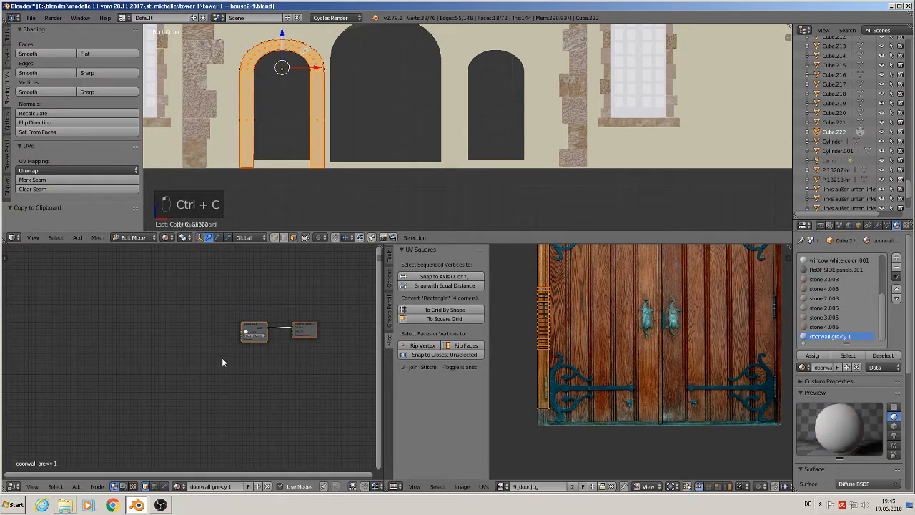
key("ctrl+v")
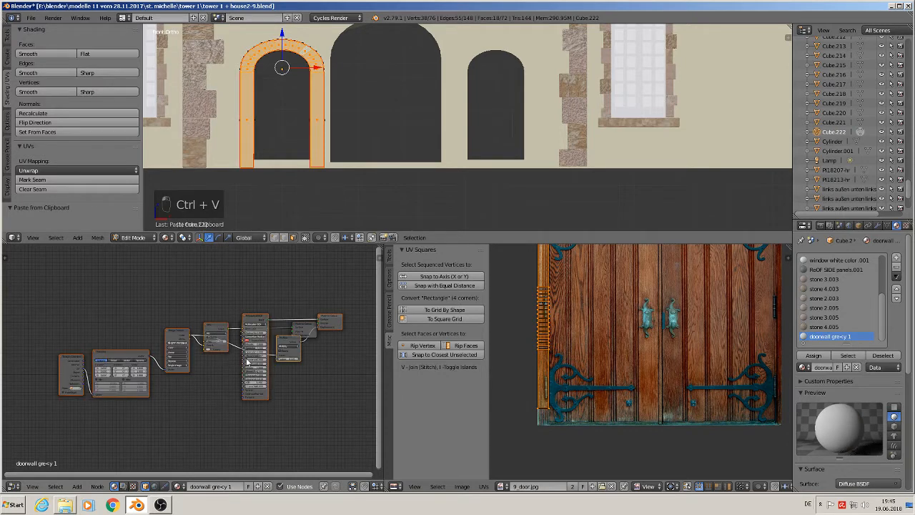
Delete the default diffuse shader and its original Material Output from doorwall gre<y 1, and move the Principled BSDF node clear above the others.
left_click_drag(259, 323, 260, 278)
key("x")
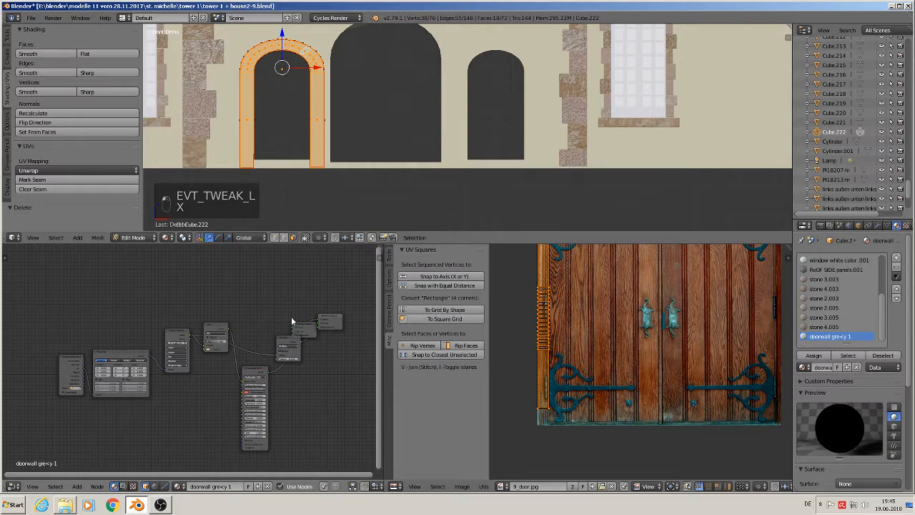
left_click_drag(300, 327, 289, 301)
key("x")
scroll(284, 307, "up", 4)
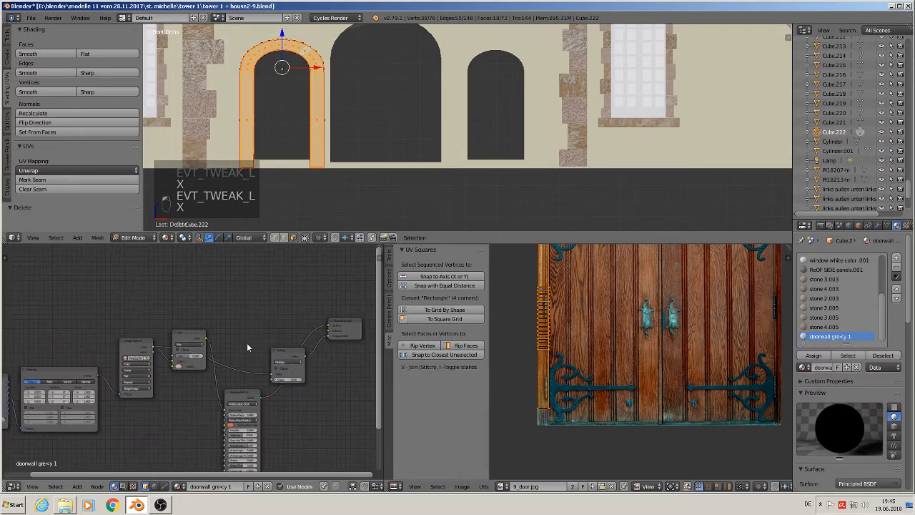
left_click_drag(243, 397, 246, 270)
Load bricks_09.jpg from the textur folder into the Image Texture node, choosing it from thumbnails.
scroll(212, 367, "up", 3)
middle_click_drag(204, 356, 306, 348)
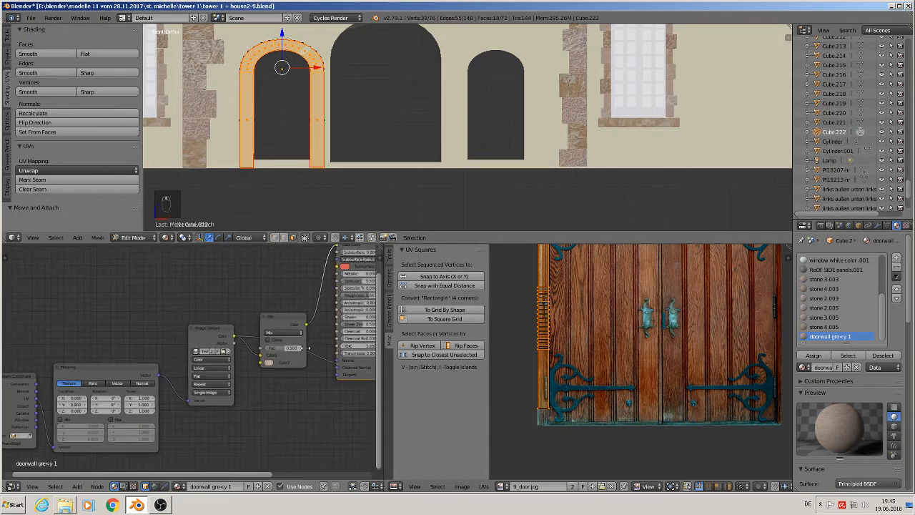
scroll(257, 334, "up", 2)
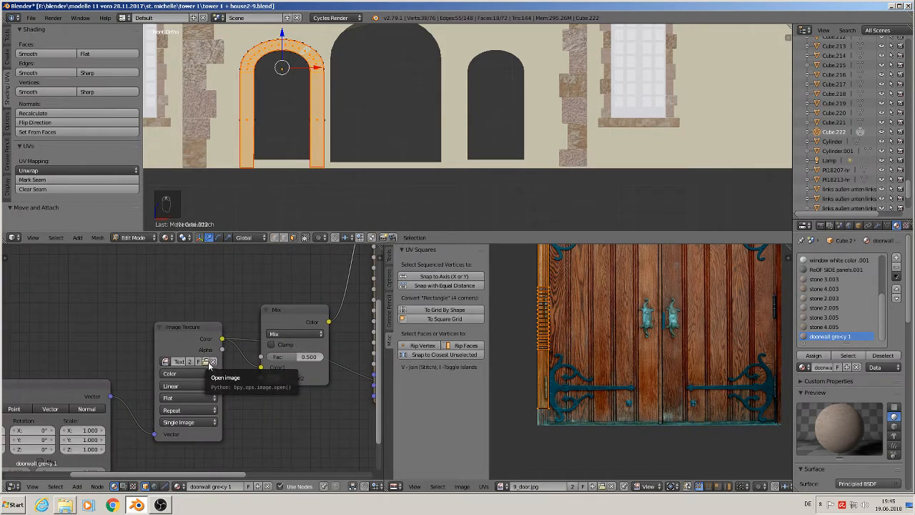
left_click(209, 363)
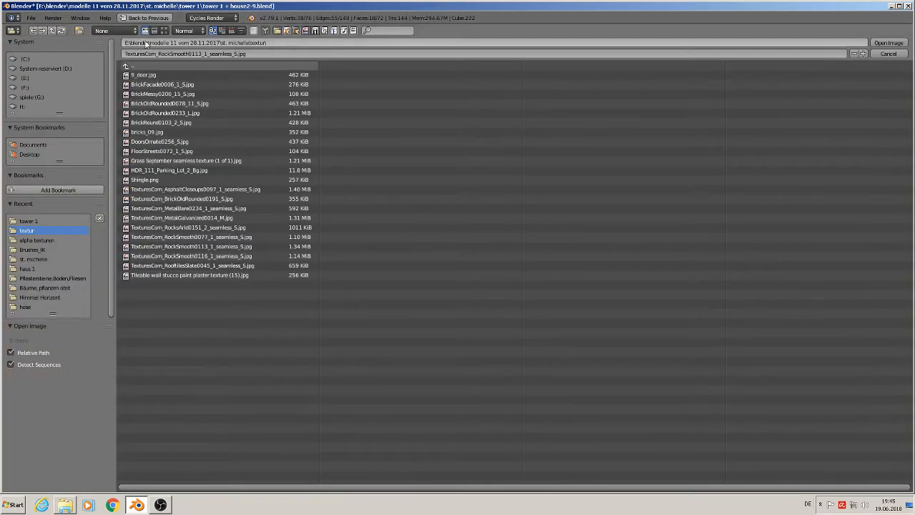
left_click(164, 31)
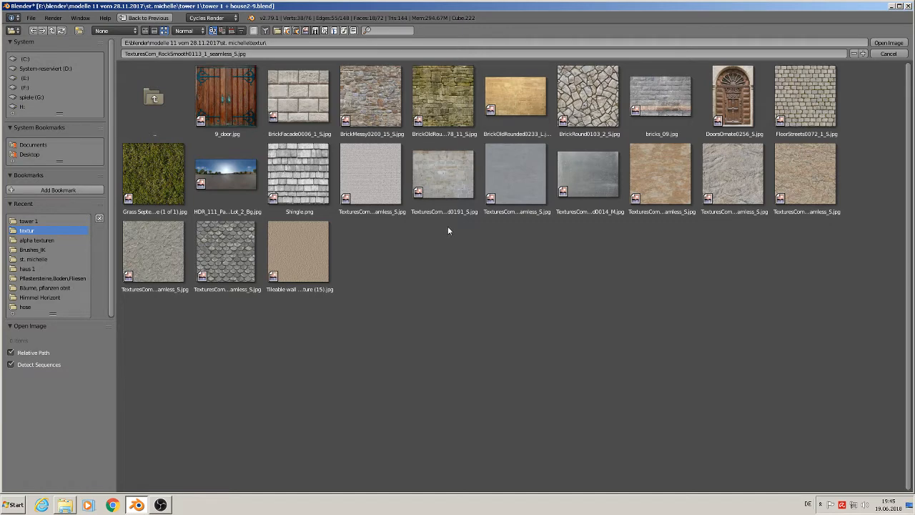
double_click(668, 100)
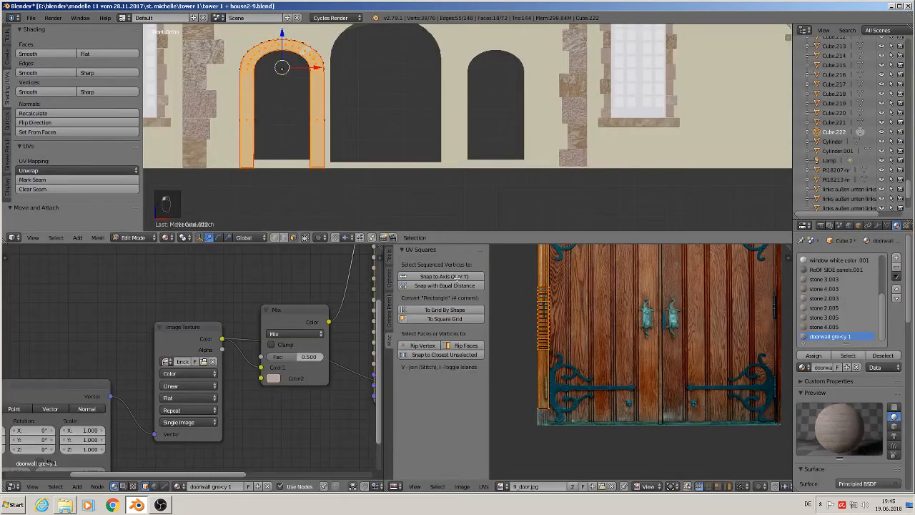
Check the remaining shader nodes of doorwall gre<y 1 and assign the material to the selected frame faces.
scroll(281, 349, "down", 3)
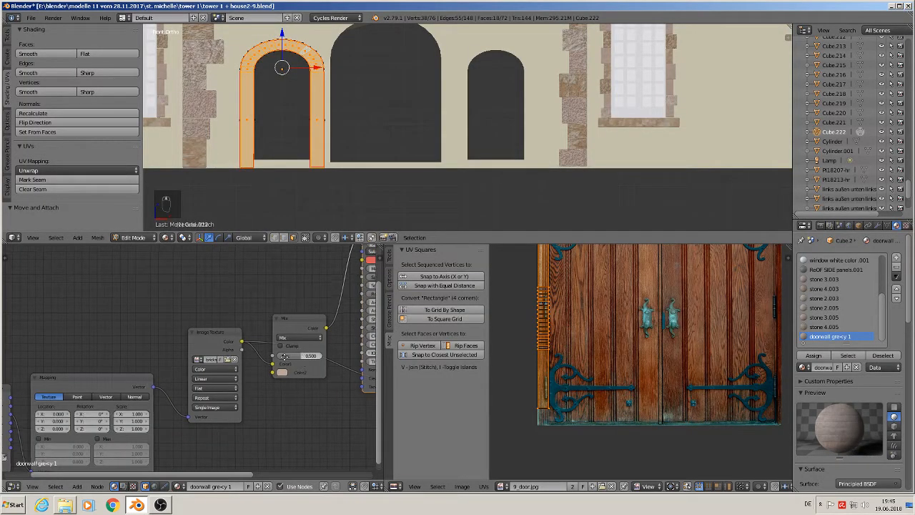
middle_click_drag(305, 357, 101, 418)
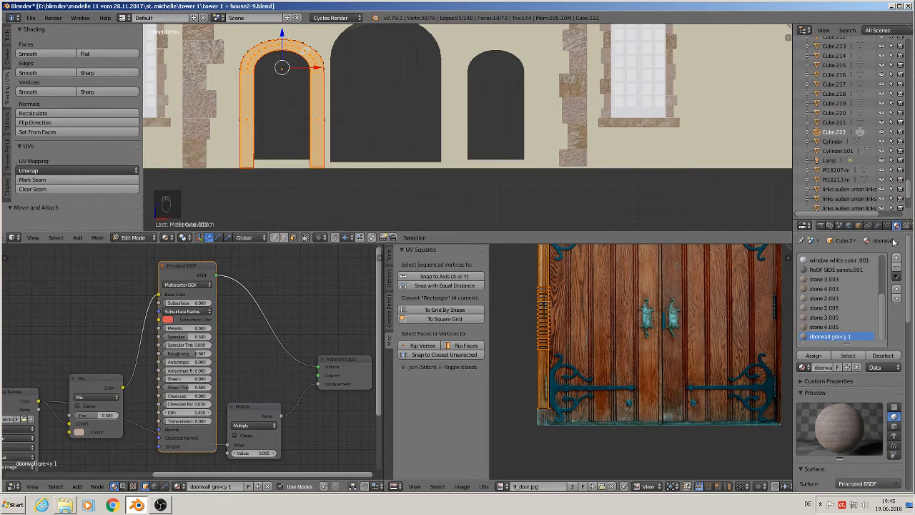
left_click(813, 355)
scroll(301, 76, "up", 3)
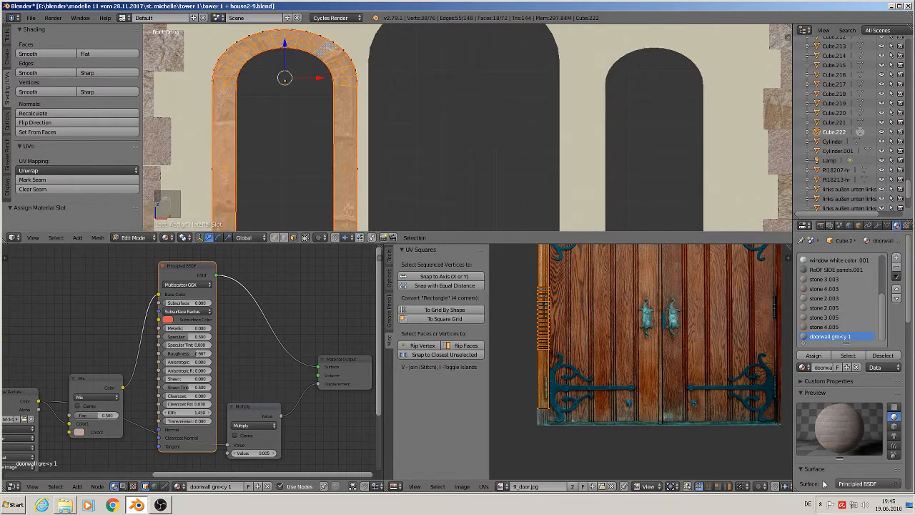
Display TexturesCom_BrickOldRounded0191_S.jpg behind the frame's UV layout.
scroll(665, 360, "down", 2)
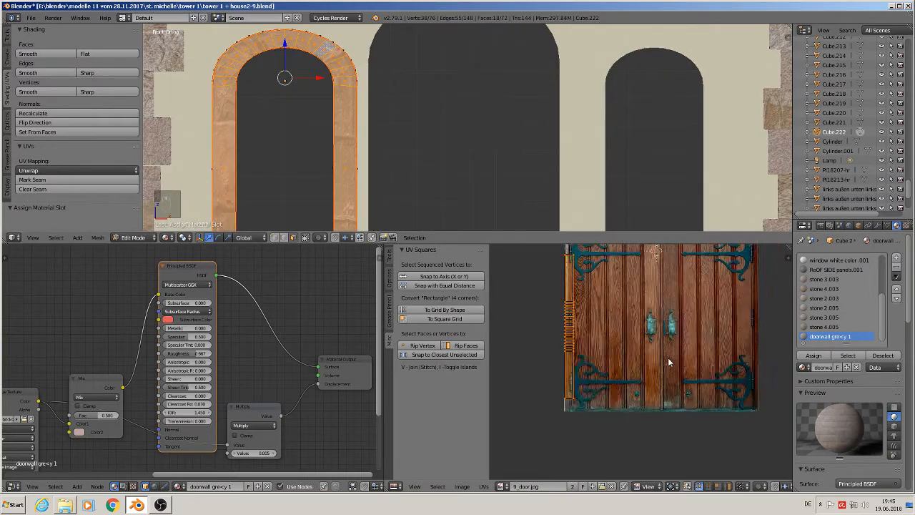
left_click(501, 486)
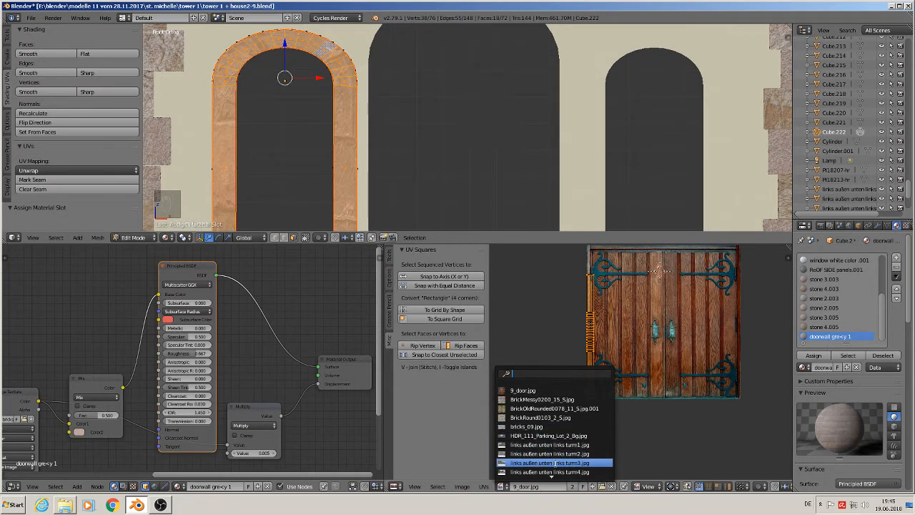
scroll(554, 460, "down", 10)
scroll(554, 462, "down", 4)
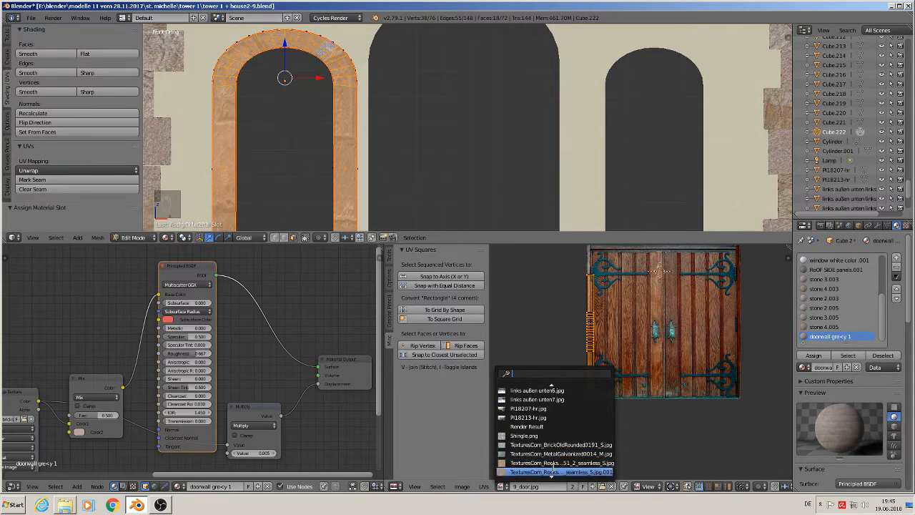
left_click(554, 445)
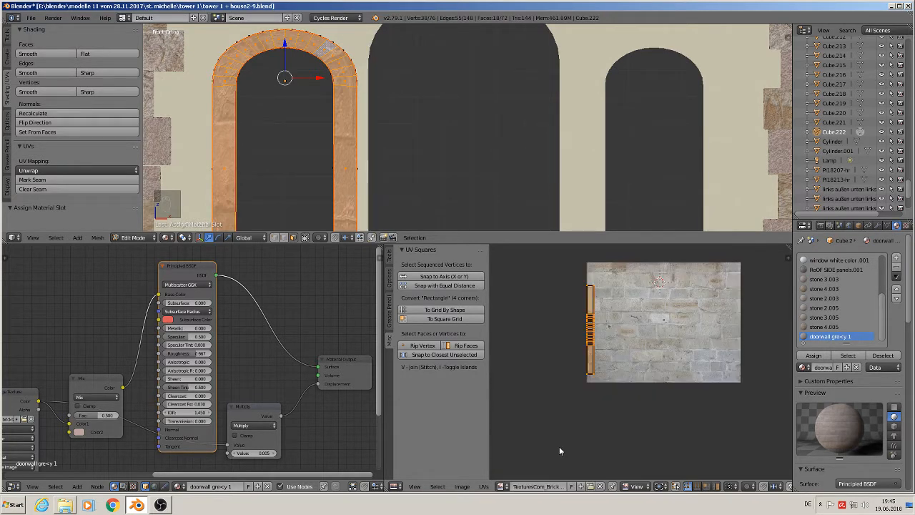
Verify the texture's name in the textur folder window and display bricks_09.jpg behind the frame's UV layout in Blender.
left_click(66, 506)
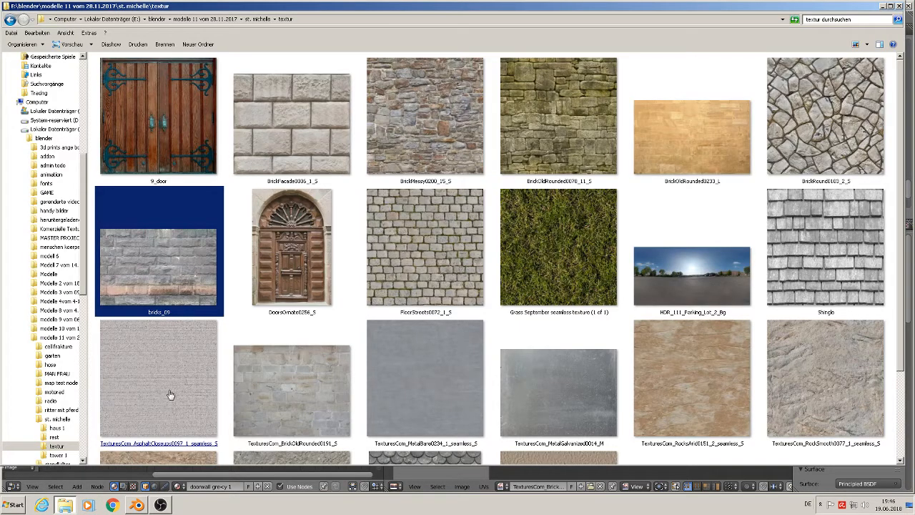
left_click(141, 505)
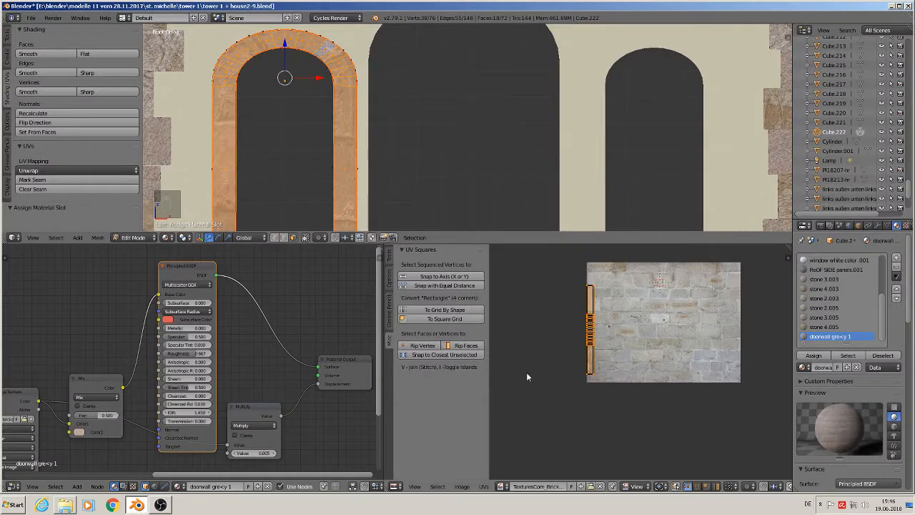
left_click(503, 487)
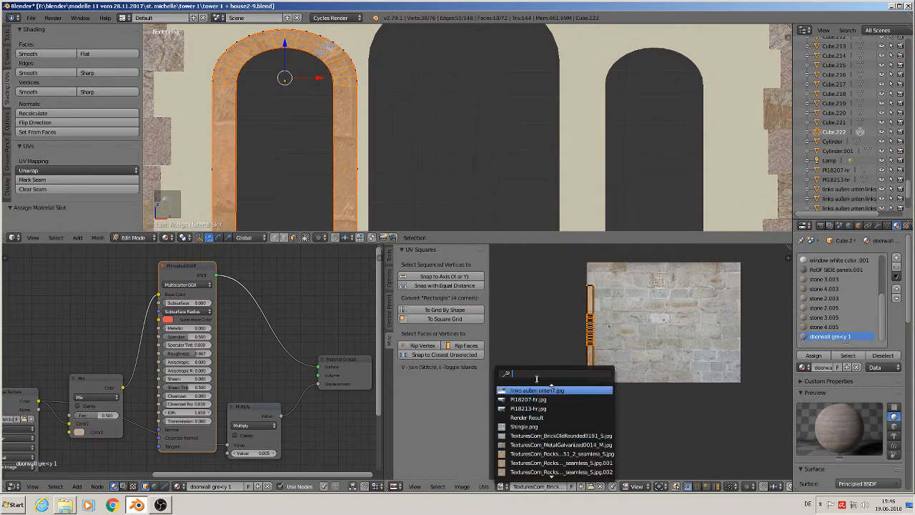
type("bri")
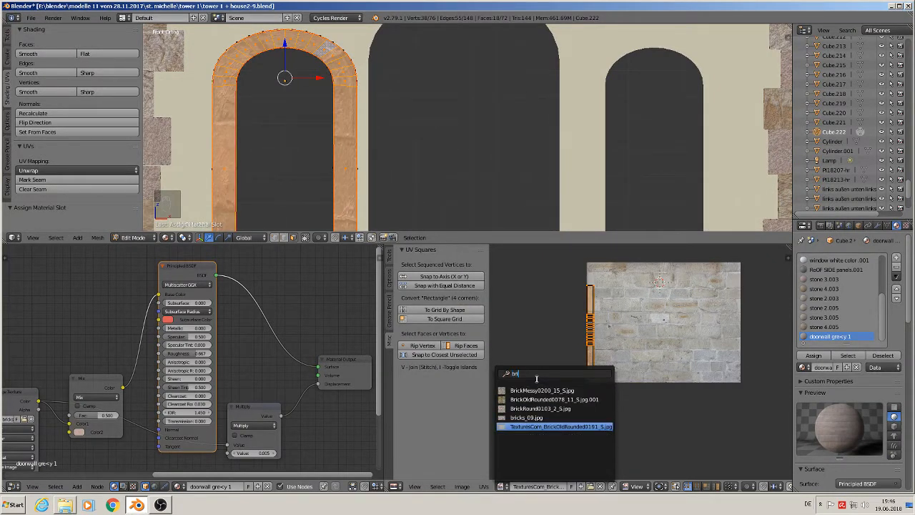
left_click(531, 417)
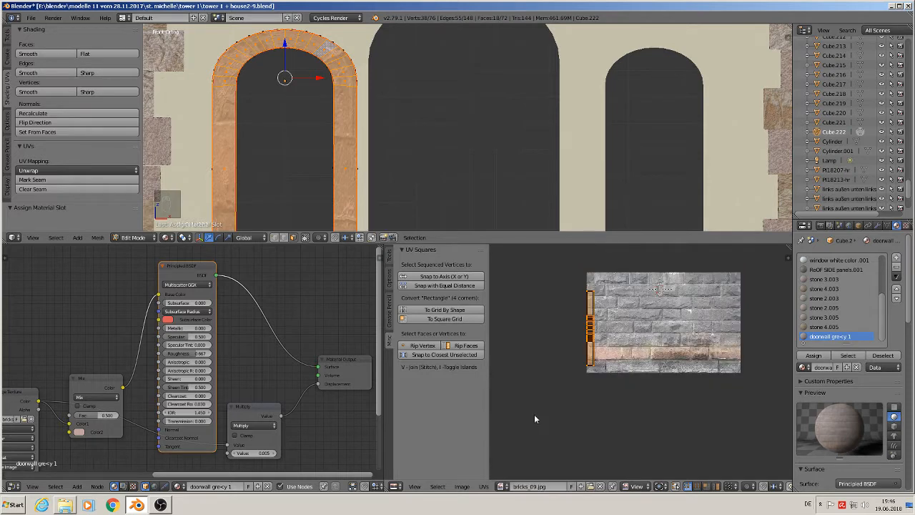
Rotate the frame's UV layout 90 degrees and enlarge it over the bricks_09.jpg image.
scroll(653, 278, "up", 3)
scroll(641, 307, "down", 2)
middle_click_drag(629, 346, 597, 363)
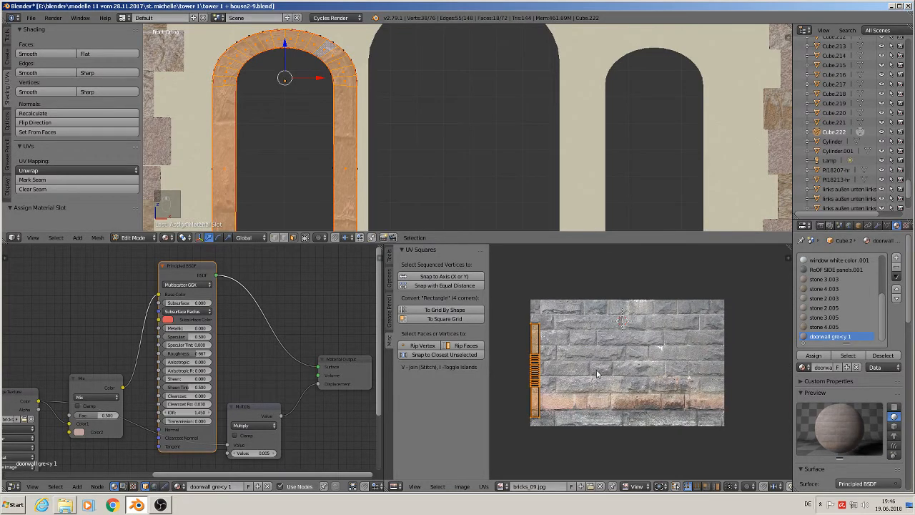
type("r90")
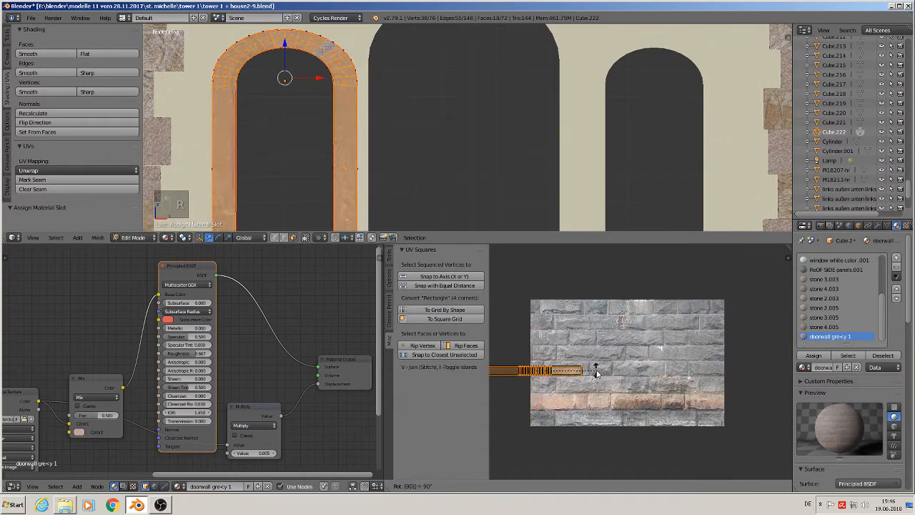
key("Return")
key("s")
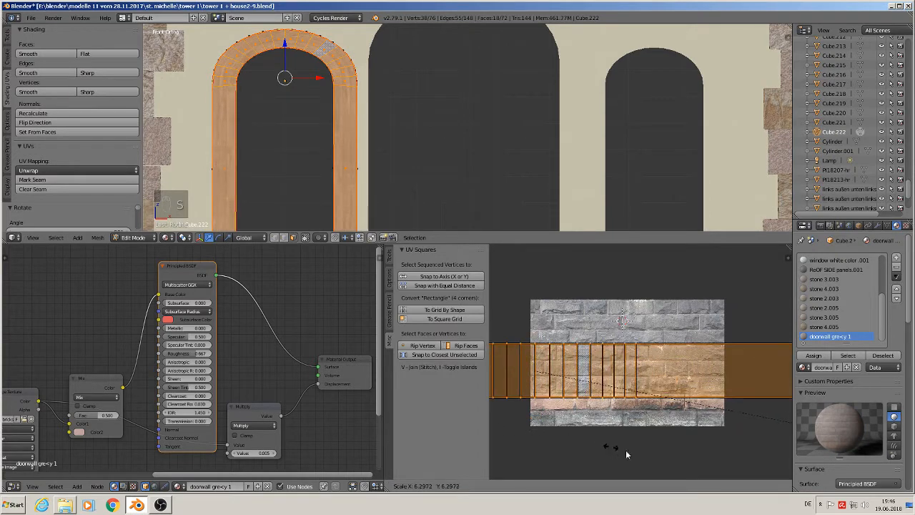
left_click(691, 265)
scroll(333, 98, "up", 2)
middle_click_drag(334, 98, 436, 167, "shift")
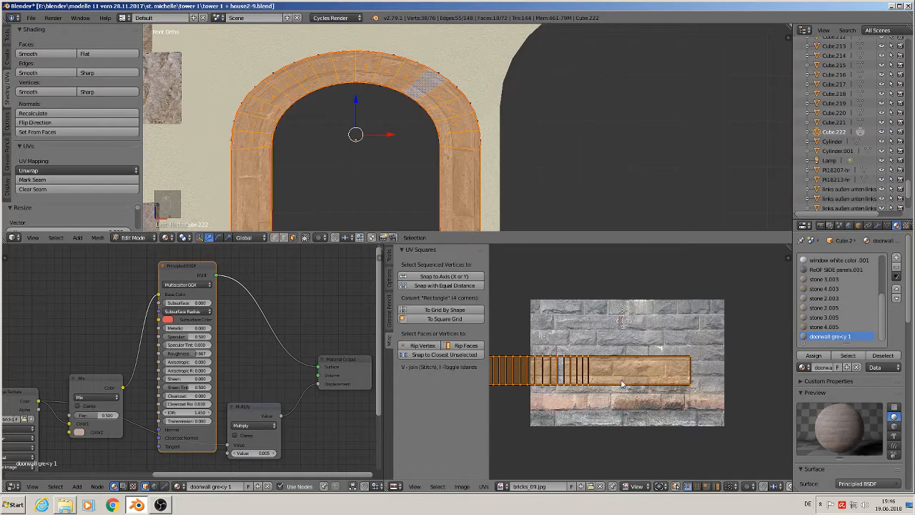
Fit the frame's UV strip to an upper brick row, shrinking it to the row height and stretching it along X.
key("g")
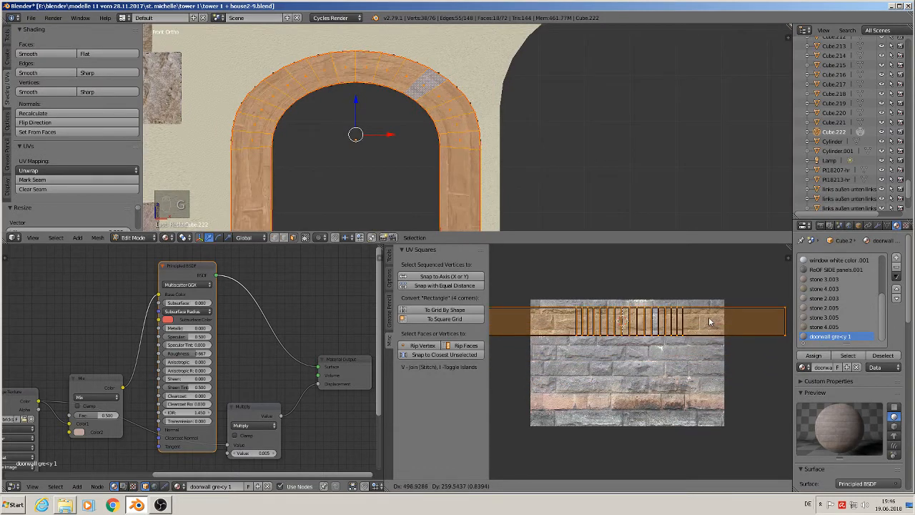
left_click(711, 322)
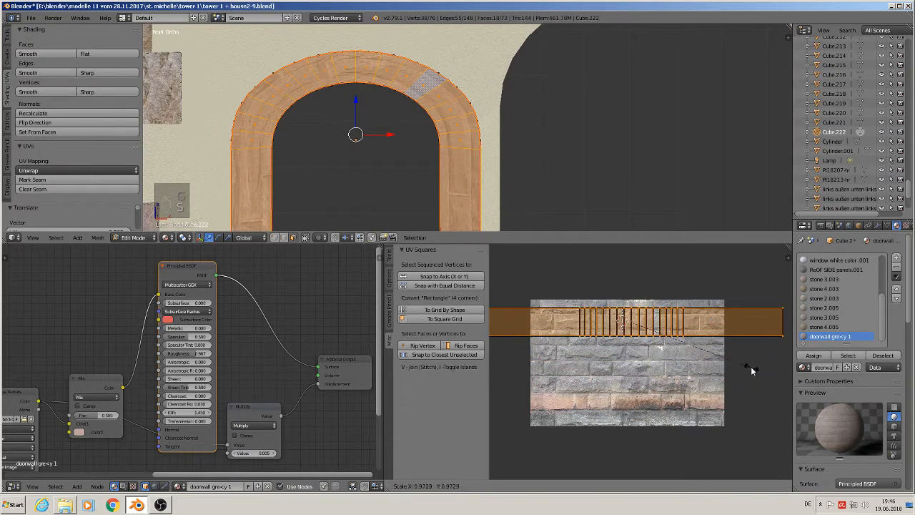
key("s")
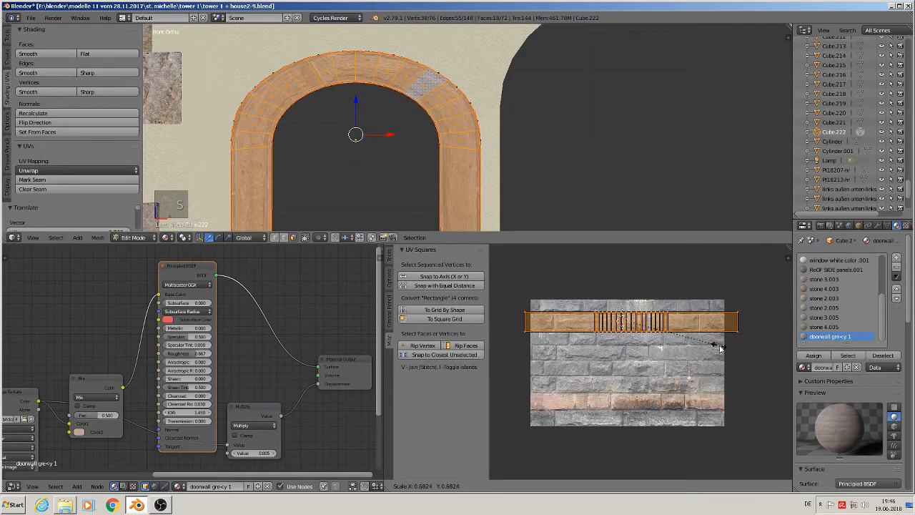
left_click(716, 343)
key("s")
key("x")
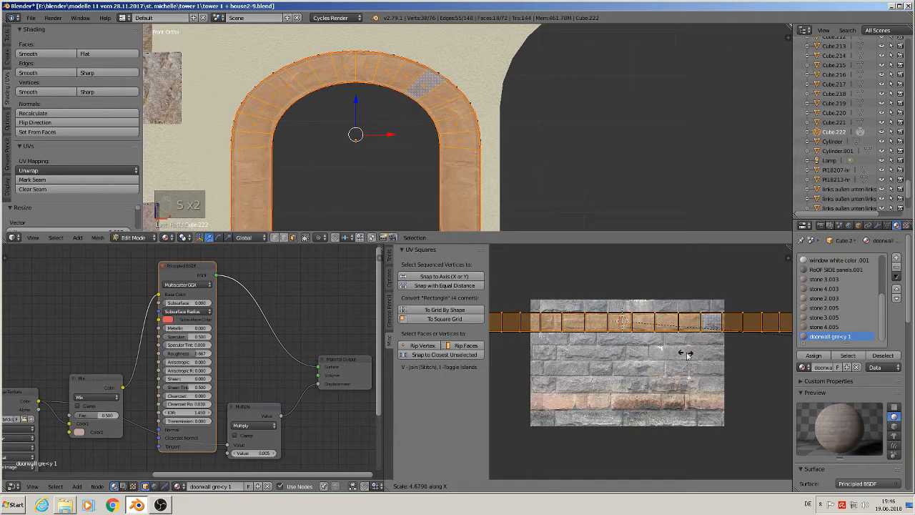
left_click(773, 363)
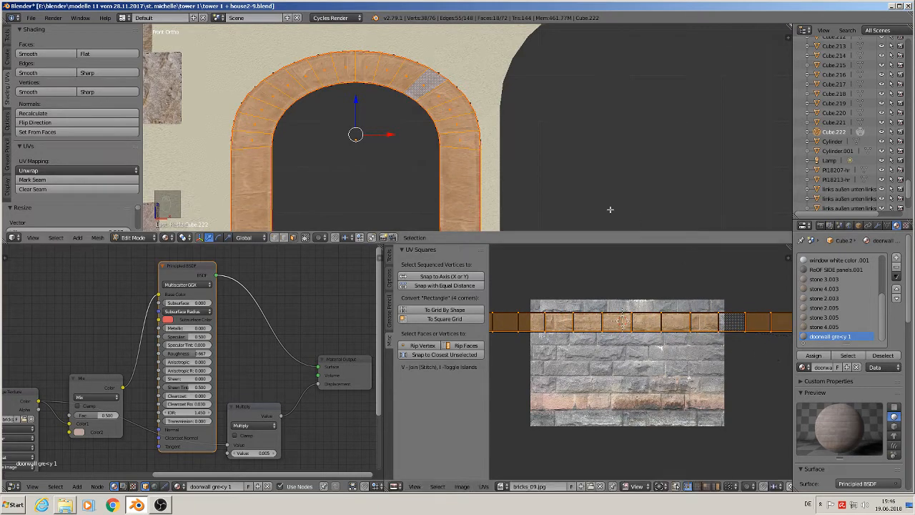
Examine the brick texture on the frame in Object Mode and the texture nodes of its doorwall gre<y 1 material.
key("Tab")
scroll(445, 180, "down", 1)
middle_click_drag(444, 180, 381, 45, "shift")
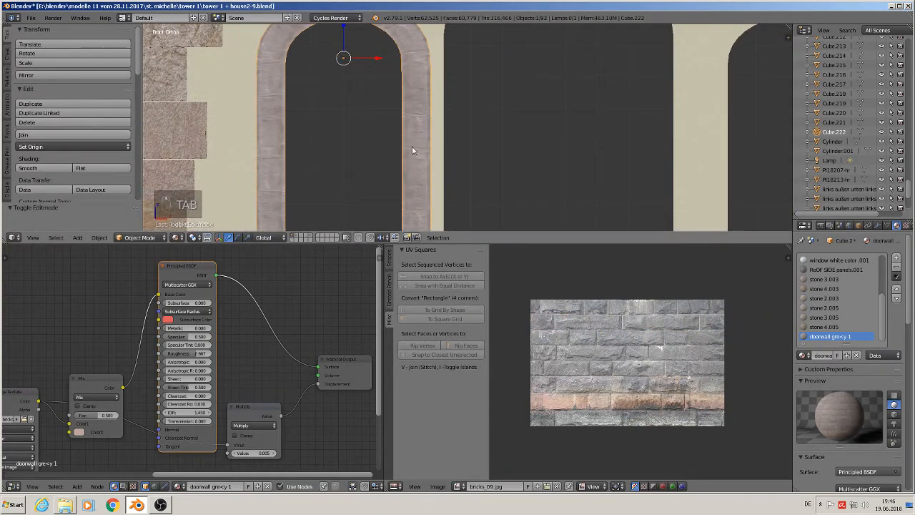
middle_click_drag(412, 146, 402, 172)
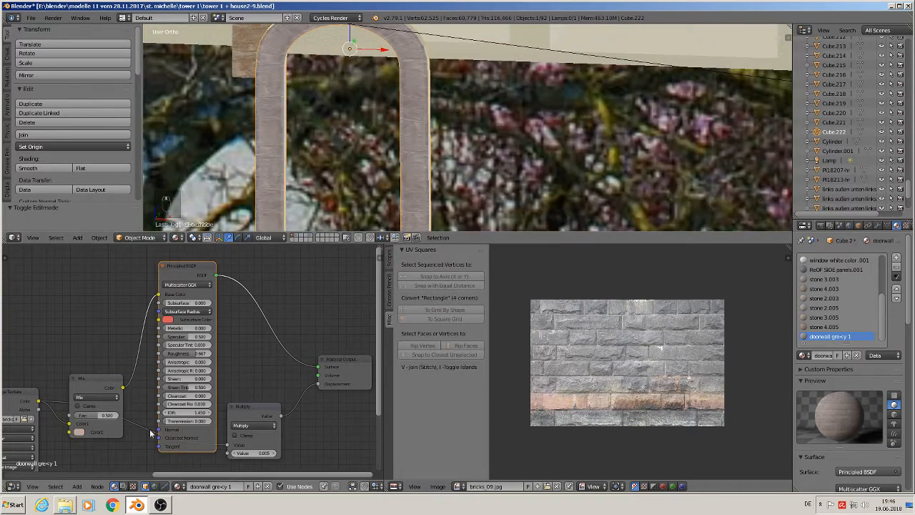
middle_click_drag(107, 443, 278, 372)
middle_click_drag(173, 393, 195, 415)
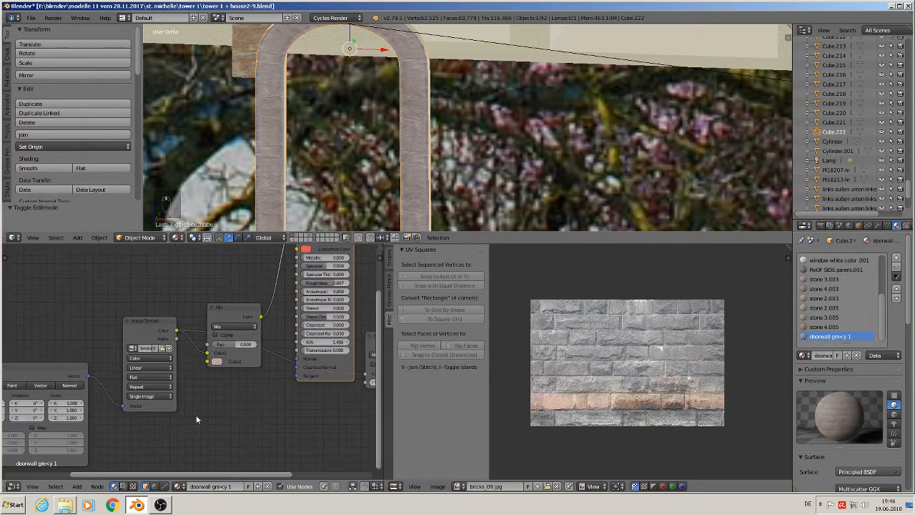
scroll(209, 398, "down", 1)
scroll(209, 398, "down", 1)
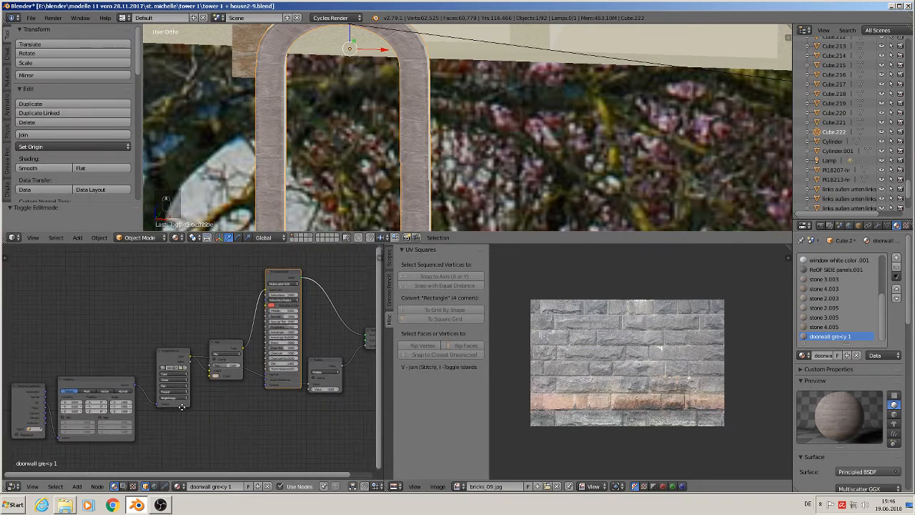
middle_click_drag(111, 409, 207, 381)
scroll(164, 379, "up", 1)
scroll(164, 379, "up", 1)
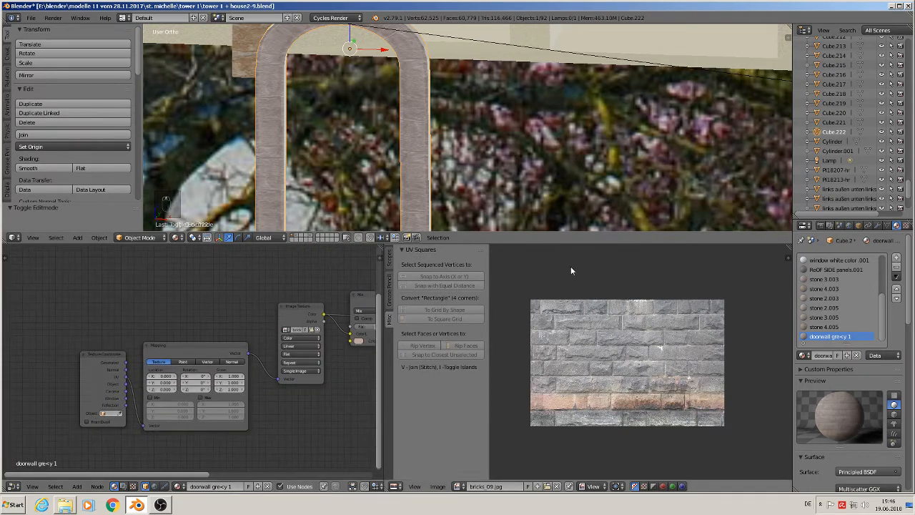
Move the frame's UV strip down to the grey brick row above the reddish one and rescale it along X.
key("Tab")
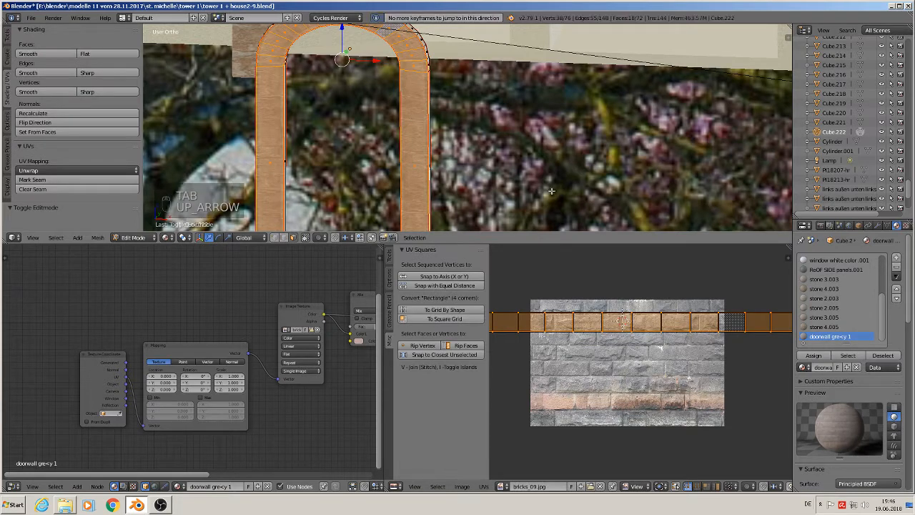
key("Up")
scroll(411, 65, "up", 1)
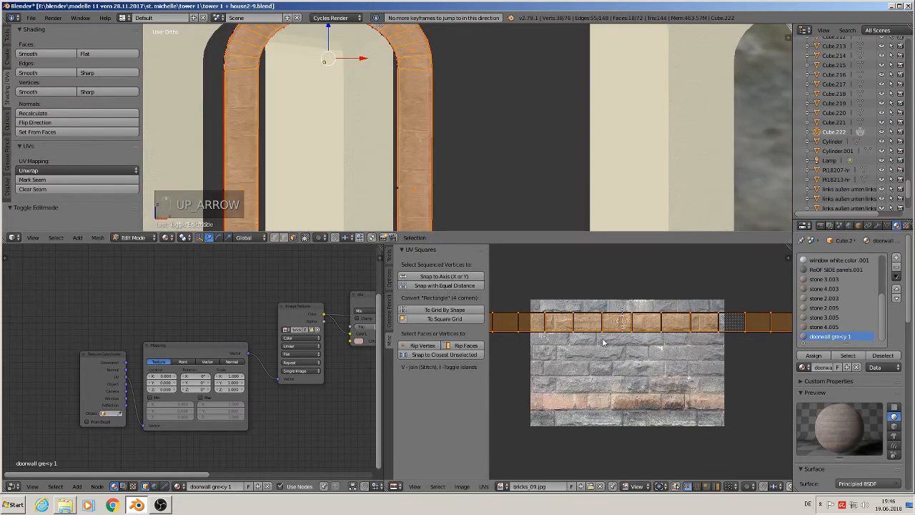
key("g")
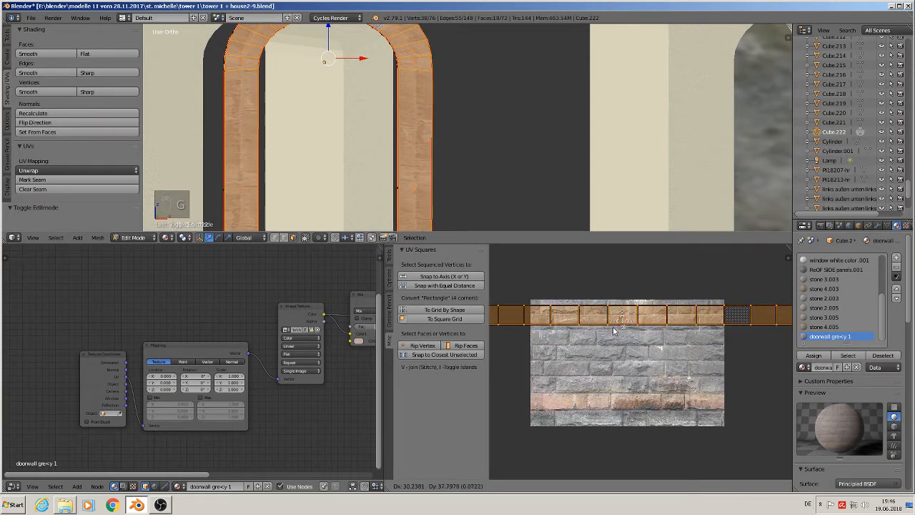
left_click(658, 385)
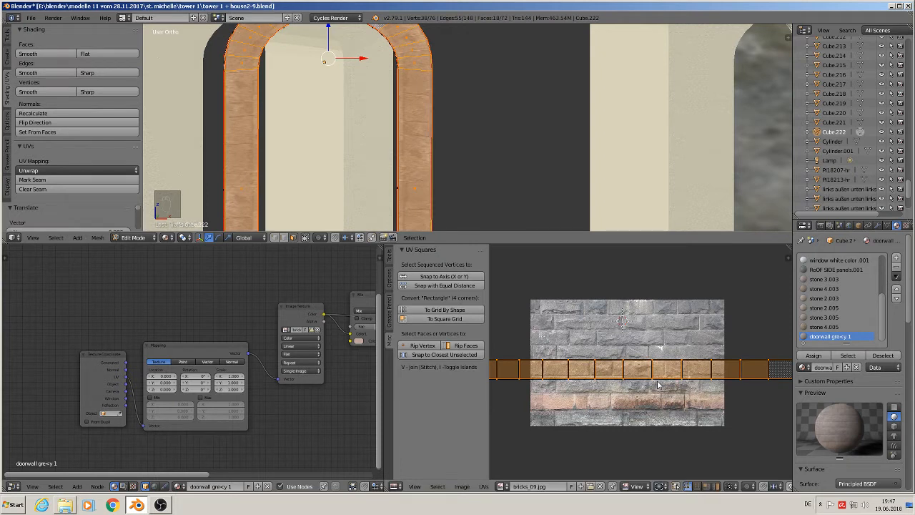
key("s")
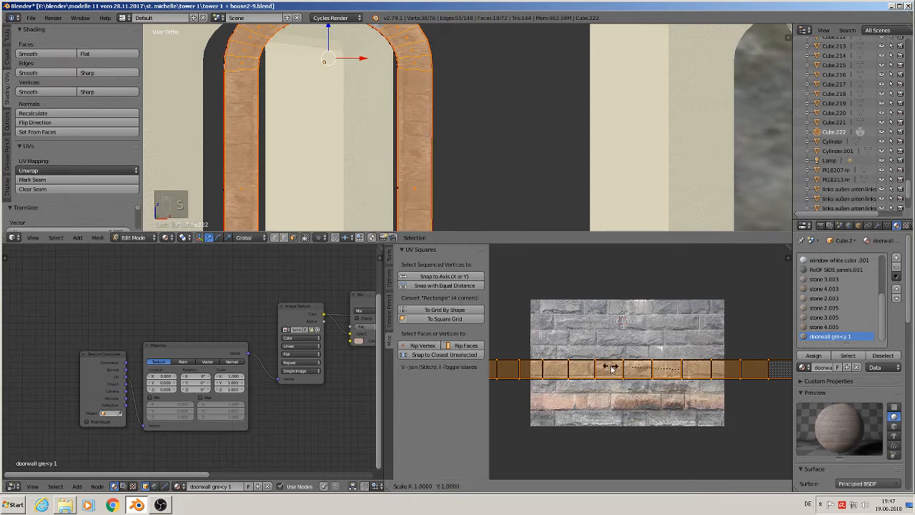
key("x")
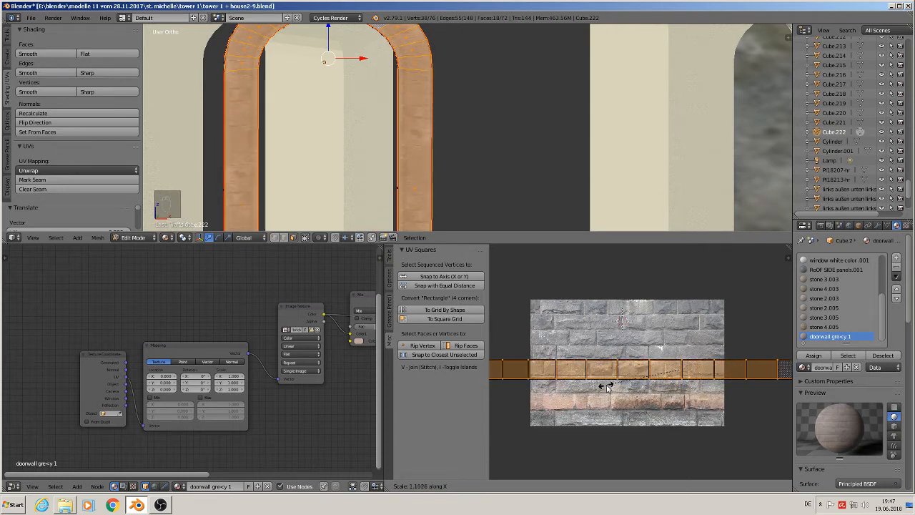
left_click(640, 387)
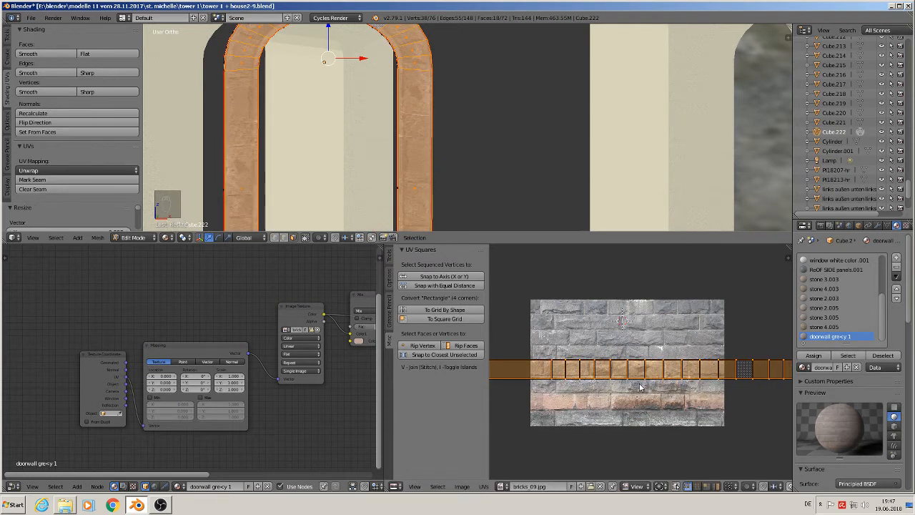
Duplicate the textured frame in front view and move the copy along X to surround the right arched entrance.
key("Tab")
scroll(429, 143, "down", 3)
middle_click_drag(425, 150, 348, 145, "shift")
scroll(380, 87, "down", 2)
key("KP_1")
scroll(396, 92, "down", 3)
scroll(345, 142, "up", 4)
scroll(344, 128, "down", 1)
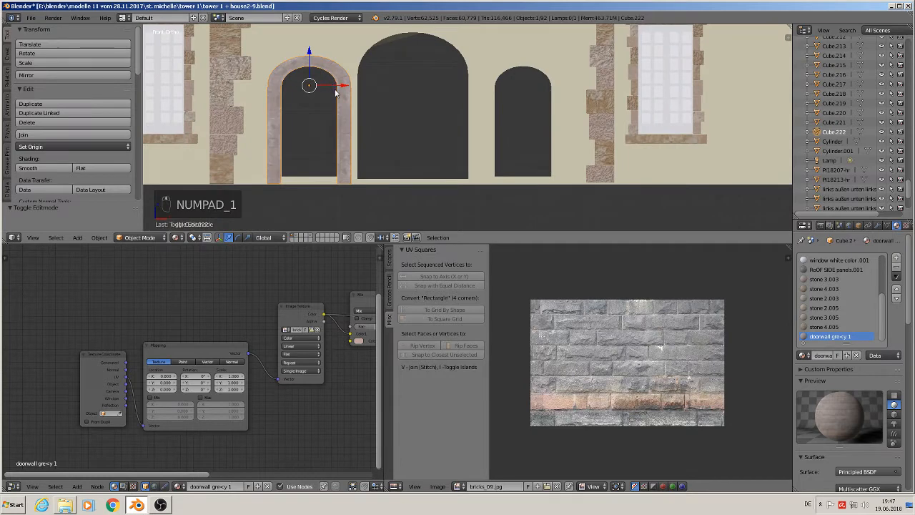
key("shift+d")
right_click(336, 93)
left_click_drag(342, 88, 549, 107)
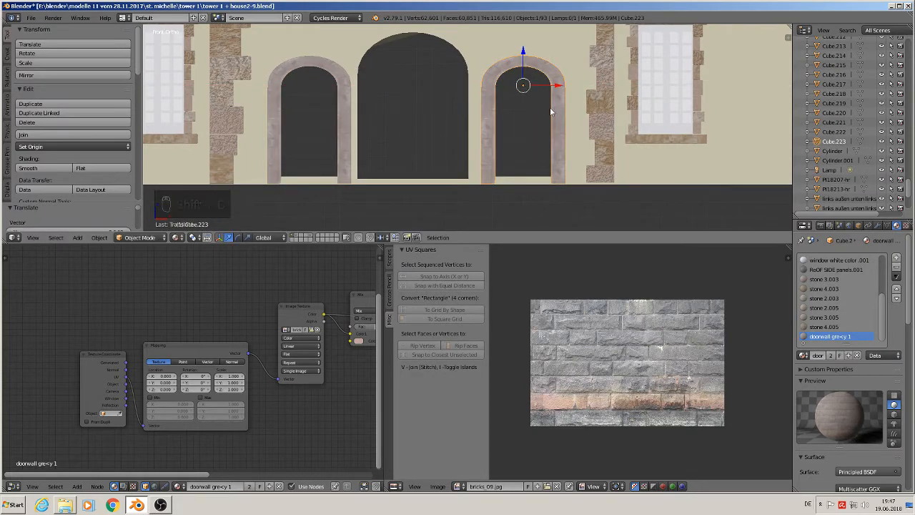
Open the facade wall's mesh for editing and allow selection of its hidden geometry.
scroll(420, 78, "up", 3)
scroll(426, 83, "down", 3)
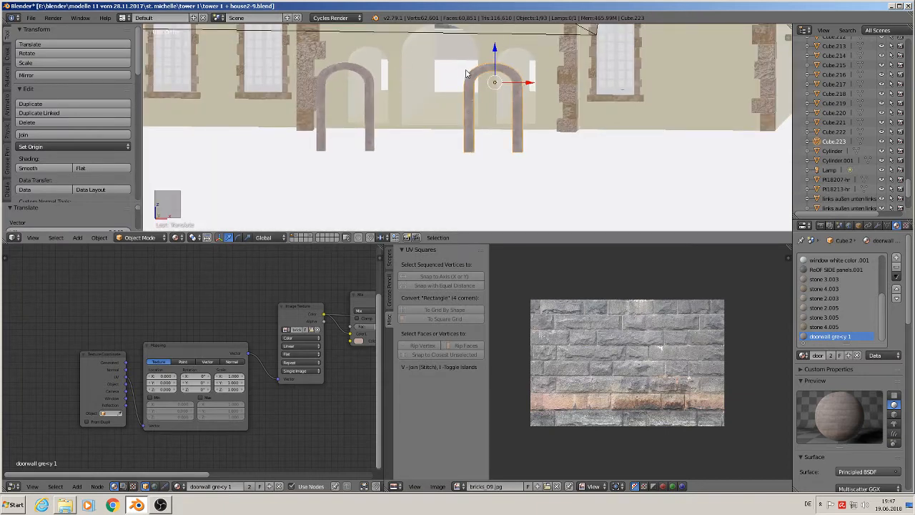
middle_click_drag(466, 74, 481, 71)
key("KP_1")
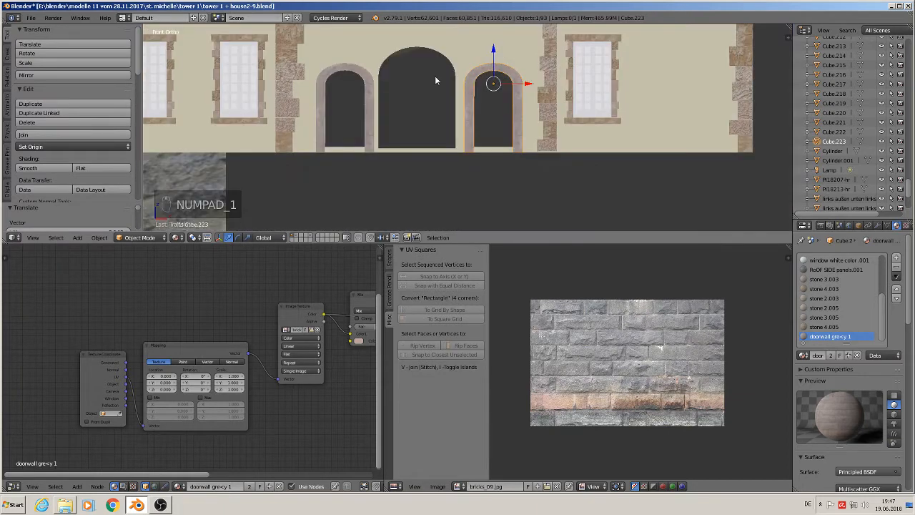
scroll(436, 80, "up", 1)
key("Tab")
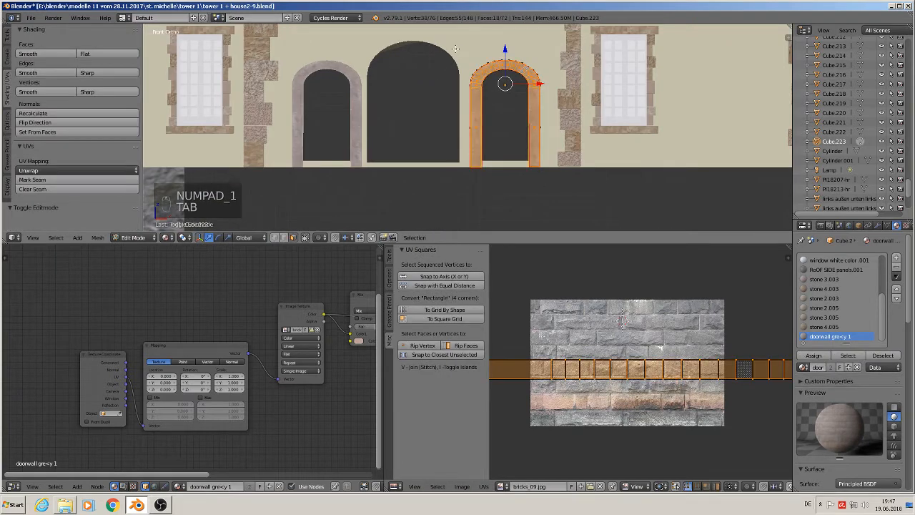
key("Tab")
right_click(456, 48)
key("Tab")
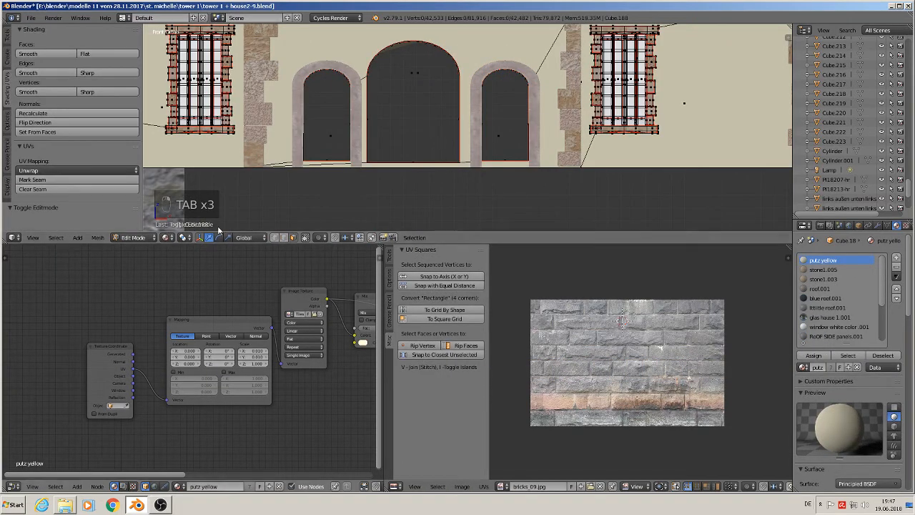
left_click(305, 240)
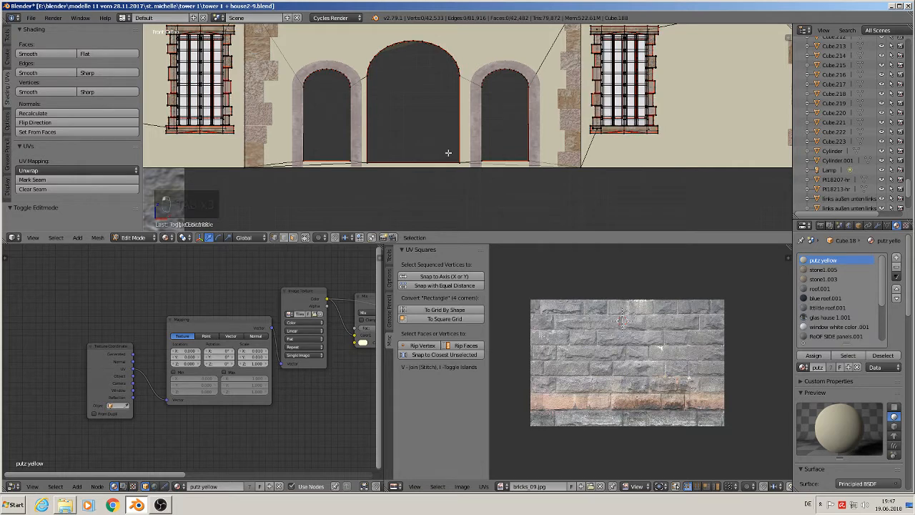
Select the complete arched outline of the middle entrance through the wall, including the vertices at the arch's crown.
key("b")
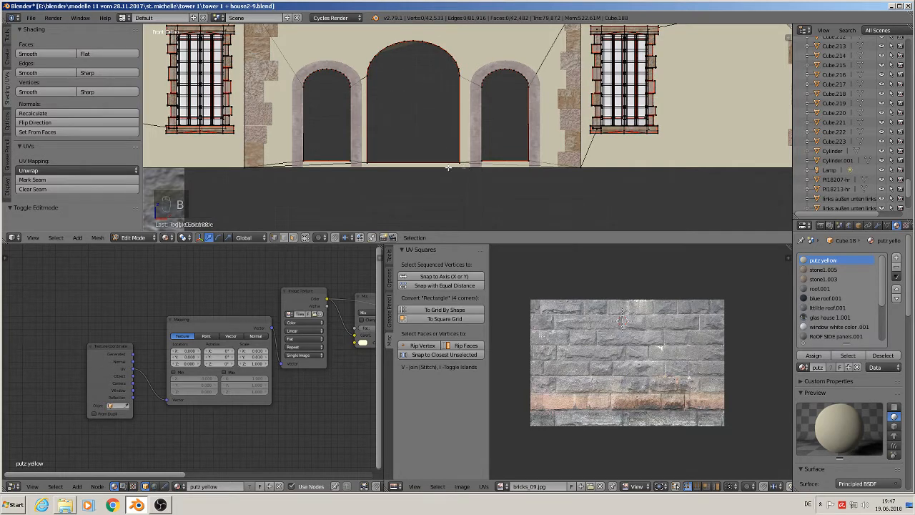
left_click_drag(351, 31, 475, 154)
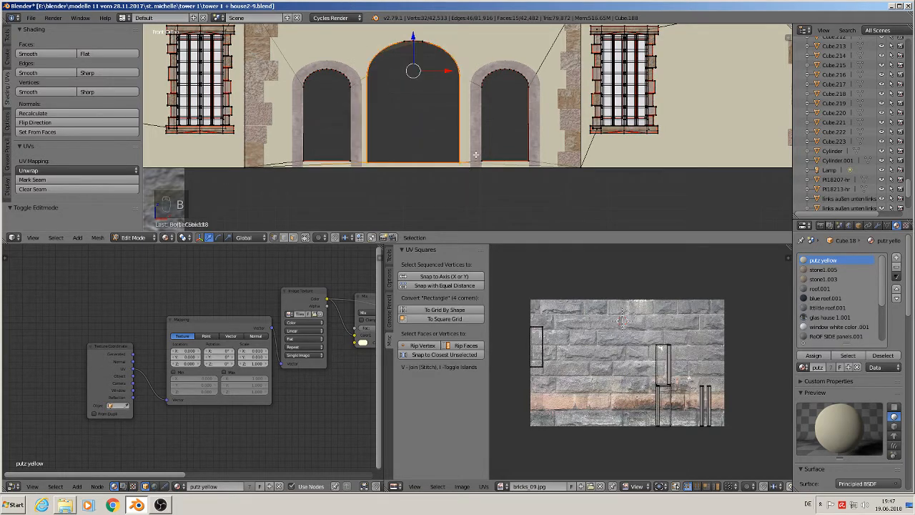
key("c")
left_click_drag(422, 34, 404, 47)
key("u")
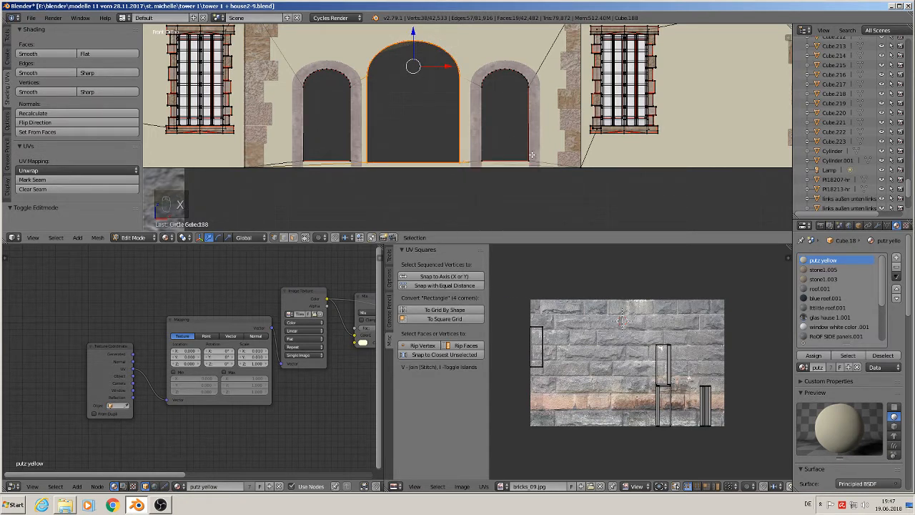
Scale the middle entrance opening down slightly and lower it so its base lines up with the side entrances.
key("s")
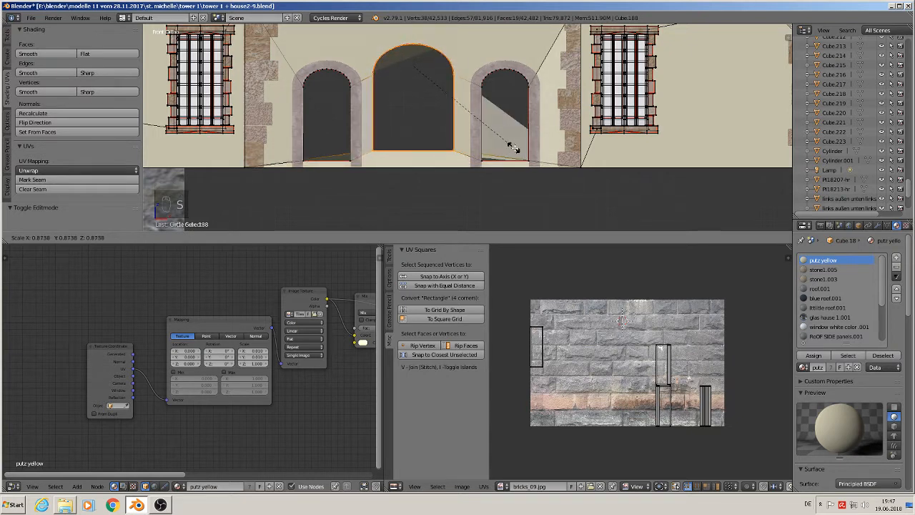
left_click(521, 150)
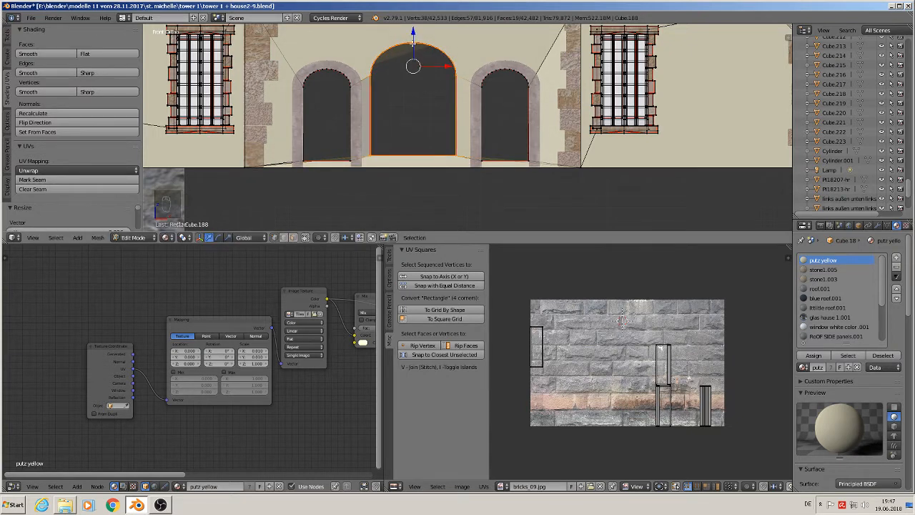
left_click_drag(414, 43, 415, 50)
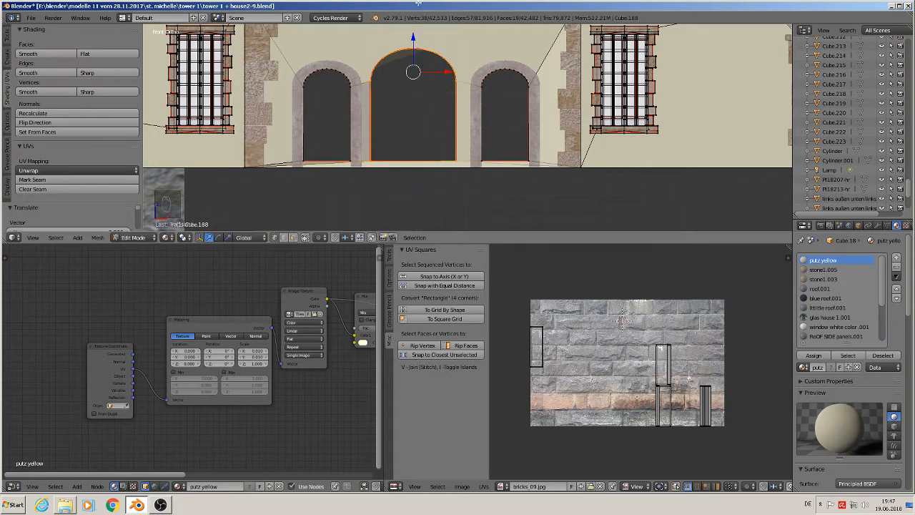
middle_click_drag(439, 66, 407, 112)
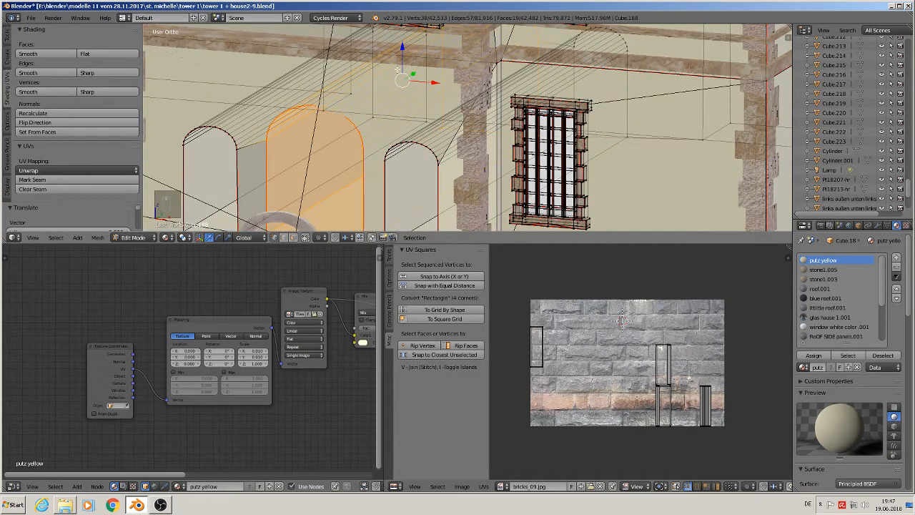
Limit selection to visible geometry and clear the current selection on the facade wall.
middle_click_drag(398, 70, 402, 66, "shift")
left_click(303, 239)
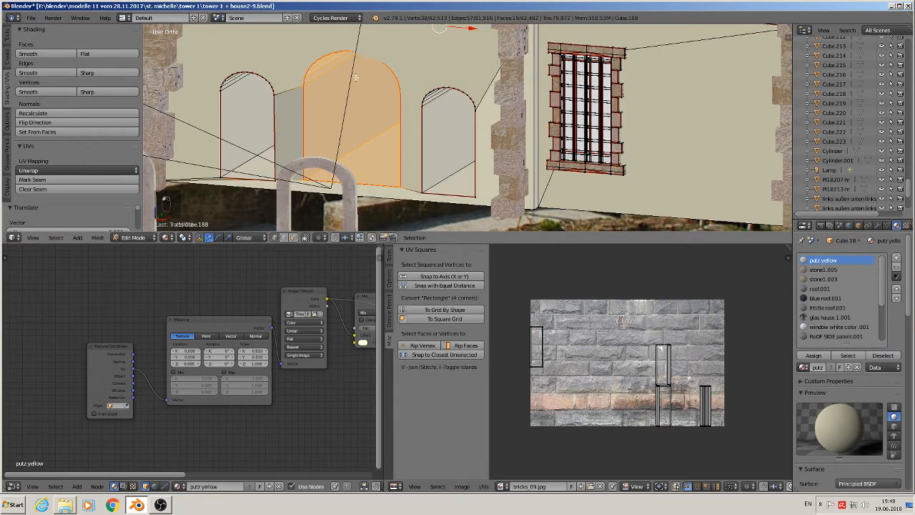
middle_click_drag(391, 78, 439, 113)
scroll(438, 113, "up", 5)
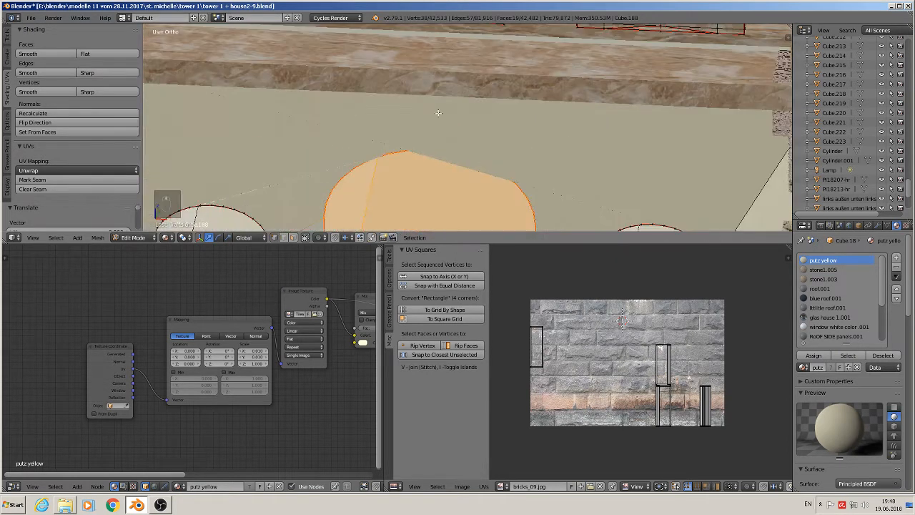
scroll(444, 127, "down", 5)
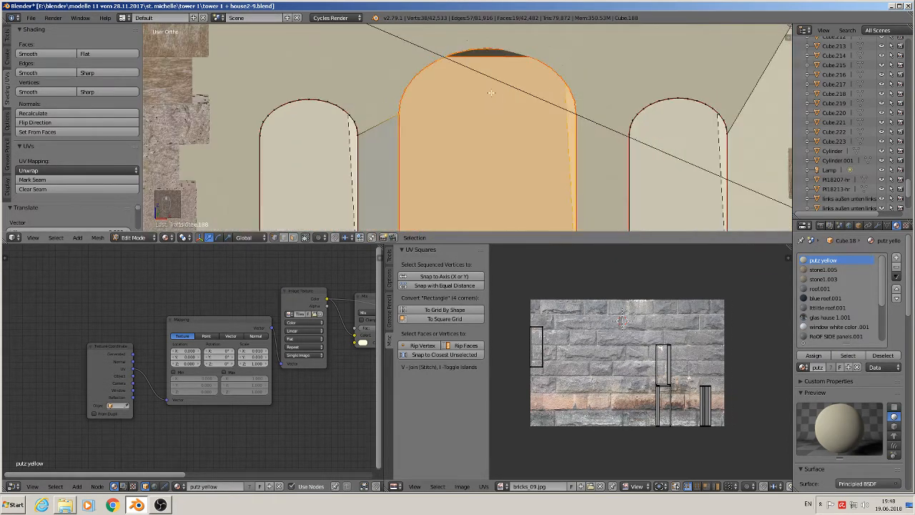
scroll(499, 83, "down", 3)
key("a")
scroll(497, 80, "down", 3)
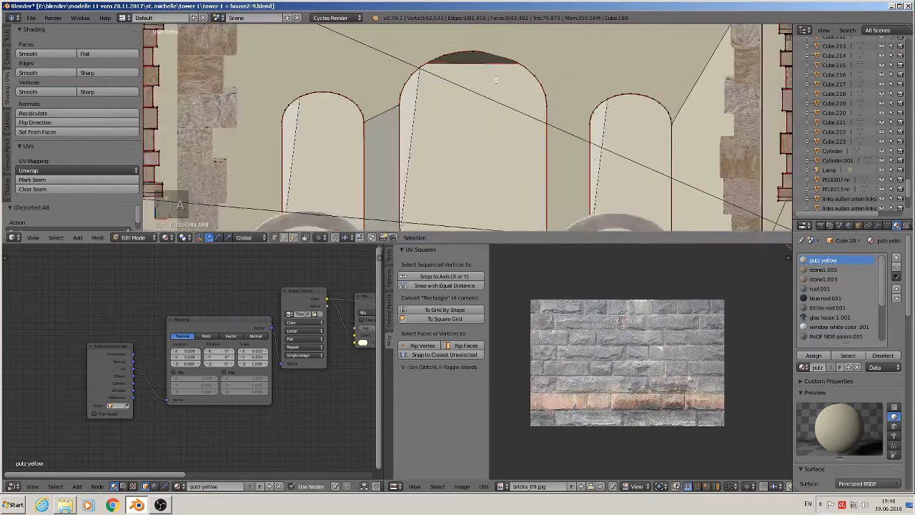
middle_click_drag(497, 78, 459, 41)
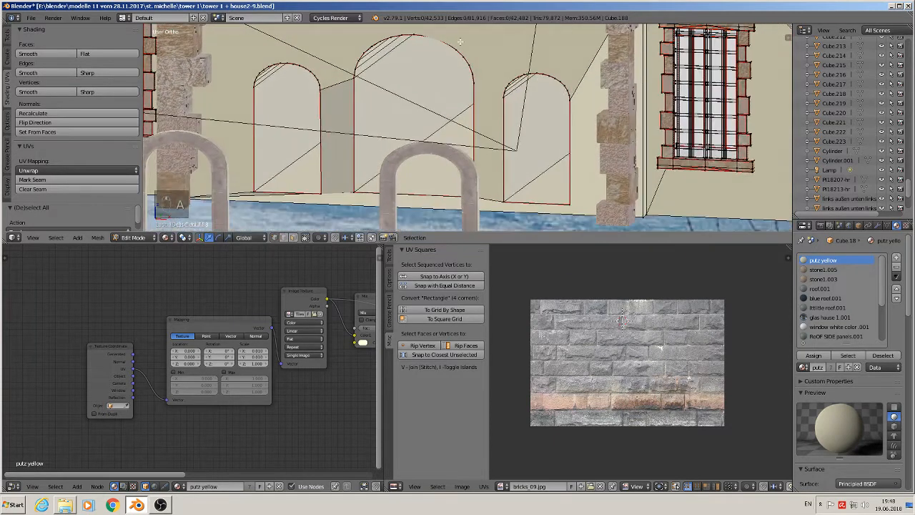
Try to select the middle entrance's front arch outline and duplicate it forward, out of the wall.
key("c")
left_click(354, 188)
mouse_move(353, 84)
left_mouse_down()
mouse_move(363, 44)
mouse_move(404, 32)
mouse_move(457, 56)
mouse_move(483, 134)
mouse_move(480, 194)
left_mouse_up()
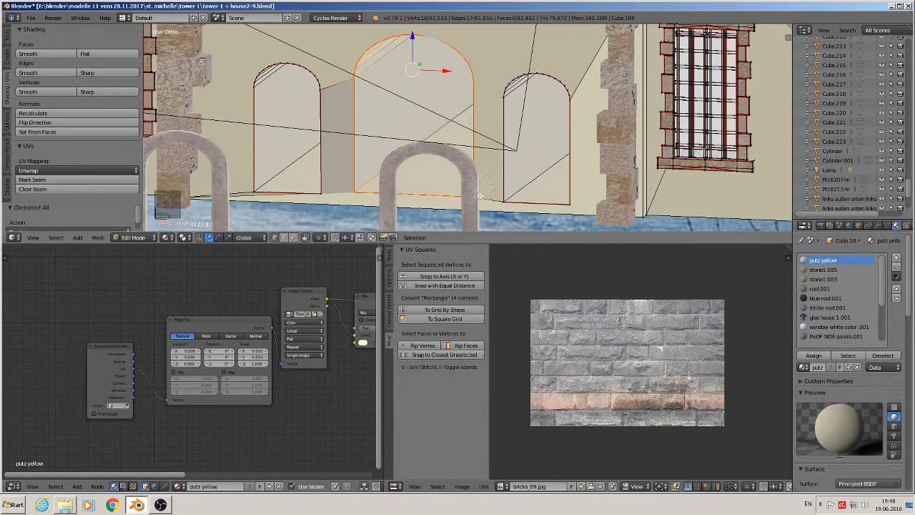
right_click(480, 195)
scroll(479, 193, "down", 3)
middle_click_drag(478, 163, 422, 169)
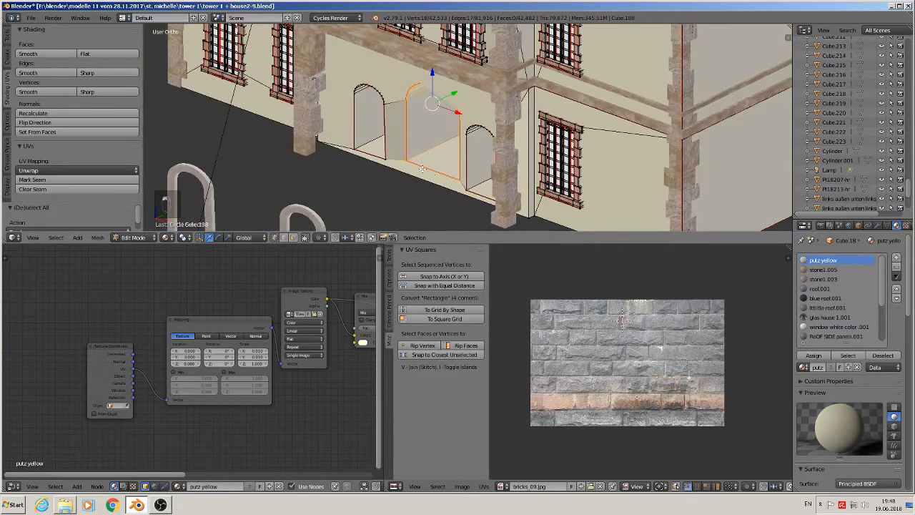
key("shift+d")
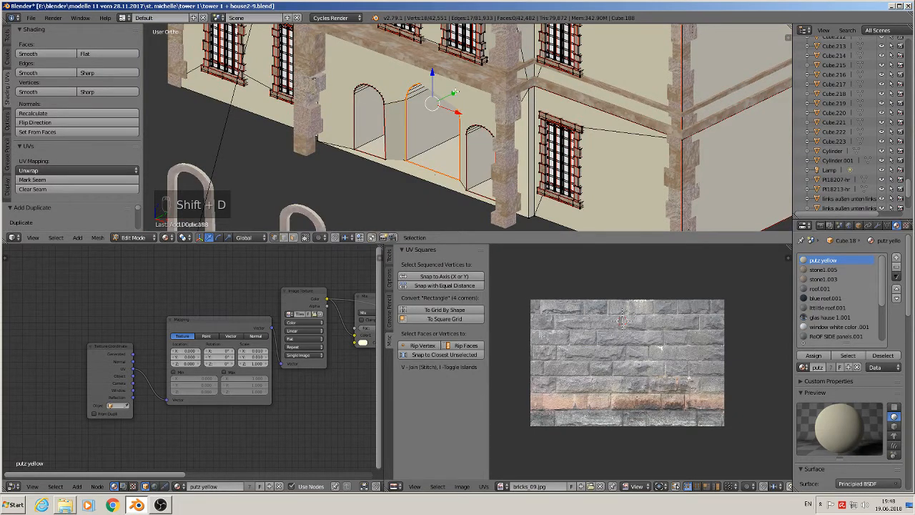
left_click(419, 124)
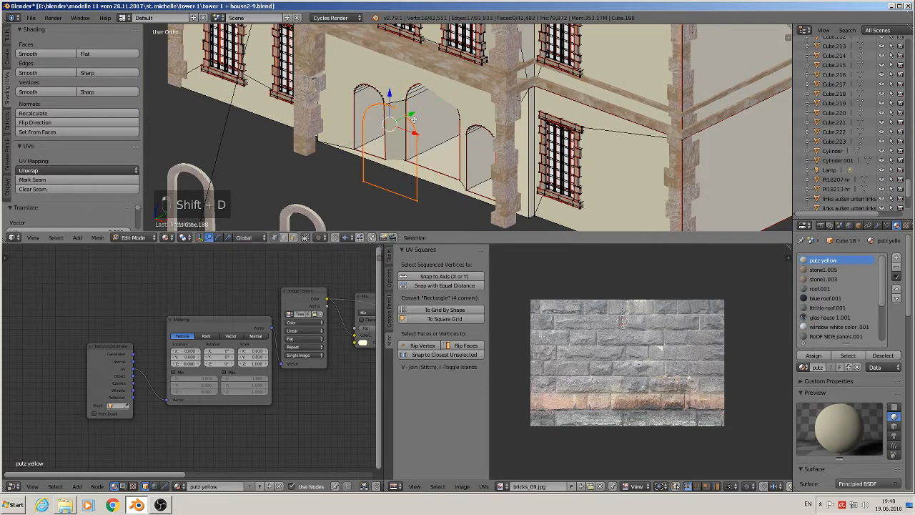
Undo the duplicated arch outline and its selection, back to the full selection of the middle opening.
scroll(419, 125, "up", 3)
middle_click_drag(429, 119, 450, 105)
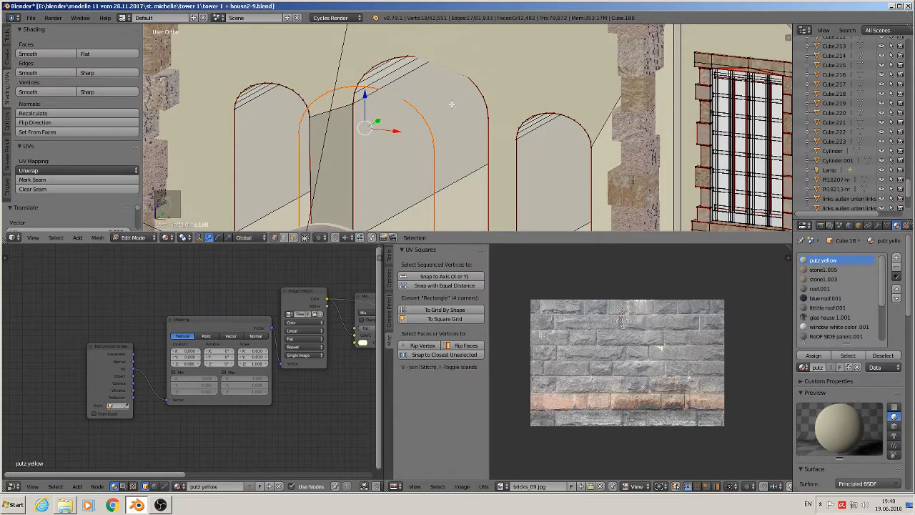
key("ctrl+y")
key("ctrl+y")
key("ctrl+y")
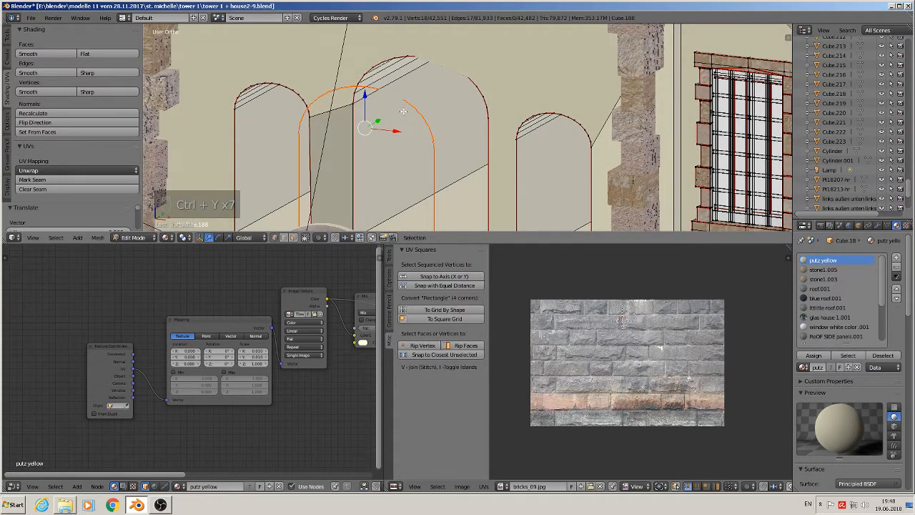
scroll(403, 111, "down", 4, "ctrl")
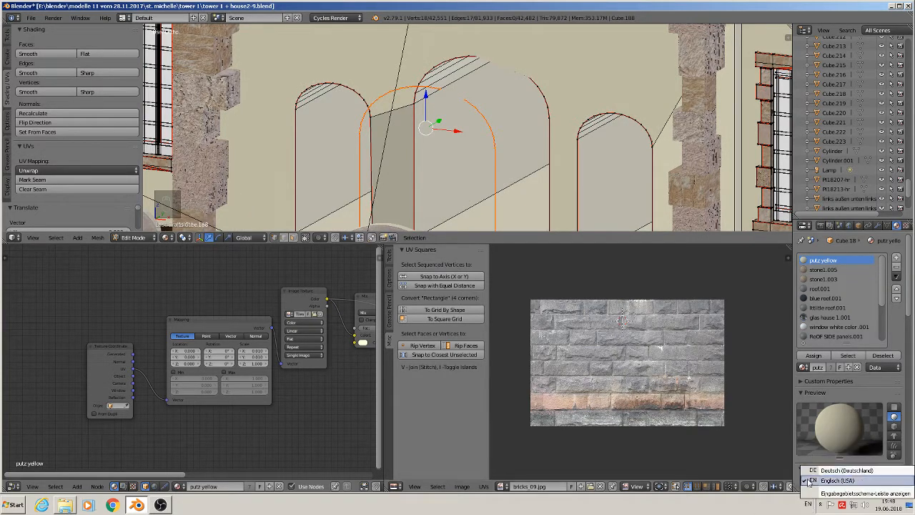
key("ctrl+z")
key("ctrl+z")
key("ctrl+z")
key("ctrl+z")
key("ctrl+z")
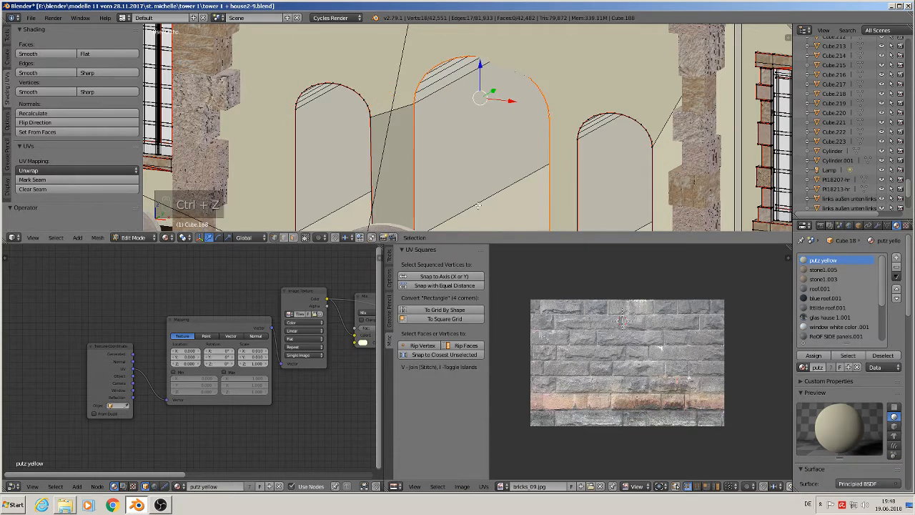
In face selection mode, select the two front facade faces that surround the three arched entrances.
scroll(486, 204, "down", 4)
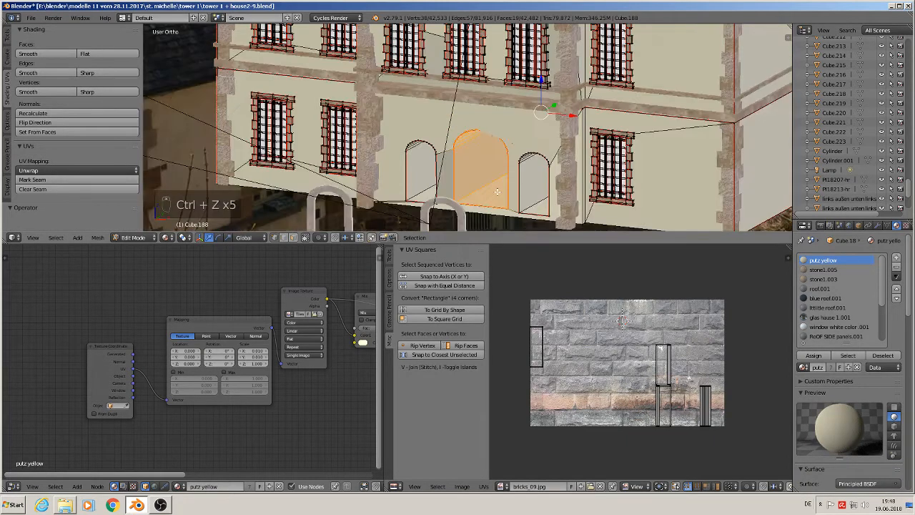
scroll(485, 204, "up", 3)
scroll(485, 204, "down", 3)
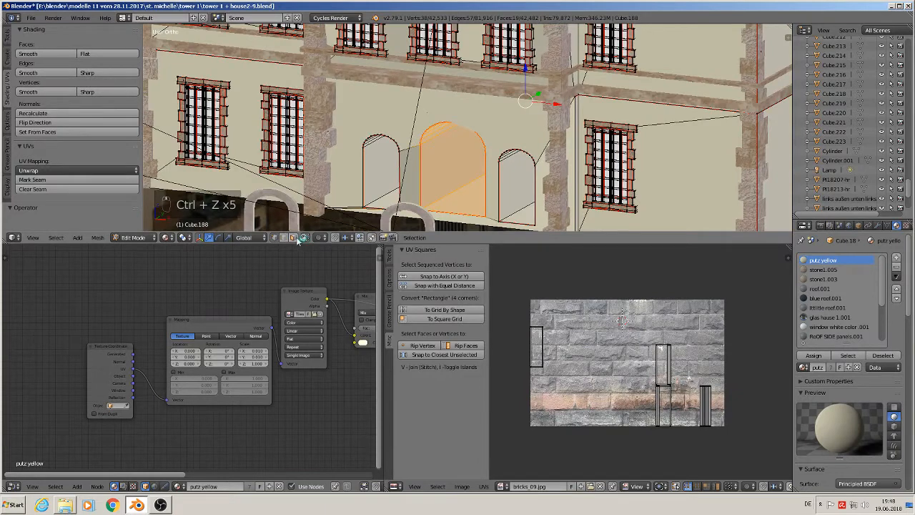
left_click(294, 237)
right_click(411, 120)
scroll(492, 167, "down", 2)
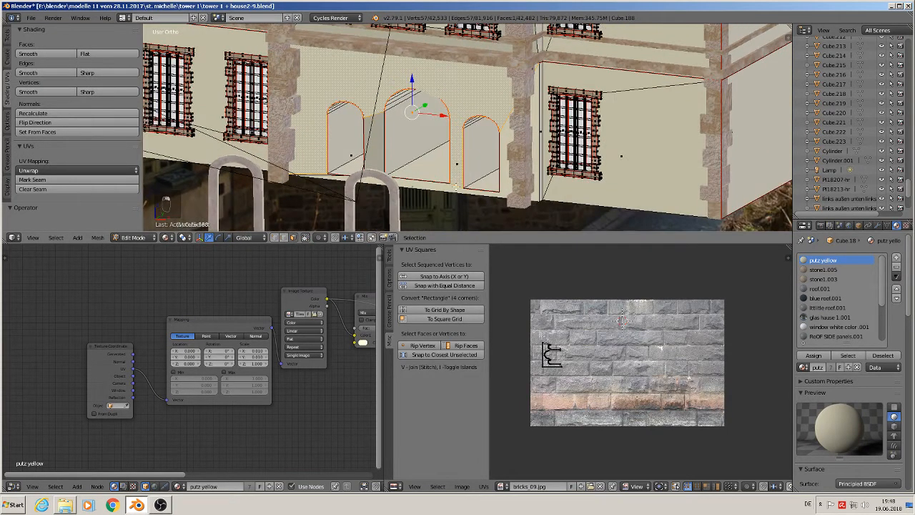
right_click(453, 192, "shift")
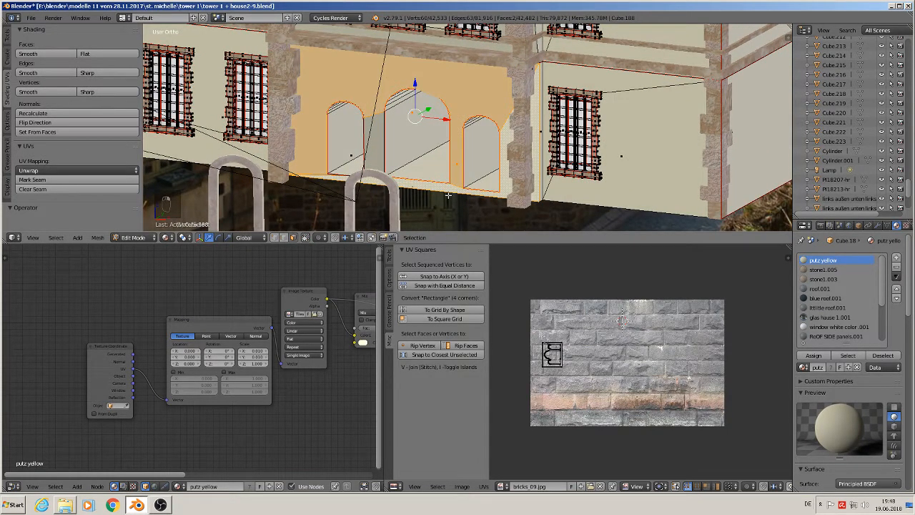
Flatten the selected facade faces by scaling them to 0 along Y.
key("s")
key("y")
key("0")
left_click(448, 194)
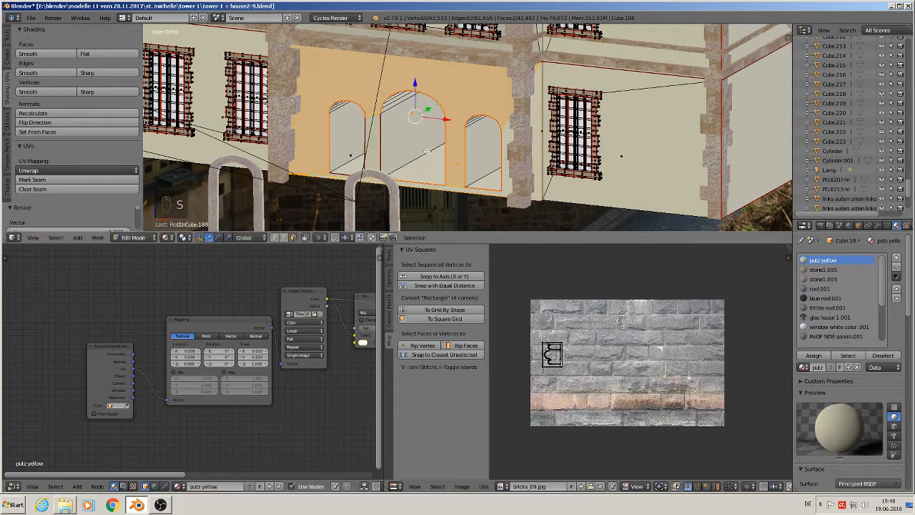
scroll(428, 151, "up", 4)
key("Tab")
key("Tab")
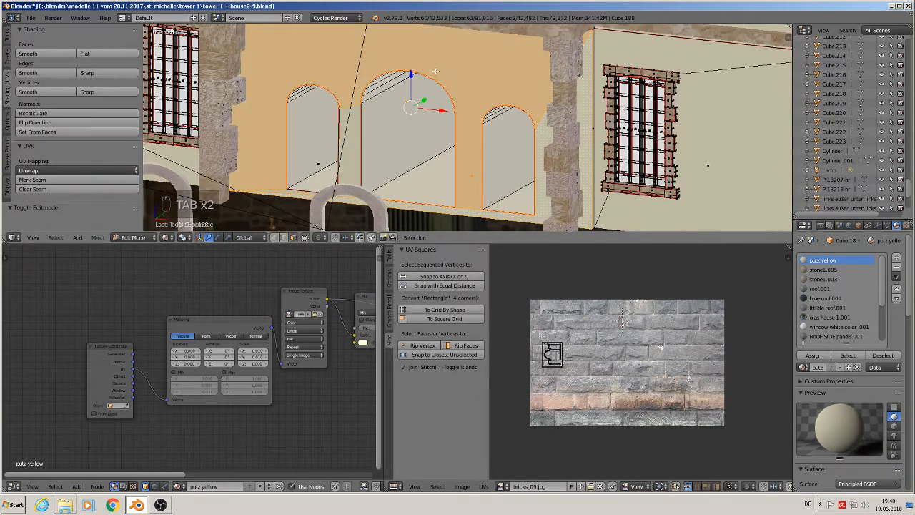
Clear the selection and select the front arched outline of the middle entrance in vertex mode, including its base corners.
key("a")
key("a")
key("a")
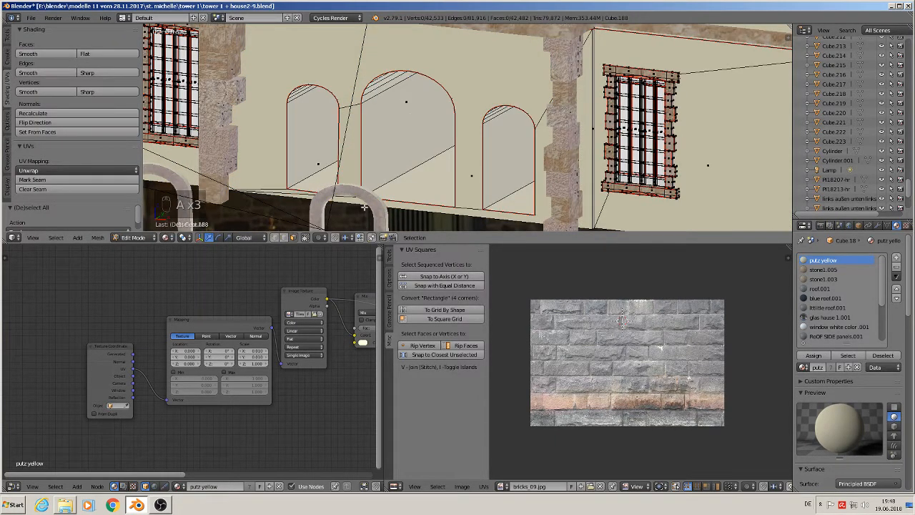
left_click(275, 238)
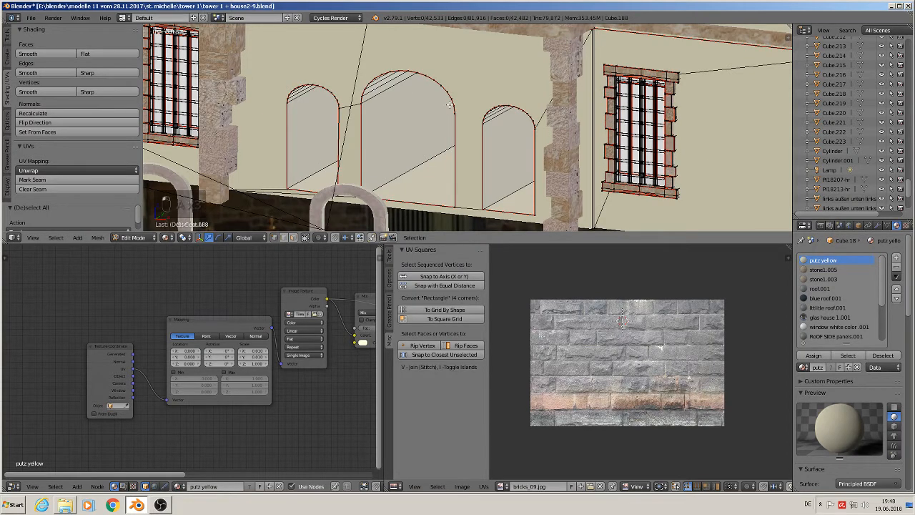
key("c")
mouse_move(422, 73)
left_mouse_down()
mouse_move(398, 78)
mouse_move(363, 132)
left_mouse_up()
left_click_drag(365, 179, 366, 190)
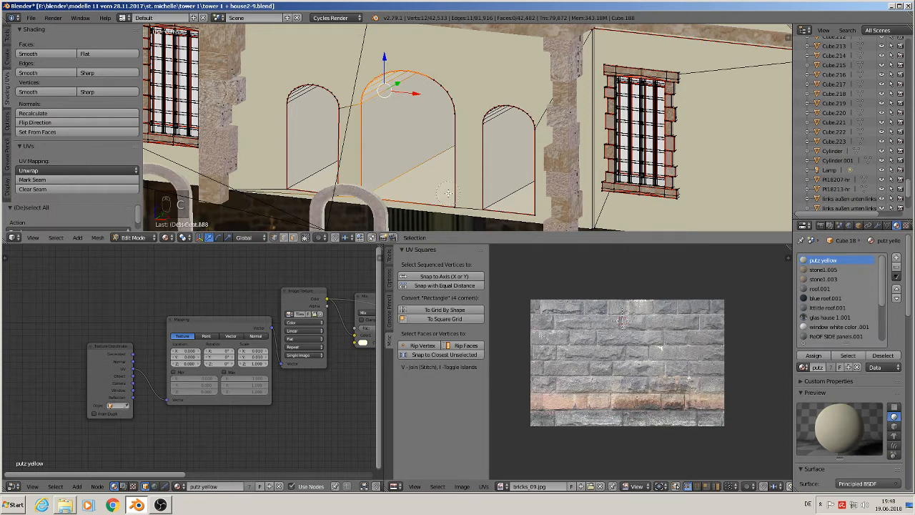
mouse_move(458, 198)
left_mouse_down()
mouse_move(458, 143)
mouse_move(439, 78)
mouse_move(431, 91)
left_mouse_up()
right_click(431, 91)
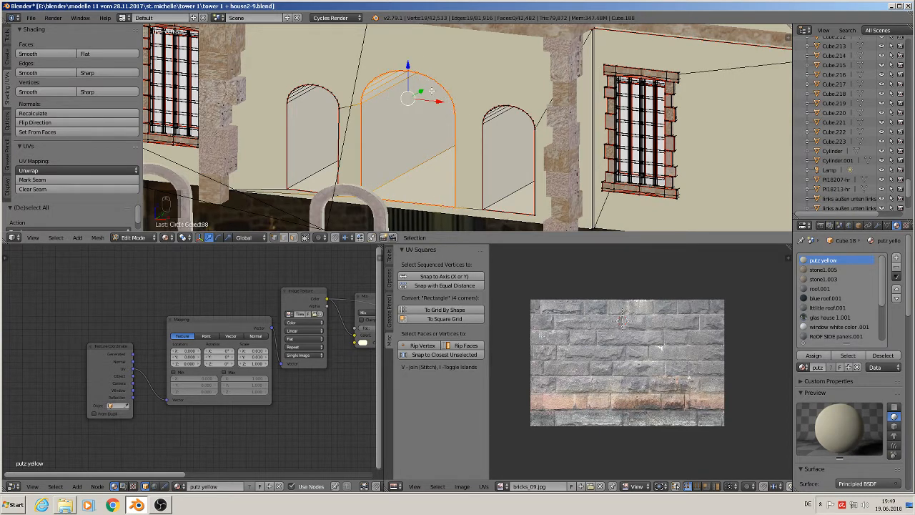
Duplicate the middle arch outline, move the copy slightly forward along Y, and separate it into its own object.
key("shift+d")
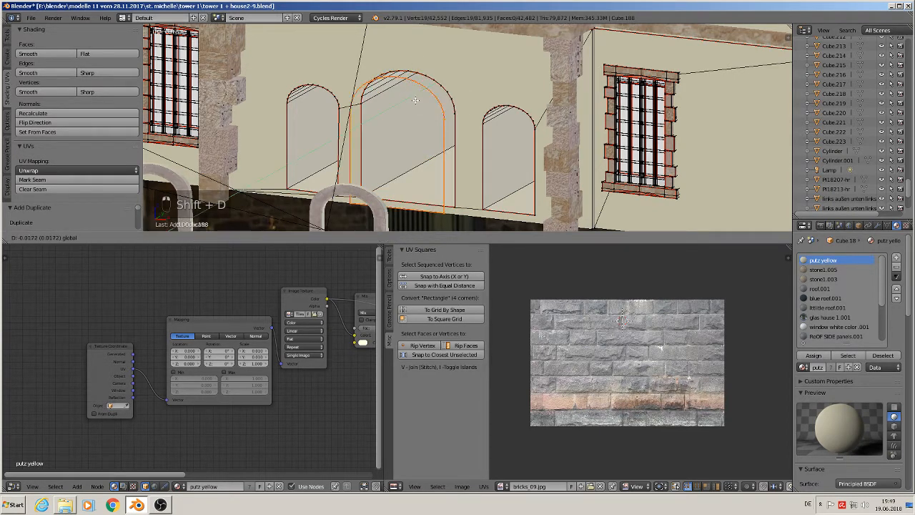
left_click(416, 101)
key("p")
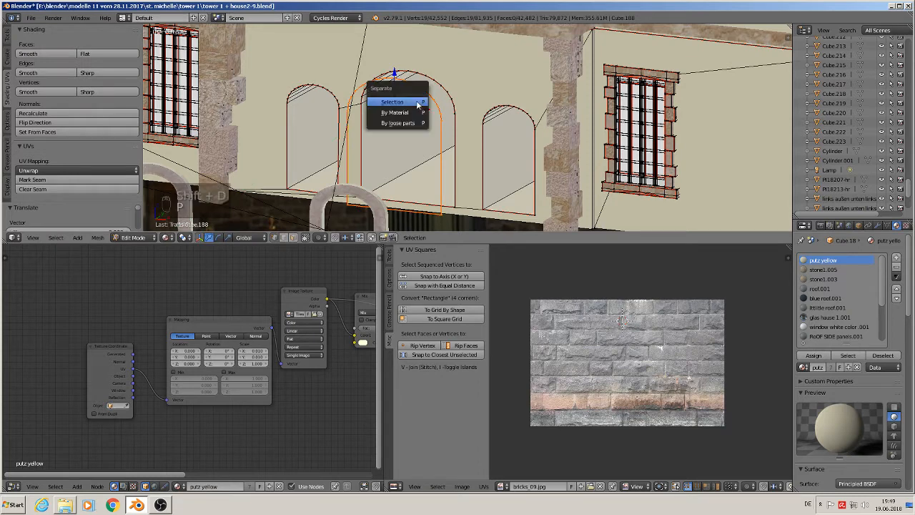
left_click(417, 103)
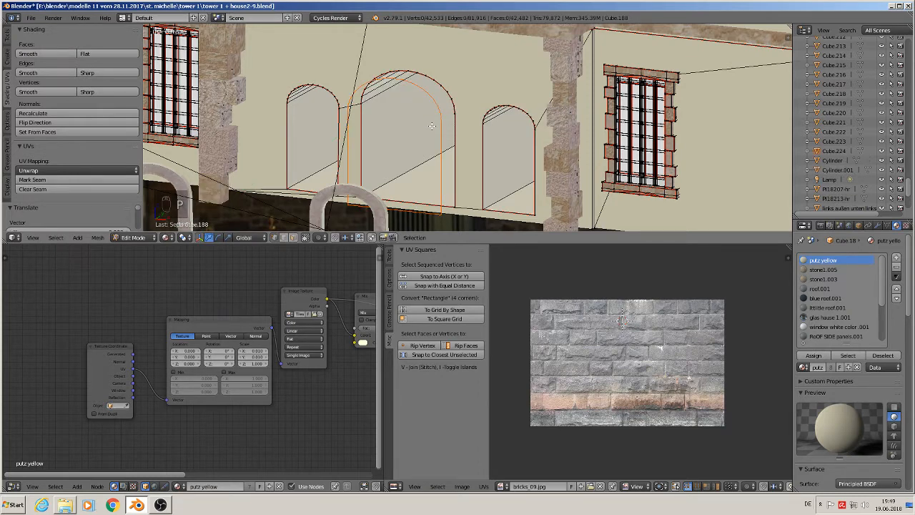
Return to object mode and move the separated arch outline forward along Y to stand between the two brick frames.
key("Tab")
right_click(439, 127)
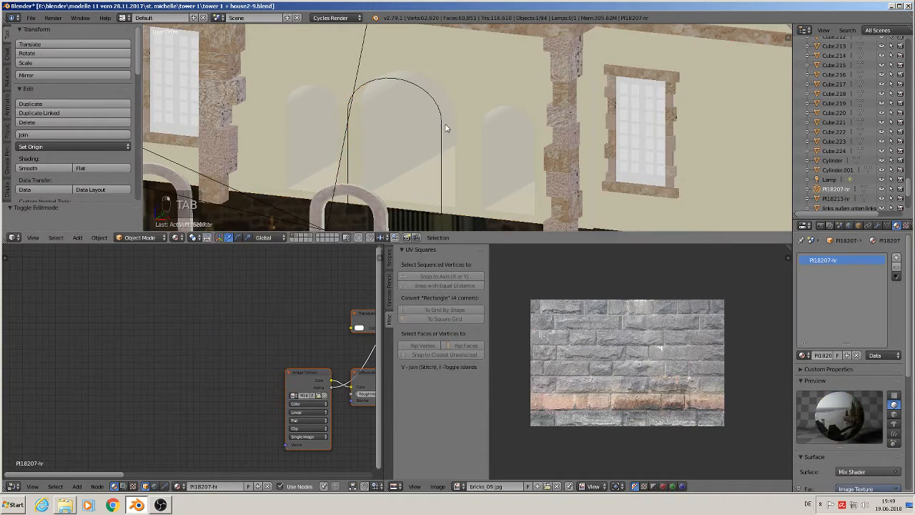
right_click(444, 127)
scroll(448, 172, "down", 3)
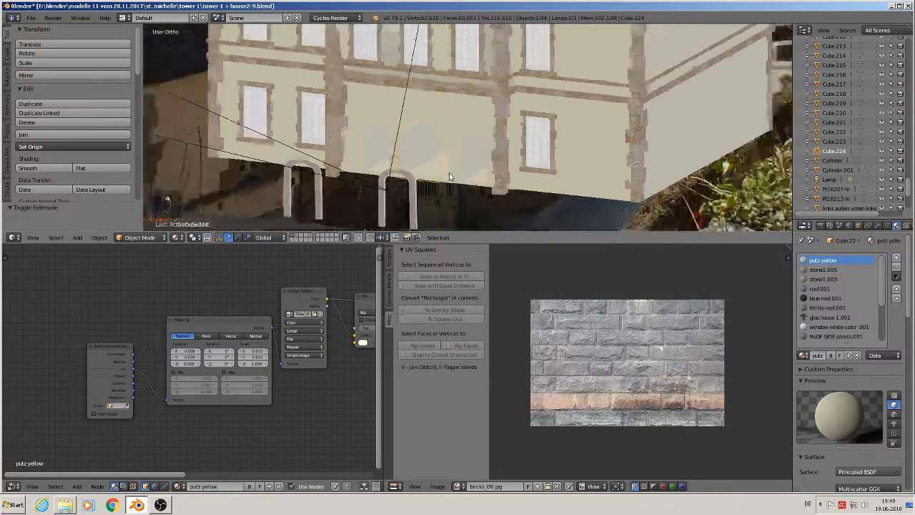
scroll(449, 172, "down", 3)
left_click_drag(523, 58, 453, 83)
scroll(179, 135, "up", 3)
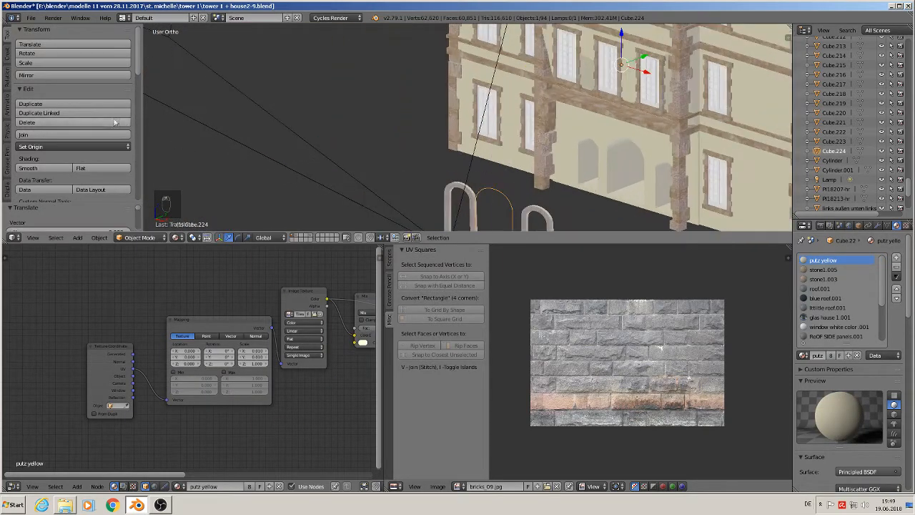
Set the separated arch outline's origin to its geometry.
left_click(55, 145)
left_click(75, 169)
scroll(361, 64, "up", 4)
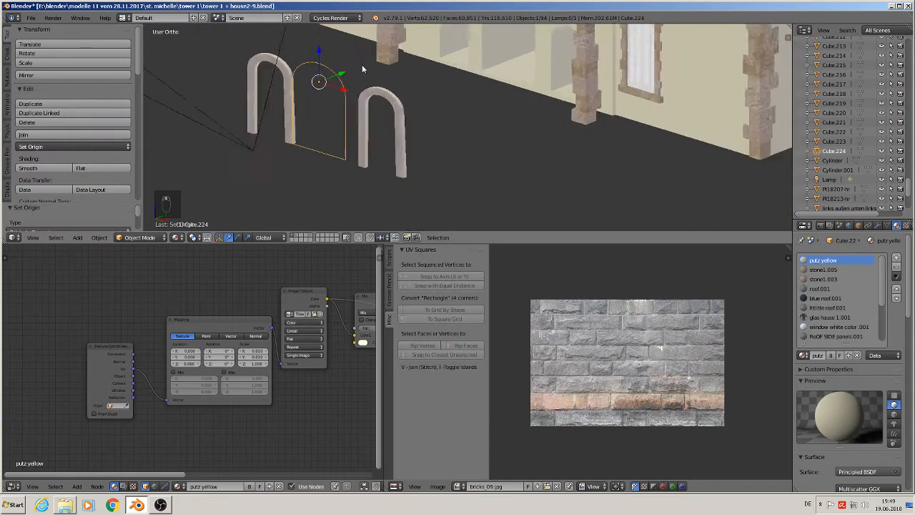
Select the whole arch outline in edit mode and extrude it inward, scaling the new edge to about 0.68.
scroll(421, 125, "up", 3)
middle_click_drag(419, 129, 453, 96)
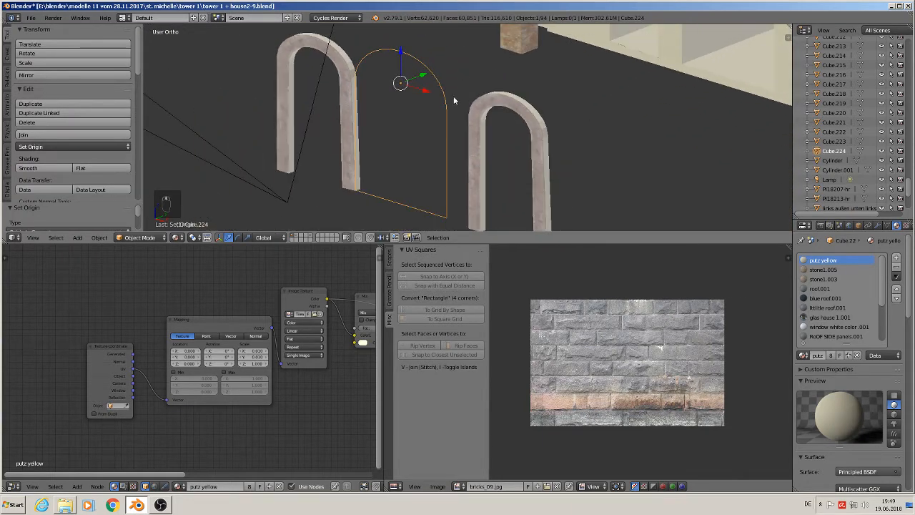
key("Tab")
scroll(453, 97, "up", 1)
key("a")
key("a")
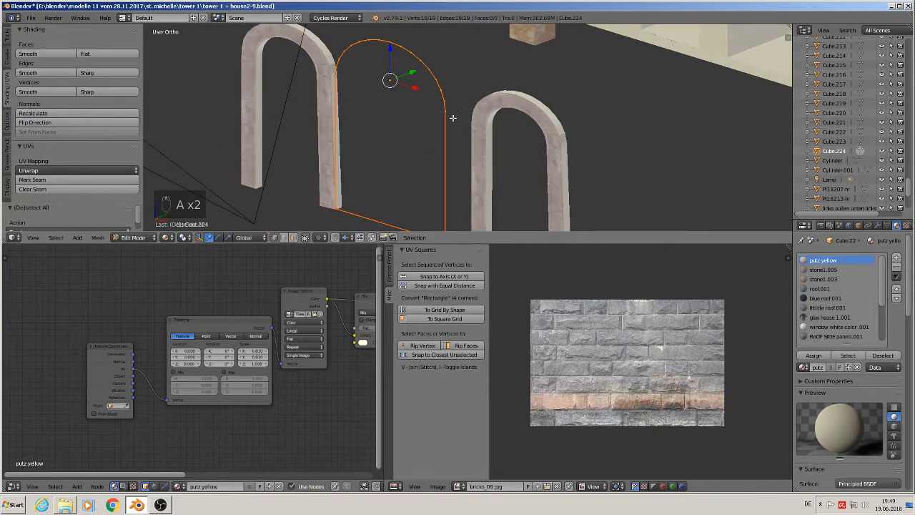
middle_click_drag(460, 145, 491, 163)
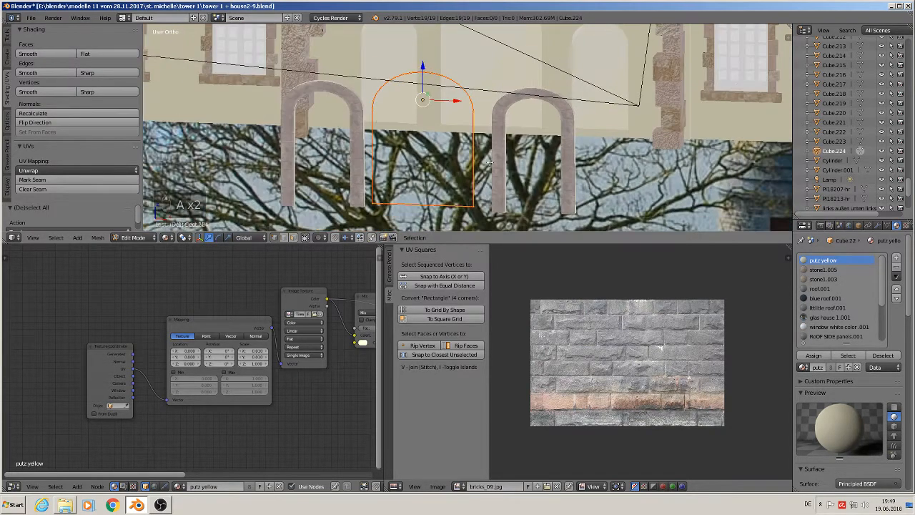
key("e")
key("s")
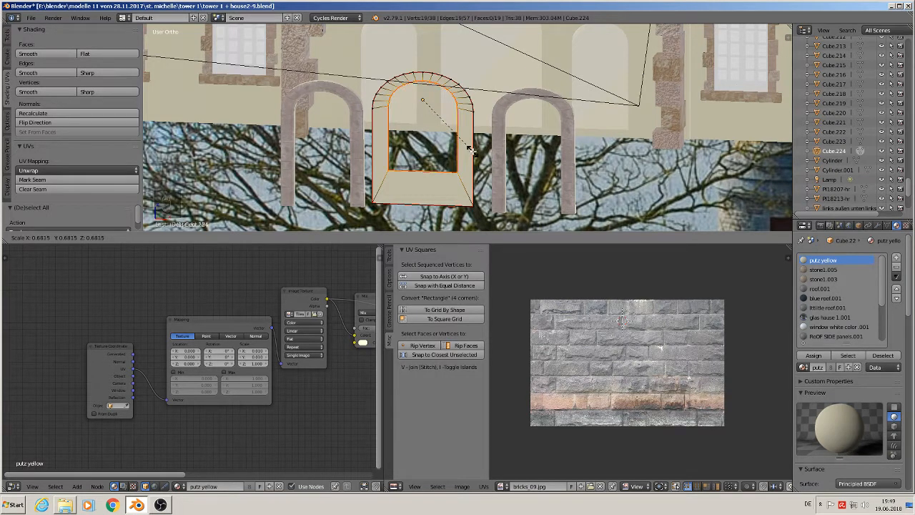
left_click(466, 149)
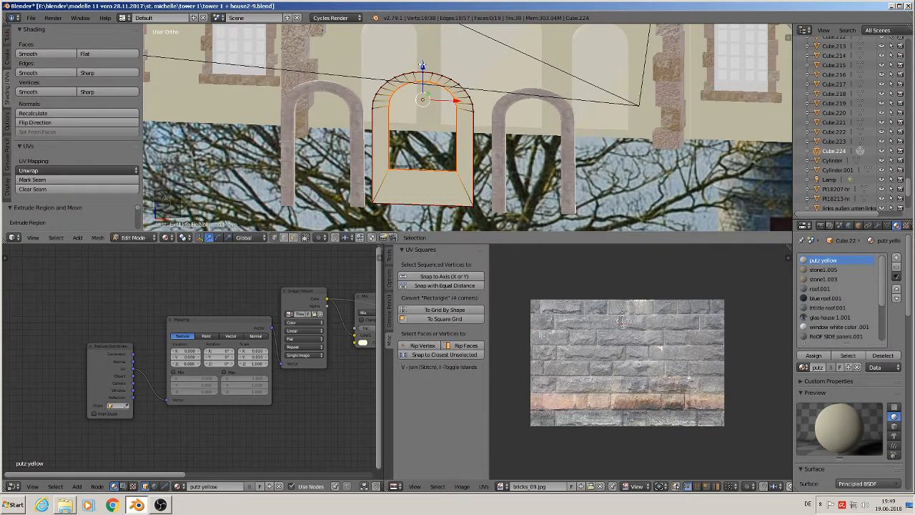
Shift the inner arch outline slightly down along Z and lower its bottom edge close to the frame's outer bottom edge.
left_click_drag(423, 65, 422, 69)
scroll(422, 146, "up", 1)
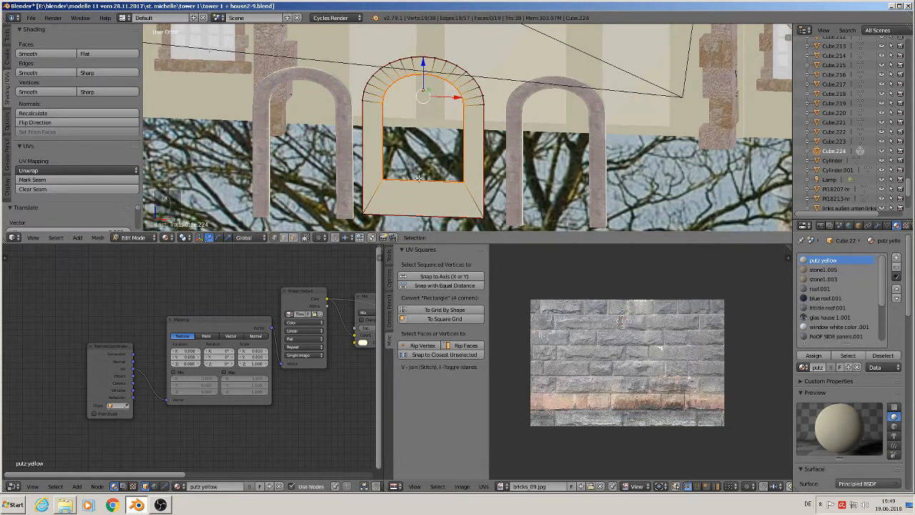
right_click(419, 180)
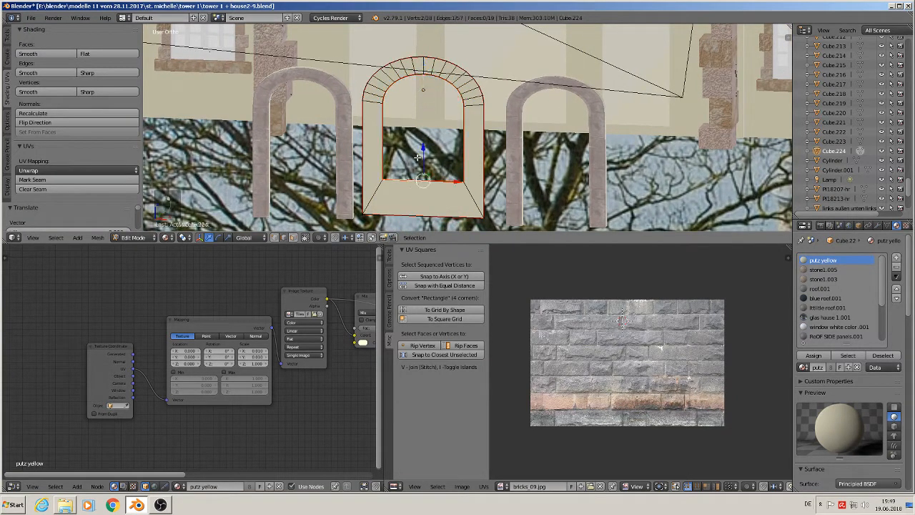
left_click_drag(424, 153, 429, 180)
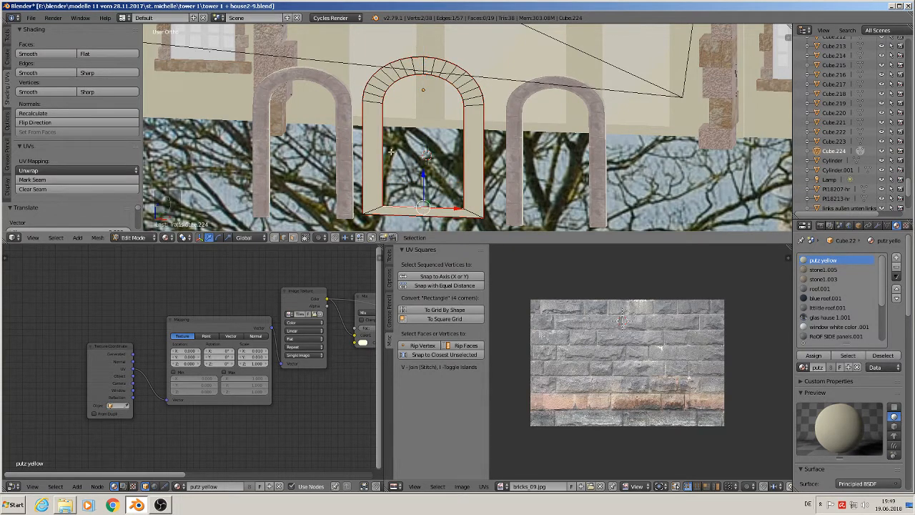
Add a loop cut near the base of the middle frame's left leg and flatten it with a Z scale of 0.
key("ctrl+r")
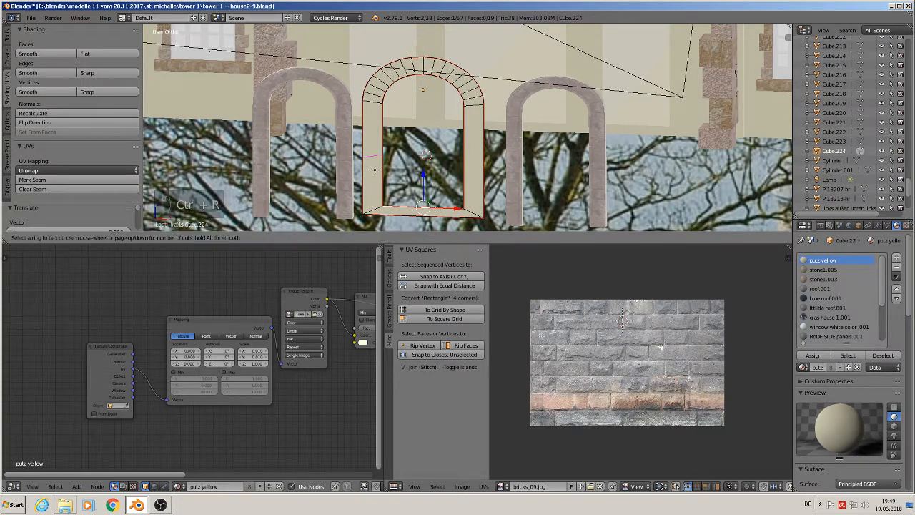
left_click(373, 172)
left_click(369, 211)
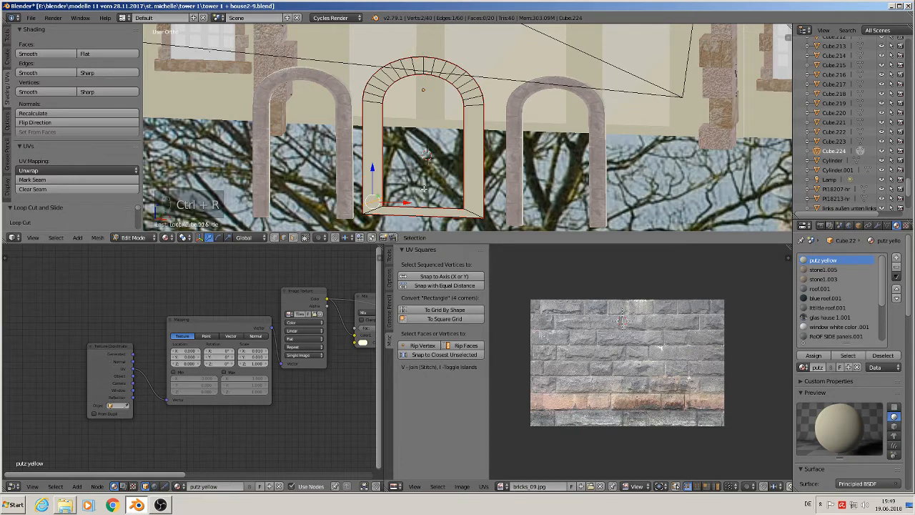
key("s")
key("z")
key("0")
key("Return")
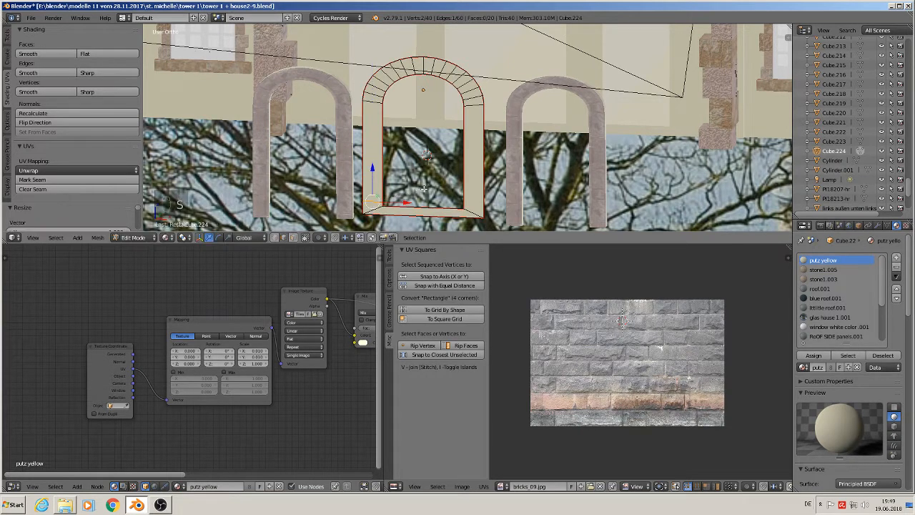
Add a loop cut near the base of the middle frame's right leg and flatten it with a Z scale of 0.
key("ctrl+r")
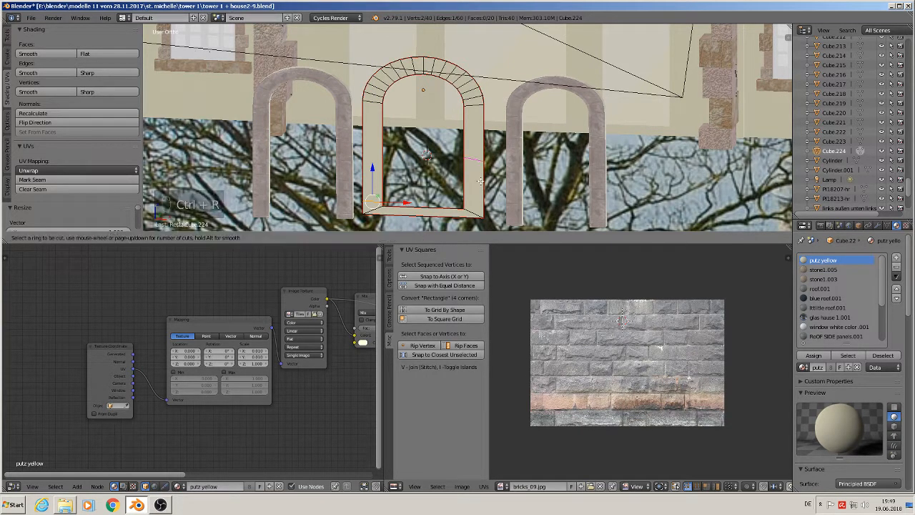
left_click(481, 181)
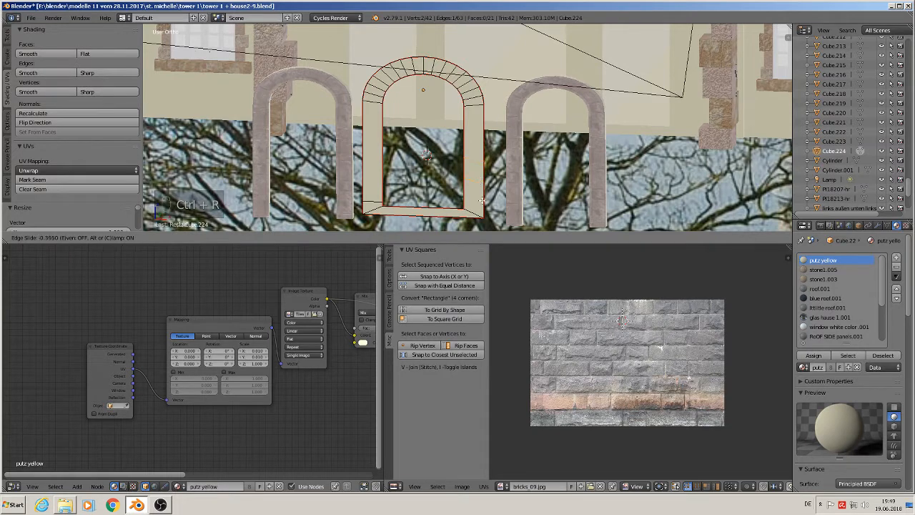
left_click(479, 223)
key("s")
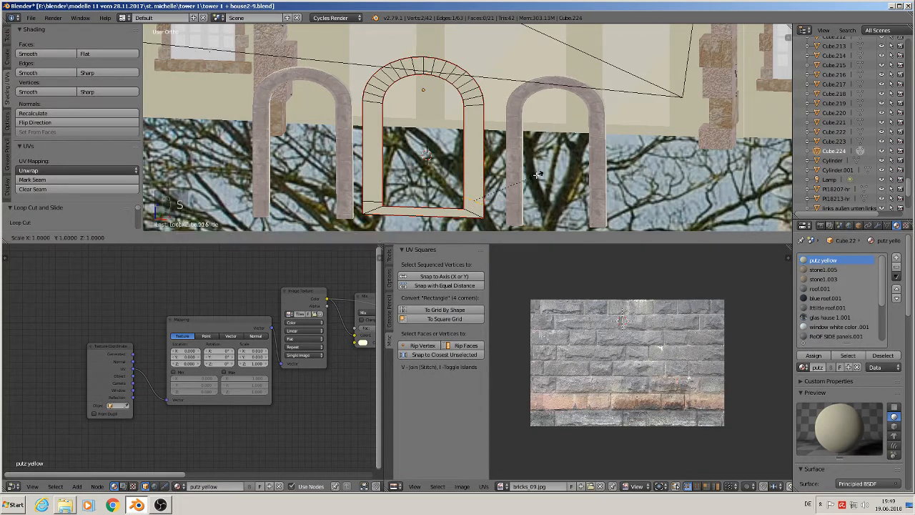
key("z")
key("0")
key("Return")
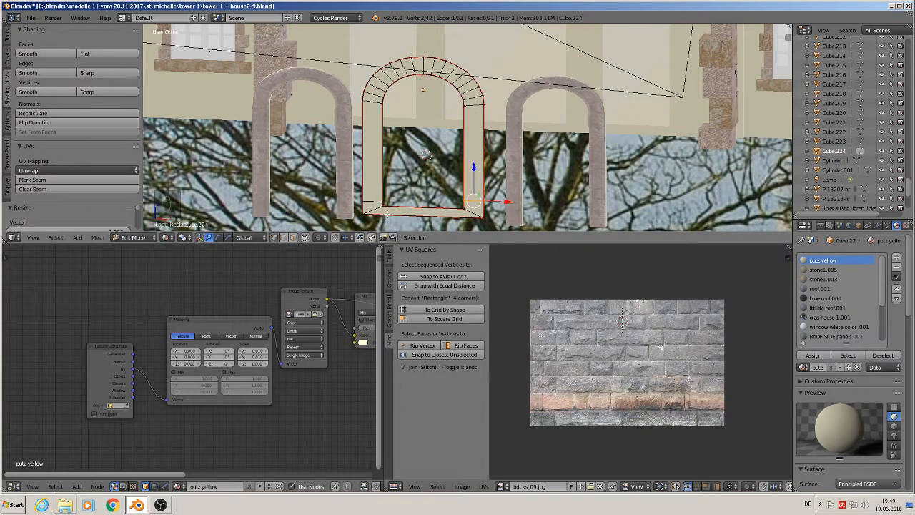
Box-select the bottom strip connecting the middle frame's two legs and delete its vertices.
key("a")
key("b")
left_click_drag(519, 225, 350, 206)
key("x")
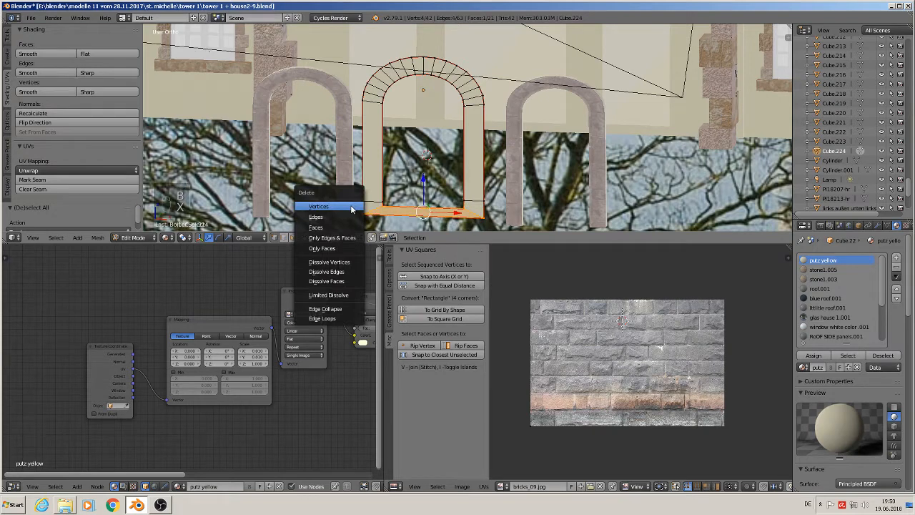
left_click(349, 204)
Lower the bottom edges of both legs along Z to the height of the removed strip and mark them as seams.
key("b")
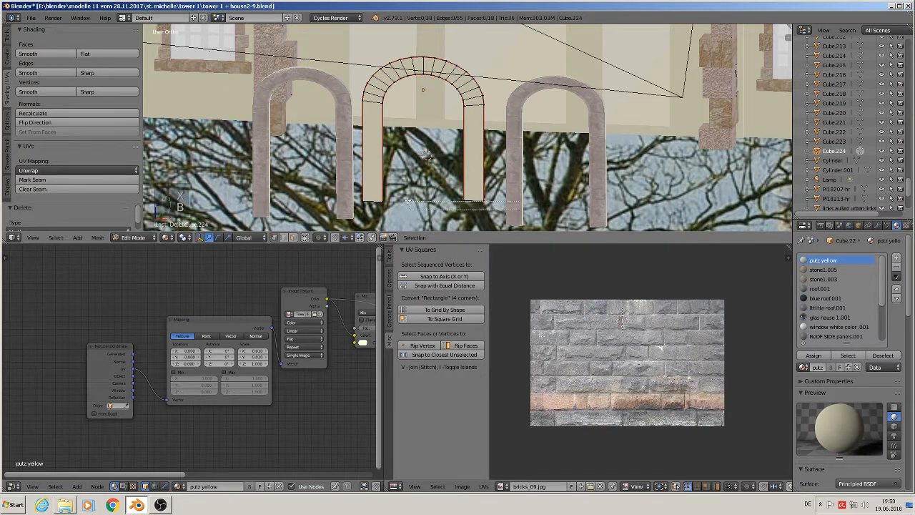
left_click_drag(353, 188, 491, 218)
key("g")
key("z")
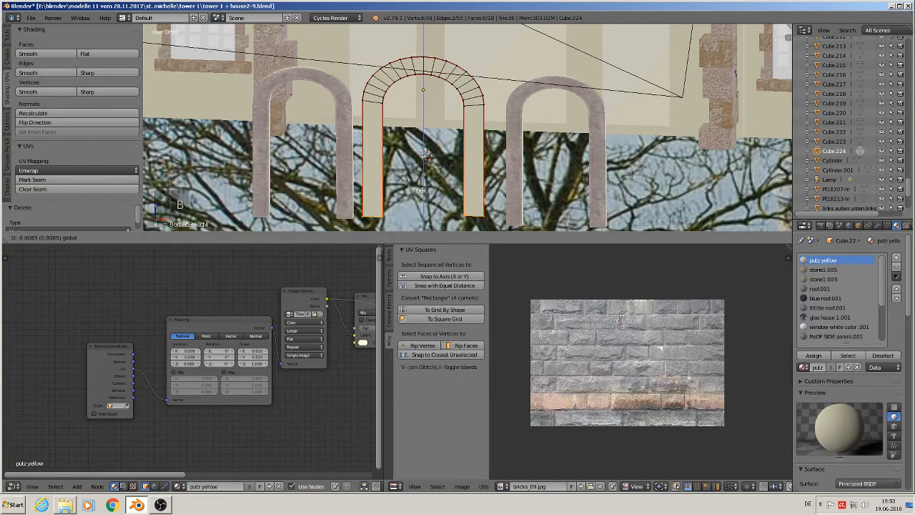
left_click(150, 183)
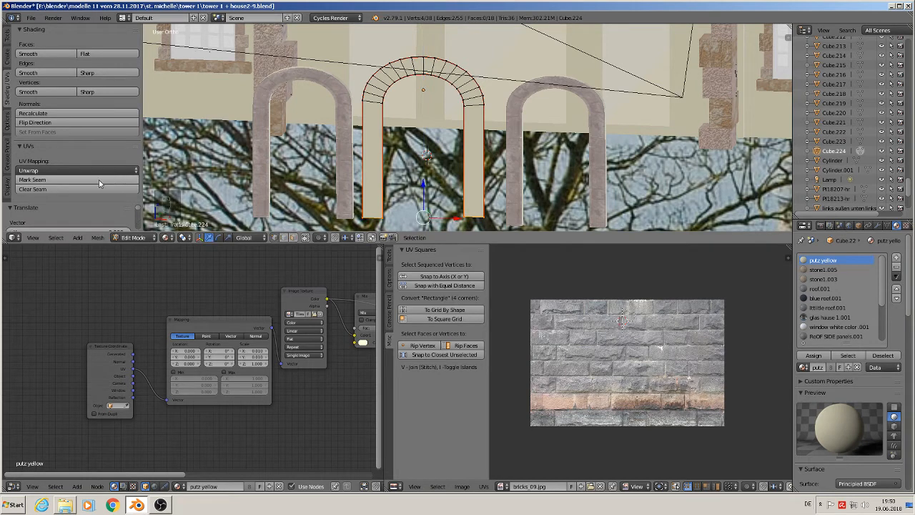
left_click(43, 179)
Select the whole middle arch frame and extrude it along Y to give it depth, then clear the selection.
middle_click_drag(441, 183, 432, 214)
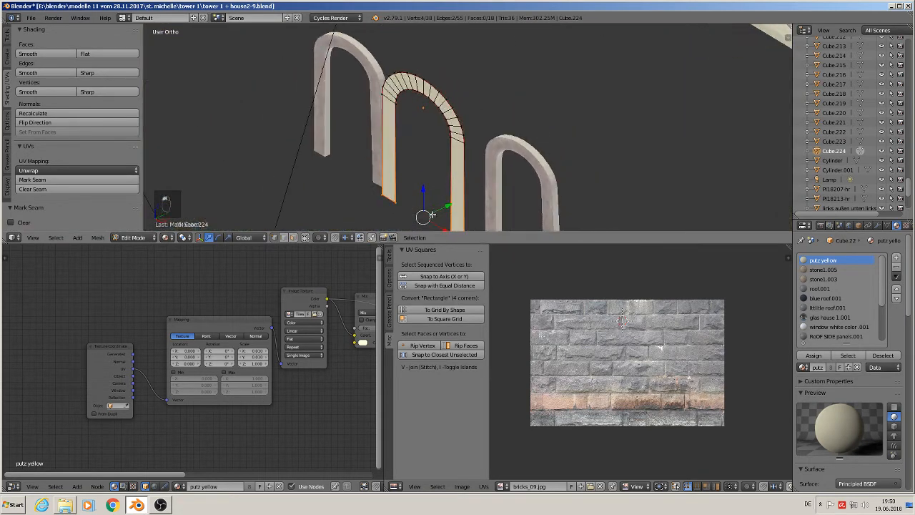
key("a")
key("a")
key("a")
middle_click_drag(470, 173, 436, 162)
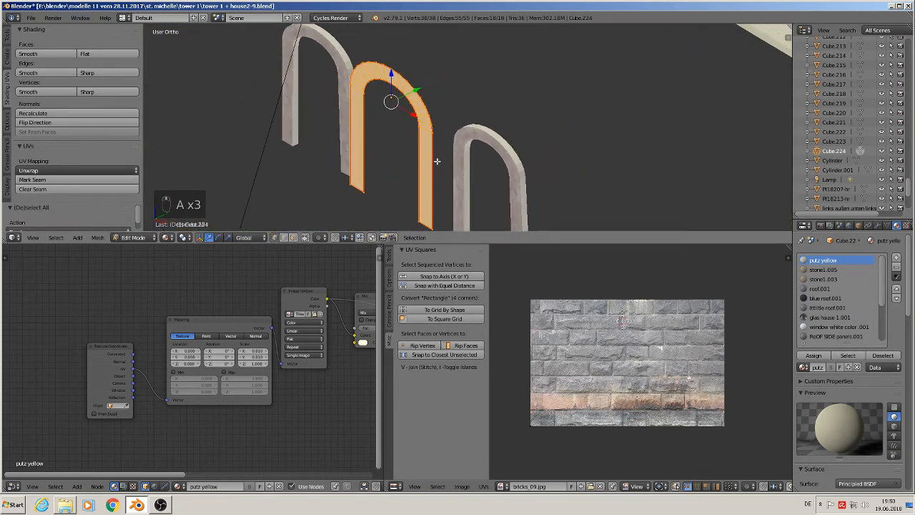
key("e")
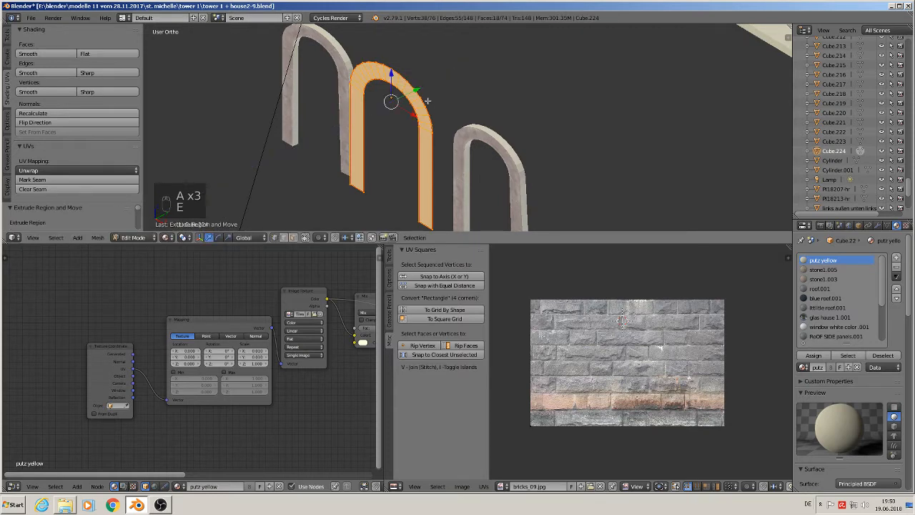
left_click(434, 91)
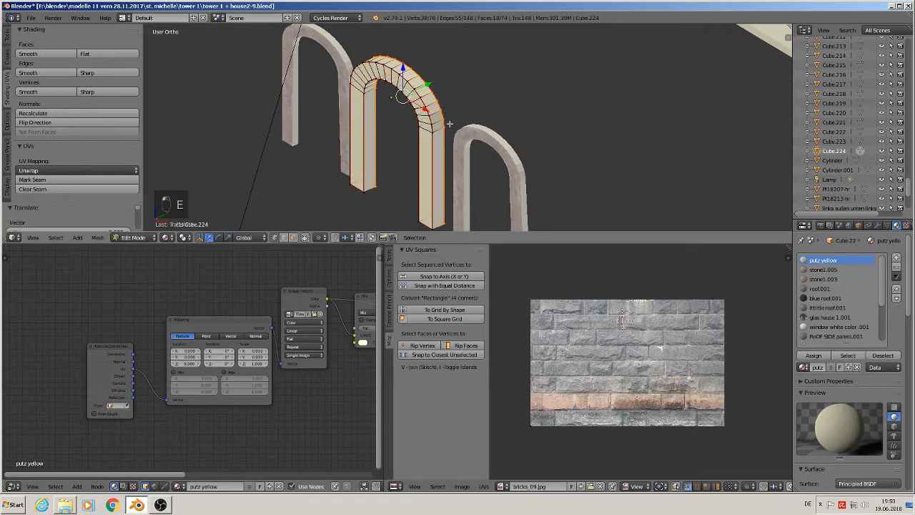
middle_click_drag(436, 183, 466, 177)
key("Tab")
key("Tab")
key("a")
key("a")
key("a")
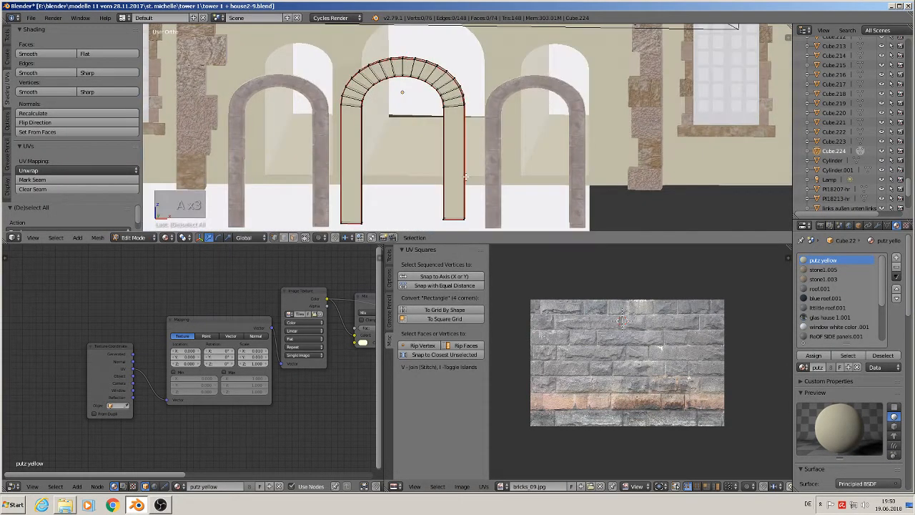
In object mode, apply Rotation & Scale to the middle frame and set its origin to geometry.
key("Tab")
left_click(99, 237)
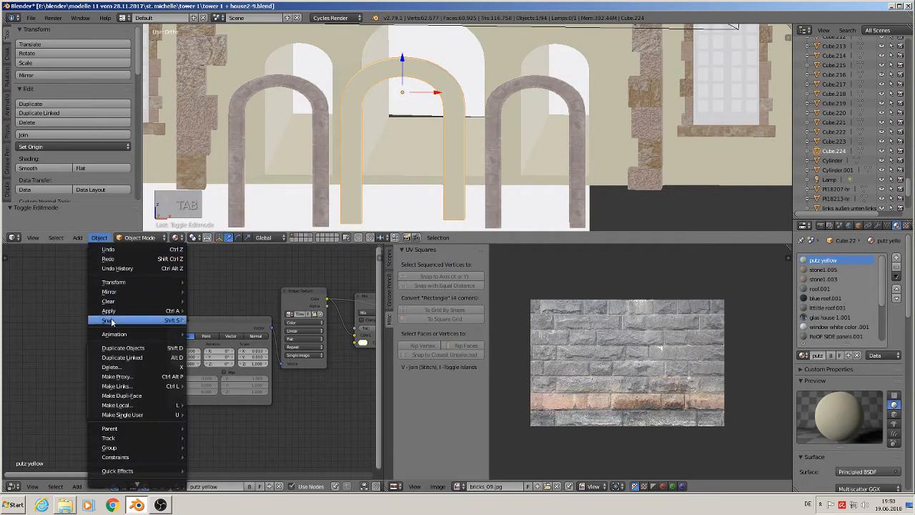
mouse_move(129, 310)
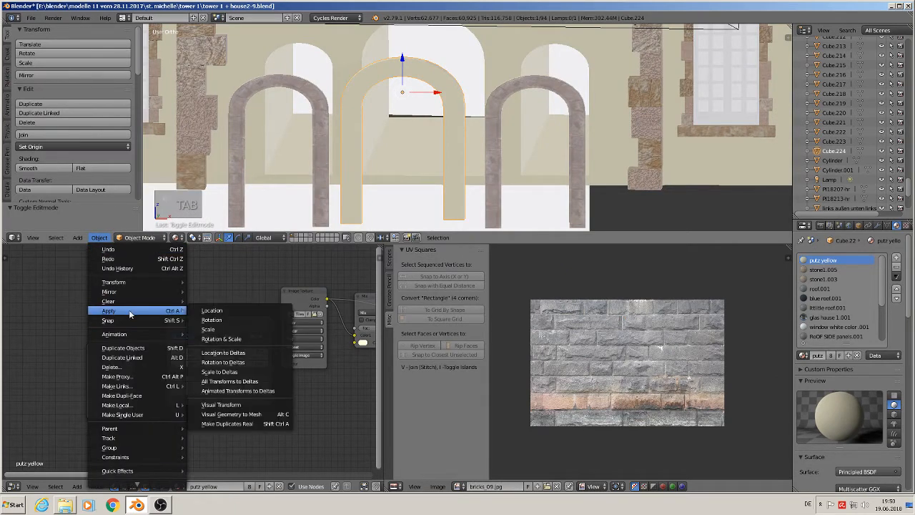
left_click(233, 341)
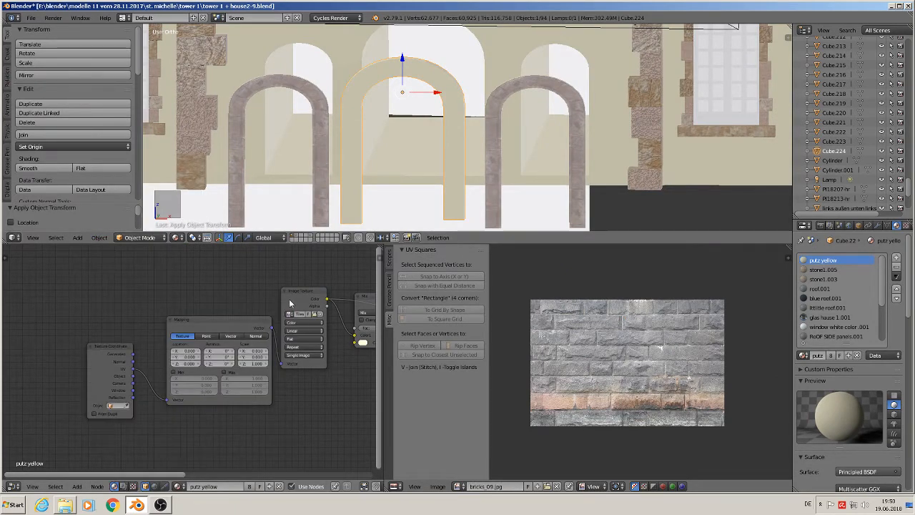
left_click(61, 145)
left_click(89, 166)
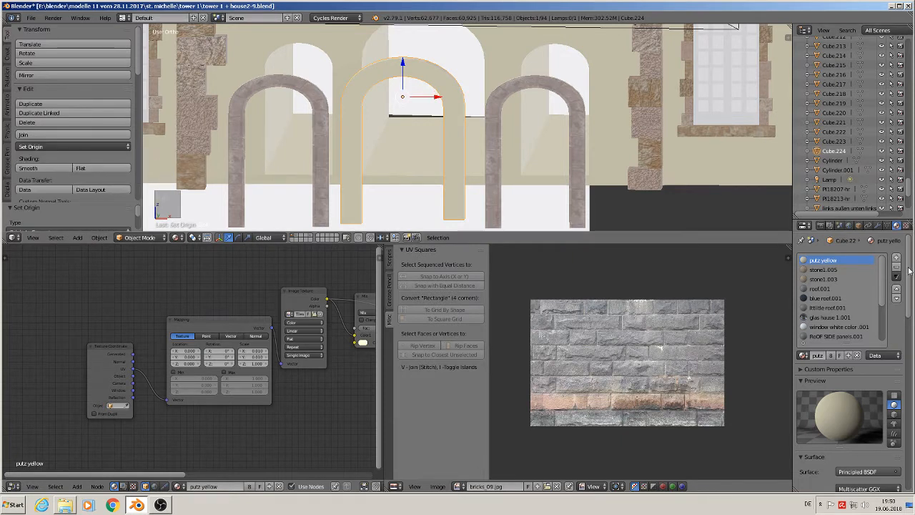
Add a material slot to the middle frame and link the existing "doorwall gre<y 1" material to it.
left_click_drag(884, 289, 884, 345)
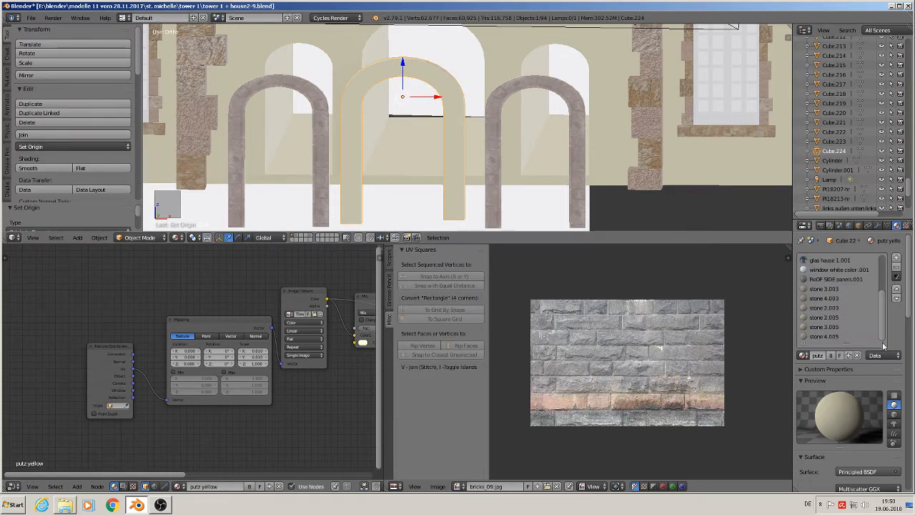
left_click(896, 260)
left_click(803, 356)
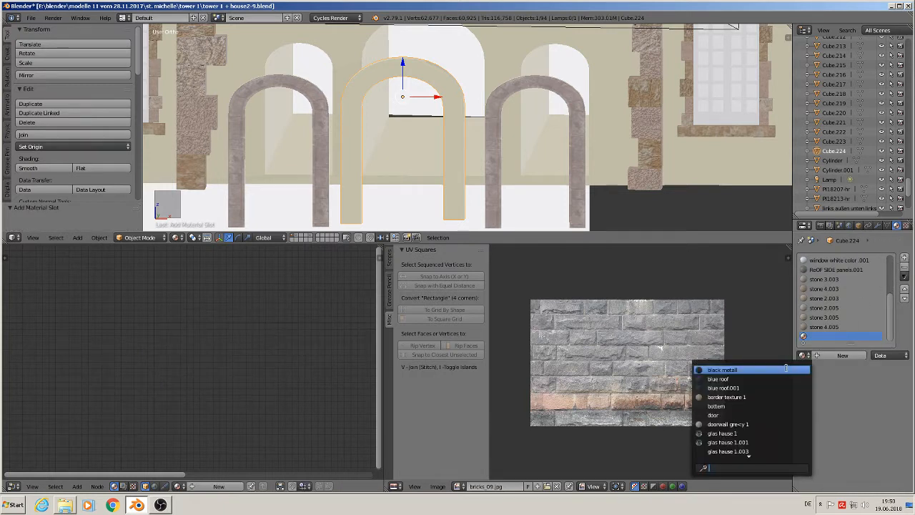
left_click(741, 424)
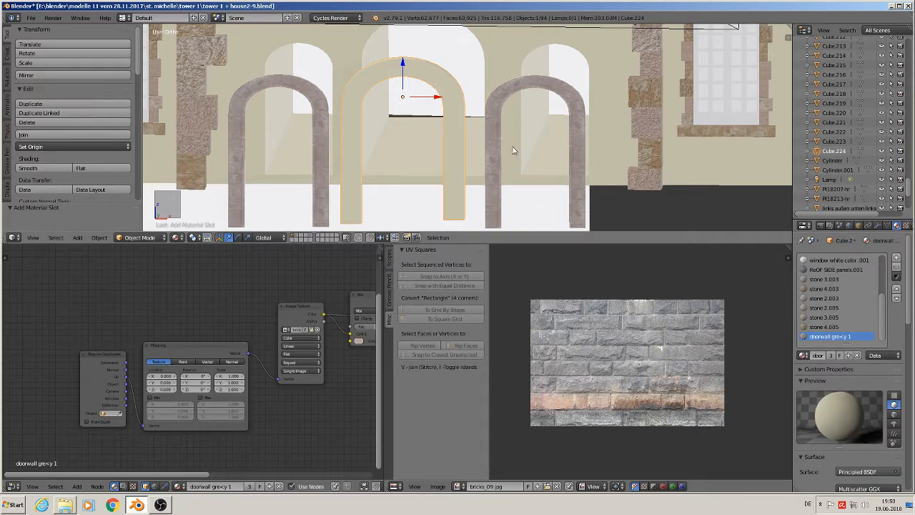
In edit mode with face selection, select the face loop along the middle frame and assign the "doorwall gre<y 1" material.
key("Tab")
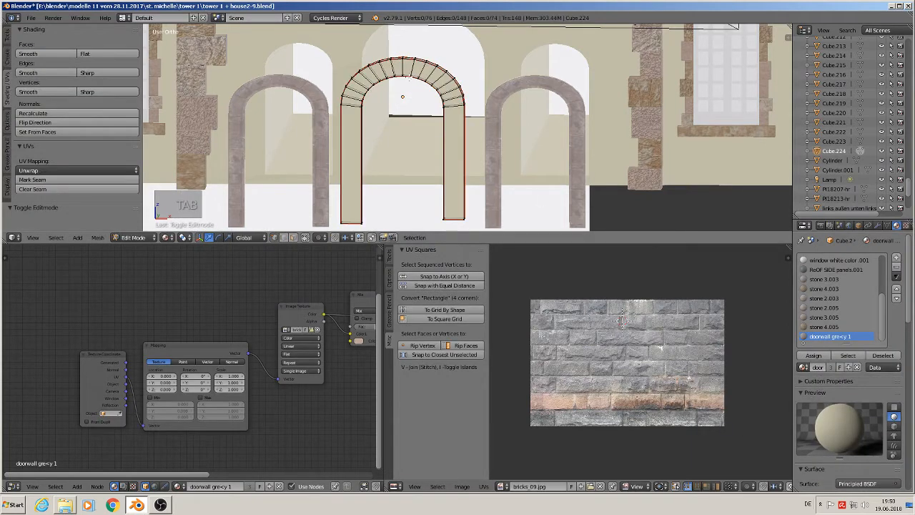
left_click(294, 238)
right_click(392, 67, "alt")
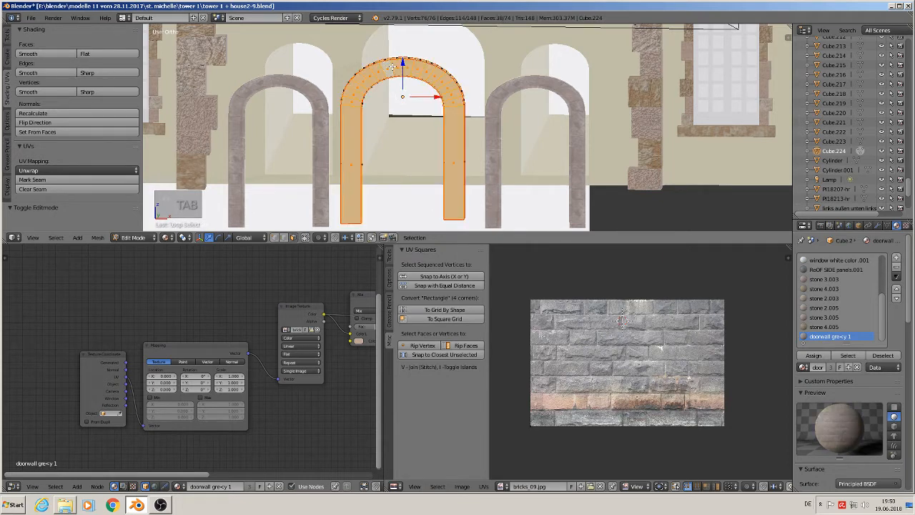
left_click(813, 355)
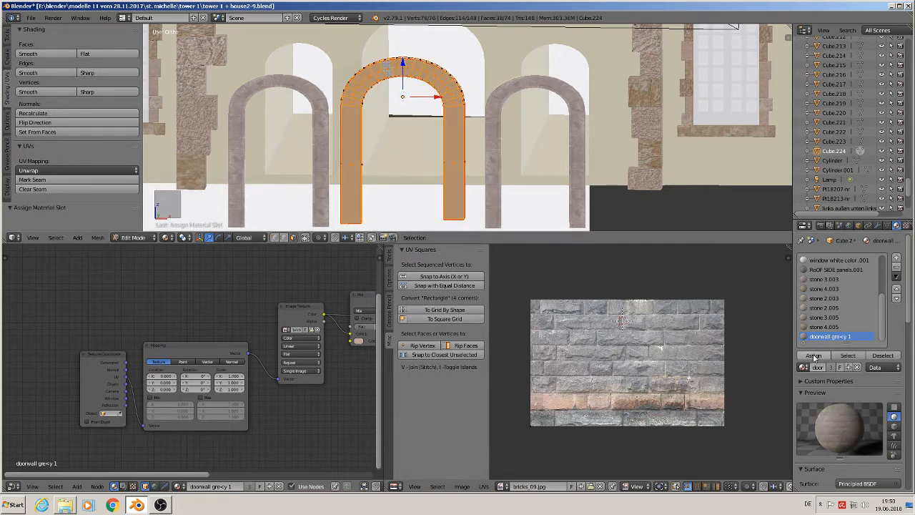
Align to the front view and unwrap the selected faces of the middle frame.
key("KP_1")
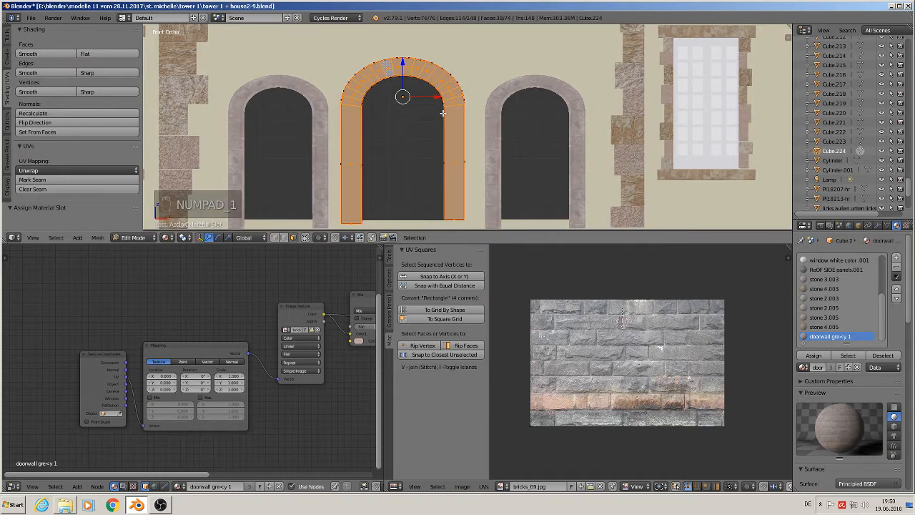
key("u")
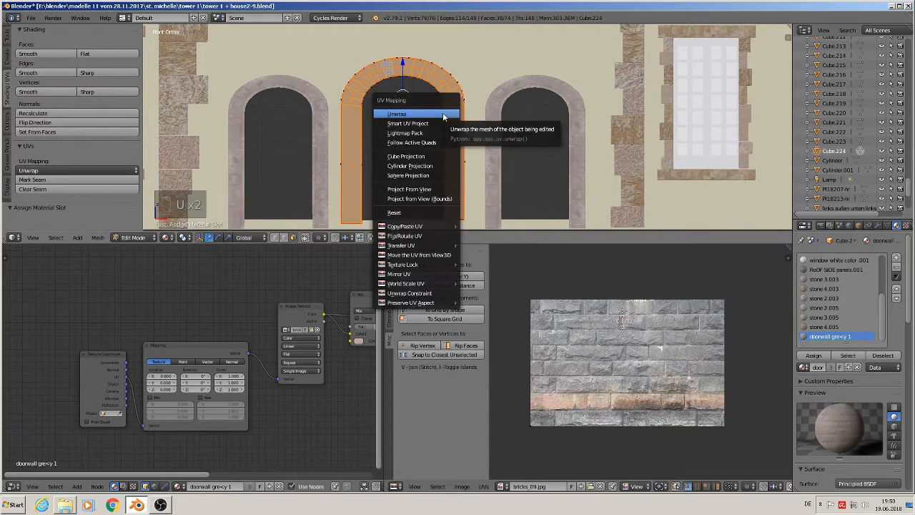
key("u")
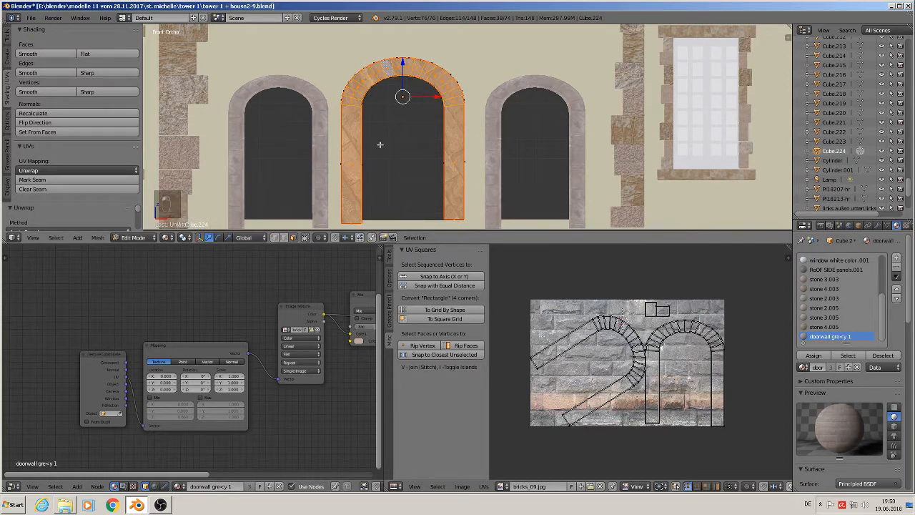
Starting from the left leg, reselect the frame's linked faces, select all their UVs and apply Snap to Axis (X or Y).
right_click(351, 107)
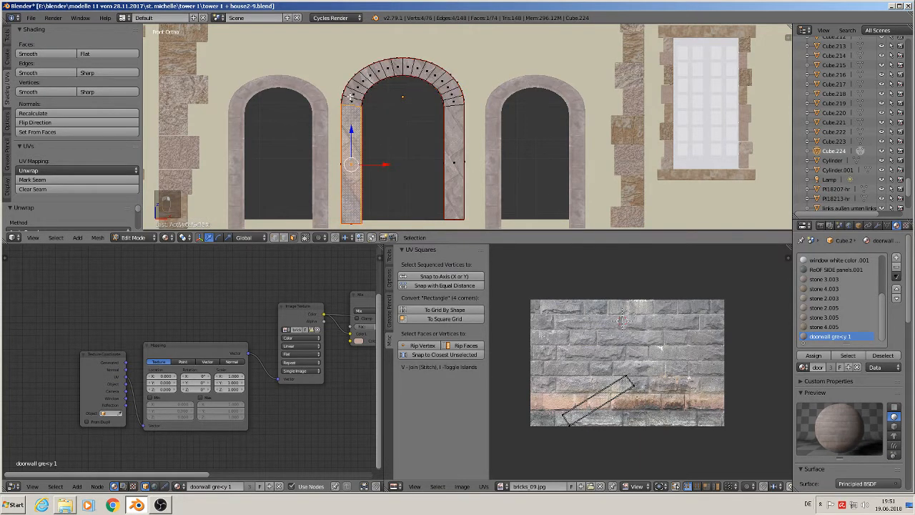
key("ctrl+l")
key("a")
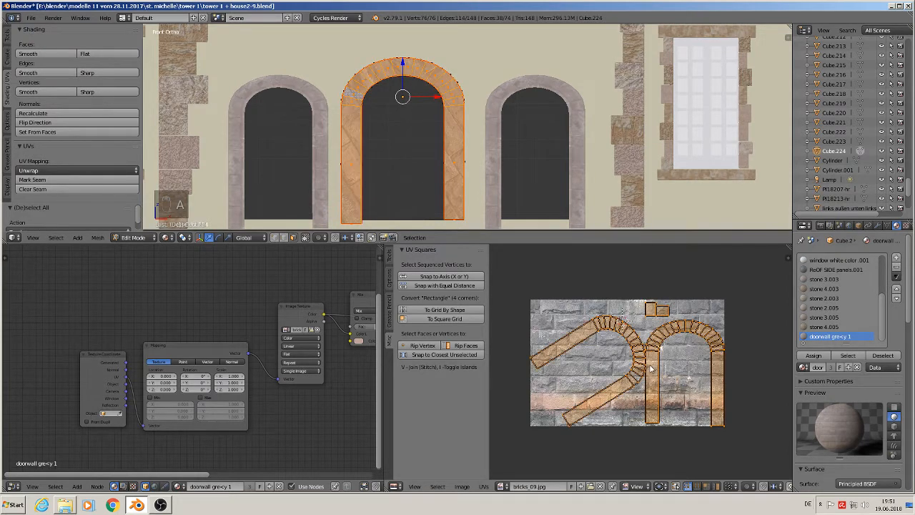
left_click(454, 276)
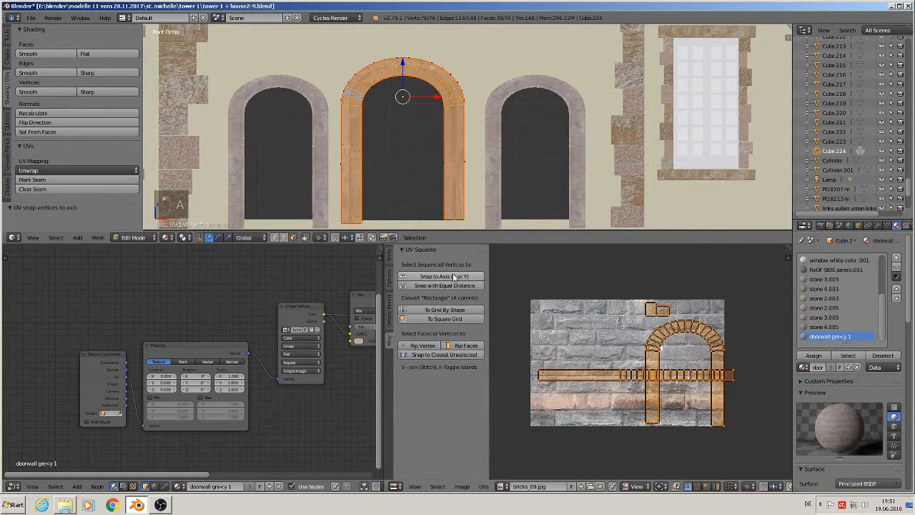
Shift the middle frame's UVs on the brick image, stretch them horizontally along X, and return to object mode.
scroll(600, 374, "up", 2)
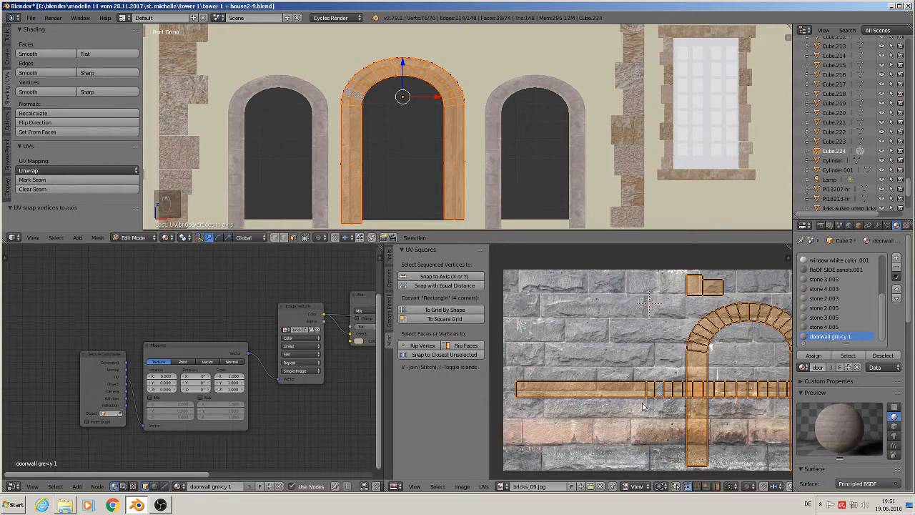
key("g")
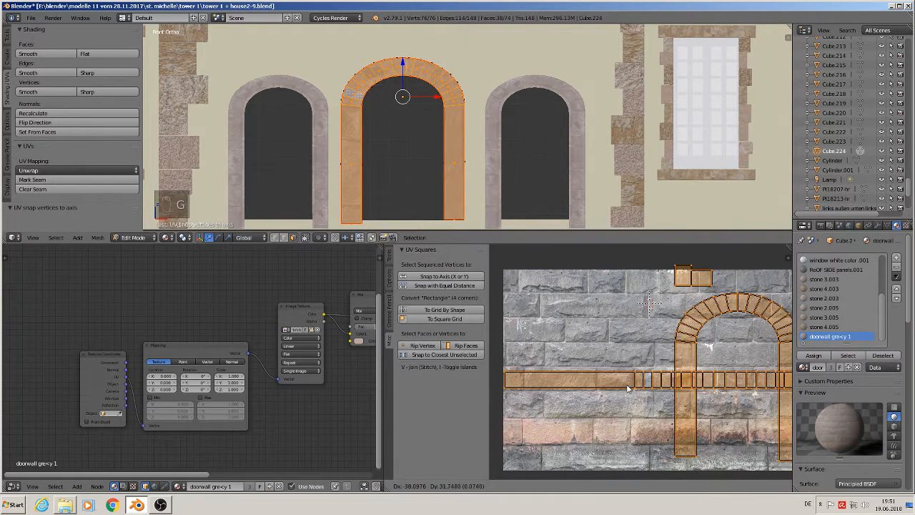
left_click(628, 388)
scroll(632, 393, "down", 1)
key("s")
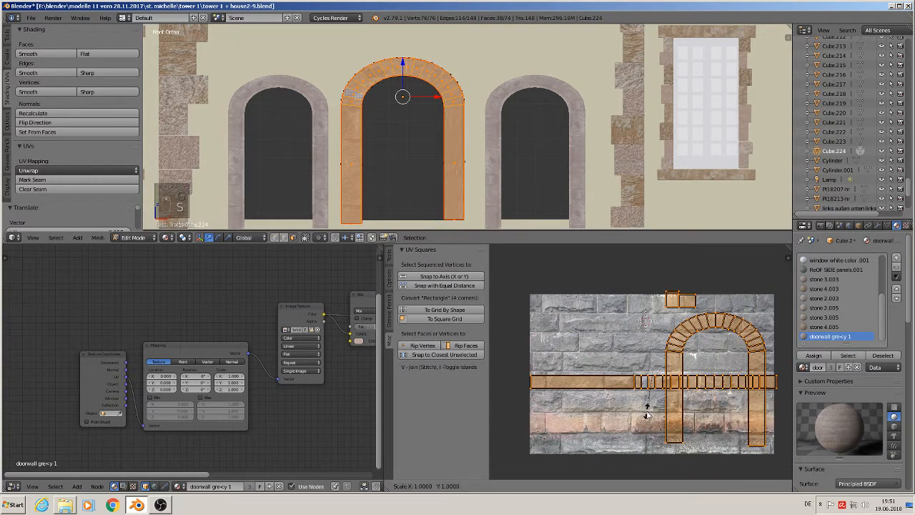
key("x")
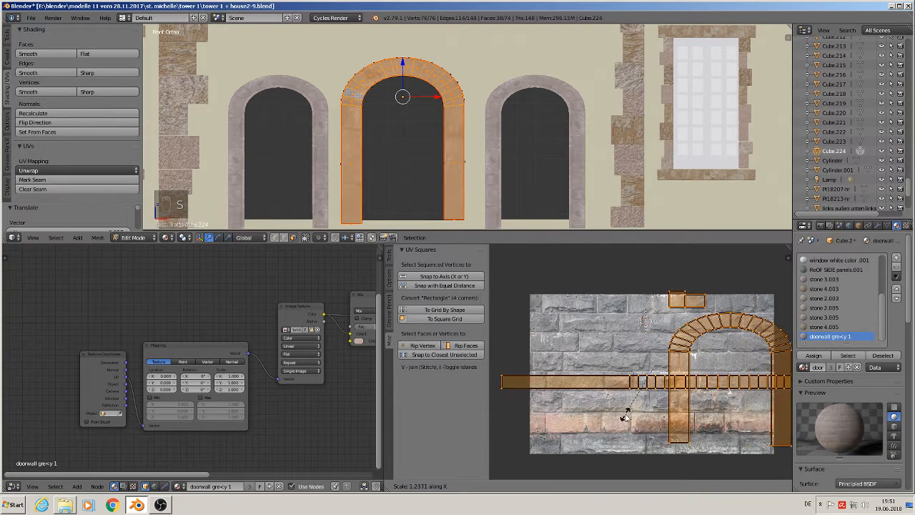
left_click(599, 444)
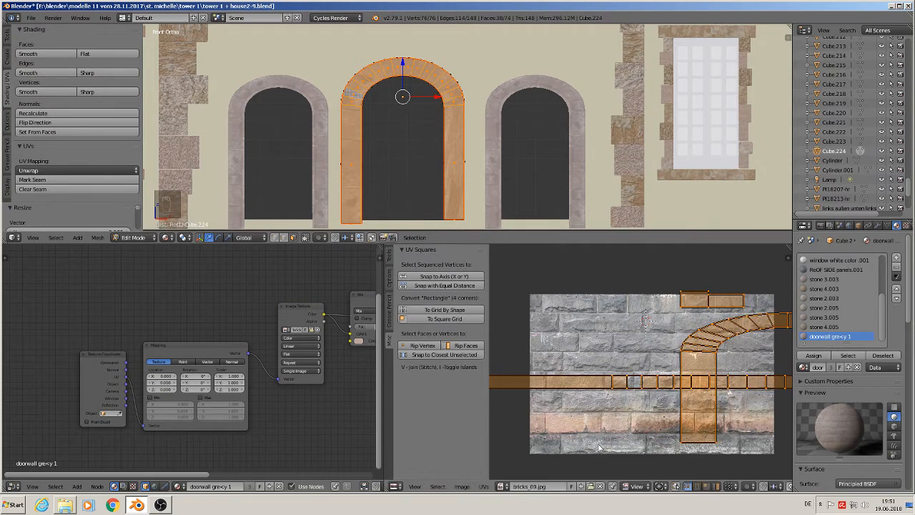
key("Tab")
scroll(429, 155, "up", 1)
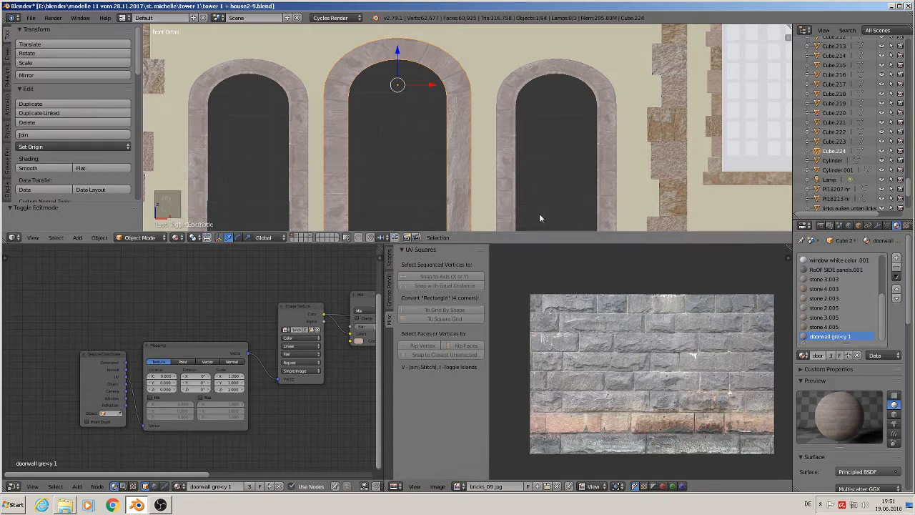
In edit mode, deselect the leg bottoms and the back faces of the middle frame, keeping only its front faces selected in front view.
key("Tab")
middle_click_drag(431, 108, 453, 66)
key("a")
key("a")
right_click(417, 67, "alt")
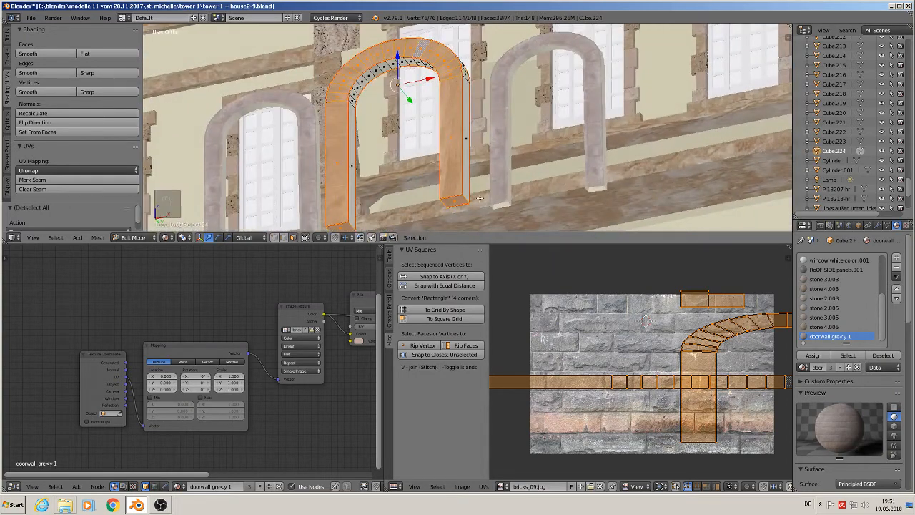
right_click(455, 207, "shift")
right_click(339, 224, "shift")
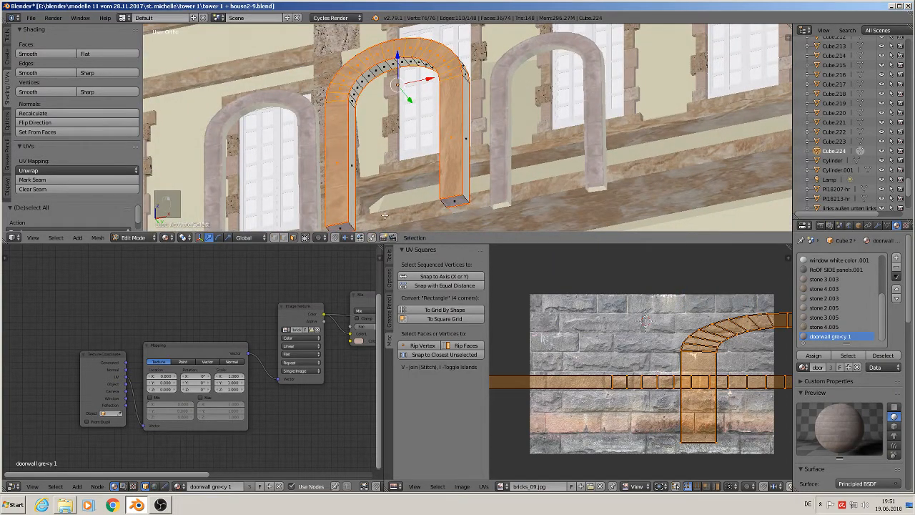
middle_click_drag(391, 34, 279, 58)
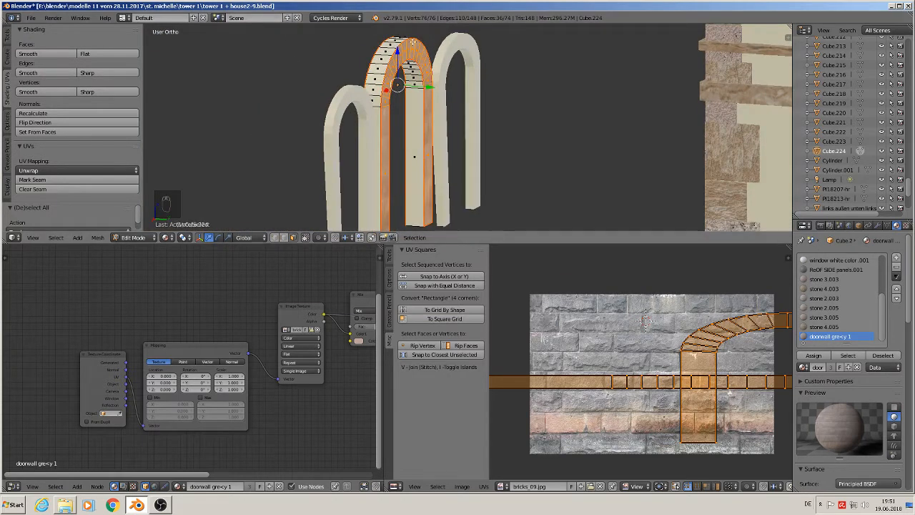
key("c")
mouse_move(432, 82)
middle_mouse_down()
mouse_move(419, 57)
mouse_move(393, 72)
mouse_move(379, 111)
mouse_move(562, 106)
middle_mouse_up()
right_click(377, 112)
key("KP_1")
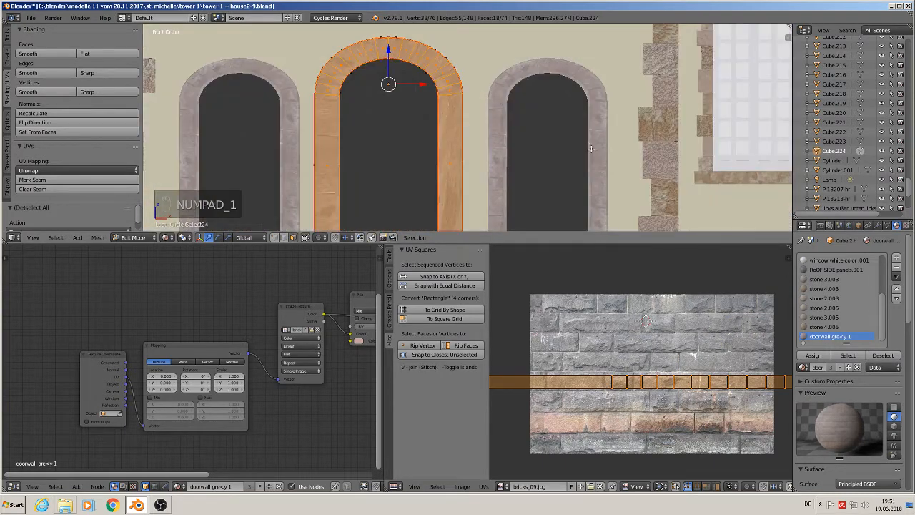
Scale the front-face UV strip along X, rotate it 90 degrees on the brick image, and return to object mode.
scroll(649, 401, "down", 2)
scroll(649, 402, "up", 2)
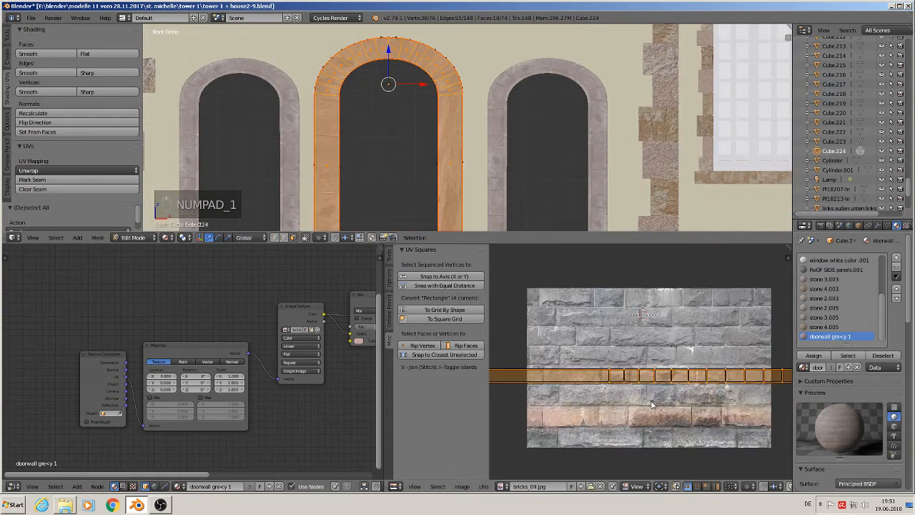
scroll(652, 405, "down", 1)
key("s")
key("x")
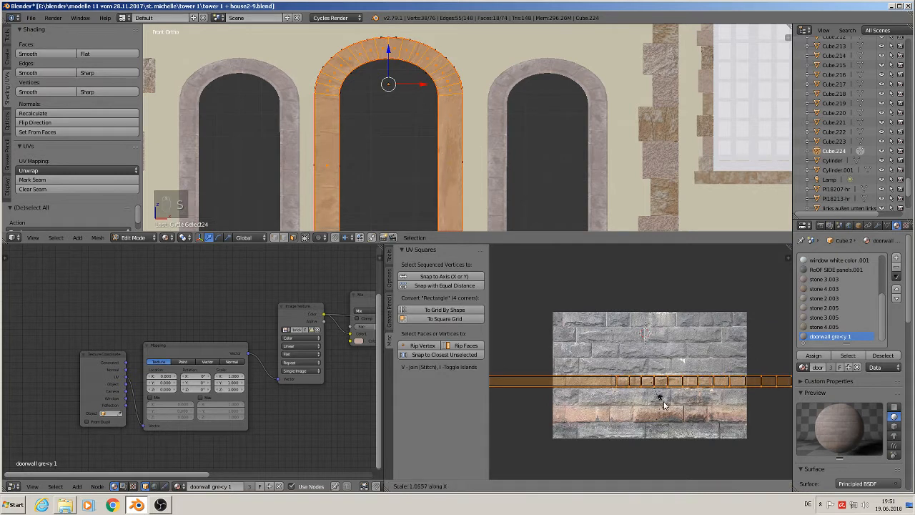
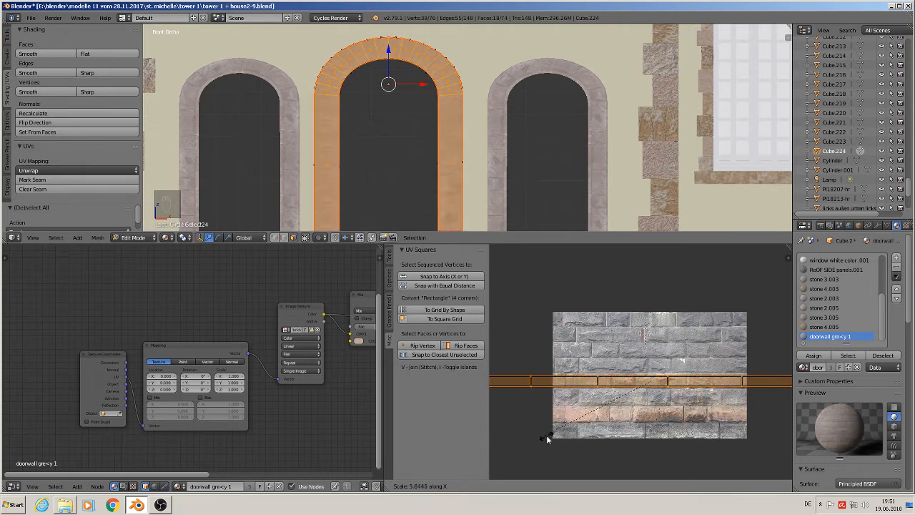
left_click(655, 400)
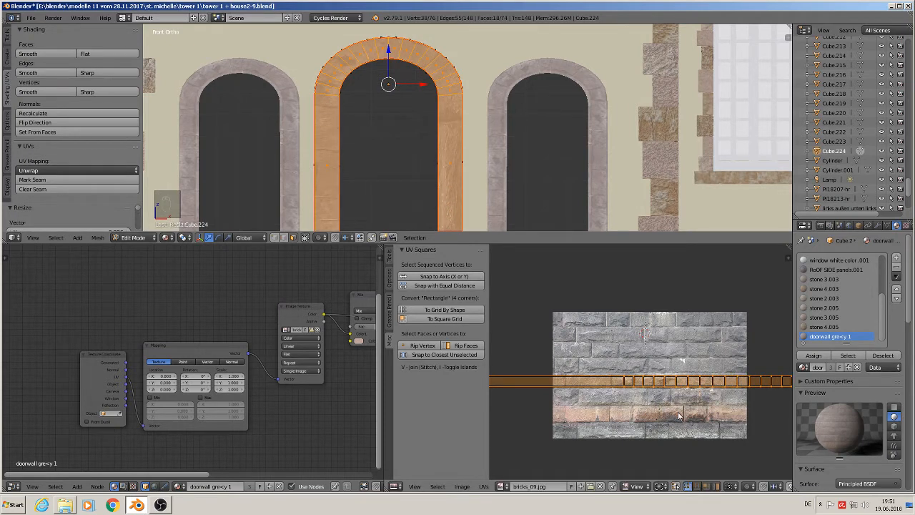
type("r90")
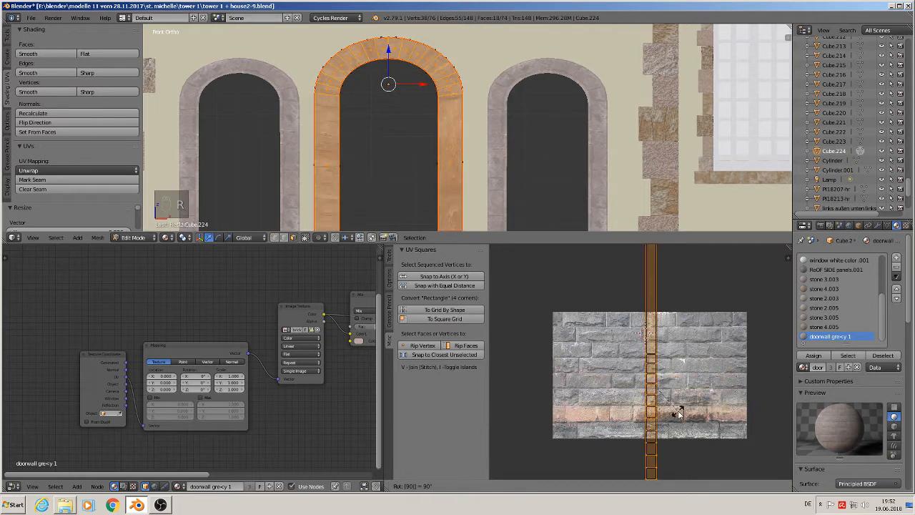
key("Return")
key("Tab")
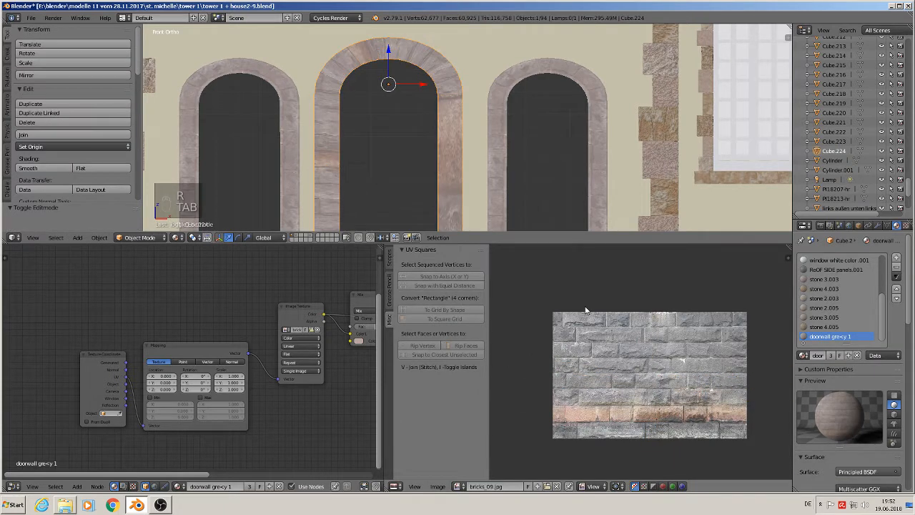
Examine the middle frame's brick texture beside the two side frames from oblique and front views.
middle_click_drag(493, 215, 458, 144)
scroll(476, 191, "down", 2)
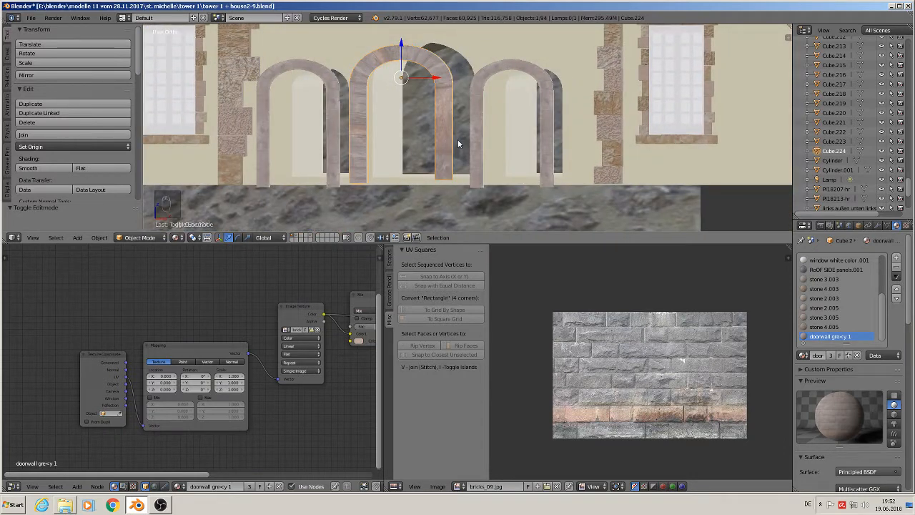
key("KP_1")
scroll(437, 100, "up", 2)
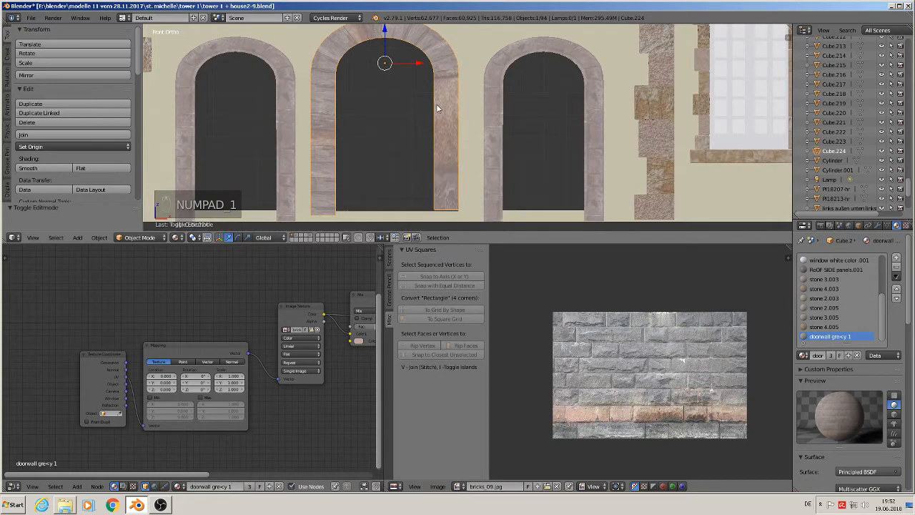
scroll(435, 104, "down", 3)
key("Tab")
key("Tab")
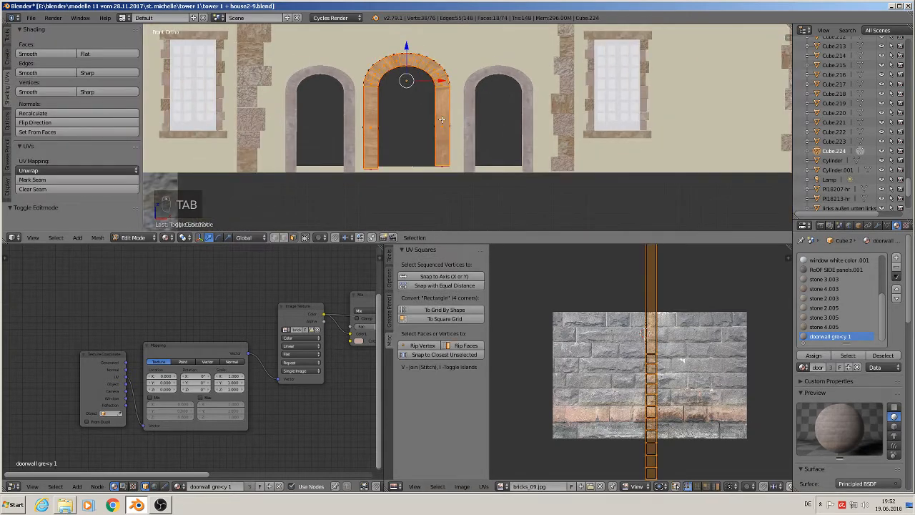
Select all three arch frames and move them along Y onto the front facade's arched openings.
key("a")
key("a")
key("a")
middle_click_drag(442, 123, 432, 104)
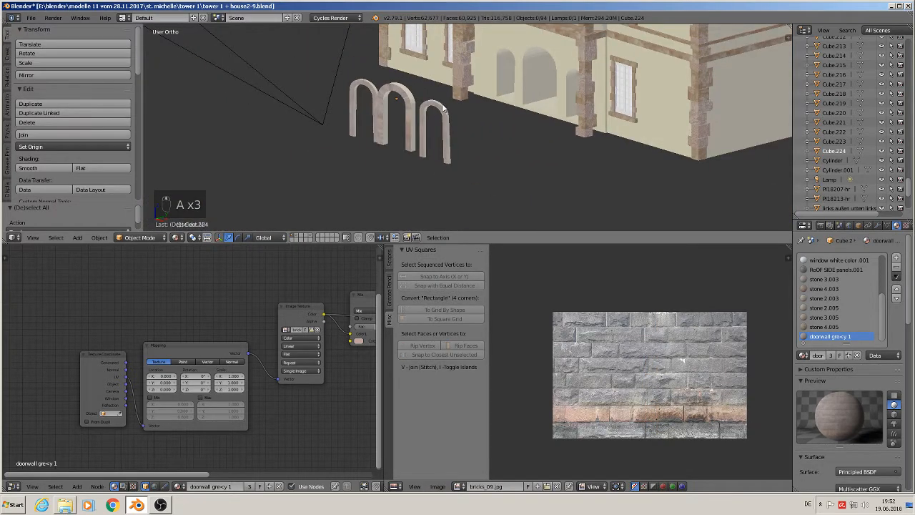
right_click(443, 108)
right_click(399, 88, "shift")
right_click(365, 85, "shift")
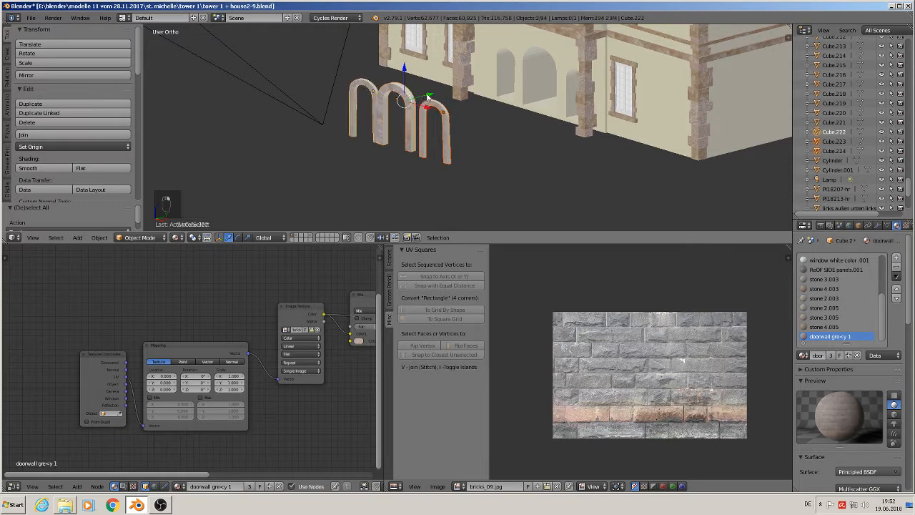
key("g")
key("y")
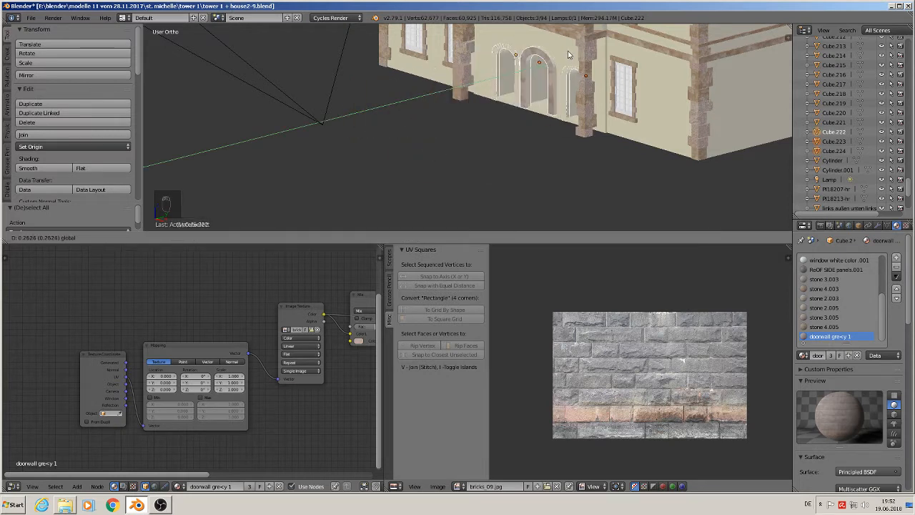
left_click(566, 59)
Duplicate the three frames to the rear of the building along Y and rotate the copies 180 degrees around Z.
middle_click_drag(566, 60, 458, 141, "shift")
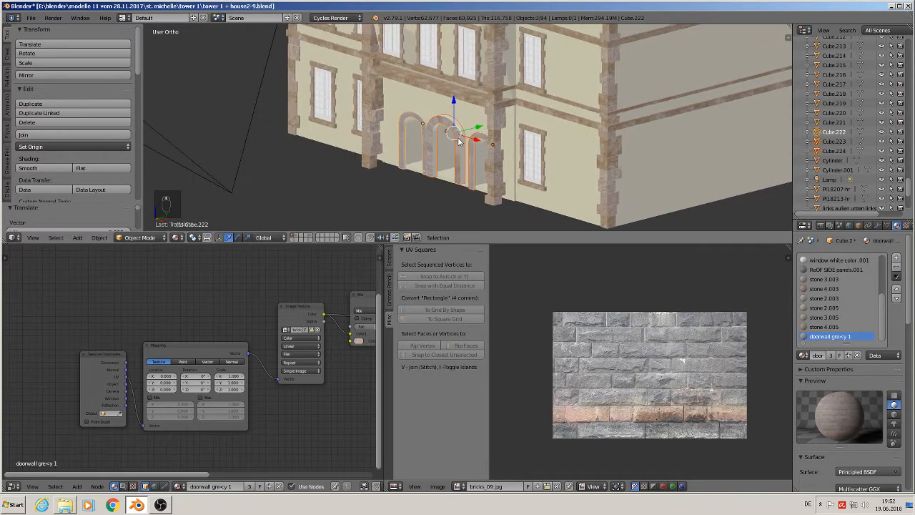
key("shift+d")
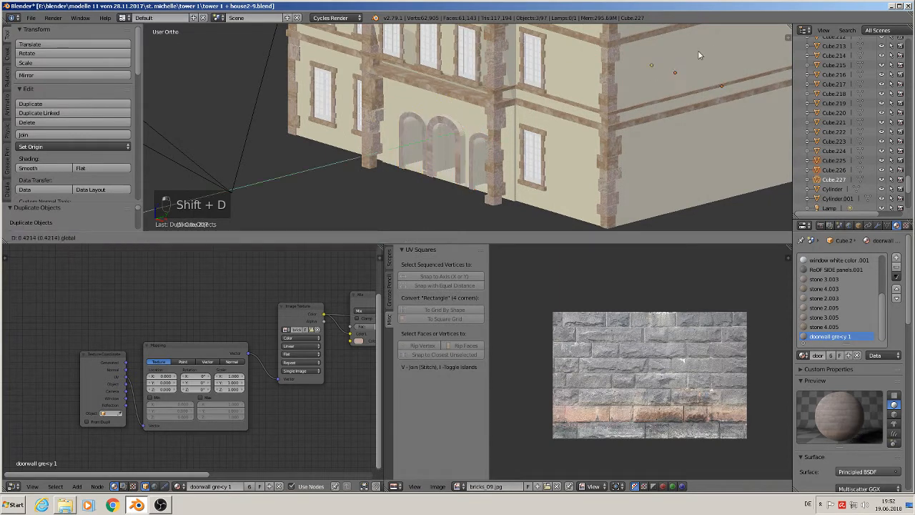
left_click(736, 46)
middle_click_drag(744, 84, 439, 204)
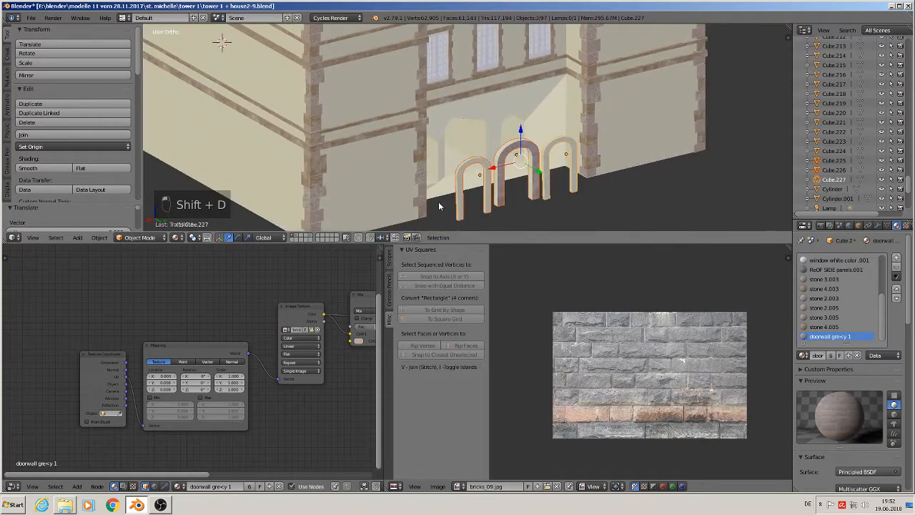
scroll(499, 203, "up", 2)
middle_click_drag(499, 203, 499, 194, "shift")
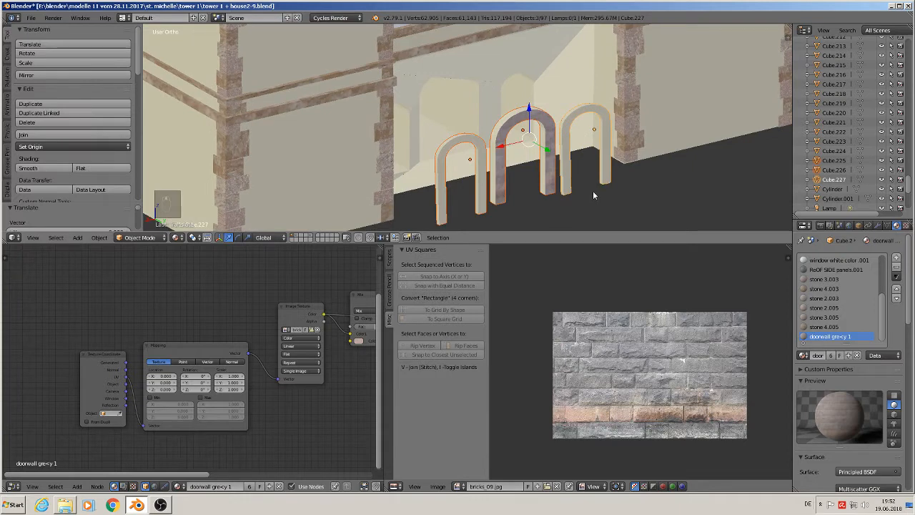
type("rz180")
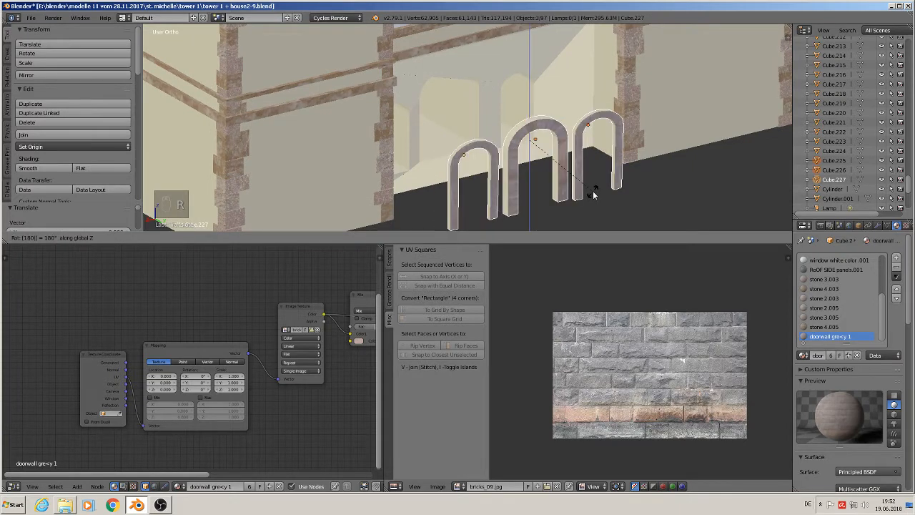
key("Return")
Flatten the rear wall faces around the arched openings by scaling them to 0 along Y in edit mode, and return to object mode.
right_click(489, 66)
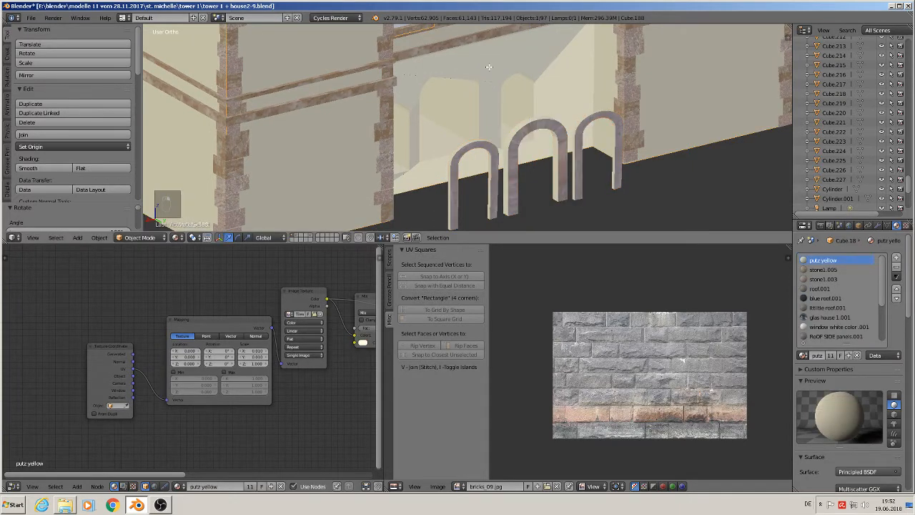
key("Tab")
key("l")
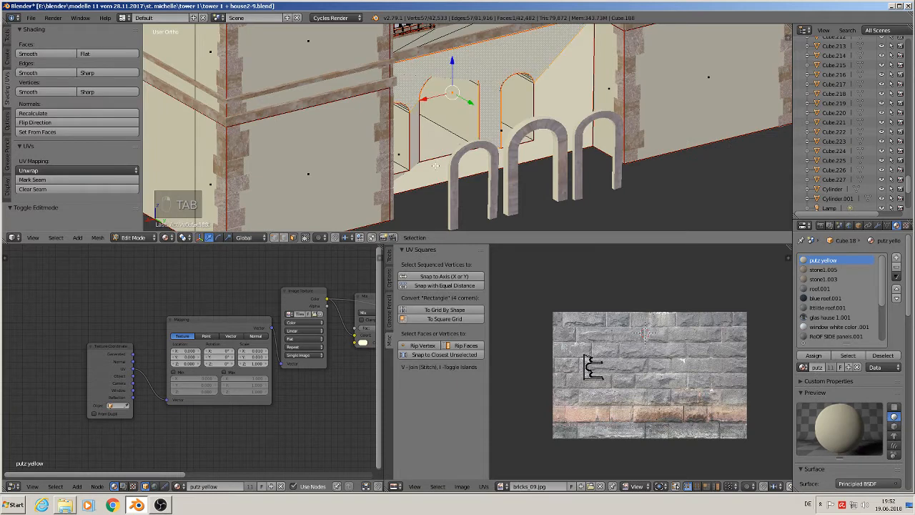
key("l")
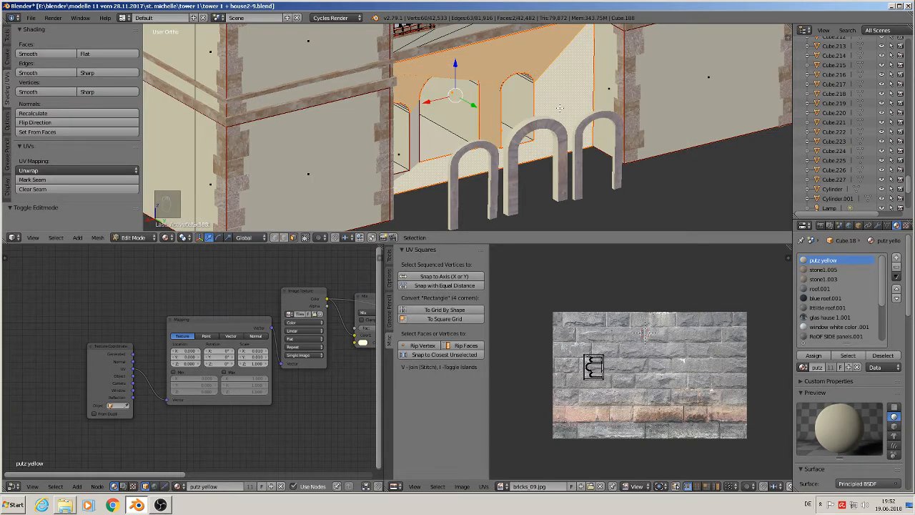
key("s")
key("y")
key("0")
key("Return")
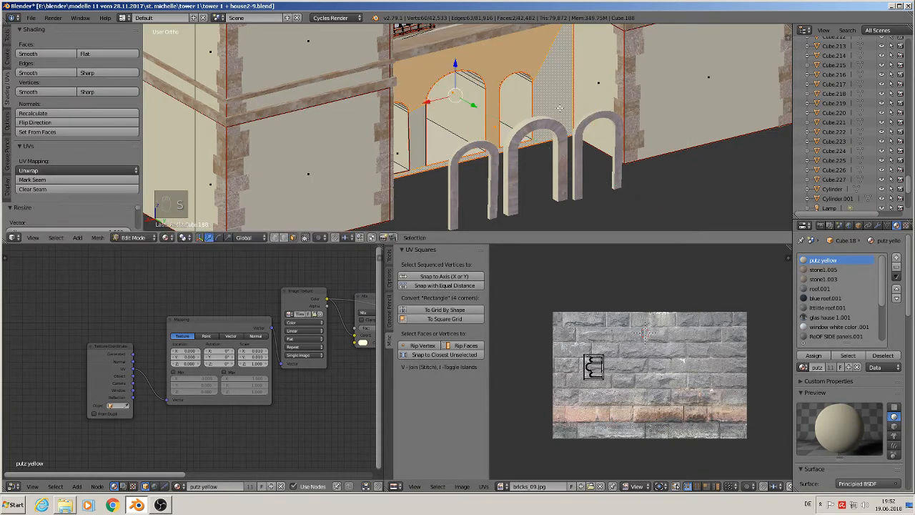
middle_click_drag(514, 74, 499, 135, "shift")
scroll(499, 135, "down", 1)
scroll(503, 131, "up", 1)
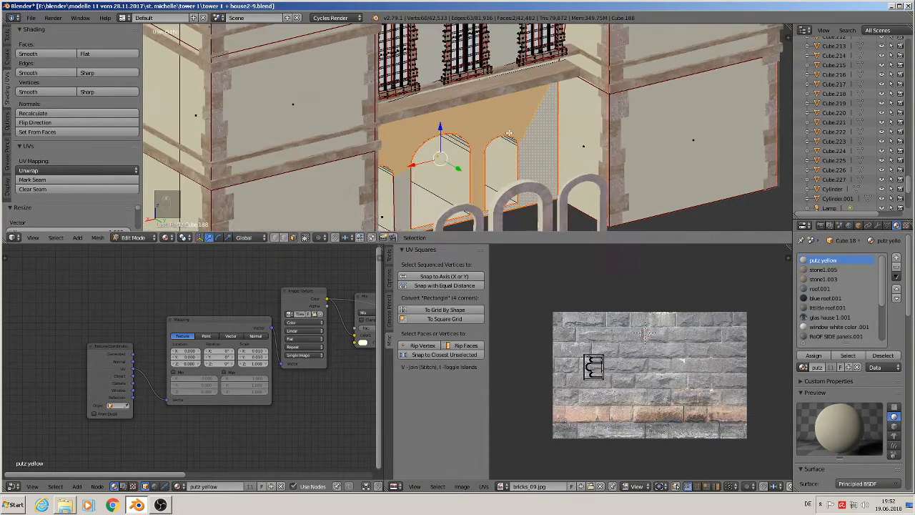
scroll(521, 153, "down", 1)
middle_click_drag(538, 87, 537, 54, "shift")
key("Tab")
Try to move only the rear middle frame along Y toward the arched wall, and undo the move.
right_click(531, 185)
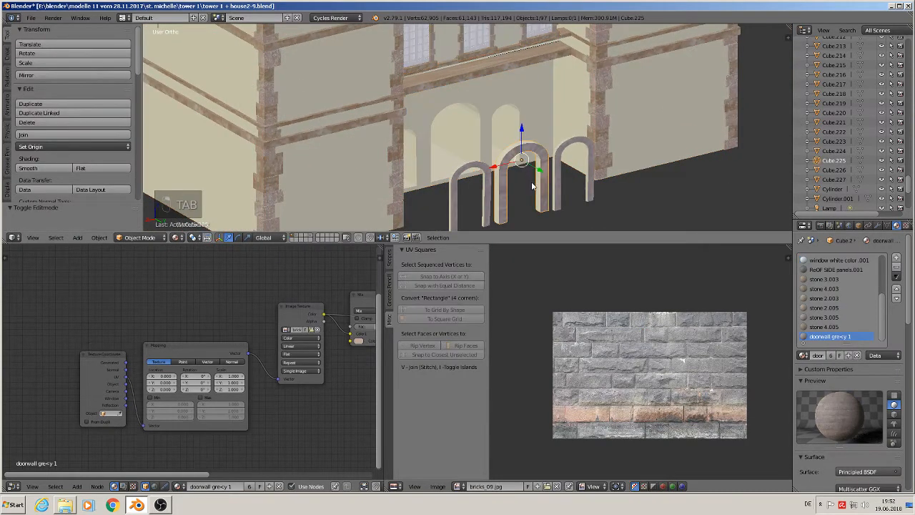
key("g")
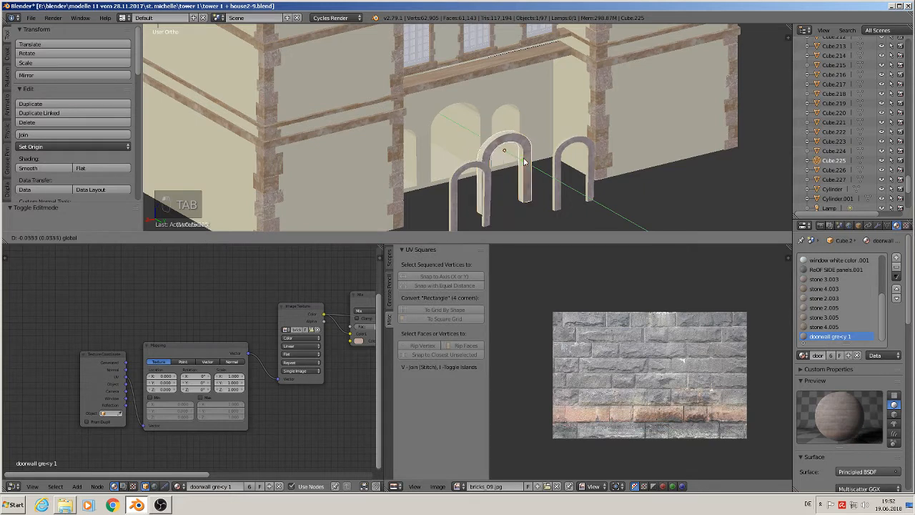
left_click(523, 162)
key("ctrl+z")
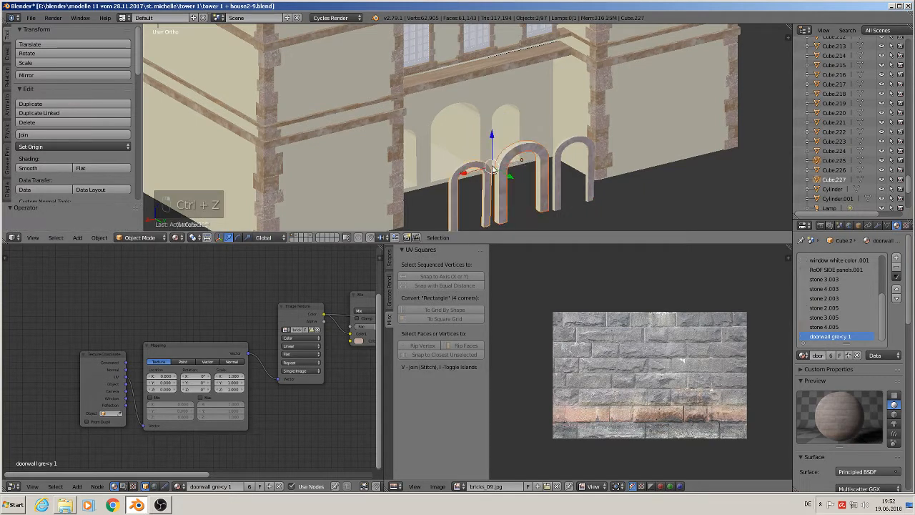
Add the remaining rear arch frame to the selection, move all three along Y onto the rear wall's arched openings, and deselect everything.
right_click(585, 146, "shift")
key("g")
key("y")
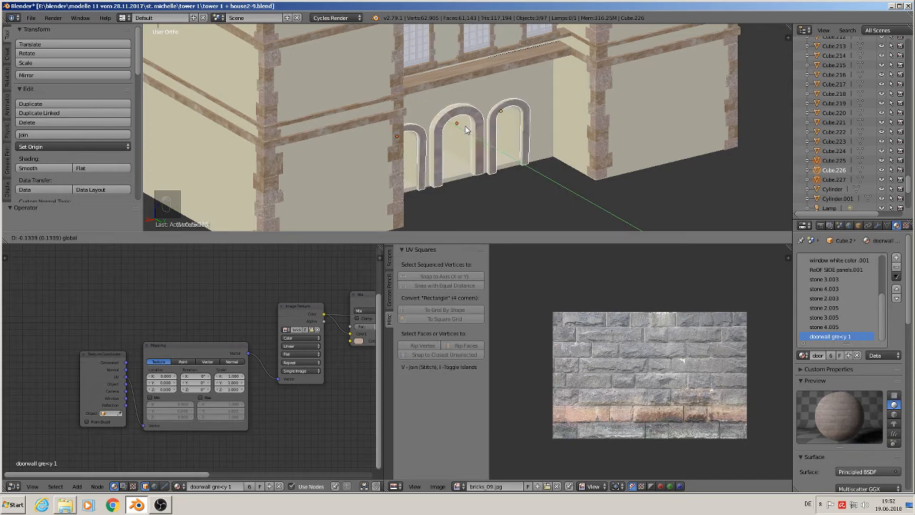
left_click(465, 128)
scroll(464, 123, "down", 3)
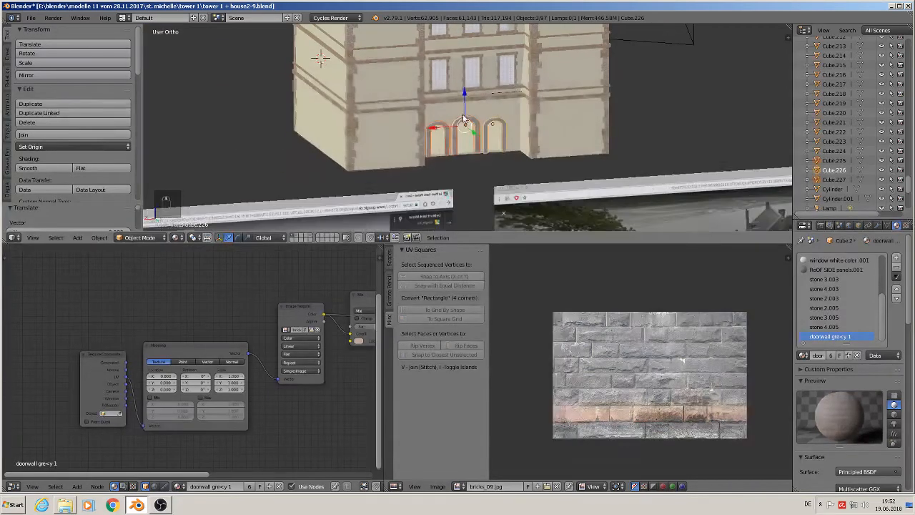
key("a")
scroll(471, 115, "up", 5)
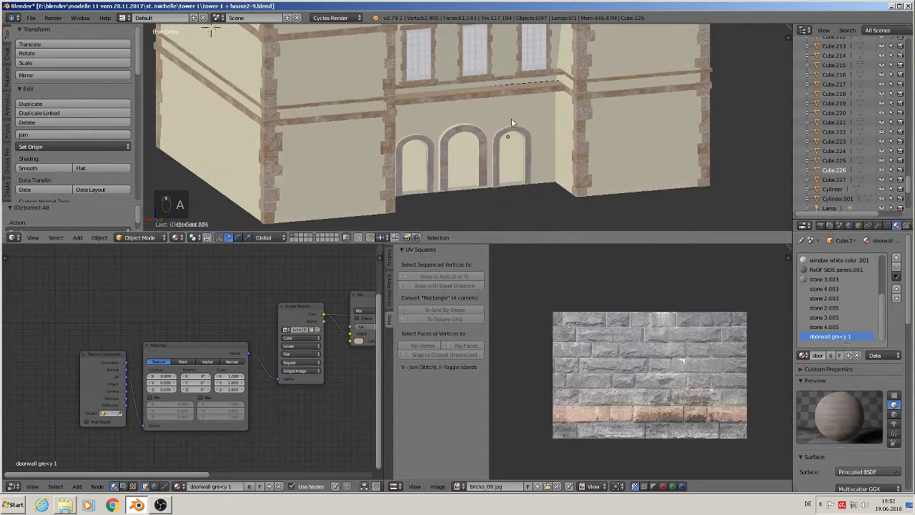
Check the arch frames around the building and save the file.
middle_click_drag(511, 118, 430, 110)
scroll(520, 107, "up", 1)
key("KP_0")
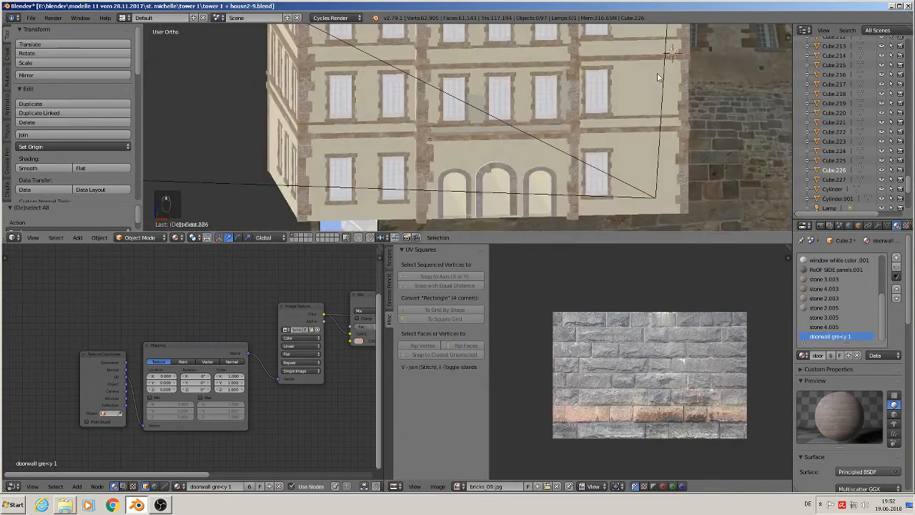
middle_click_drag(513, 131, 307, 82)
left_click(32, 17)
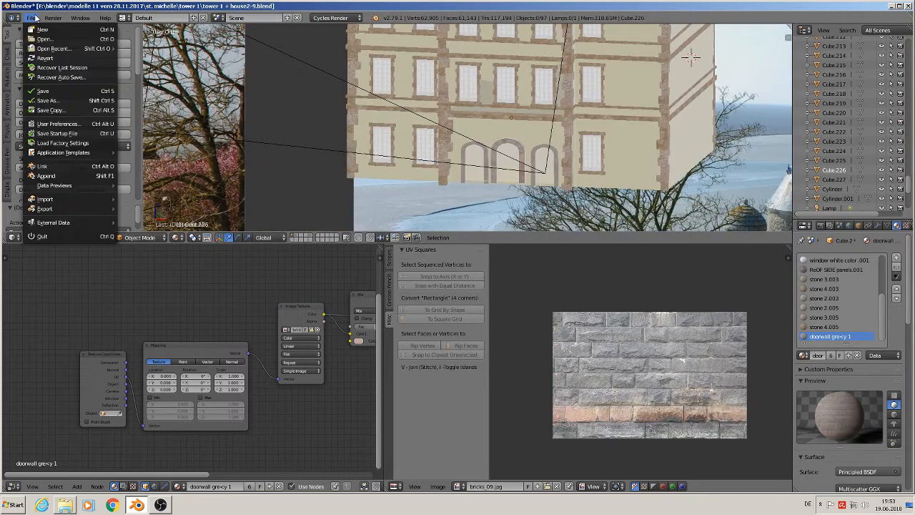
left_click(51, 92)
Add a cube in the empty space beside the building and scale it down to roughly half the building's height.
middle_click_drag(502, 110, 469, 195)
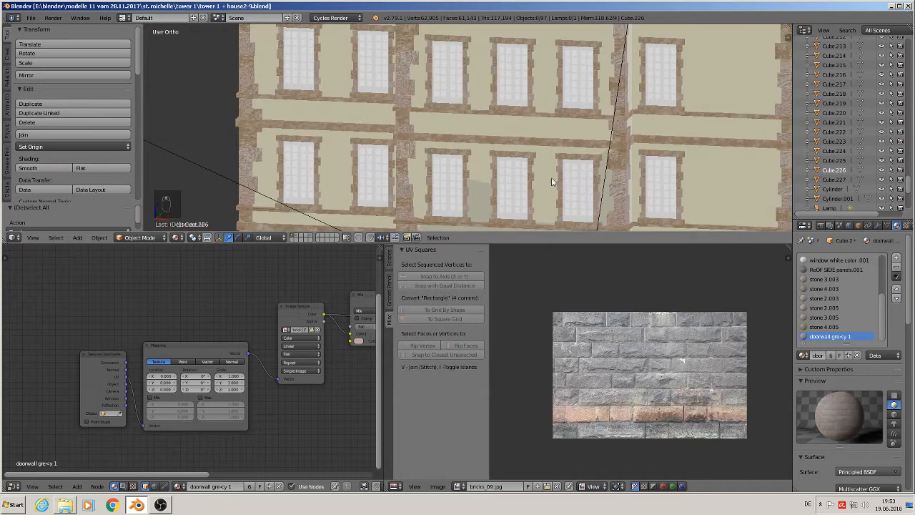
middle_click_drag(467, 151, 379, 112)
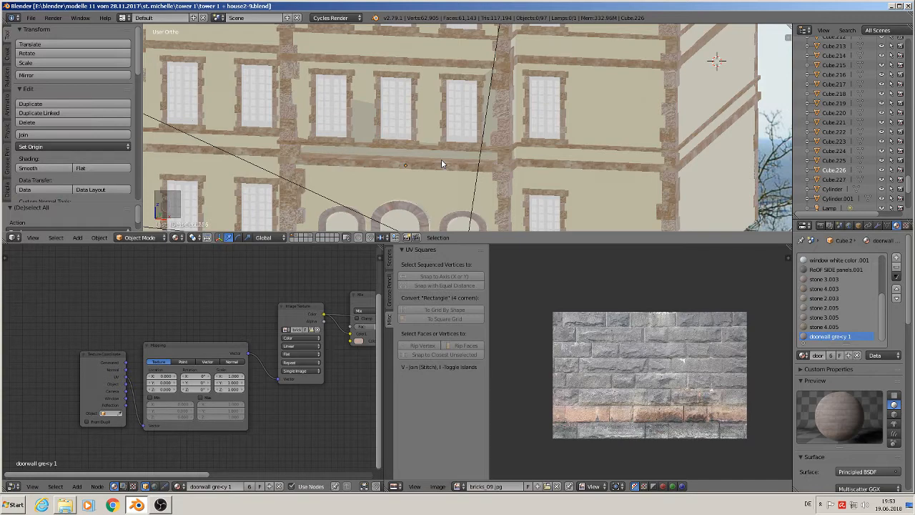
scroll(441, 164, "down", 5)
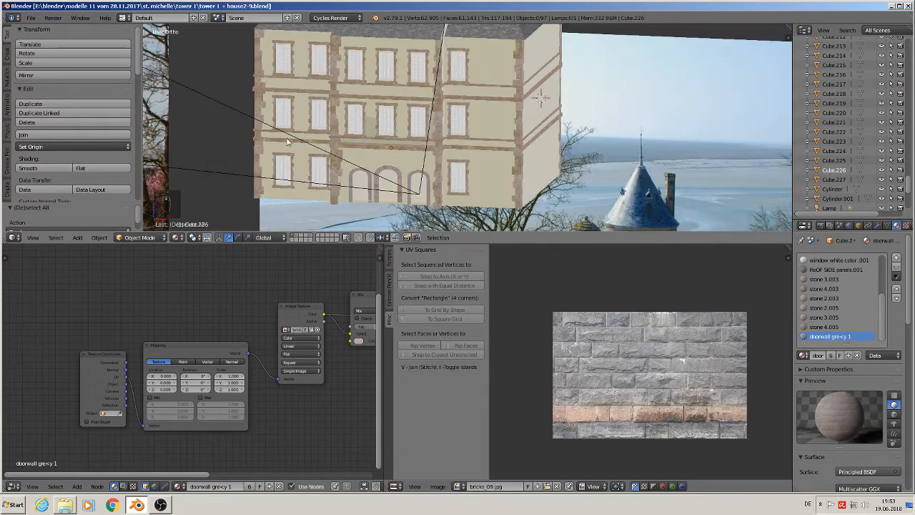
middle_click_drag(441, 164, 364, 84)
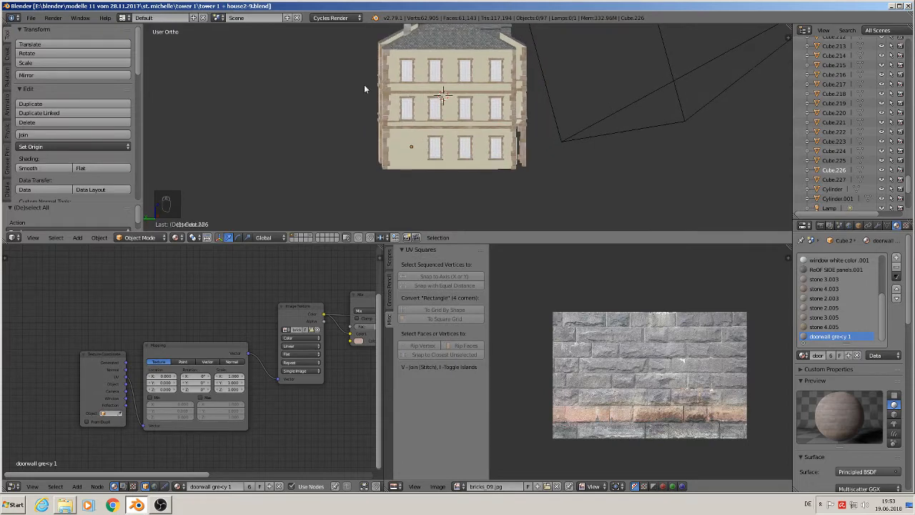
left_click(289, 121)
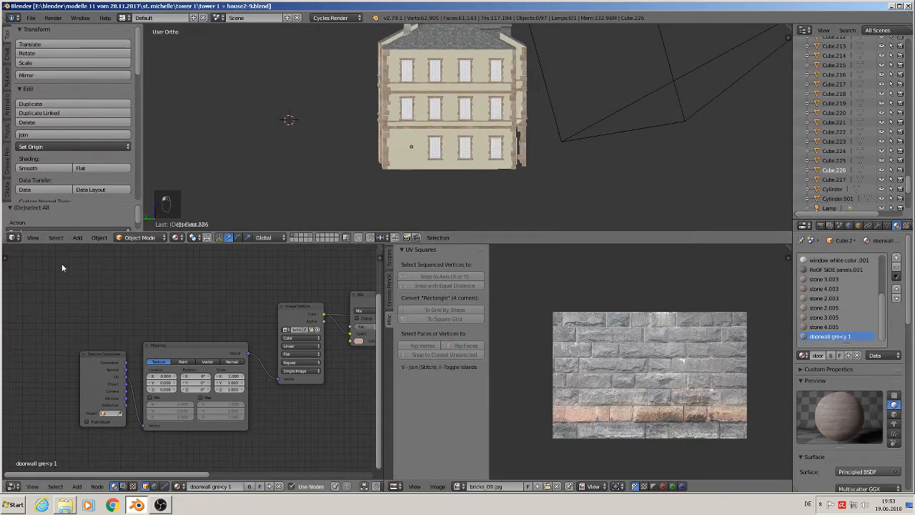
left_click(78, 237)
mouse_move(142, 227)
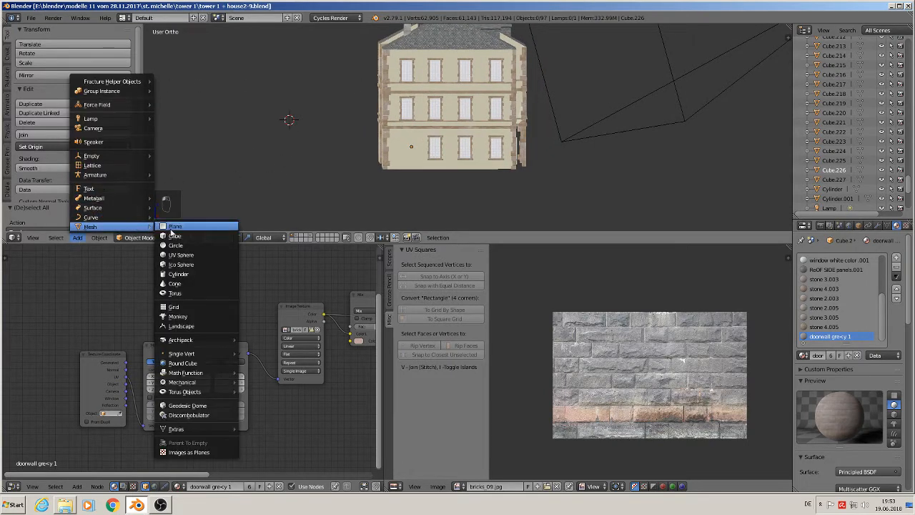
left_click(175, 237)
key("s")
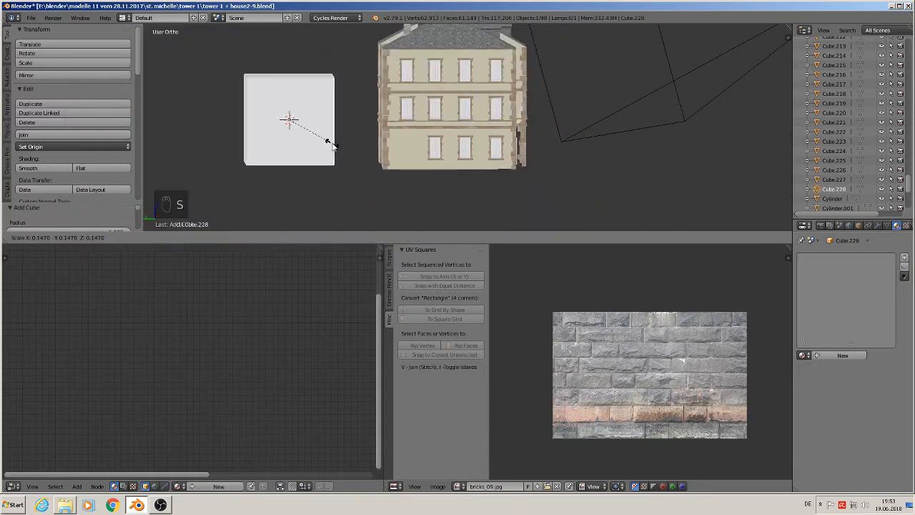
left_click(332, 145)
In front view, move the cube along X and Z beside the building and shrink it to align with the wall's edge and base.
key("KP_1")
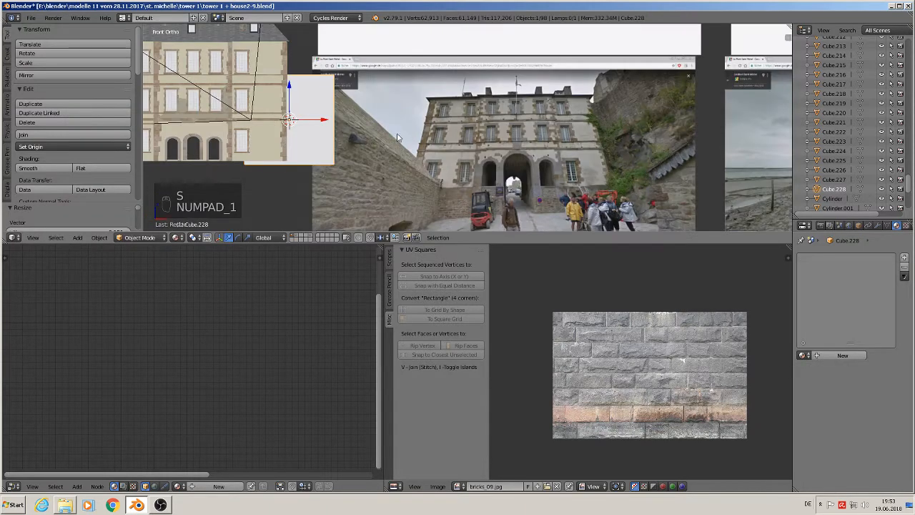
key("s")
left_click(342, 146)
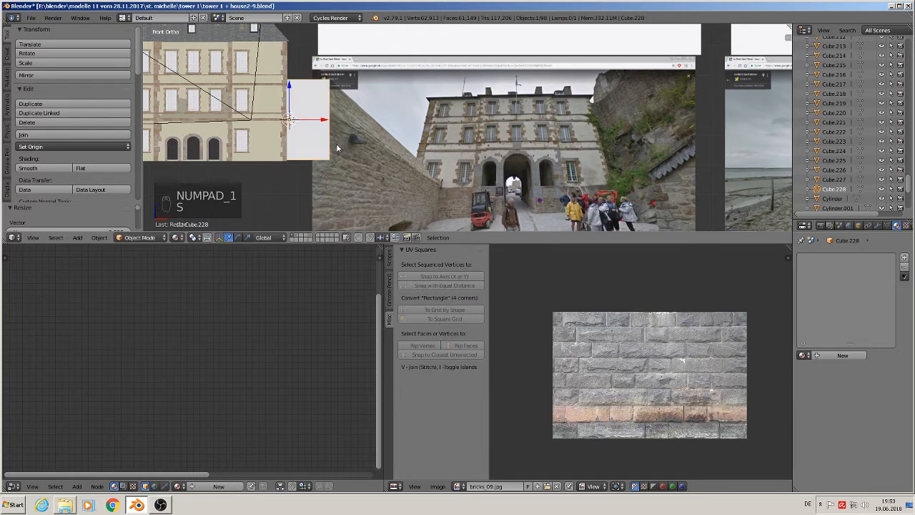
key("s")
key("x")
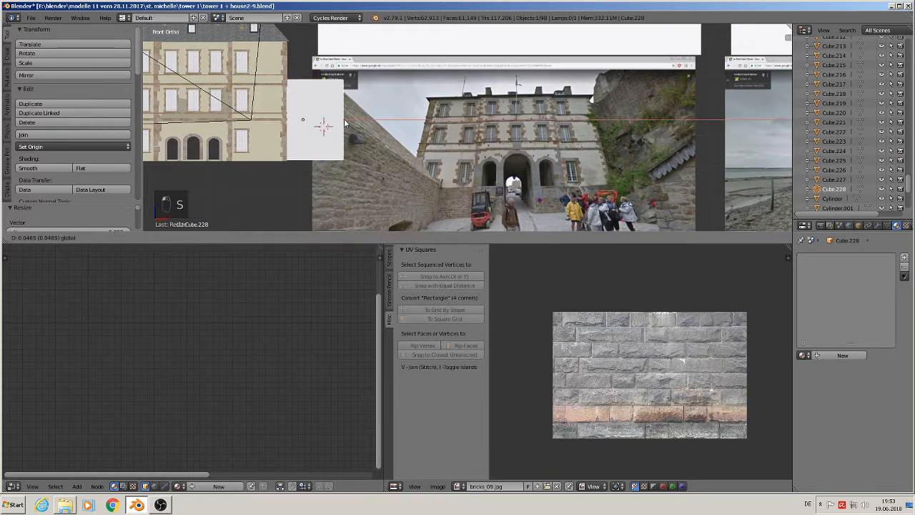
left_click(356, 122)
key("g")
key("z")
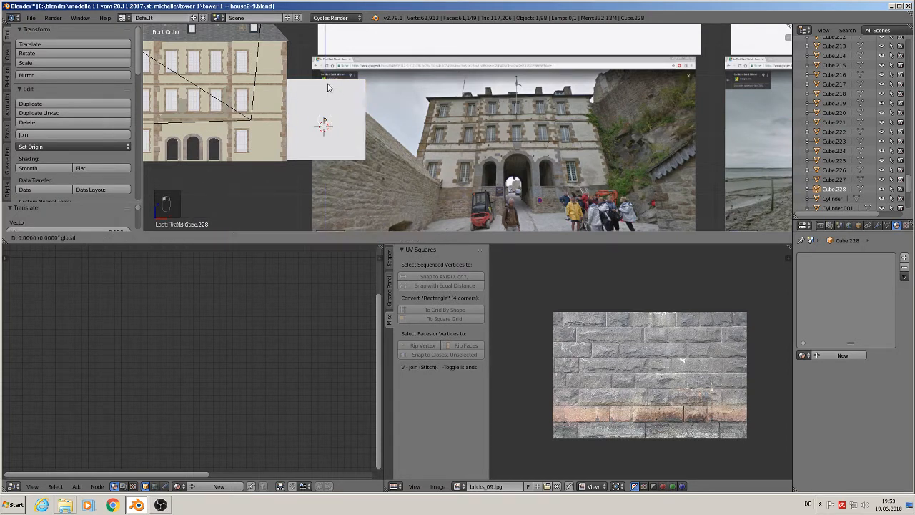
left_click(330, 93)
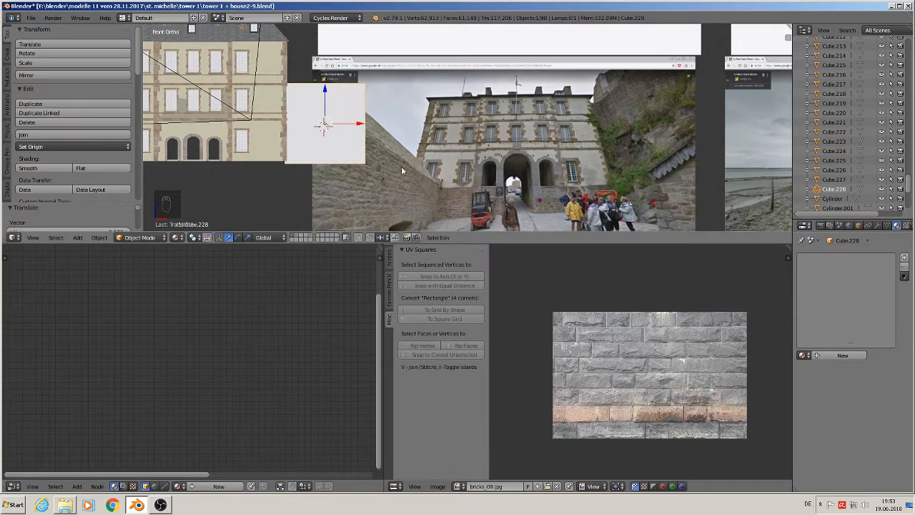
key("s")
left_click(394, 166)
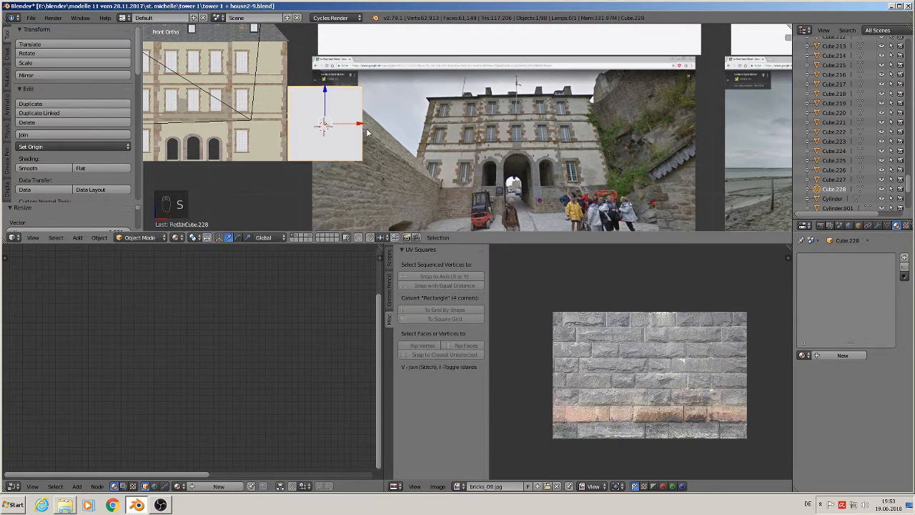
Move the cube along Y in front of the building and stretch it along Y into a long block.
middle_click_drag(366, 133, 443, 143)
key("g")
key("y")
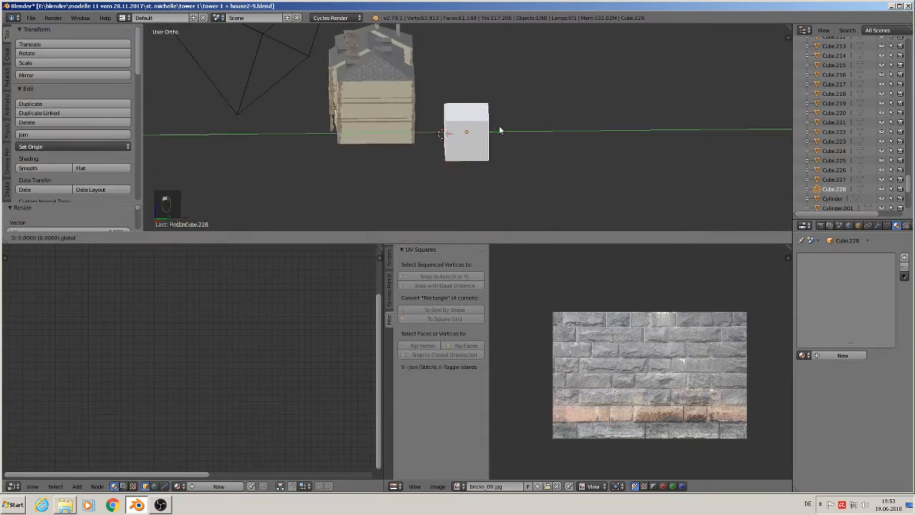
left_click(344, 124)
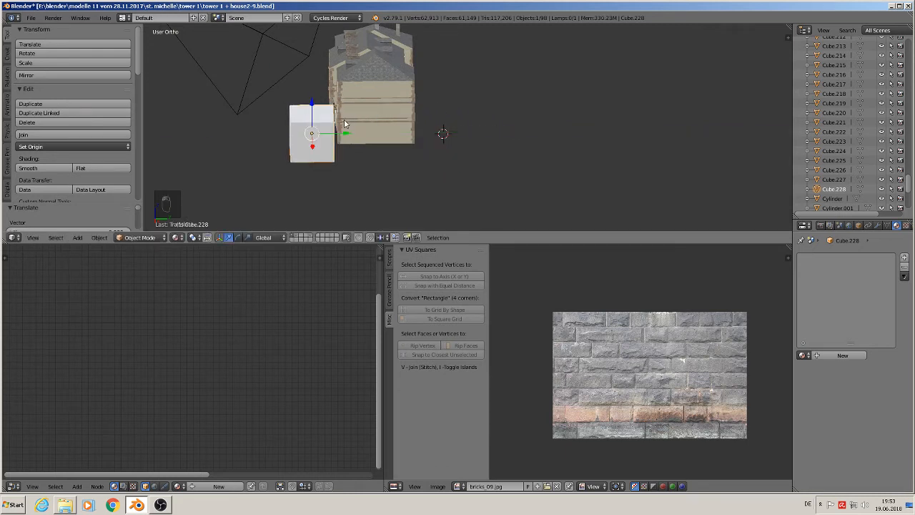
middle_click_drag(345, 125, 453, 122, "shift")
key("s")
key("y")
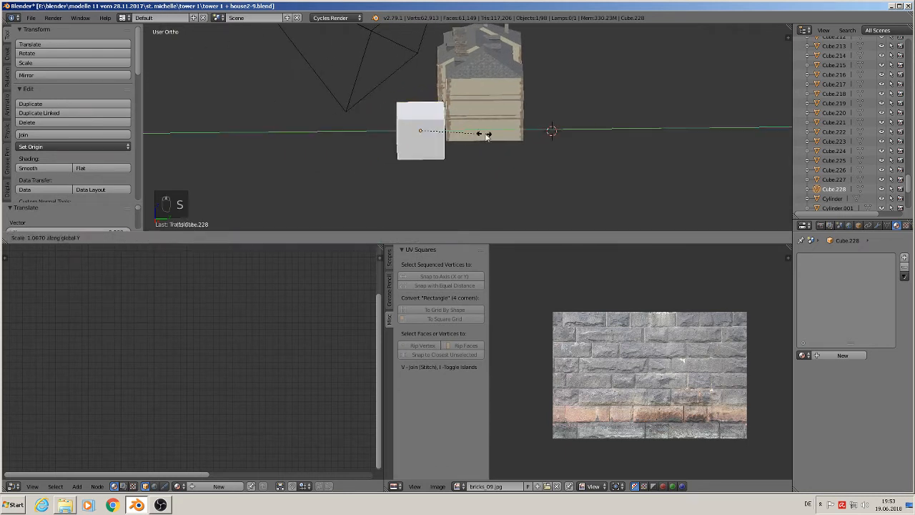
left_click(550, 145)
Shift the long block forward along Y and move it along X across to the opposite end of the front facade.
middle_click_drag(522, 148, 603, 148)
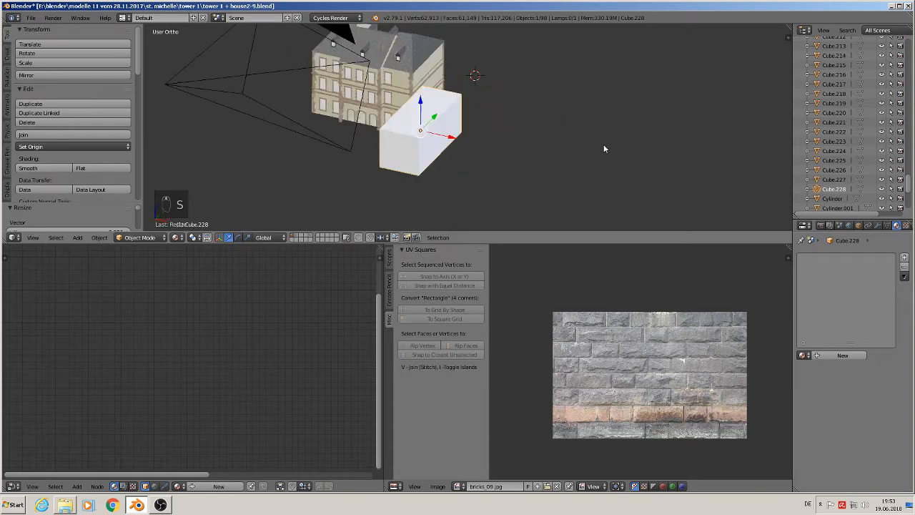
key("KP_1")
scroll(500, 151, "up", 1)
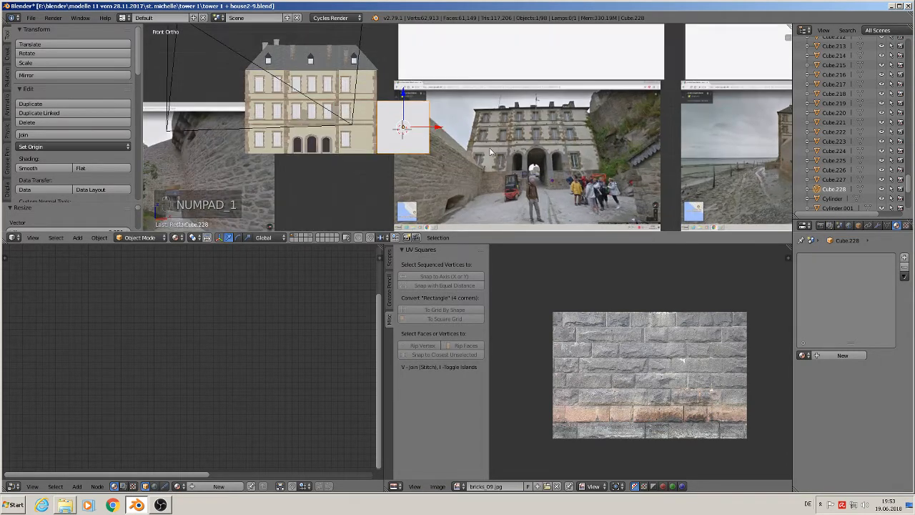
key("KP_3")
key("KP_3")
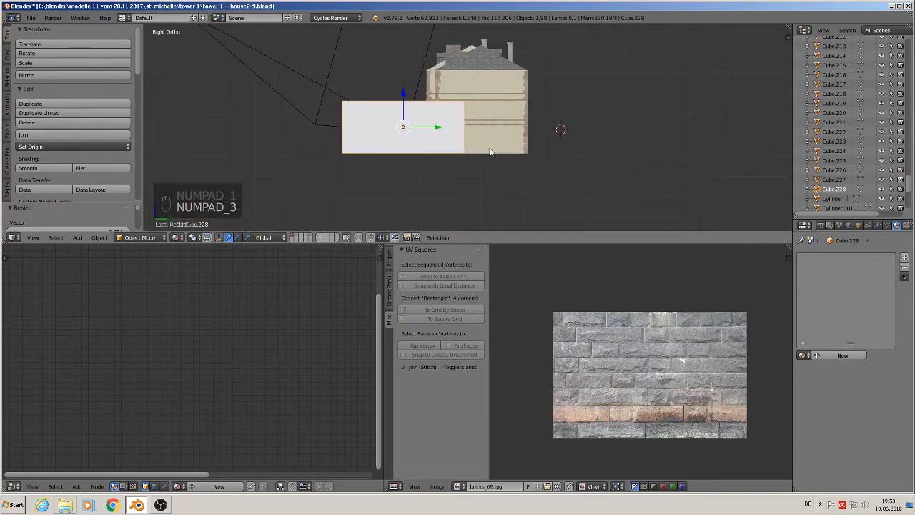
key("ctrl+KP_3")
scroll(336, 113, "up", 1)
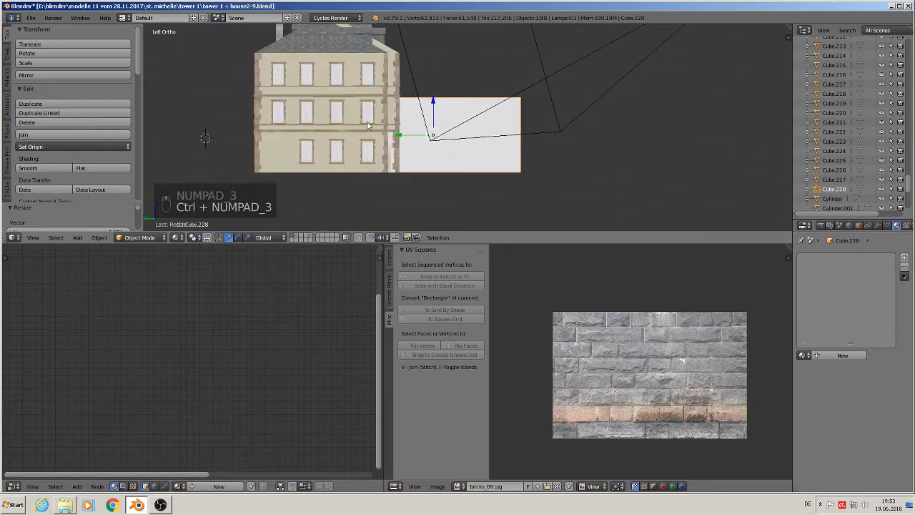
left_click_drag(403, 136, 443, 138)
middle_click_drag(443, 138, 512, 131)
left_click_drag(506, 135, 316, 155)
middle_click_drag(316, 156, 405, 136)
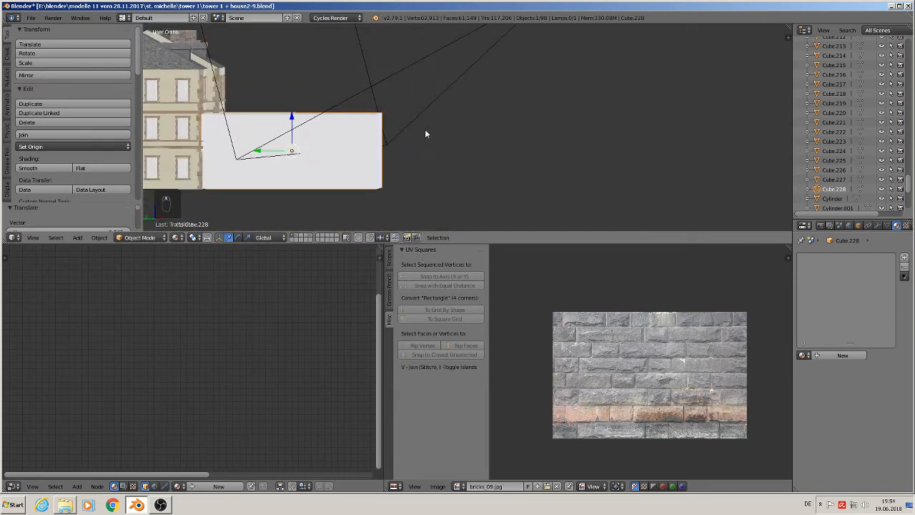
In left side view, fine-tune the block's Y position against the building's front corner.
key("KP_1")
key("ctrl+KP_3")
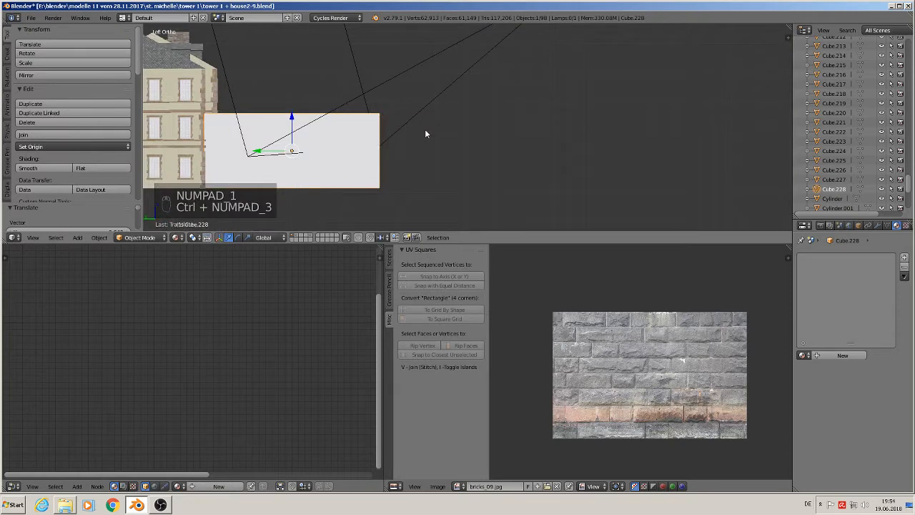
middle_click_drag(367, 210, 545, 140, "shift")
middle_click_drag(434, 116, 411, 163, "shift")
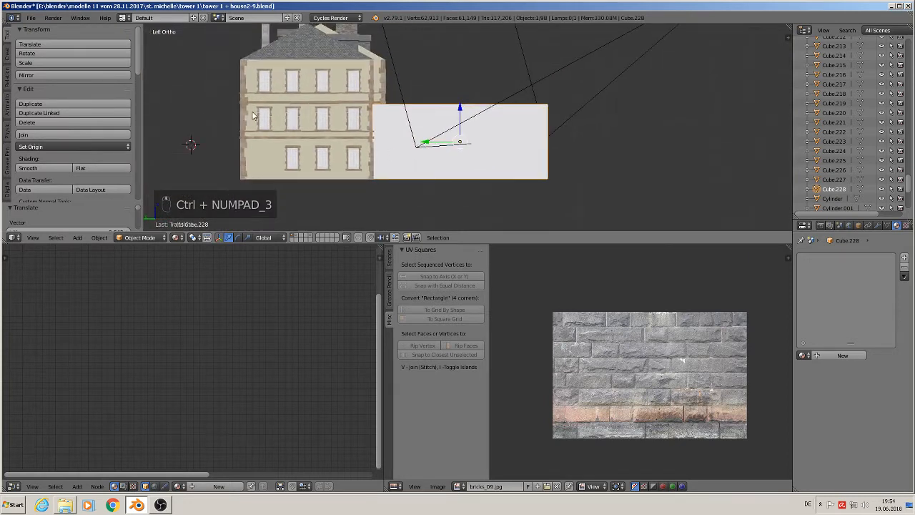
mouse_move(439, 141)
left_mouse_down()
mouse_move(306, 133)
mouse_move(457, 141)
mouse_move(437, 138)
left_mouse_up()
mouse_move(436, 137)
middle_mouse_down()
mouse_move(331, 144)
mouse_move(427, 135)
middle_mouse_up()
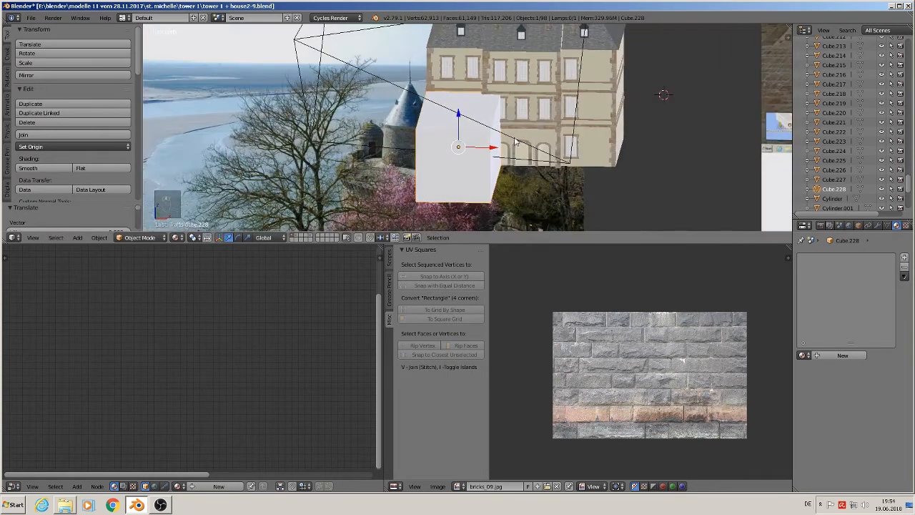
Examine the street and shoreline reference photos to see how the adjoining building and walls connect to the main building.
middle_click_drag(550, 152, 478, 158)
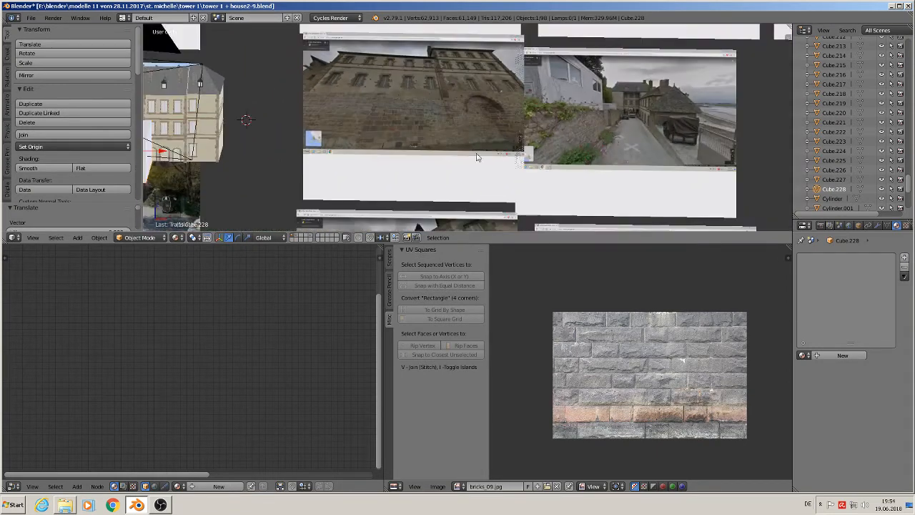
middle_click_drag(669, 105, 572, 124, "shift")
scroll(573, 124, "up", 6)
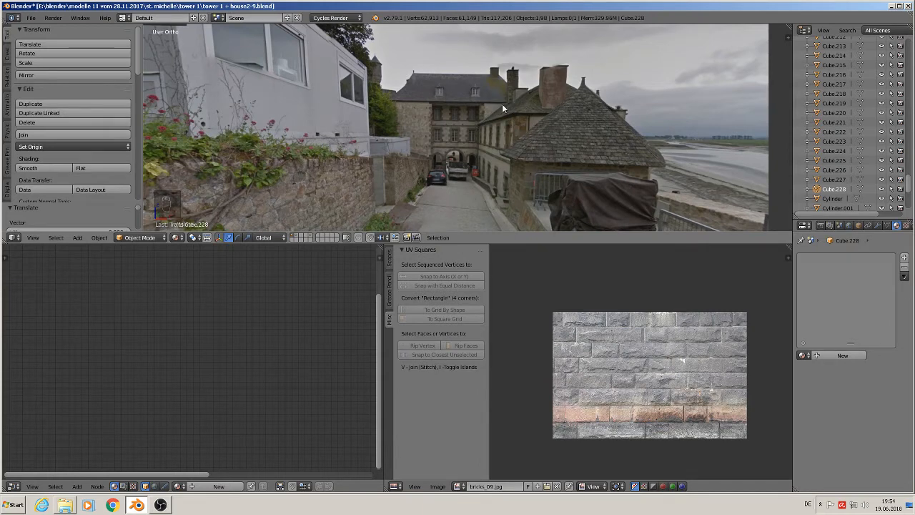
scroll(569, 143, "down", 6)
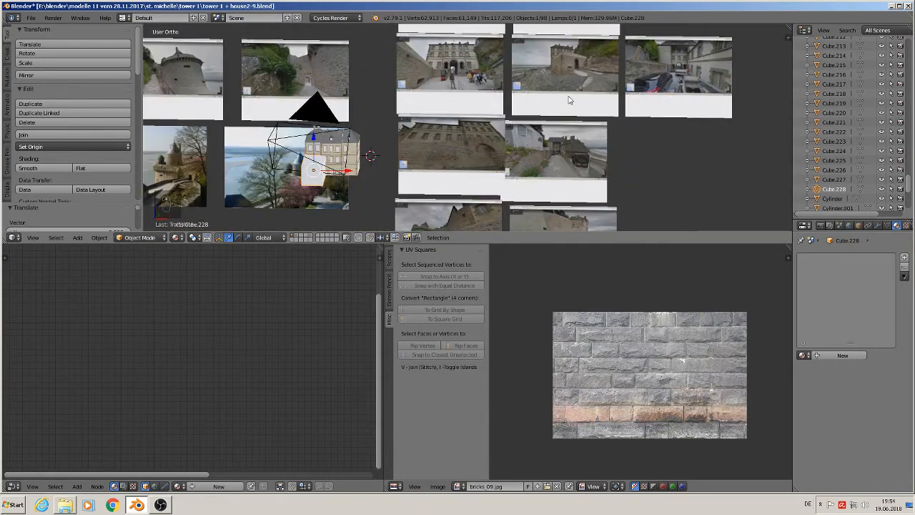
middle_click_drag(570, 100, 599, 26, "shift")
scroll(621, 179, "up", 9)
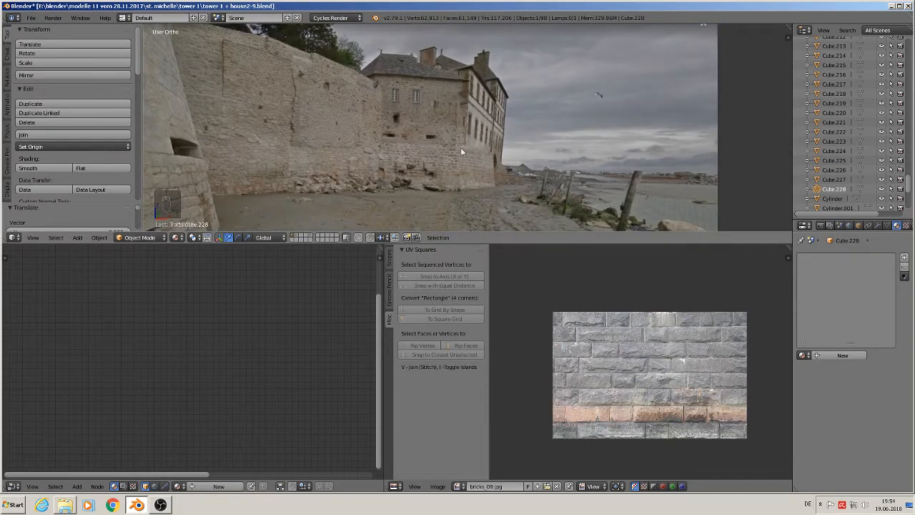
scroll(447, 167, "down", 6)
middle_click_drag(262, 167, 343, 130, "shift")
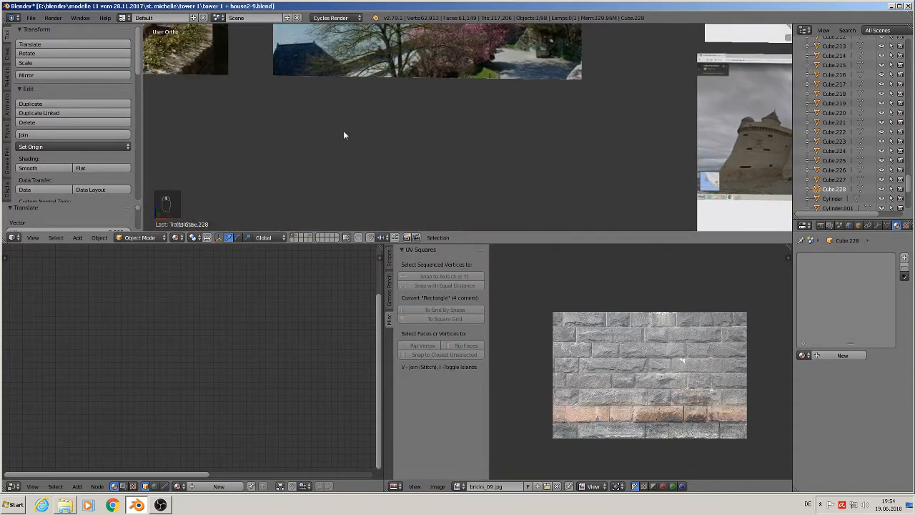
scroll(236, 143, "down", 2)
scroll(235, 143, "down", 4)
middle_click_drag(286, 93, 476, 138, "shift")
scroll(478, 137, "up", 8)
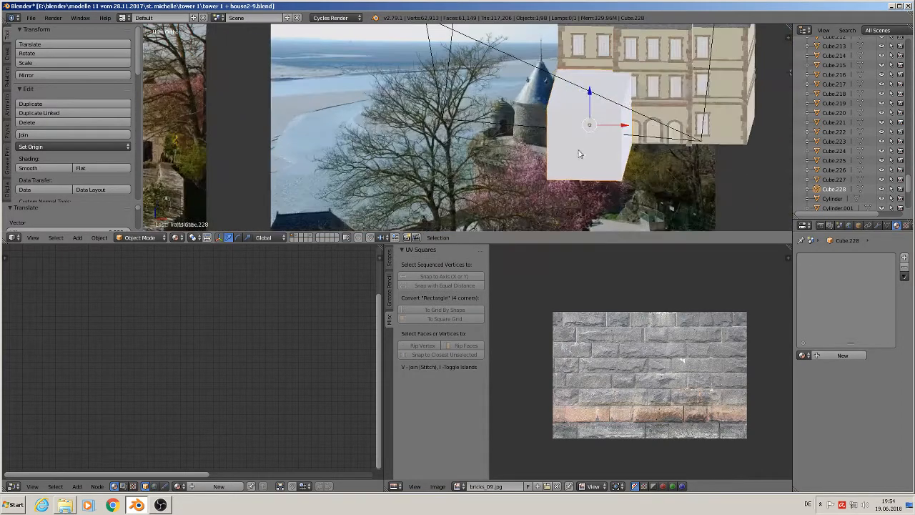
Narrow the long block along X and shift it along X so its outer side lines up with the building's side wall.
middle_click_drag(595, 152, 398, 133, "shift")
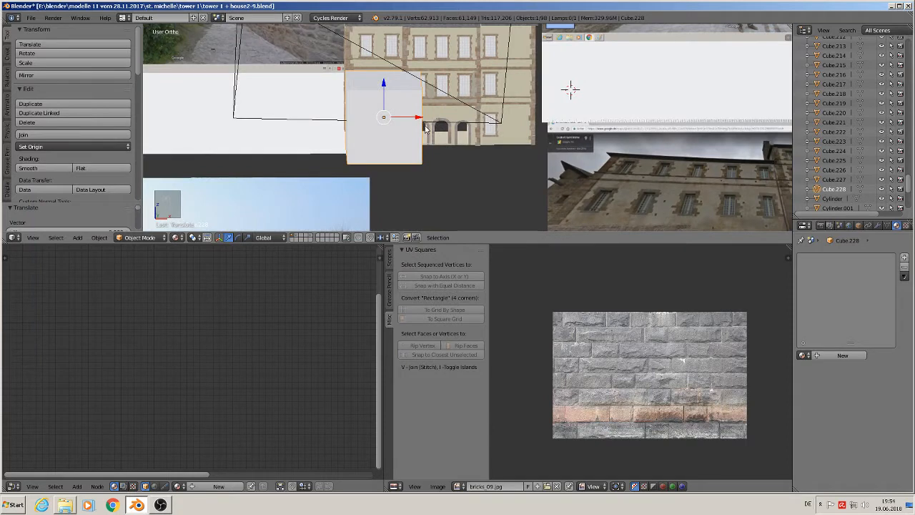
key("s")
left_click(426, 122)
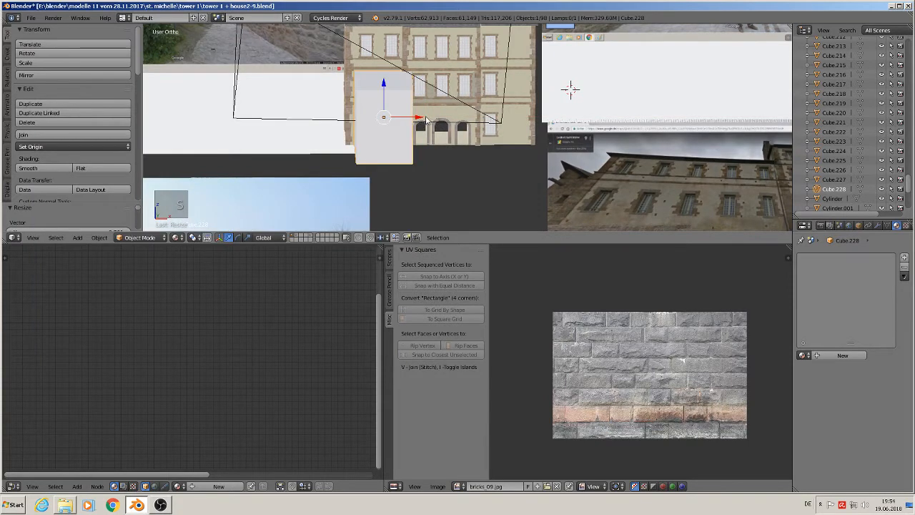
left_click_drag(426, 121, 412, 122)
middle_click_drag(412, 122, 457, 129)
scroll(456, 128, "down", 2)
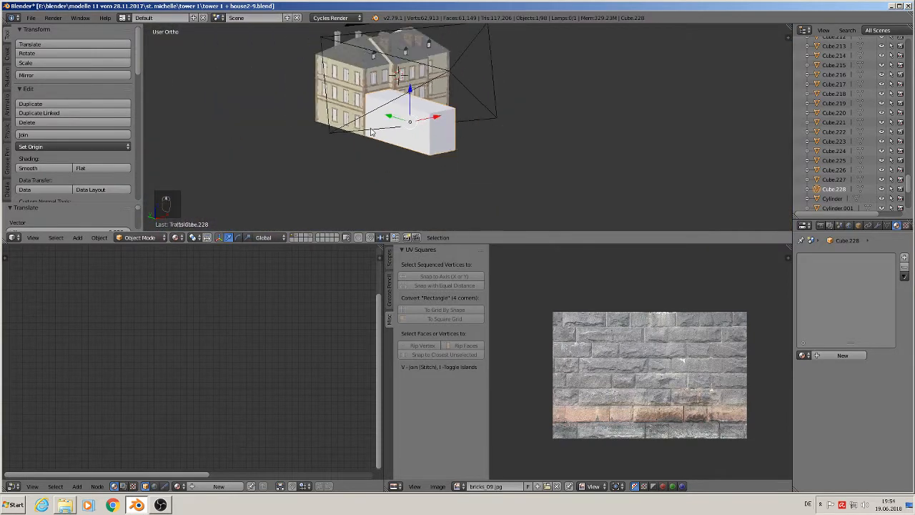
middle_click_drag(370, 129, 423, 135)
scroll(423, 134, "up", 2)
scroll(380, 132, "up", 1)
key("KP_1")
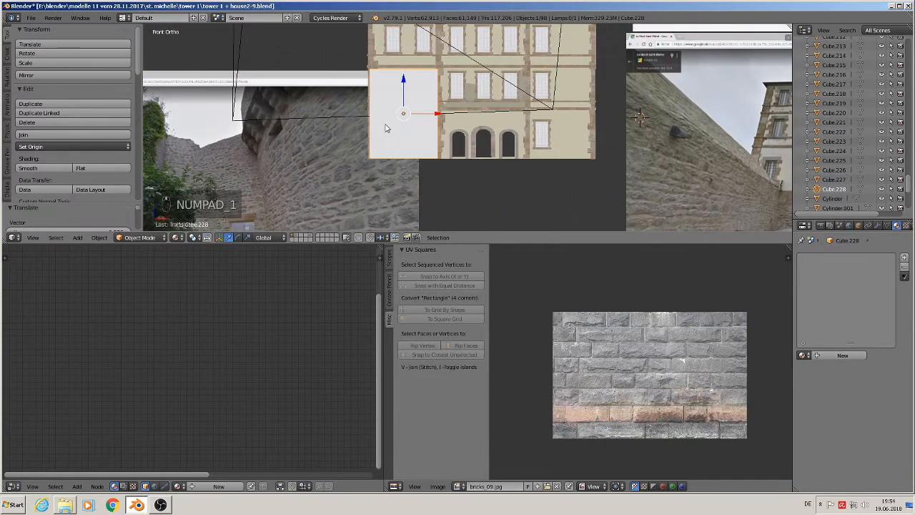
In left side view, add two horizontal loop cuts to the block, level with the top and bottom of the neighbouring upper window row.
key("ctrl+KP_3")
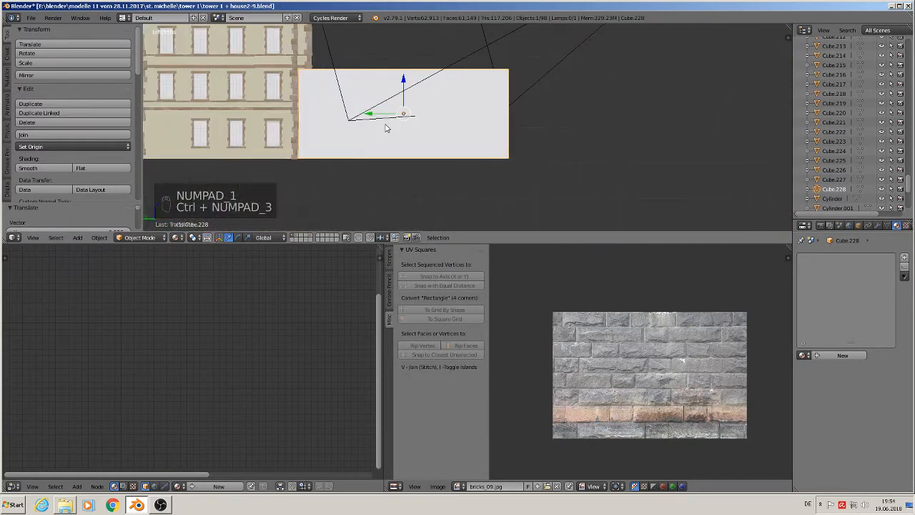
scroll(386, 128, "up", 3)
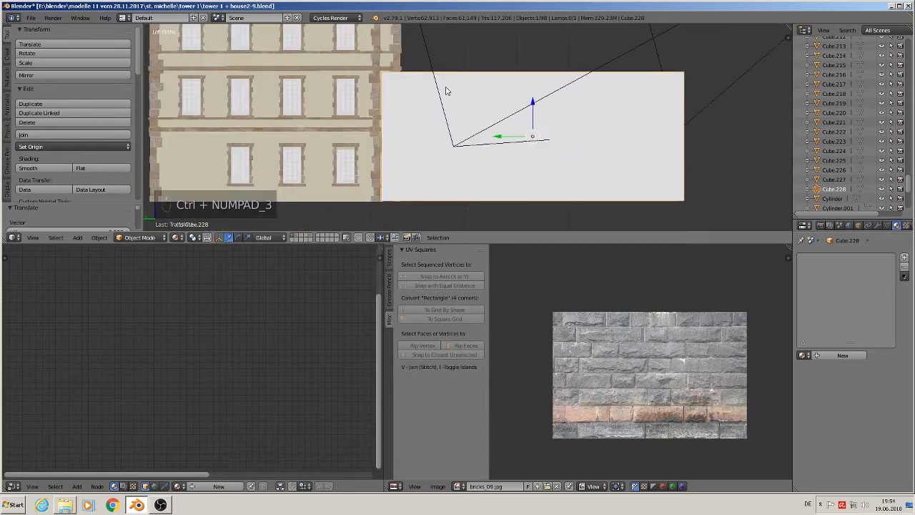
key("Tab")
key("ctrl+r")
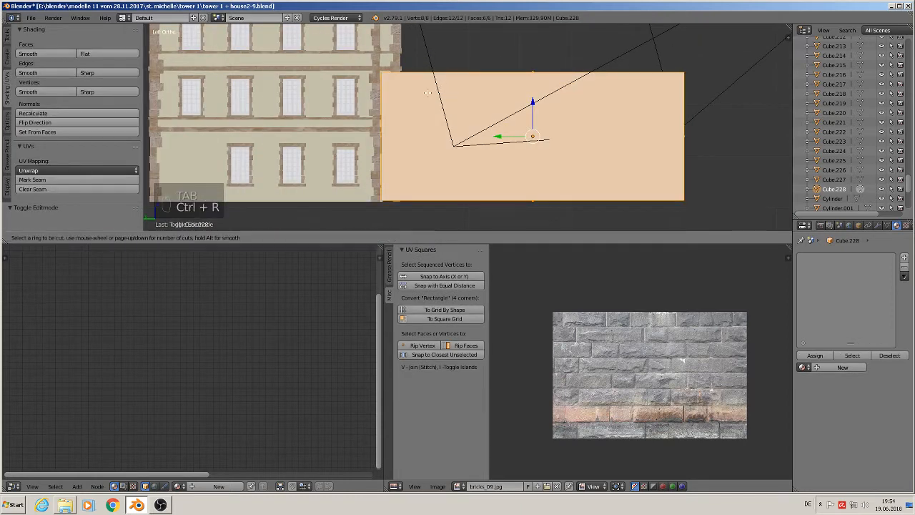
left_click(402, 105)
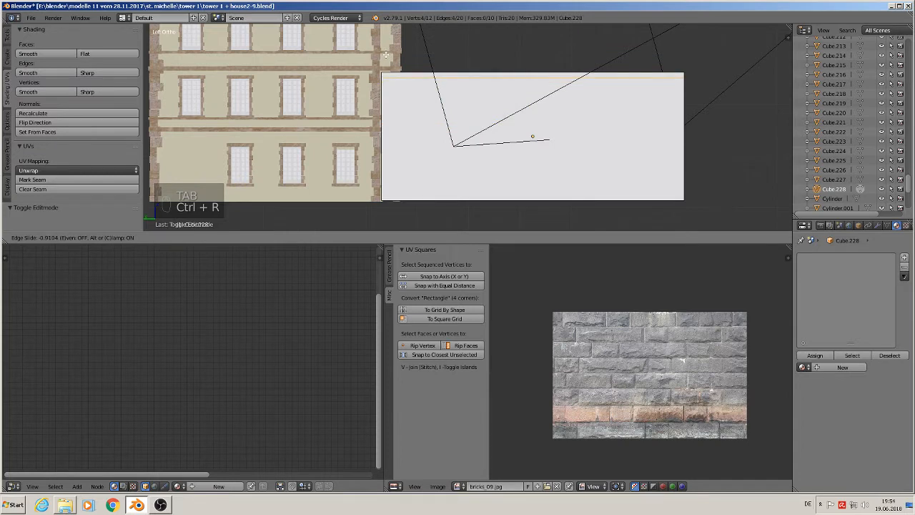
left_click(371, 125)
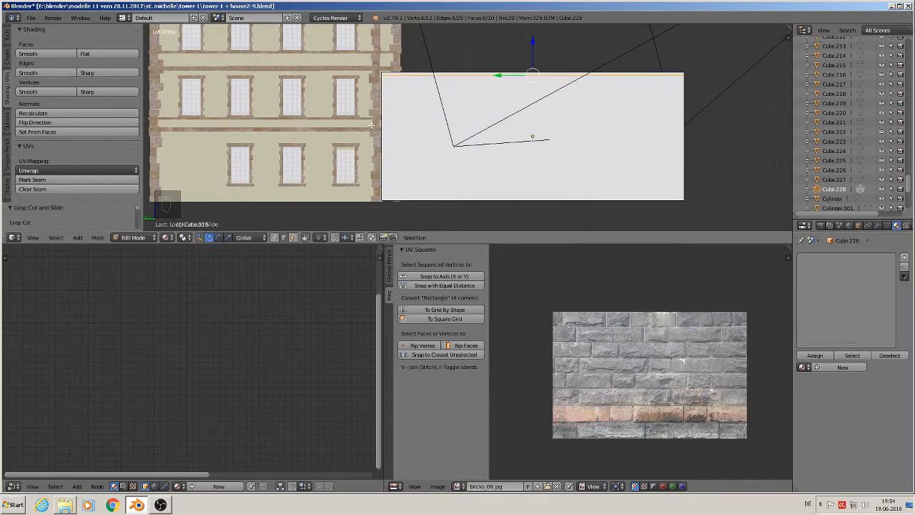
key("ctrl+r")
left_click(384, 134)
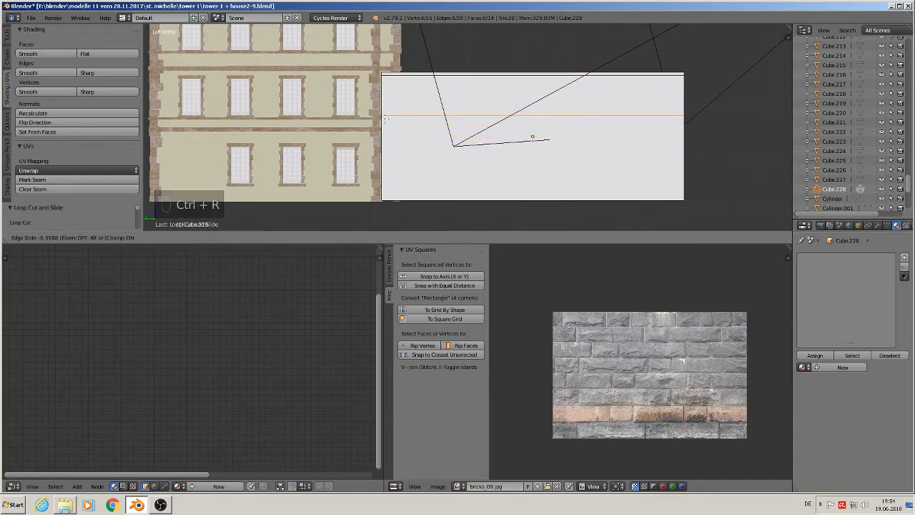
left_click(384, 121)
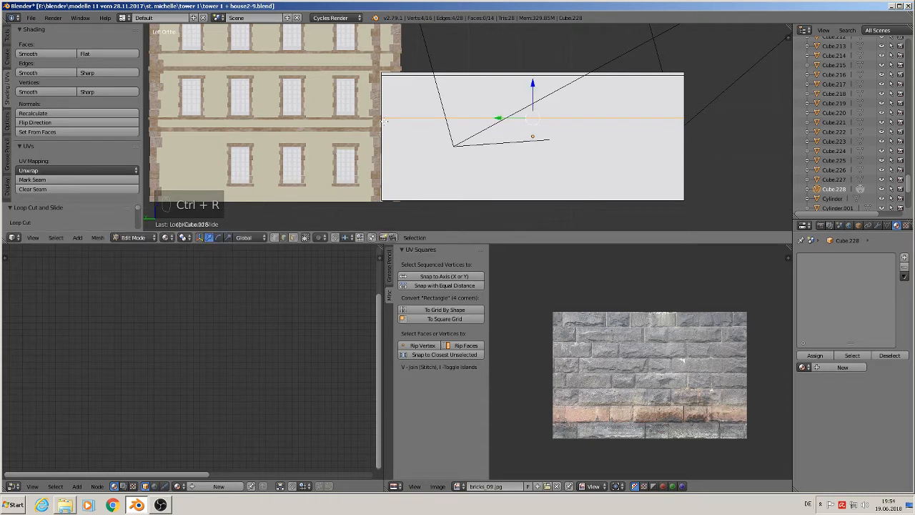
Add two more horizontal loop cuts to the block, level with the top and bottom of the building's ground-floor windows.
key("ctrl+r")
left_click(398, 155)
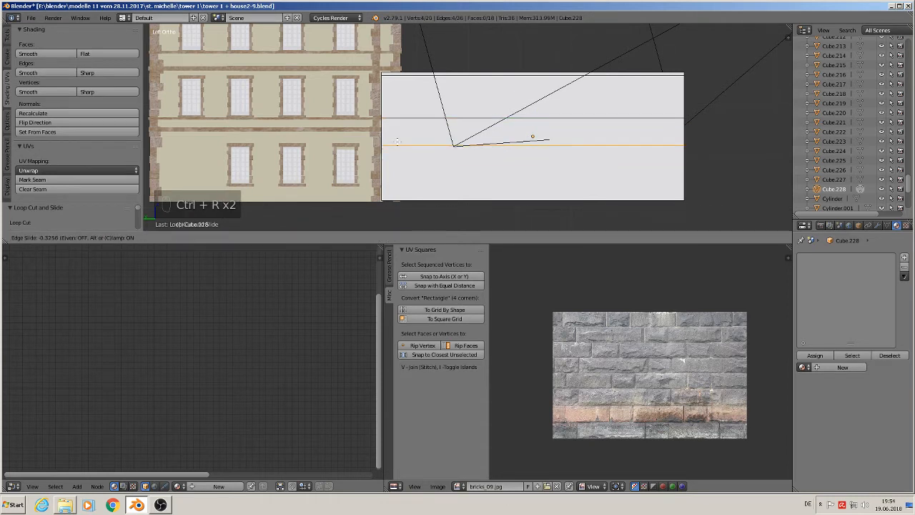
left_click(398, 141)
key("ctrl+r")
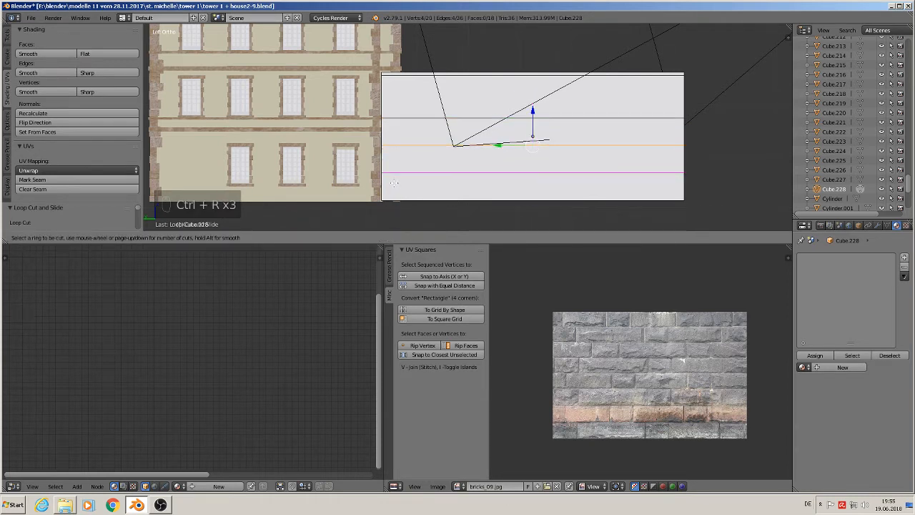
left_click(390, 183)
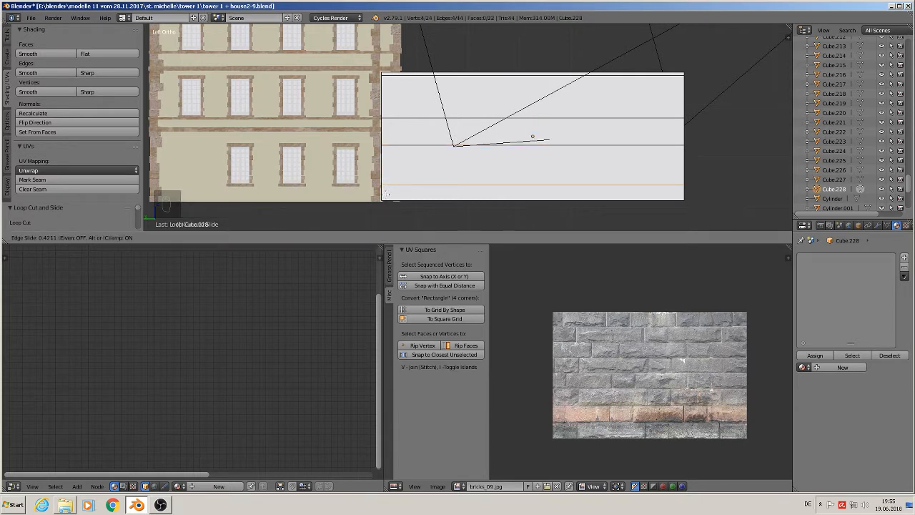
Place the horizontal loop cut near the white block's base and add five evenly spaced vertical loop cuts across the block.
left_click(385, 193)
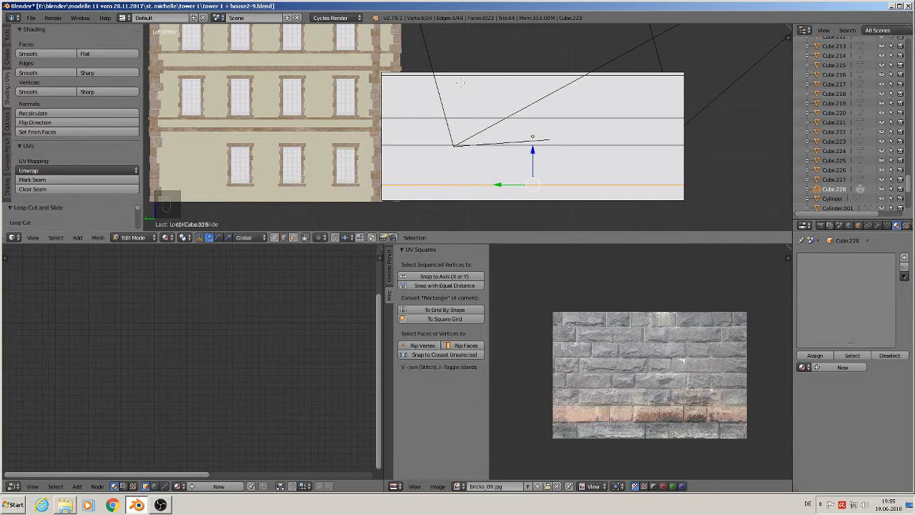
key("ctrl+r")
scroll(435, 81, "up", 3)
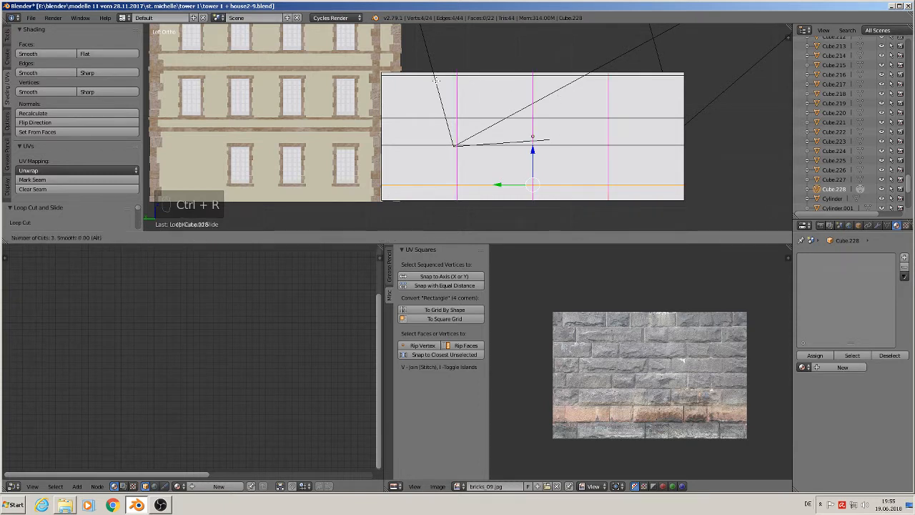
scroll(435, 80, "up", 1)
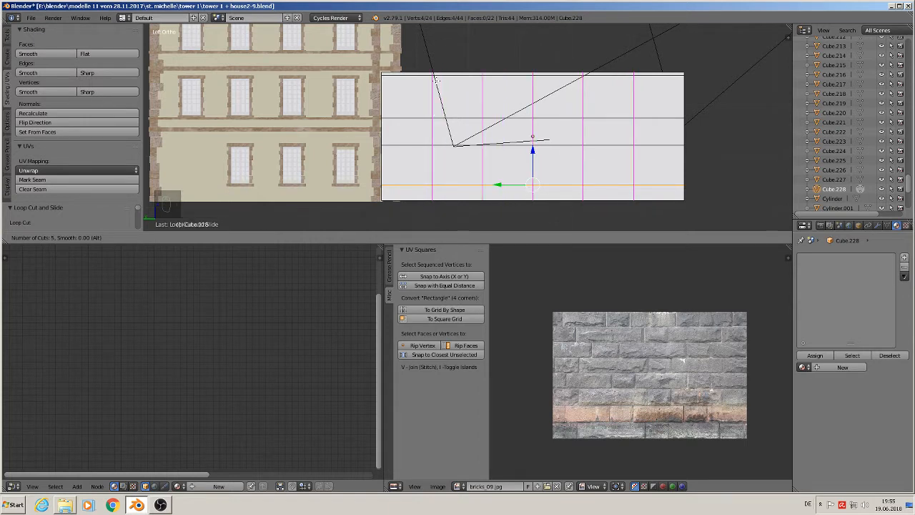
left_click(435, 81)
right_click(435, 81)
Move the vertical edge loop nearest the textured building along Y towards that building, narrowing the first column.
right_click(432, 104)
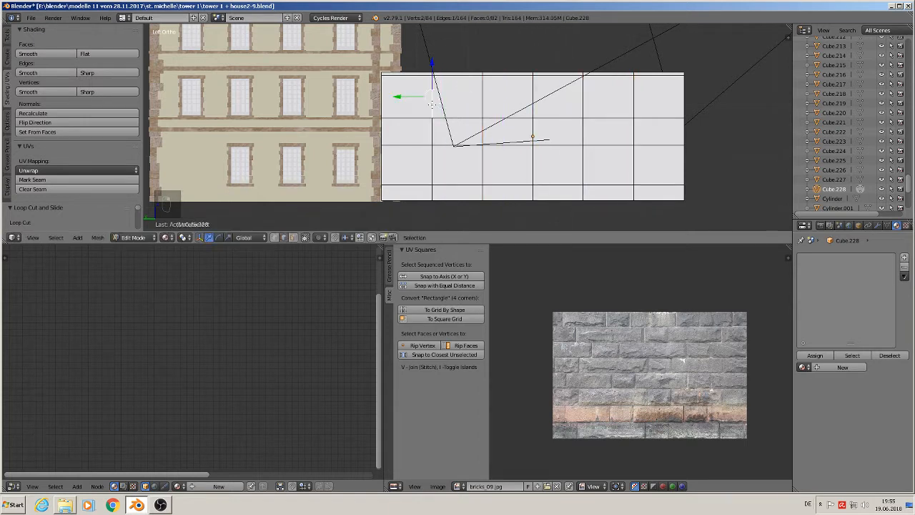
right_click(431, 104, "alt")
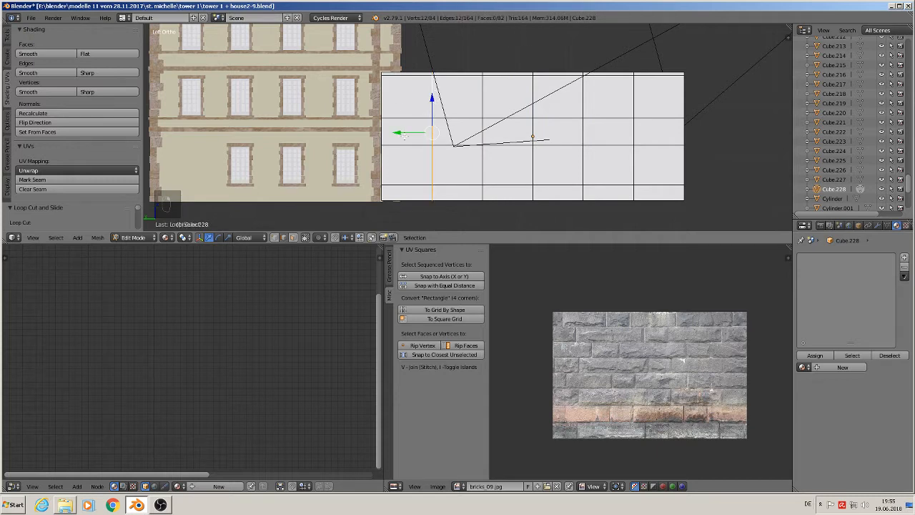
key("g")
key("y")
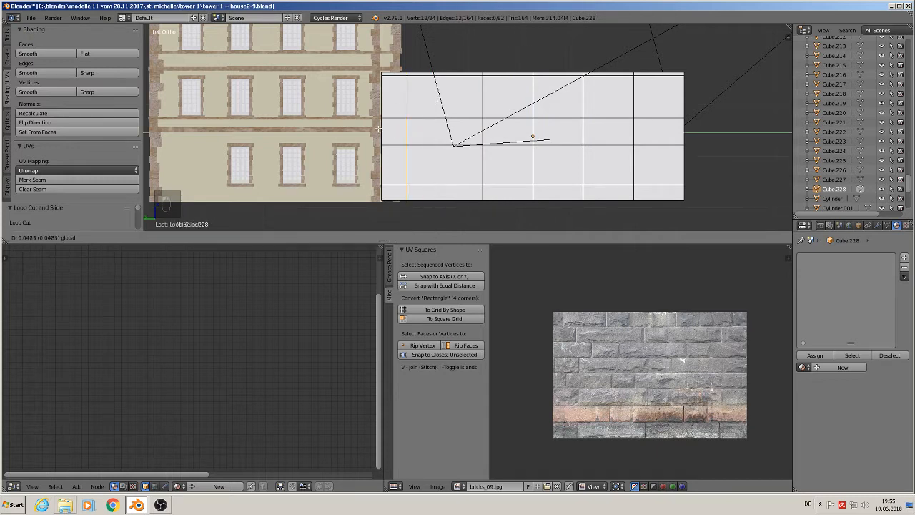
left_click(381, 127)
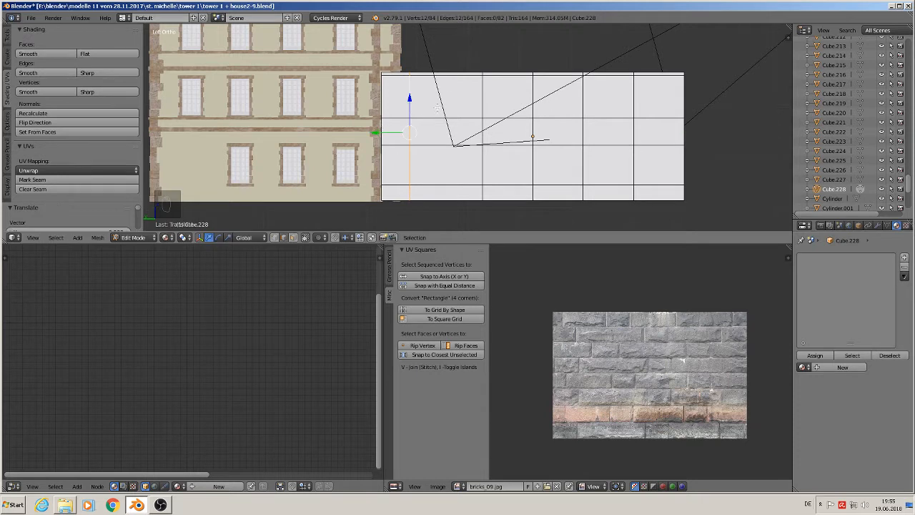
Add a vertical loop cut in the second column and shift the following edge loop about 0.034 towards the textured building.
key("ctrl+r")
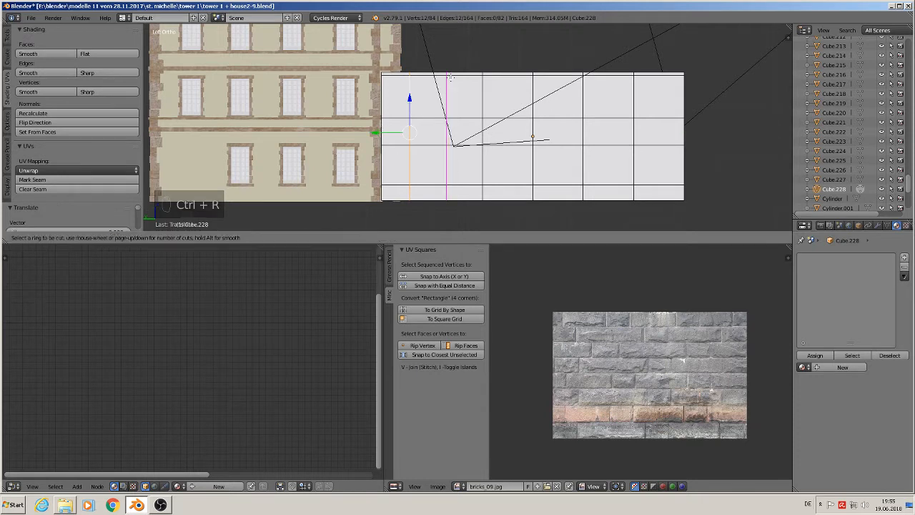
left_click(447, 77)
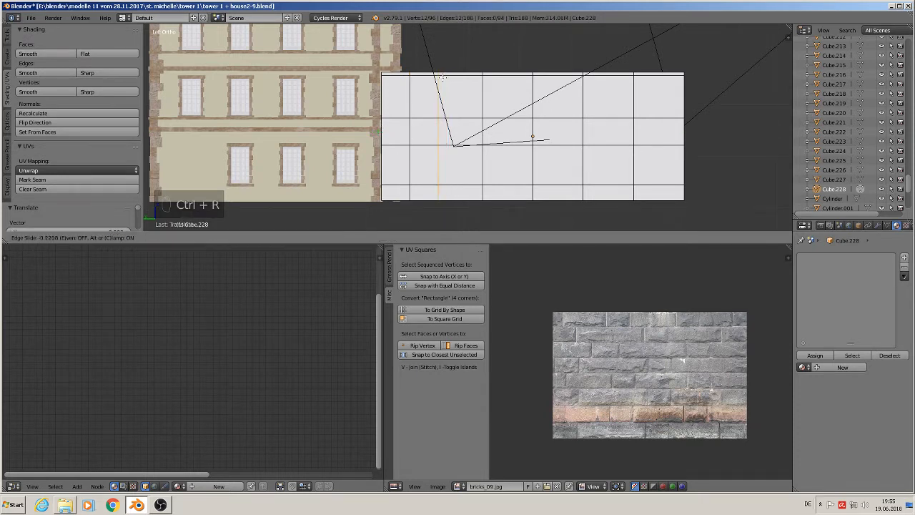
left_click(438, 76)
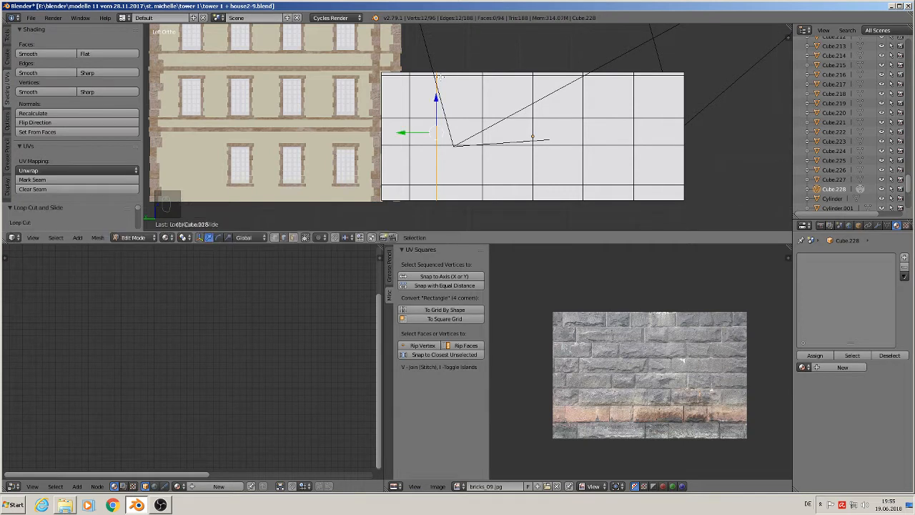
right_click(482, 97, "alt")
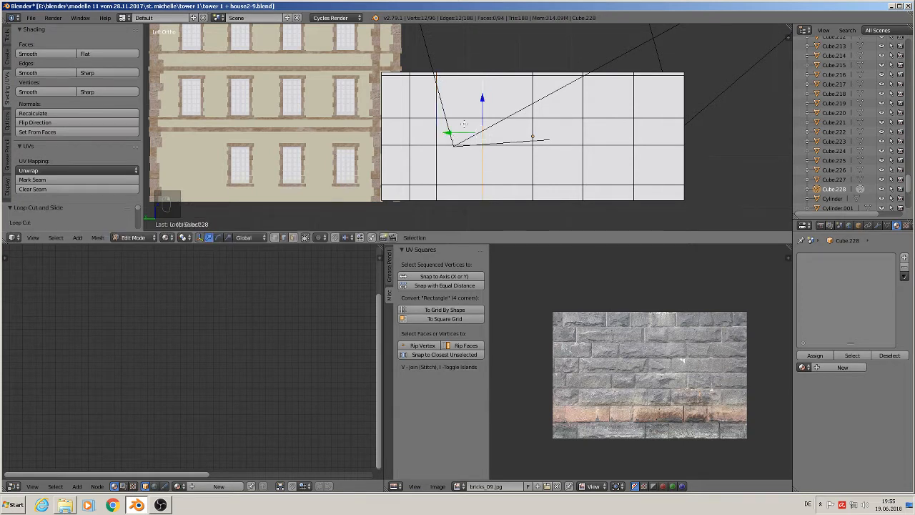
left_click_drag(448, 134, 433, 135)
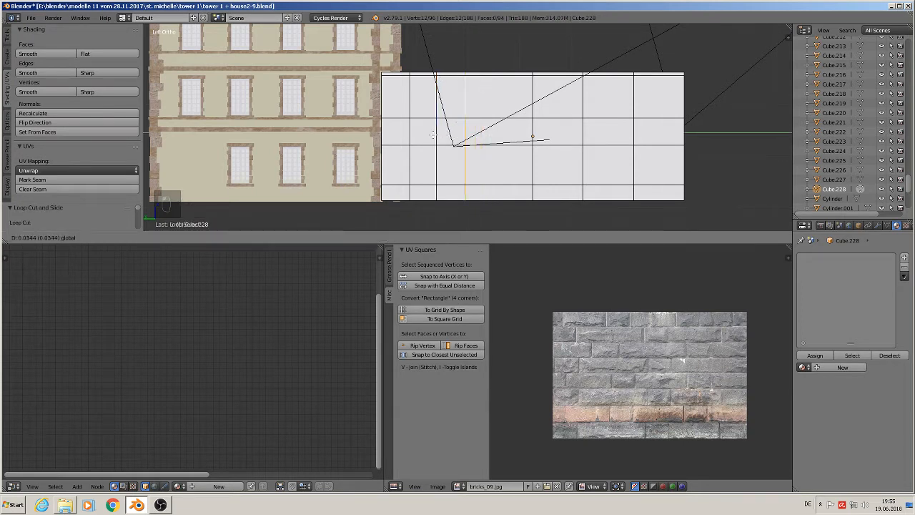
left_click(432, 134)
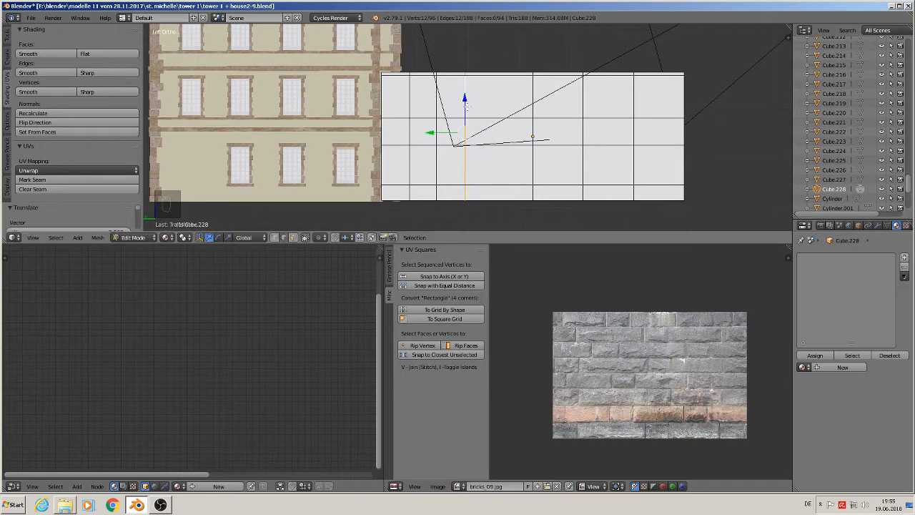
Add a vertical loop cut in the wide column before the block's centre and shift the central edge loop slightly towards the textured building.
key("ctrl+r")
left_click(506, 70)
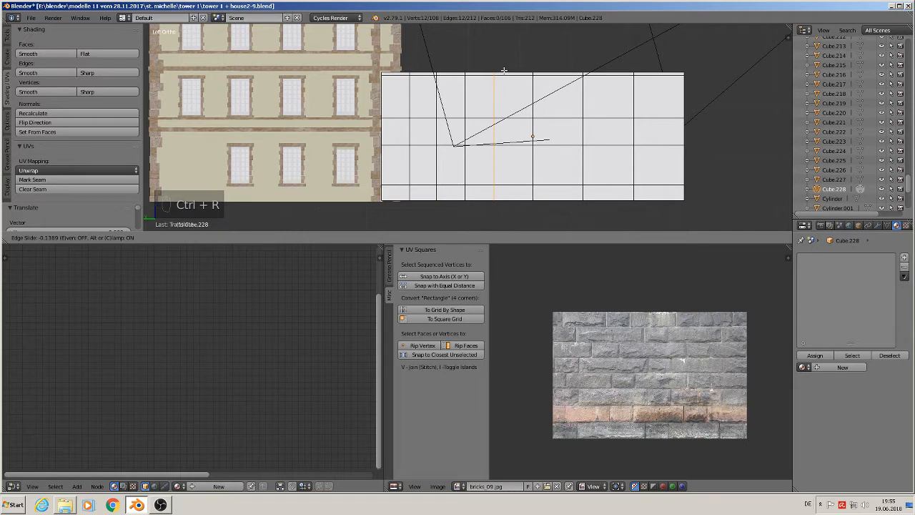
left_click(504, 70)
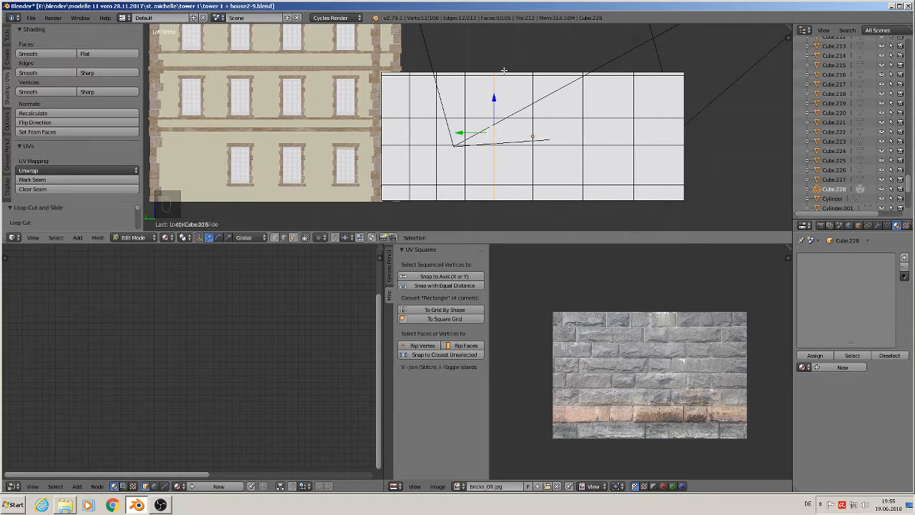
right_click(533, 96, "alt")
left_click_drag(507, 132, 500, 132)
Add a vertical loop cut just past the central loop and shift the farthest vertical loop inwards to form the last window column.
key("ctrl+r")
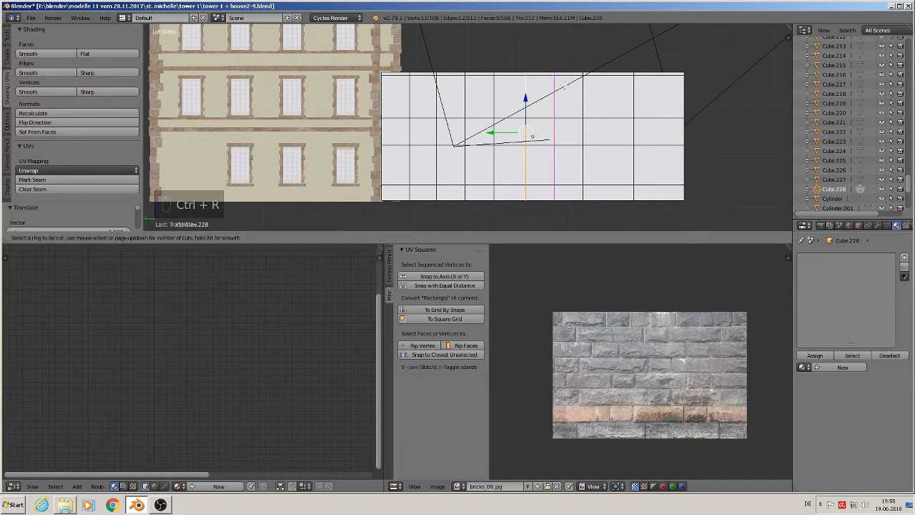
left_click(564, 84)
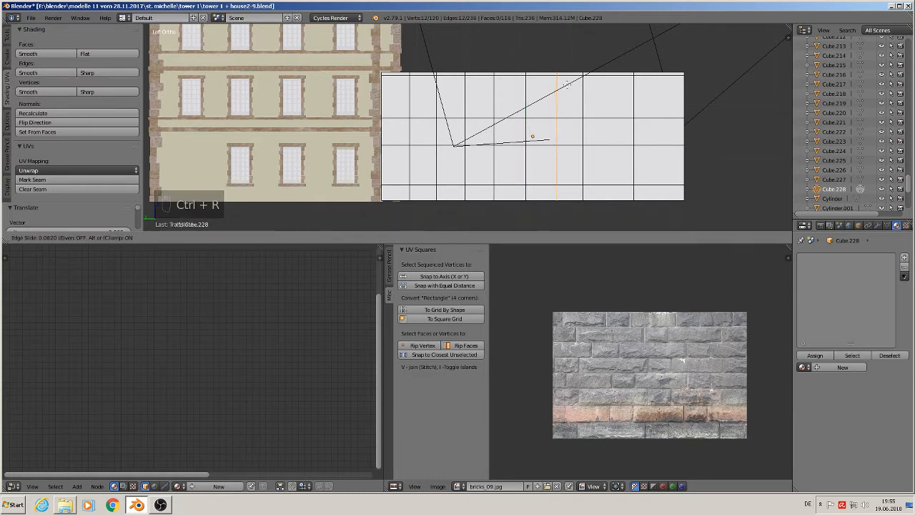
left_click(567, 85)
right_click(632, 108)
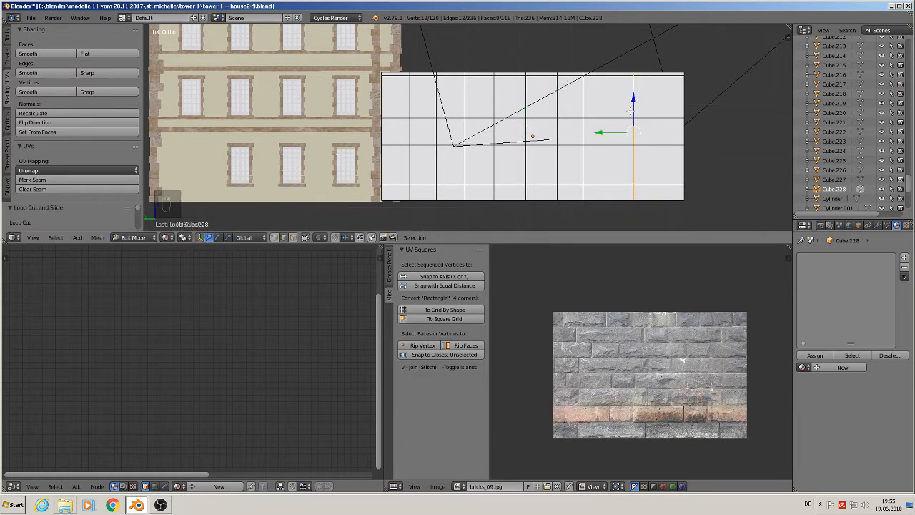
left_click_drag(610, 134, 587, 133)
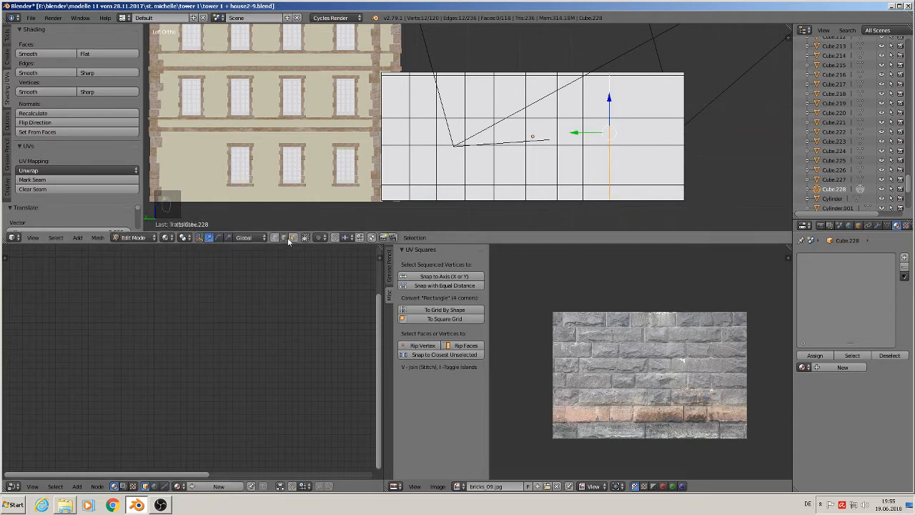
Delete only the faces of the eight outer window openings, in alternate columns of the upper and lower window rows.
right_click(427, 98)
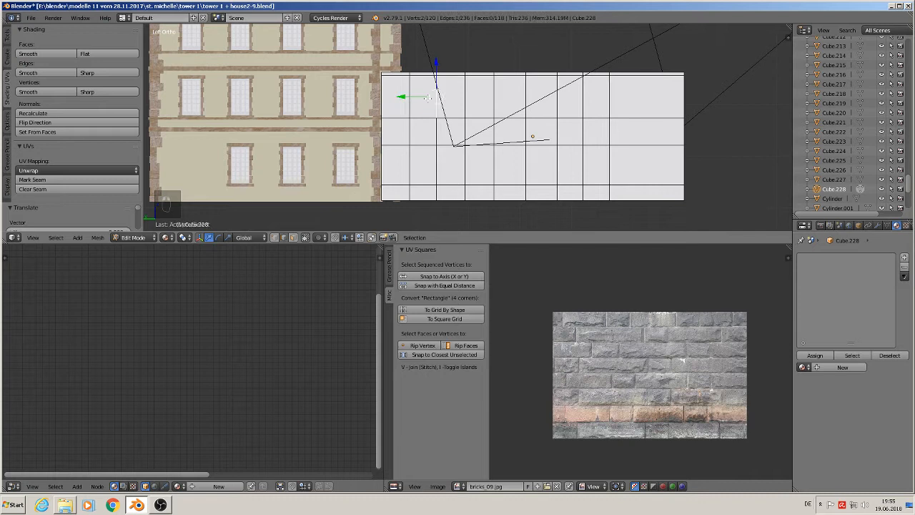
left_click(292, 237)
right_click(422, 98)
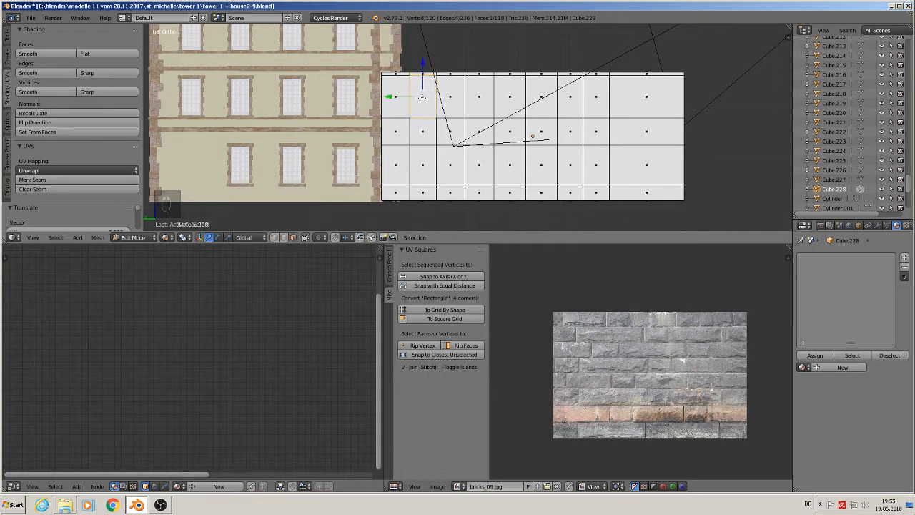
right_click(480, 97, "shift")
right_click(541, 97, "shift")
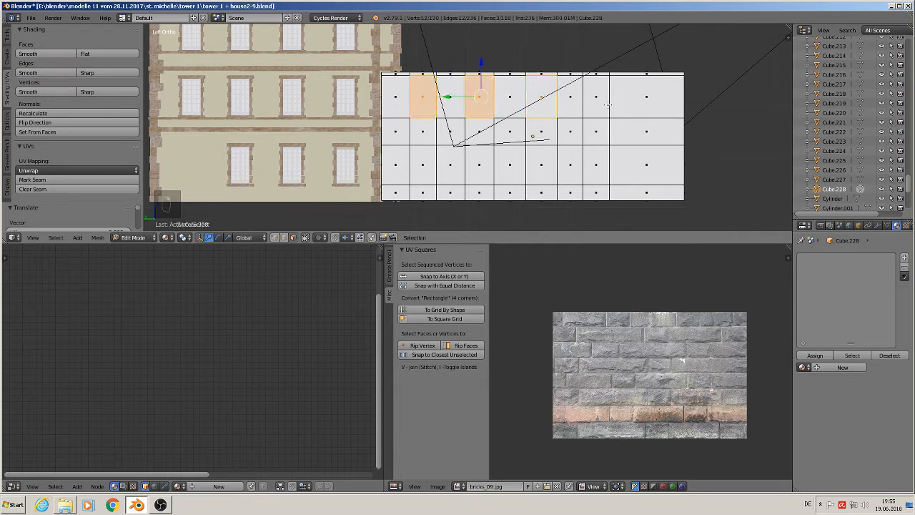
right_click(599, 98, "shift")
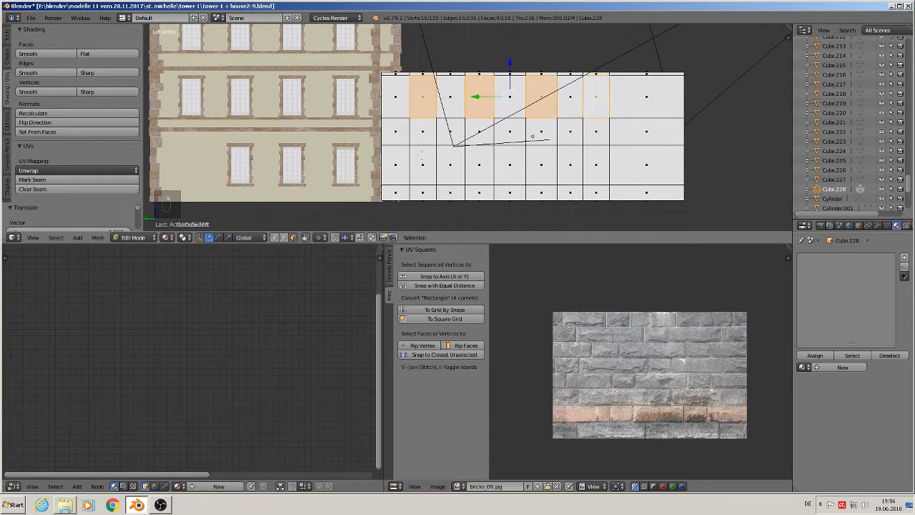
right_click(422, 157, "shift")
right_click(475, 165, "shift")
right_click(544, 167, "shift")
right_click(597, 167, "shift")
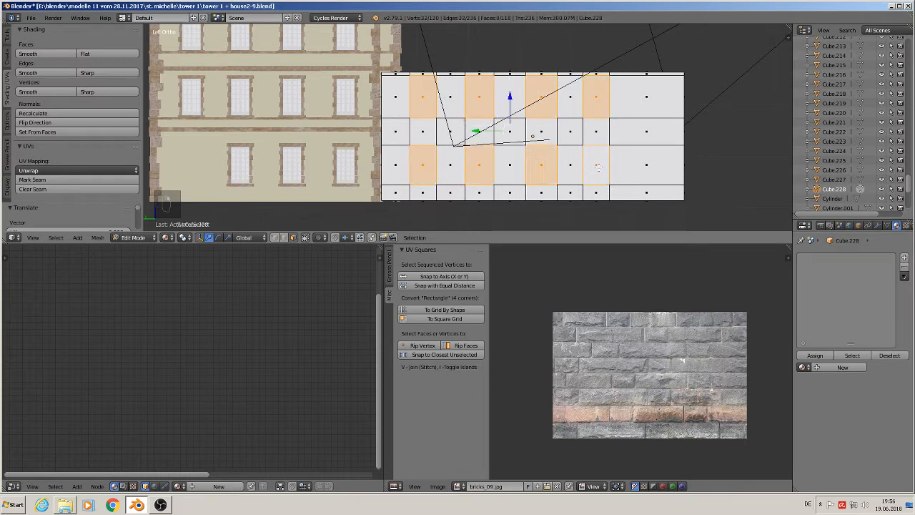
key("x")
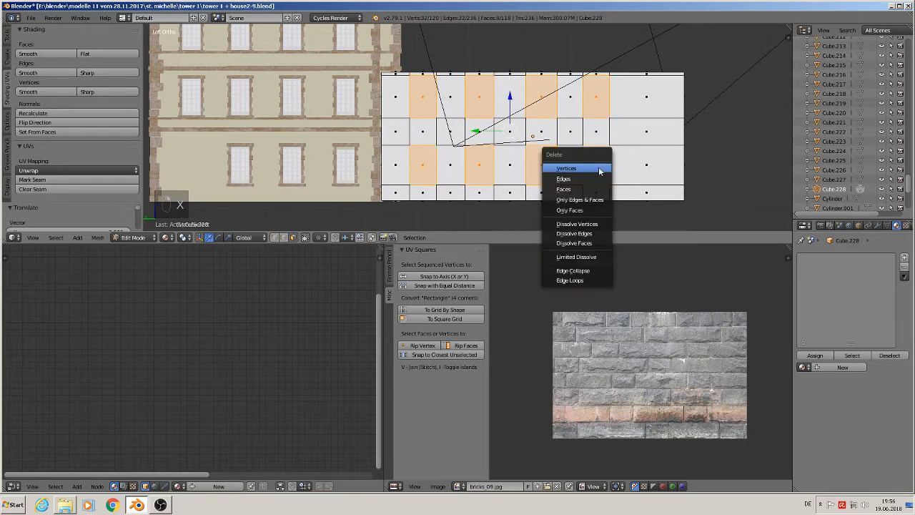
left_click(593, 212)
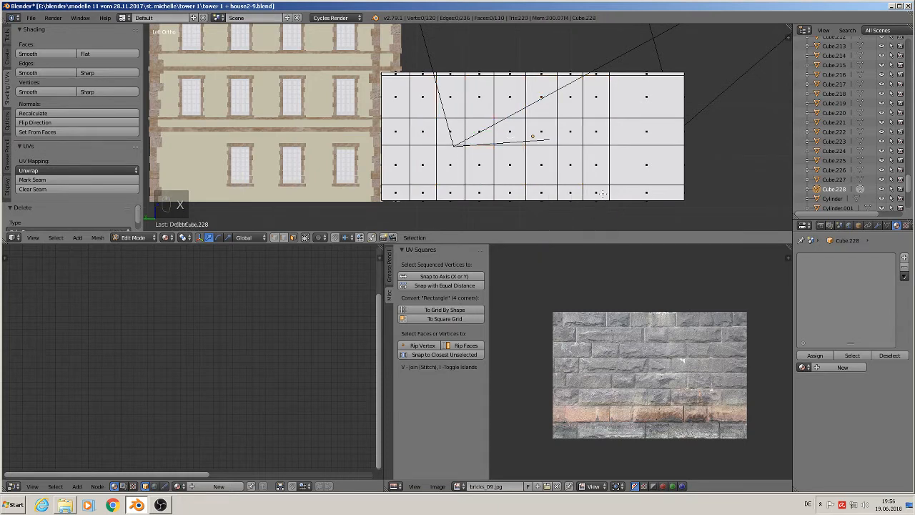
Delete the eight far-side faces behind the window openings so the holes pass through the whole block.
mouse_move(603, 193)
middle_mouse_down()
mouse_move(608, 187)
mouse_move(603, 200)
middle_mouse_up()
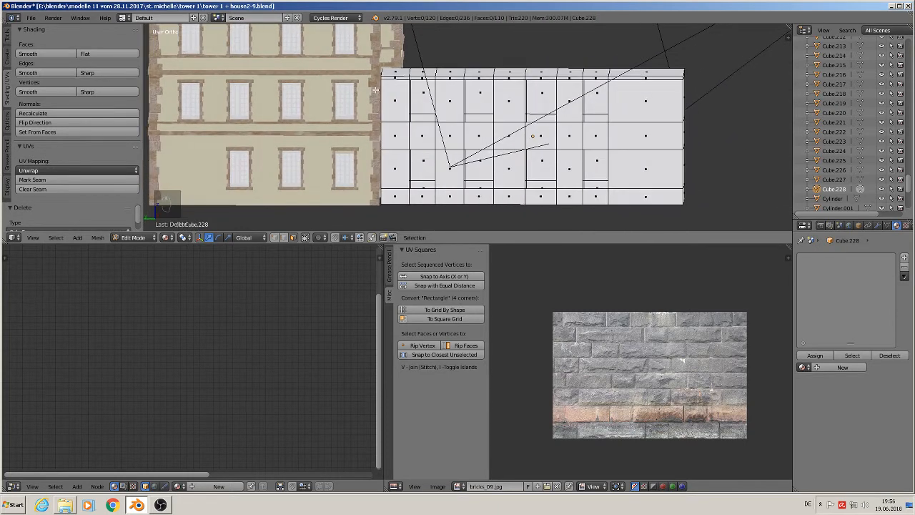
right_click(428, 99)
right_click(473, 97, "shift")
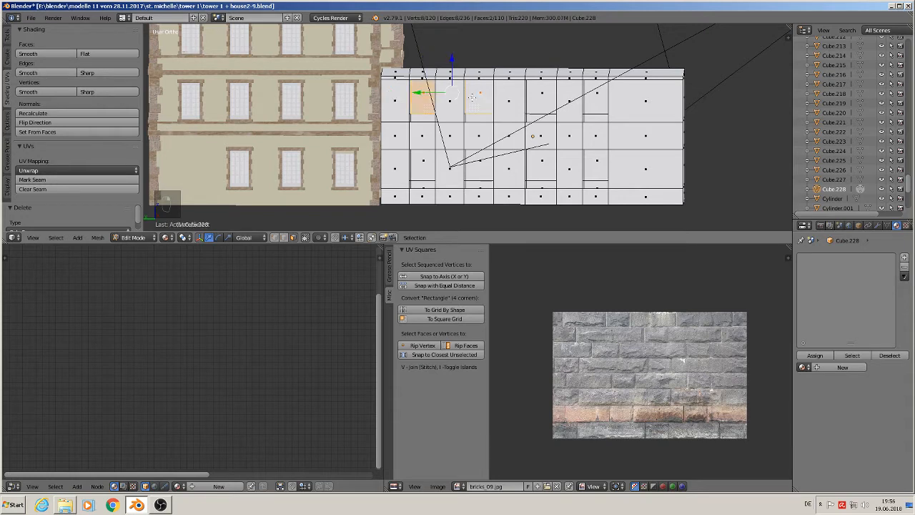
right_click(545, 95, "shift")
right_click(595, 97, "shift")
middle_click_drag(559, 175, 559, 172)
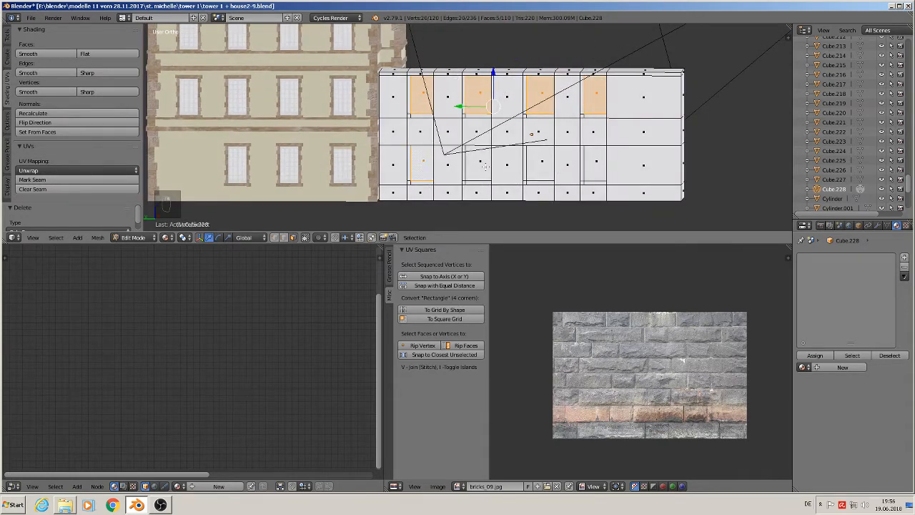
right_click(422, 162, "shift")
right_click(477, 163, "shift")
right_click(542, 162, "shift")
right_click(598, 160, "shift")
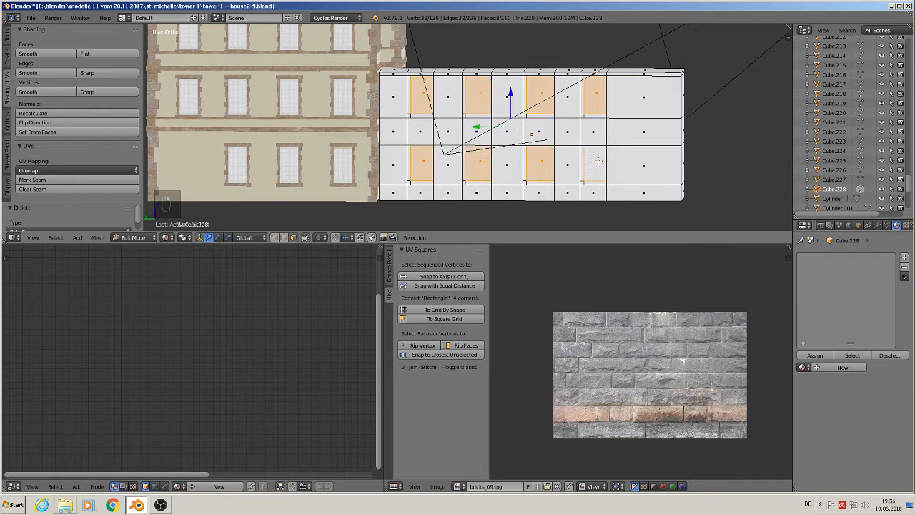
key("x")
left_click(598, 160)
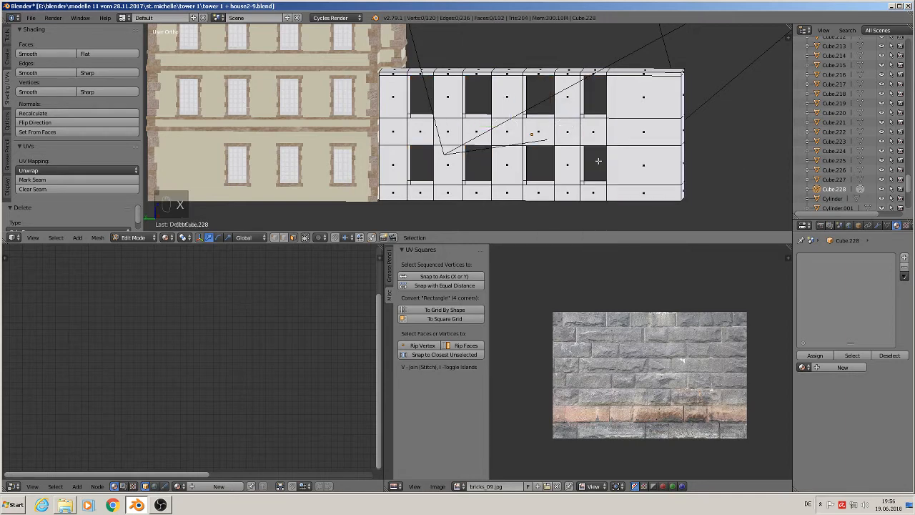
Add two vertical loop cuts in the wide end column farthest from the textured building, forming a fifth window column.
middle_click_drag(599, 157, 606, 150)
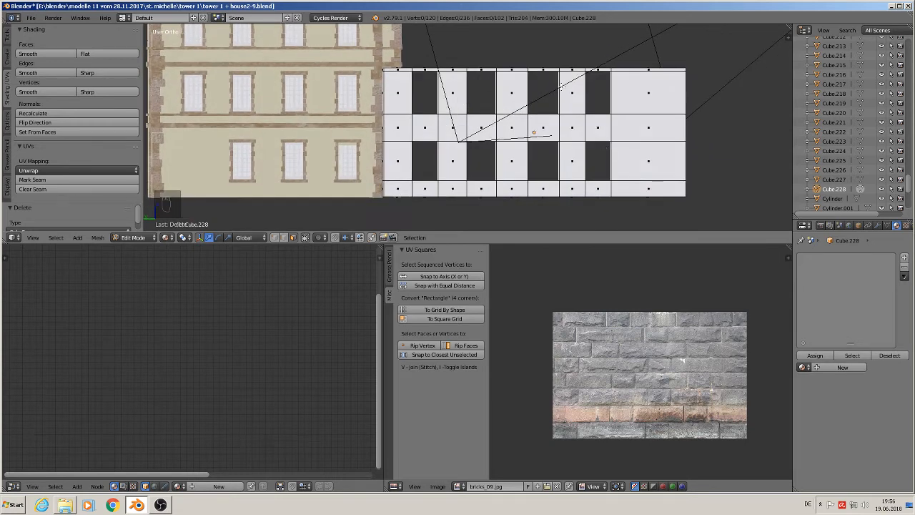
key("KP_1")
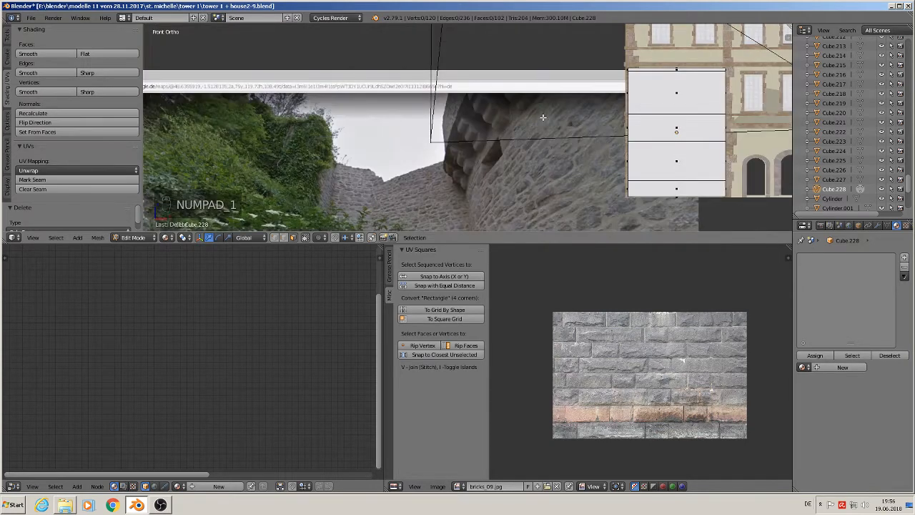
key("ctrl+KP_3")
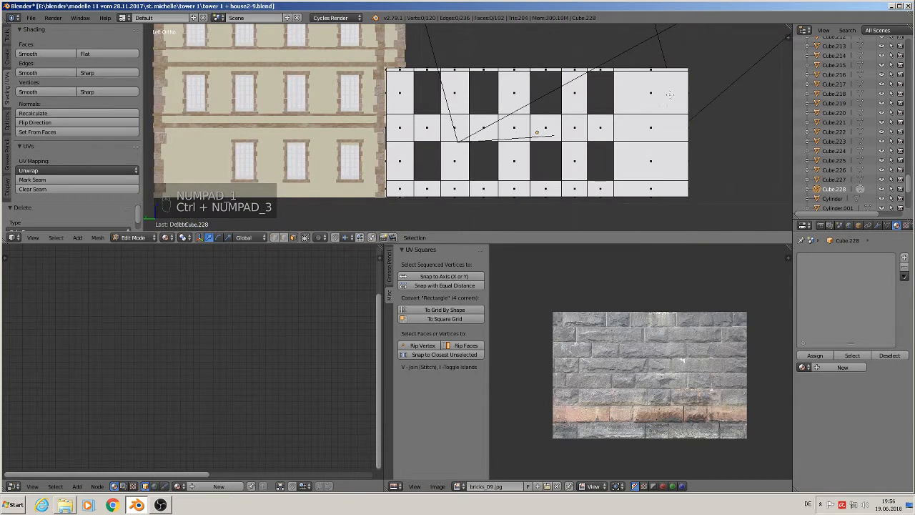
key("ctrl+r")
left_click(662, 80)
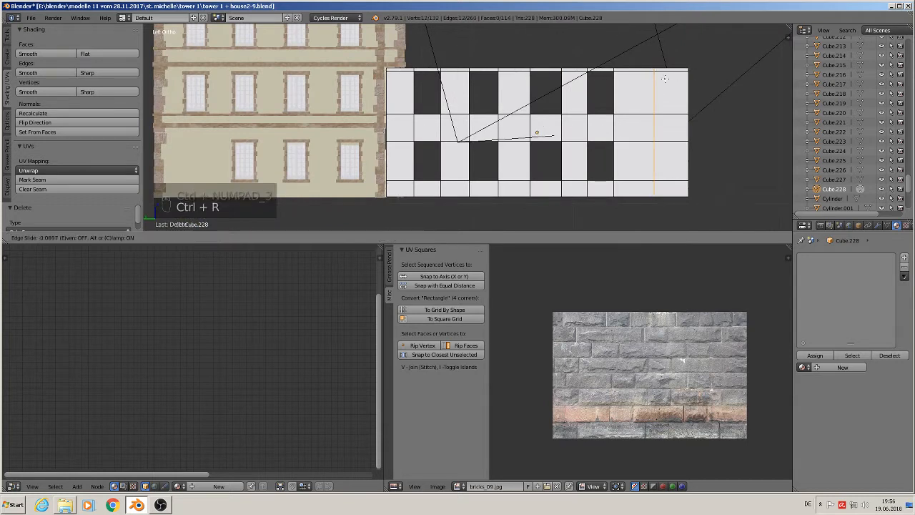
left_click(649, 80)
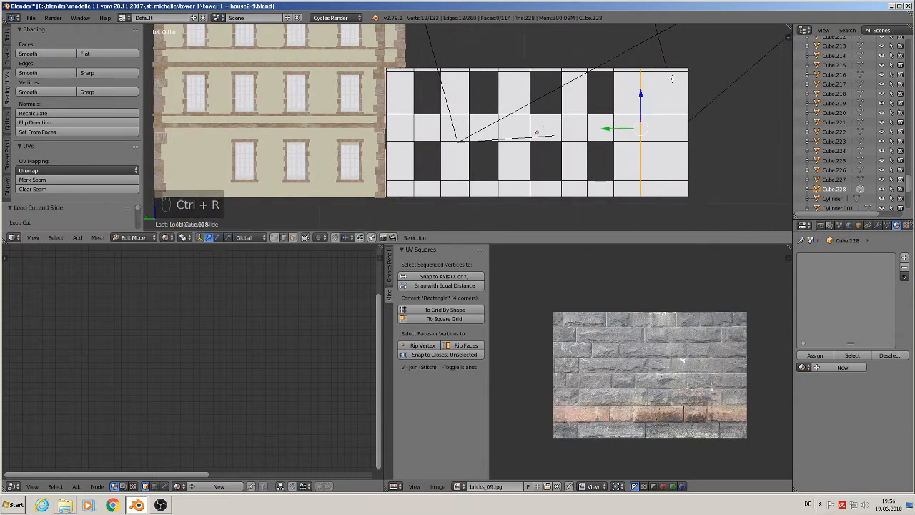
key("ctrl+r")
left_click(677, 73)
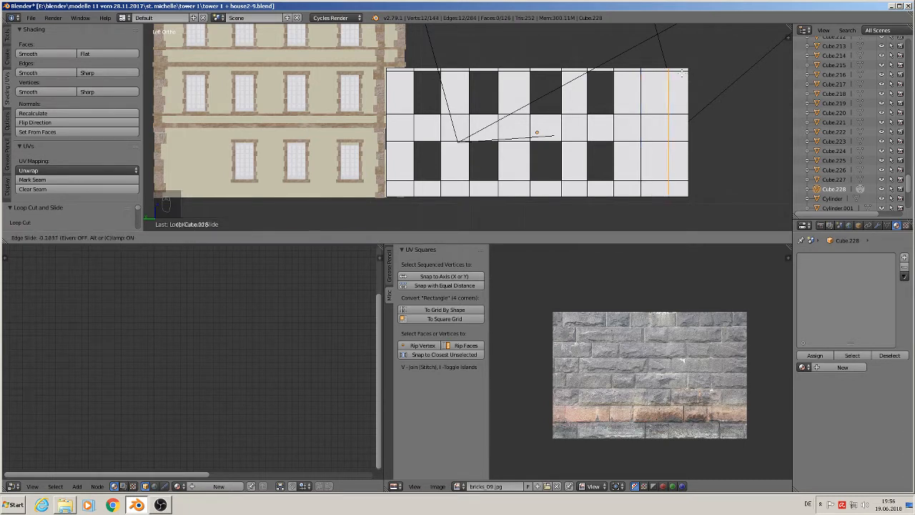
left_click(682, 74)
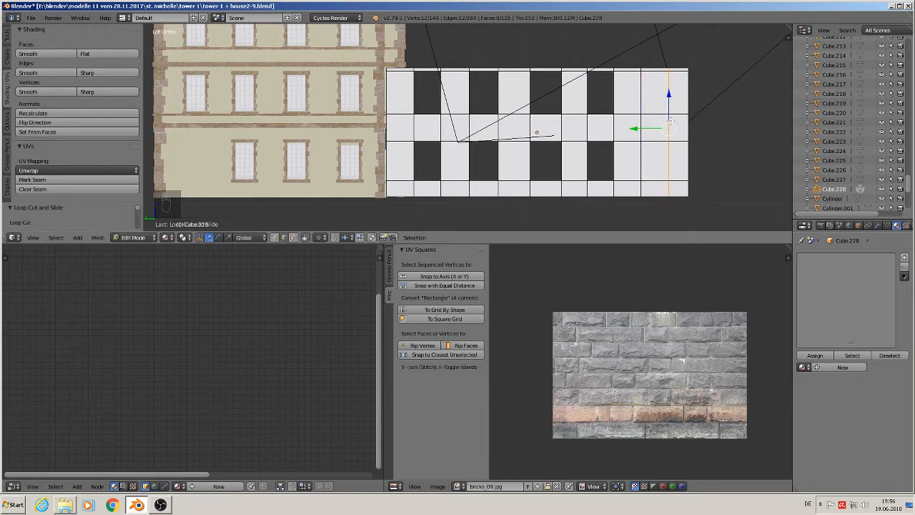
Delete only the two outer faces at the upper and lower window openings in the new fifth window column.
key("3")
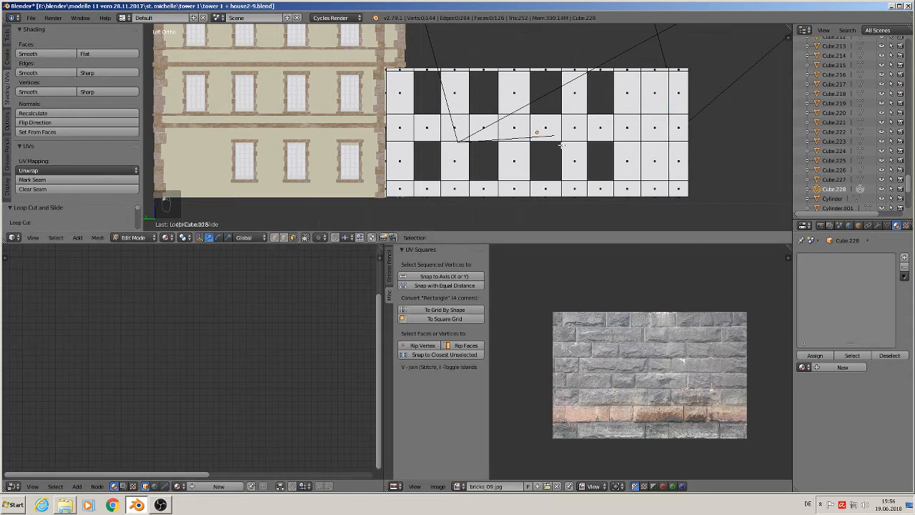
right_click(654, 93)
right_click(656, 155, "shift")
key("x")
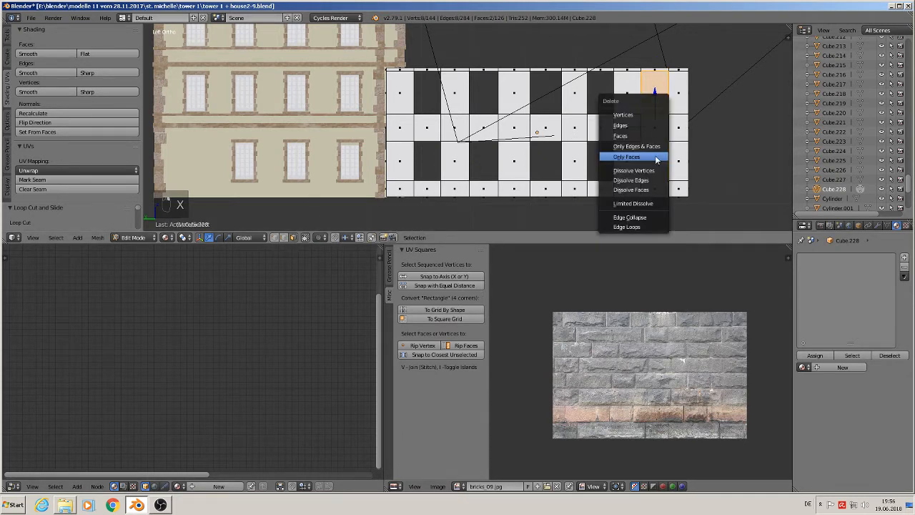
left_click(655, 154)
right_click(654, 163, "shift")
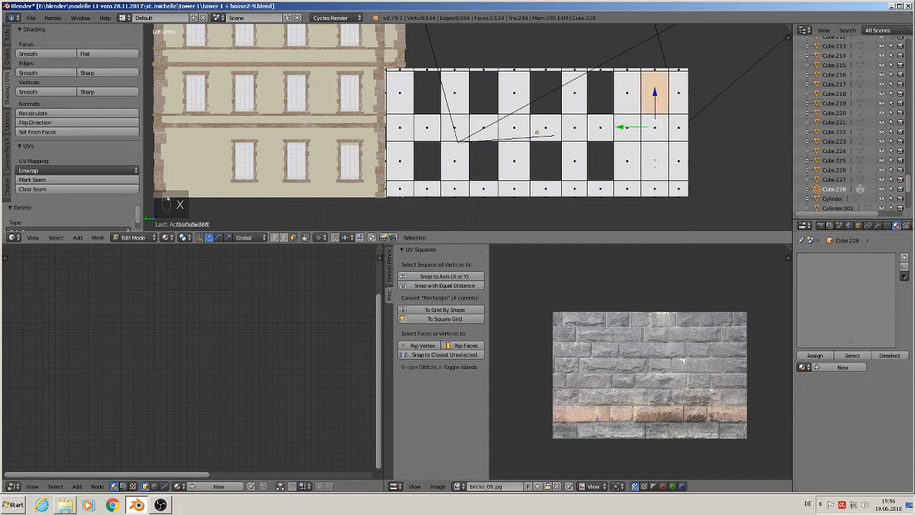
key("x")
left_click(654, 164)
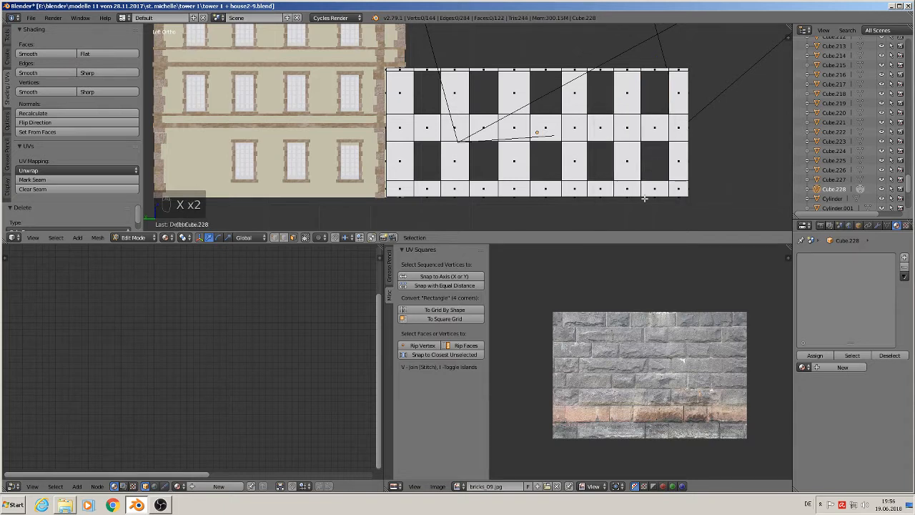
Delete the ten cross edges on the block's underside so its bottom is open.
middle_click_drag(645, 199, 638, 166)
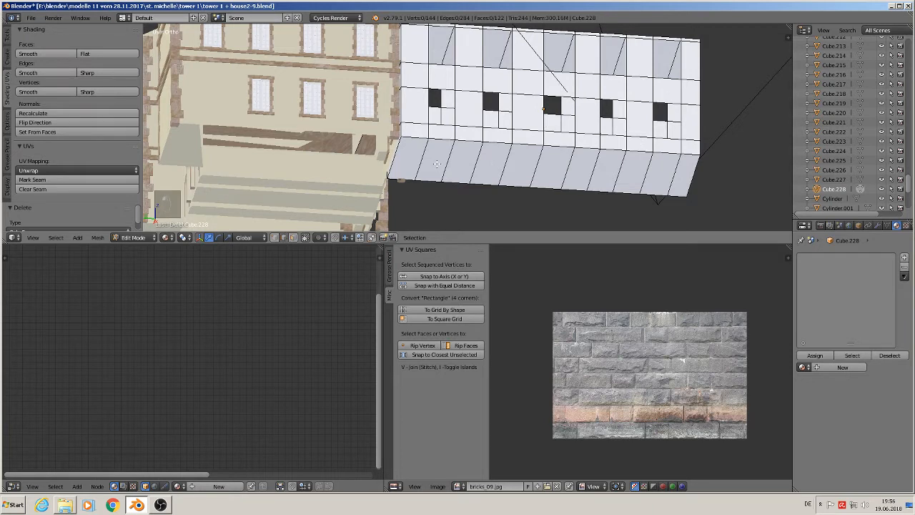
left_click_drag(427, 162, 668, 169)
right_click(668, 169)
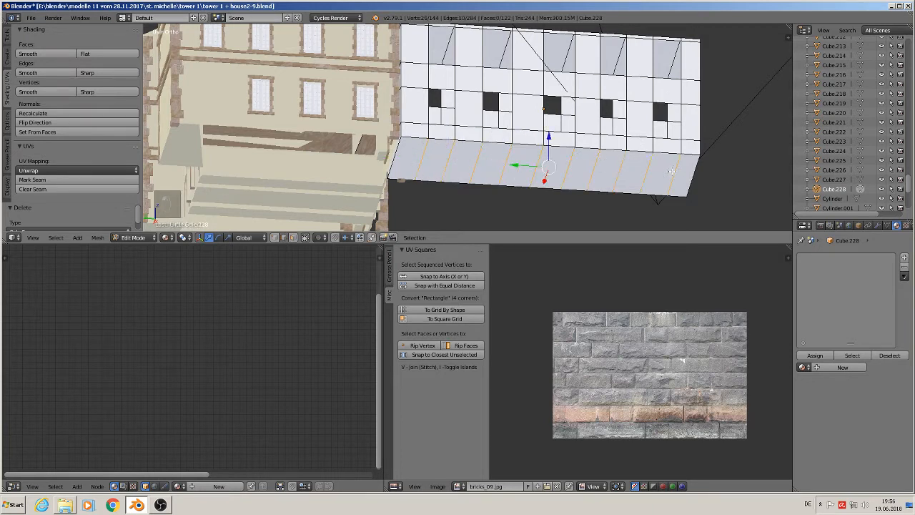
key("x")
left_click(667, 143)
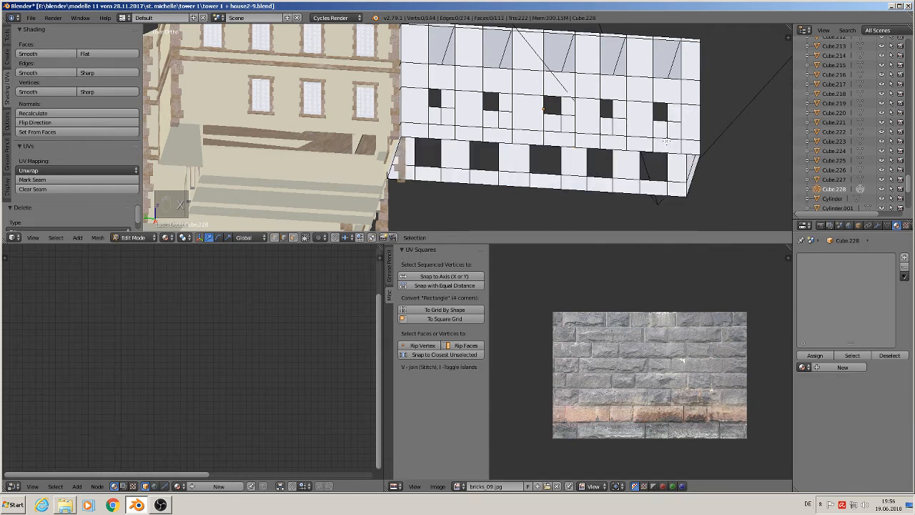
Delete the ten cross edges on the block's top face so it is open above, and return to Object Mode.
middle_click_drag(611, 114, 441, 95)
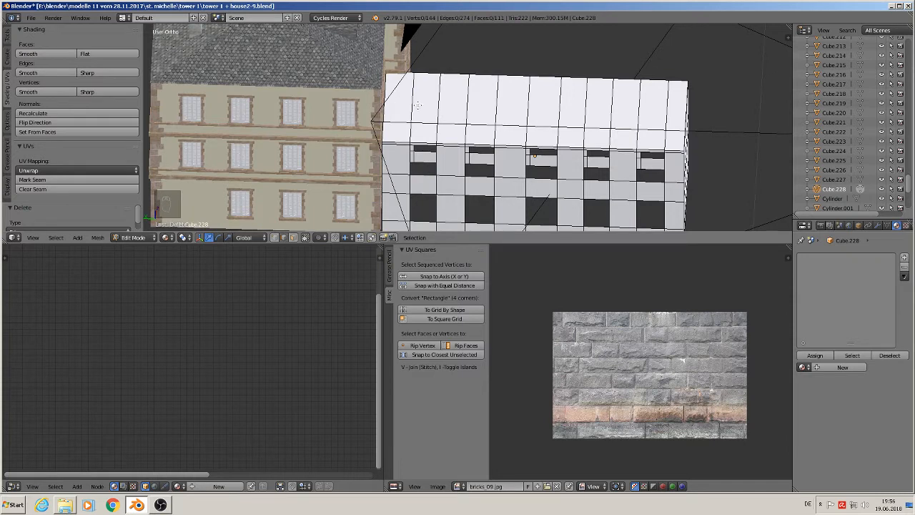
right_click(418, 106)
right_click(439, 97, "shift")
right_click(467, 100, "shift")
right_click(495, 103, "shift")
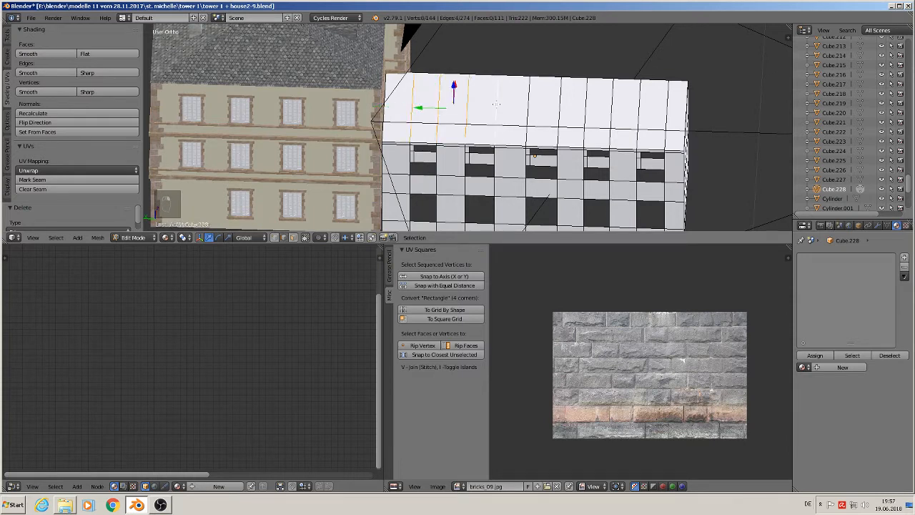
right_click(541, 100, "shift")
right_click(557, 100, "shift")
right_click(590, 105, "shift")
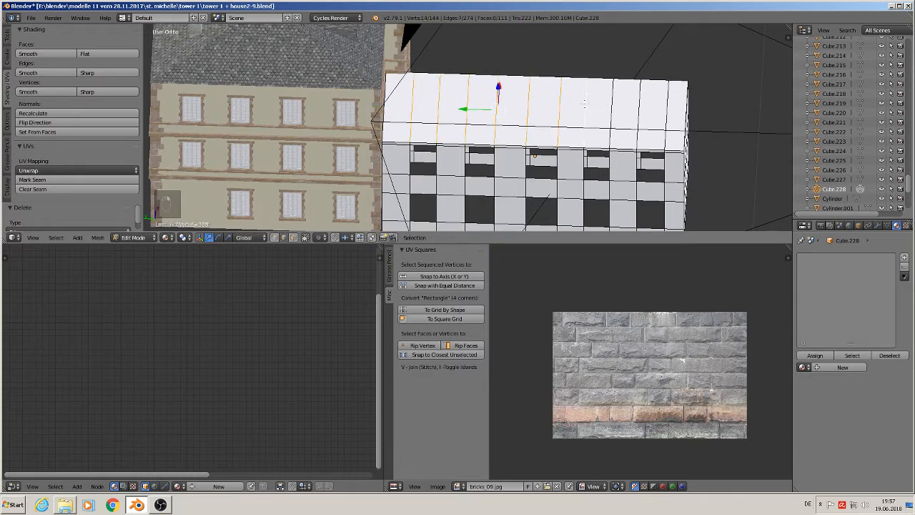
right_click(617, 103, "shift")
right_click(636, 105, "shift")
right_click(671, 104, "shift")
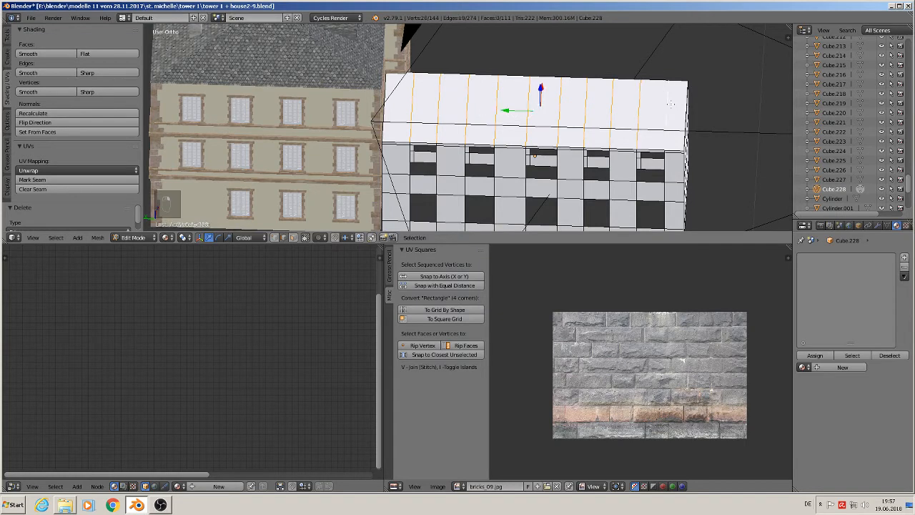
key("x")
left_click(671, 106)
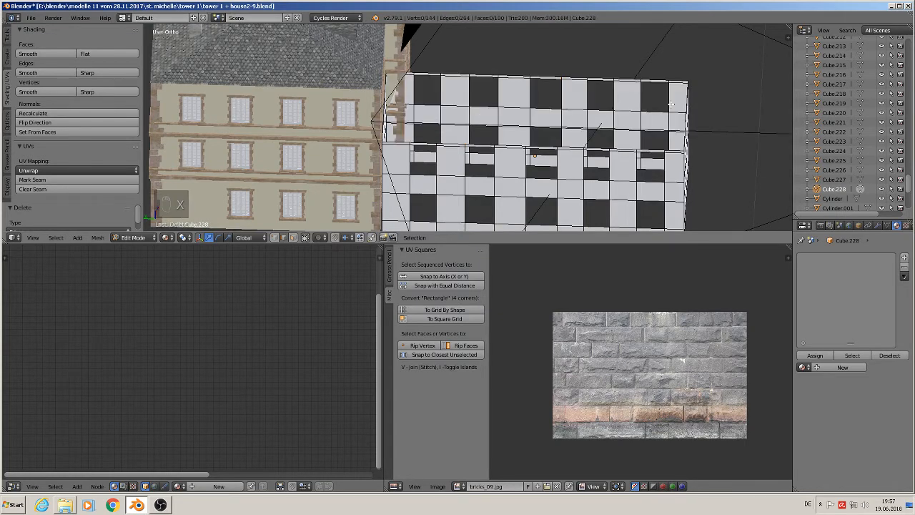
middle_click_drag(642, 149, 616, 124)
key("Tab")
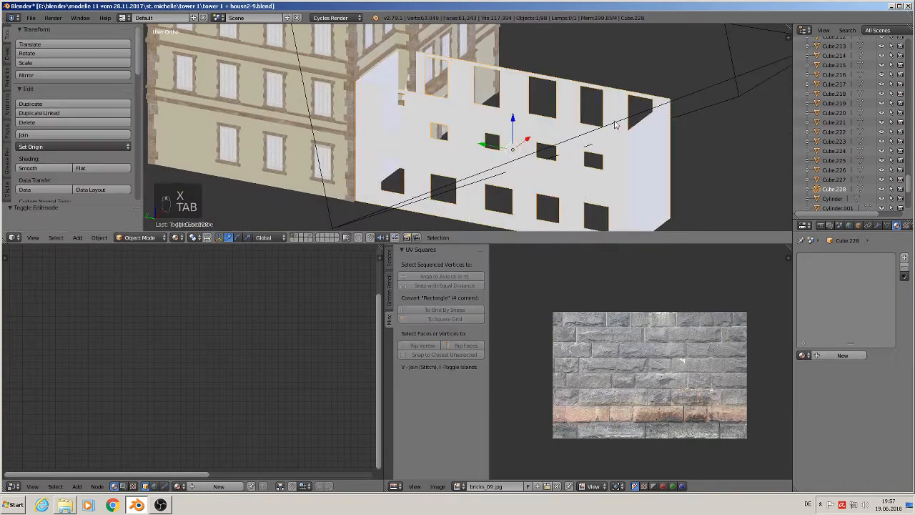
Save the project as a new file named tower 1 + house2-10.blend.
scroll(616, 123, "down", 2)
middle_click_drag(563, 155, 522, 190, "shift")
middle_click_drag(523, 190, 489, 165)
scroll(491, 167, "down", 2)
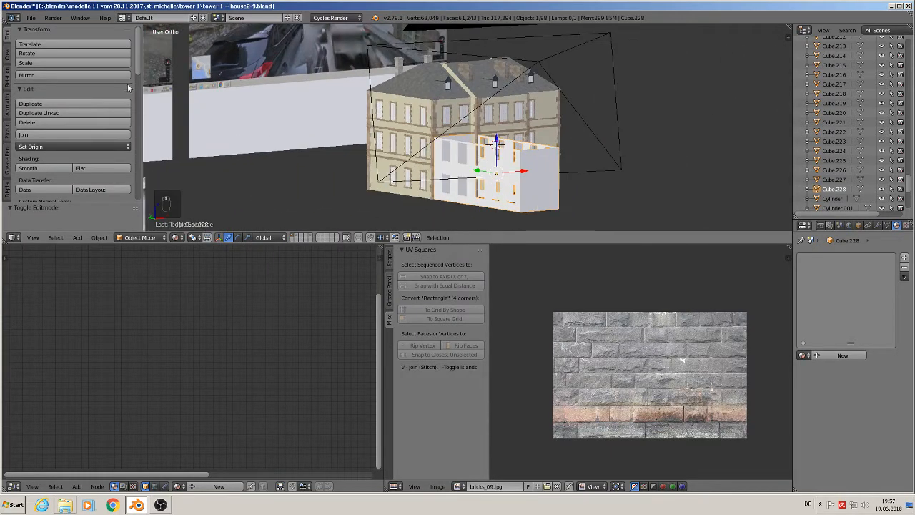
left_click(31, 18)
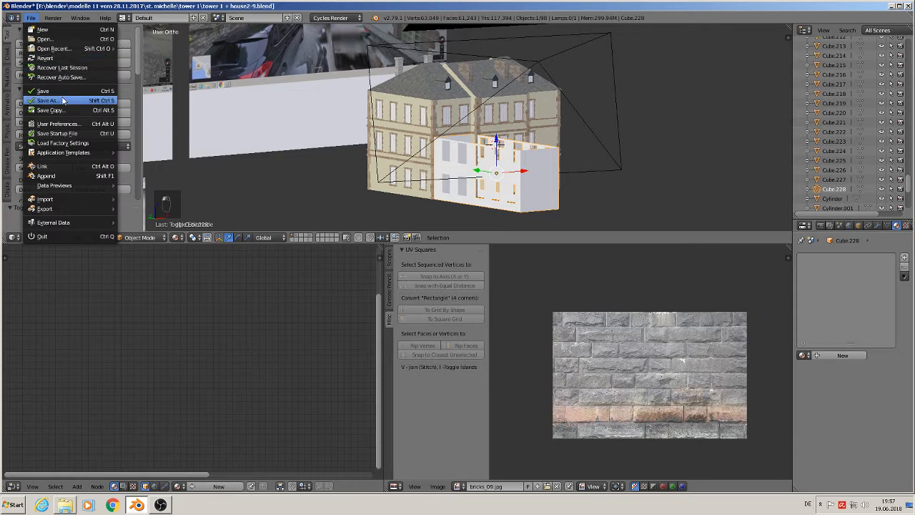
left_click(47, 100)
left_click(173, 55)
left_click(171, 53)
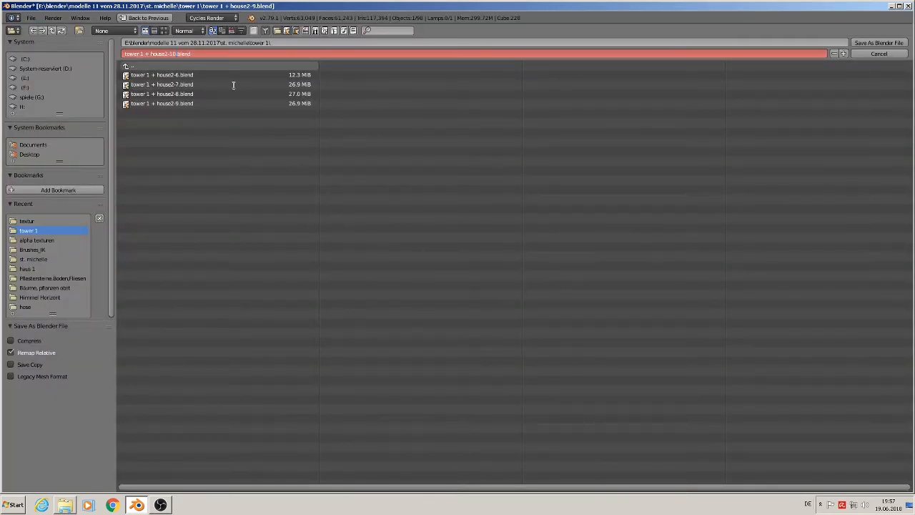
left_click(870, 42)
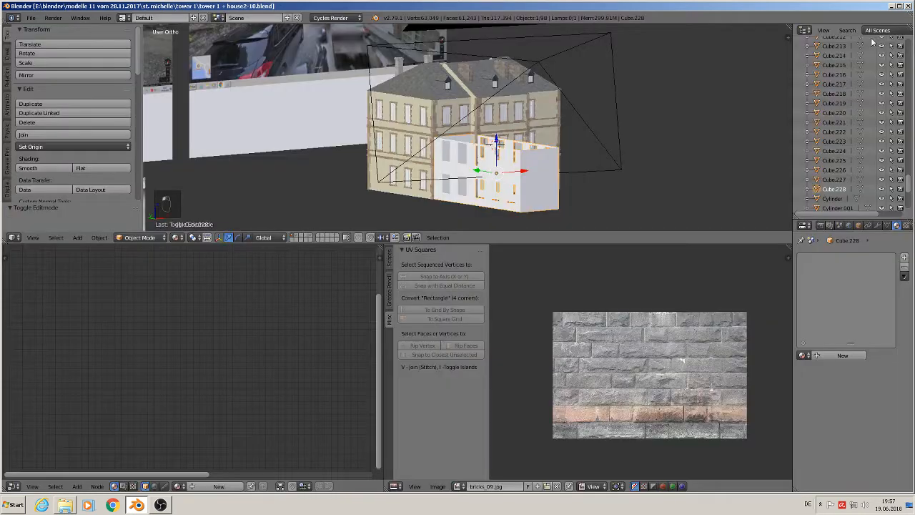
Duplicate the spare roof with three dormers and move the copy straight up towards the reference photos.
scroll(478, 141, "down", 8)
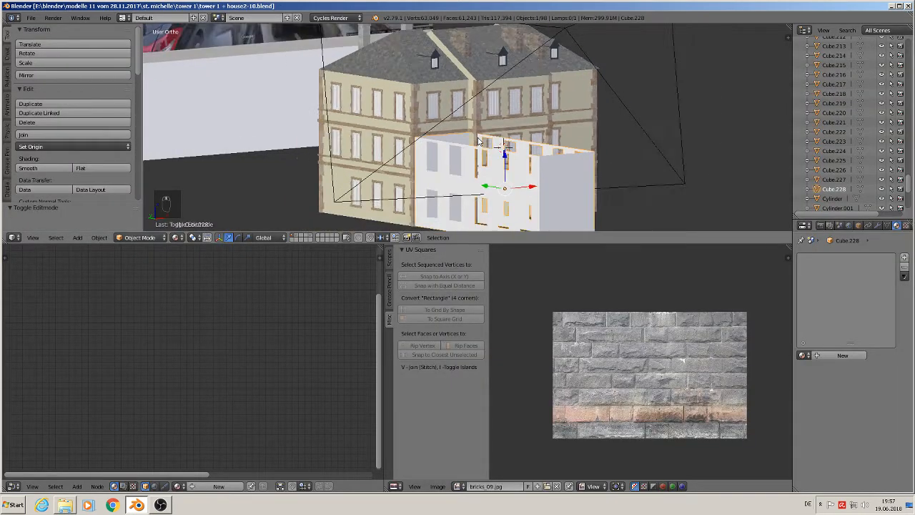
middle_click_drag(476, 141, 521, 152)
key("KP_1")
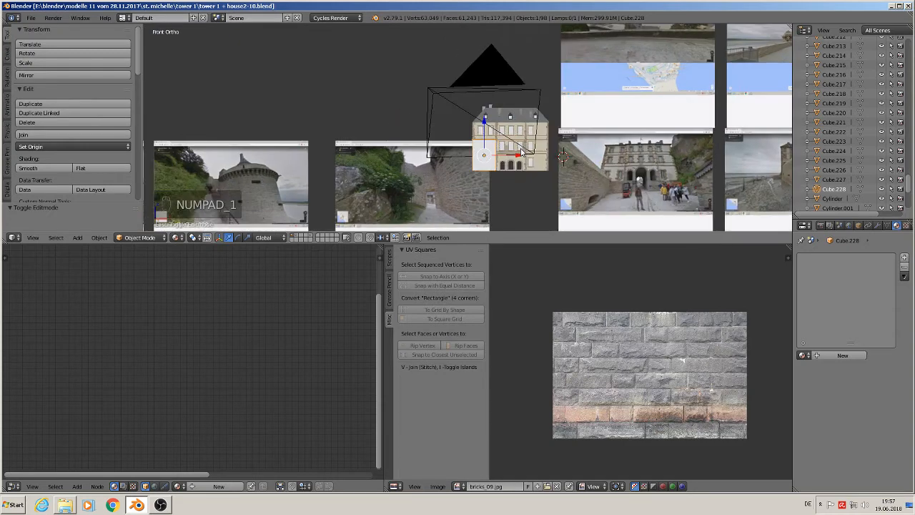
scroll(519, 168, "down", 6)
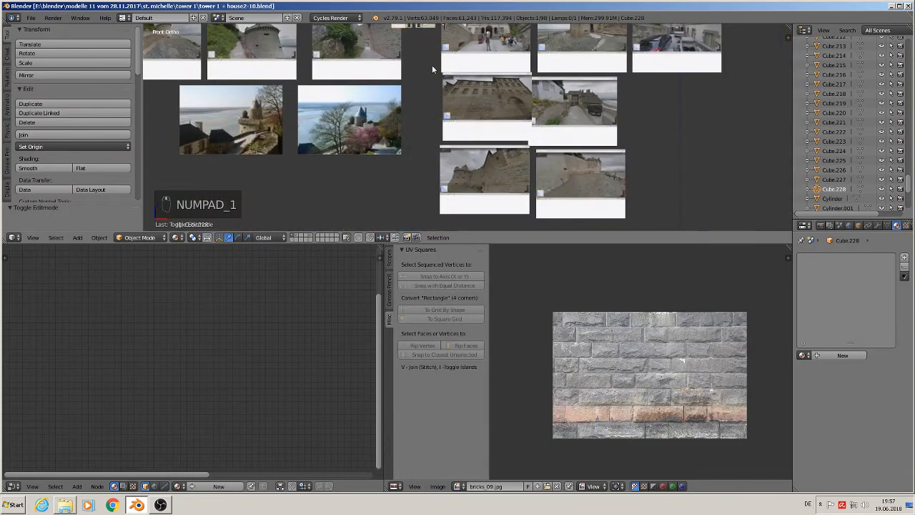
scroll(479, 155, "up", 4)
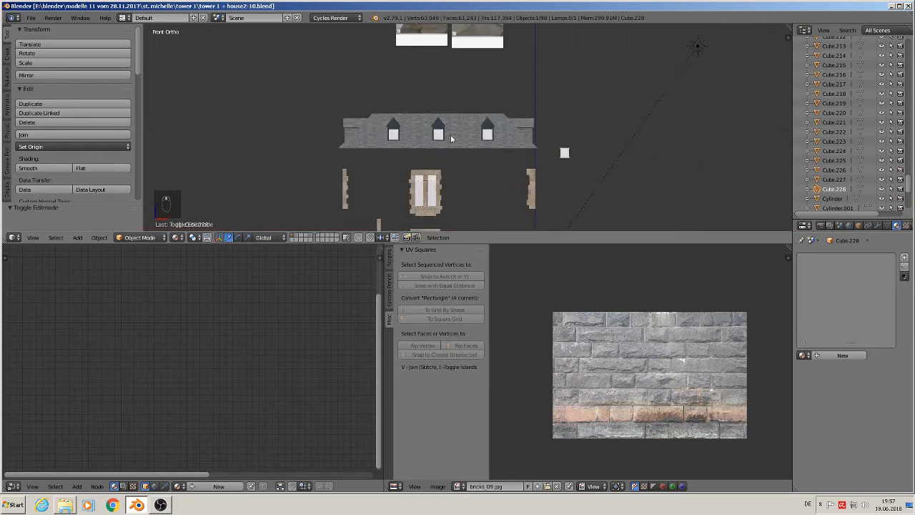
right_click(451, 134)
scroll(445, 133, "down", 4)
key("shift+d")
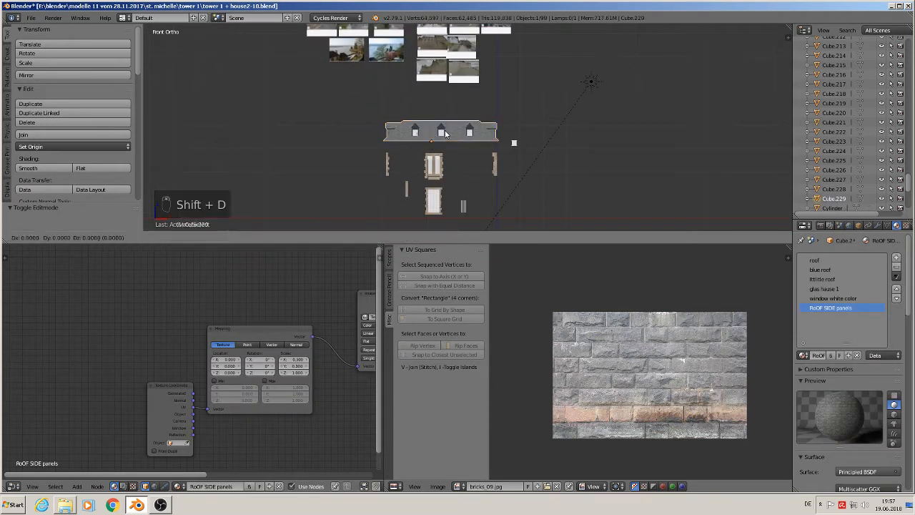
right_click(433, 109)
left_click_drag(432, 107, 431, 76)
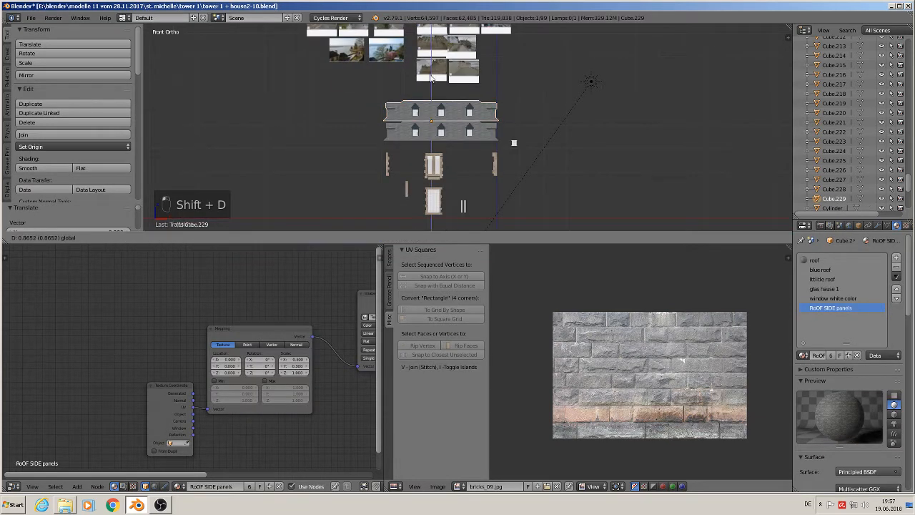
left_click_drag(434, 16, 432, 3)
Scale the roof copy down to about 0.18 and move it up and across to sit above the windowed block.
middle_click_drag(519, 142, 586, 77, "shift")
scroll(582, 171, "up", 7)
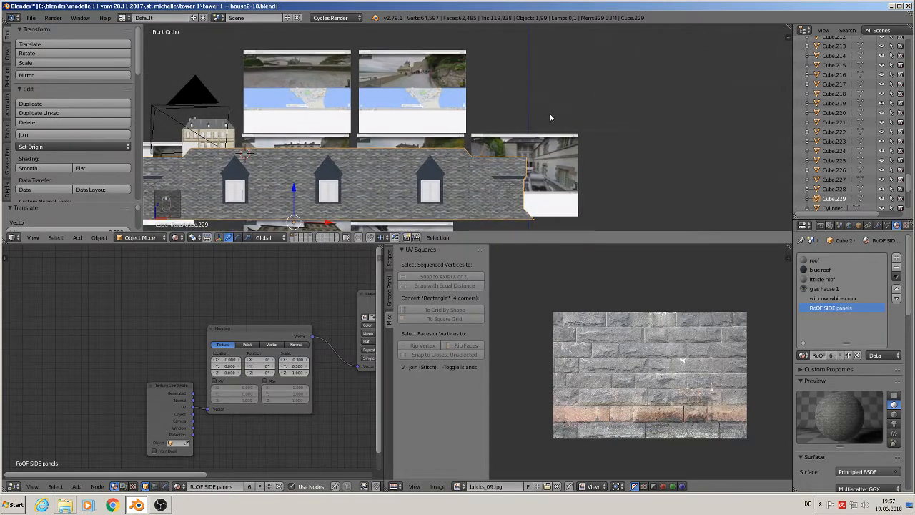
key("s")
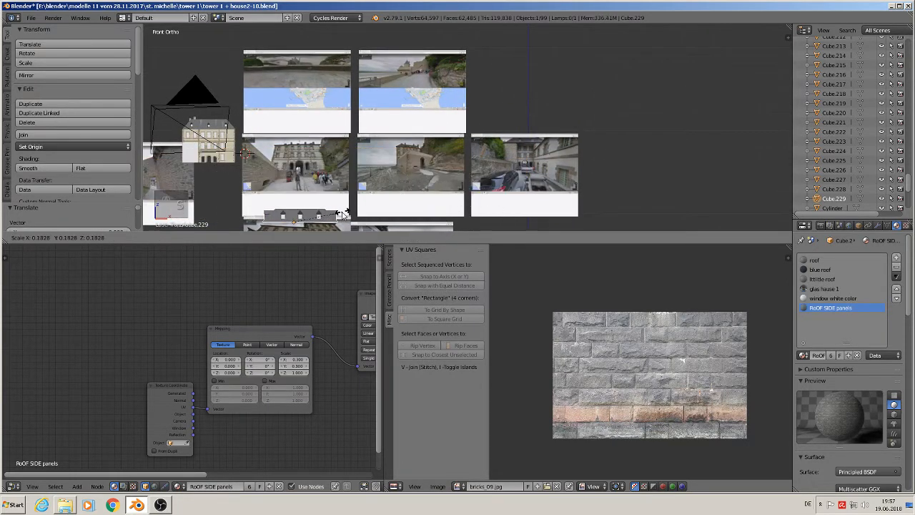
left_click(300, 189)
left_click_drag(293, 192, 296, 110)
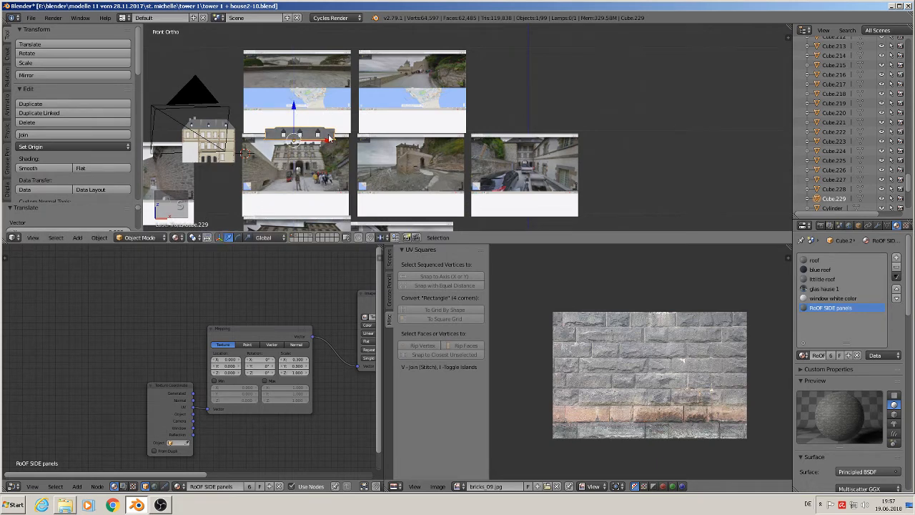
left_click_drag(327, 146, 216, 140)
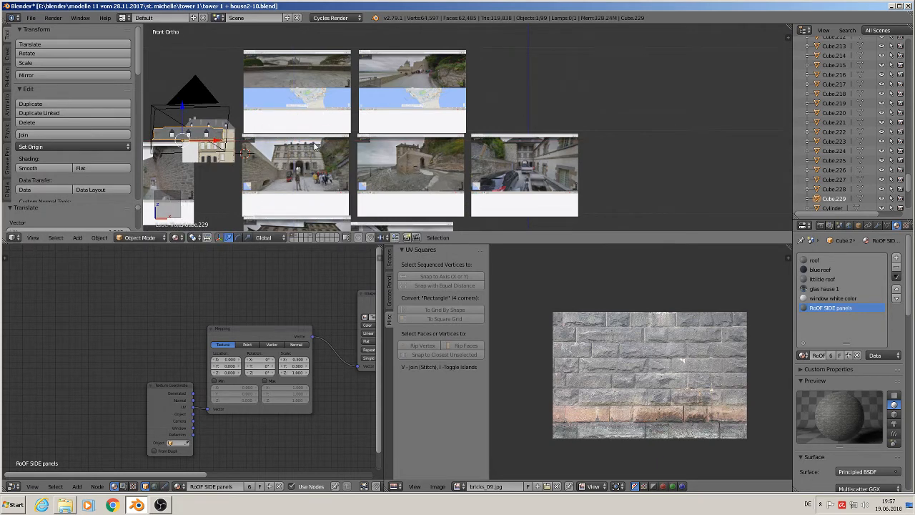
Examine the reference photos of the street and the sea wall for the shape of the building's roof.
middle_click_drag(315, 146, 484, 73, "shift")
scroll(528, 112, "up", 3)
middle_click_drag(610, 173, 496, 64, "shift")
scroll(543, 106, "up", 3)
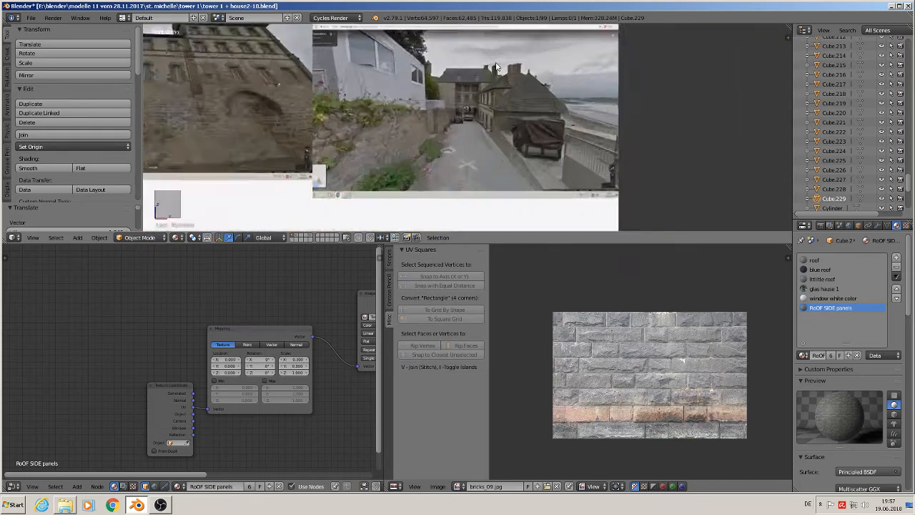
scroll(497, 66, "up", 4)
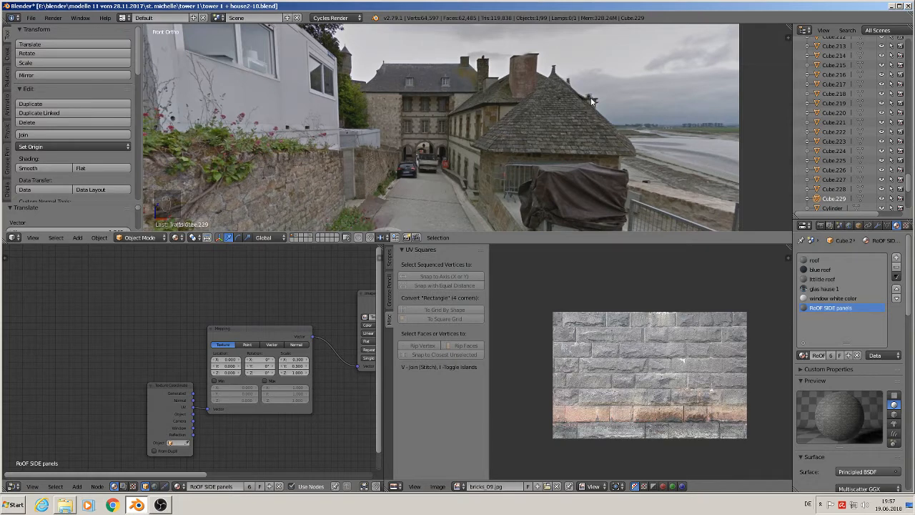
scroll(489, 89, "up", 2)
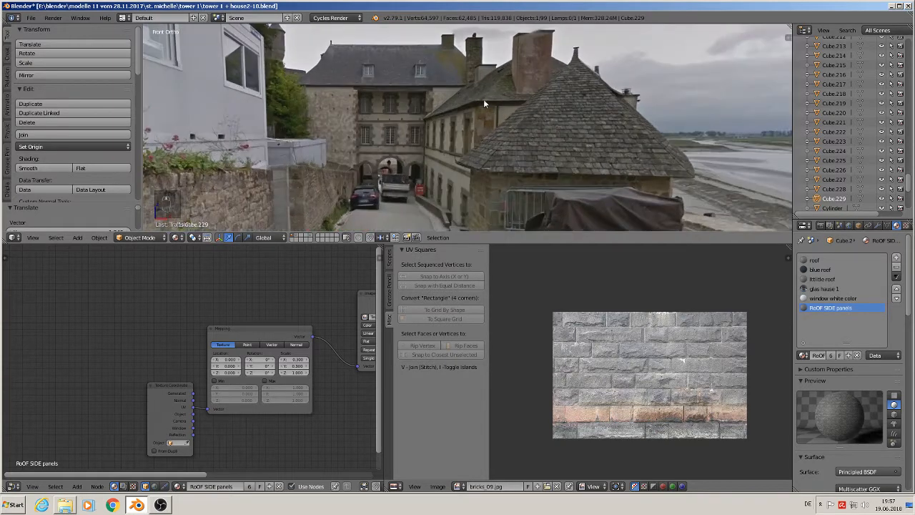
scroll(481, 98, "down", 9)
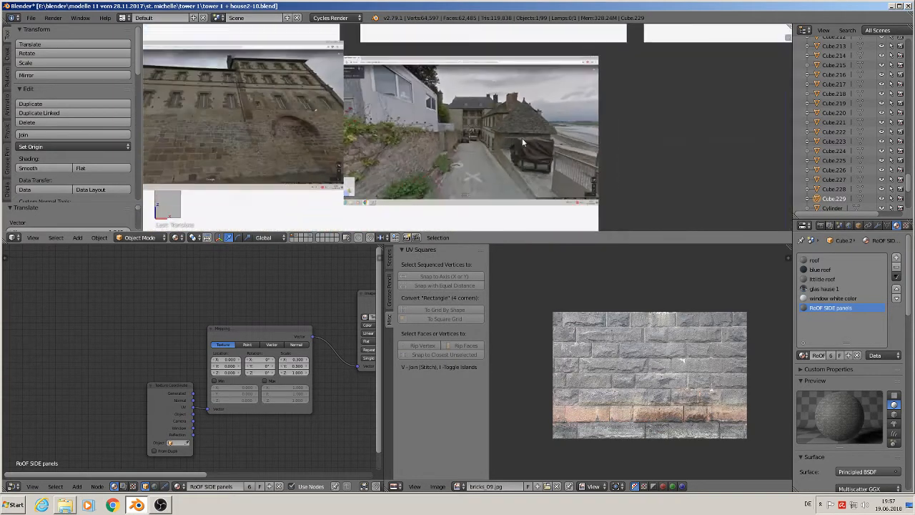
middle_click_drag(626, 83, 596, 192, "shift")
scroll(543, 150, "up", 5)
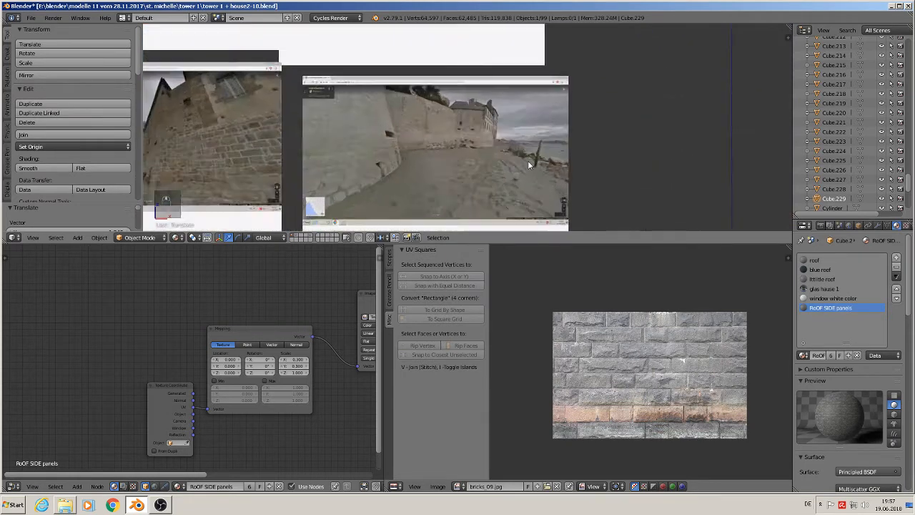
scroll(457, 129, "down", 4)
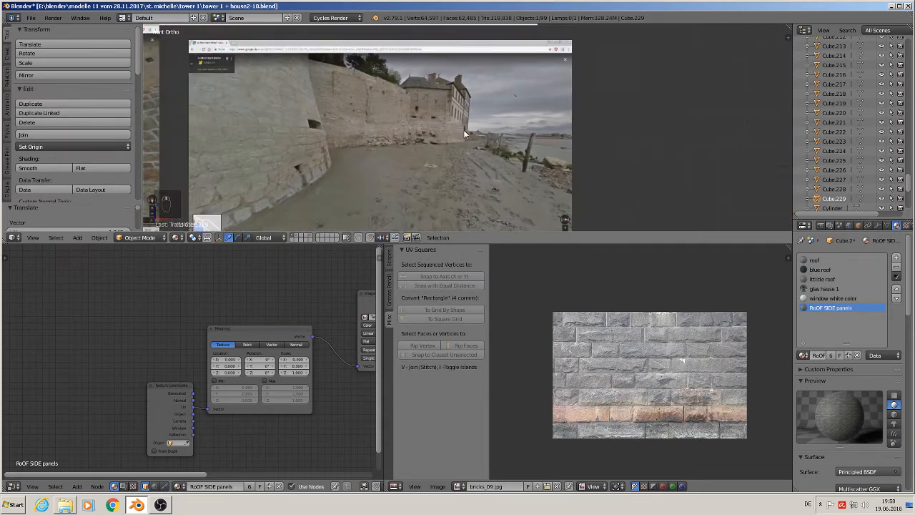
scroll(453, 143, "up", 2)
scroll(453, 143, "down", 2)
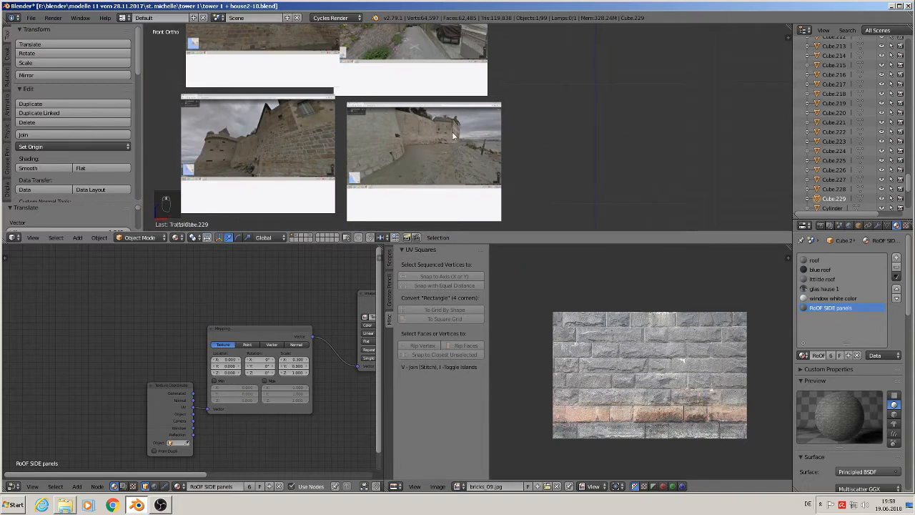
Rotate the dormer roof copy 90° about the global Z axis.
middle_click_drag(452, 131, 702, 202, "shift")
middle_click_drag(419, 87, 565, 129)
type("rz")
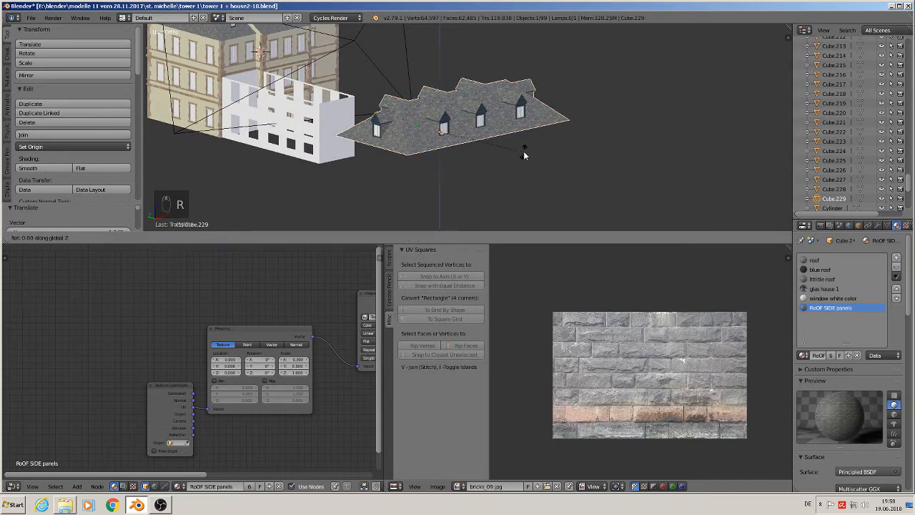
type("90")
key("Return")
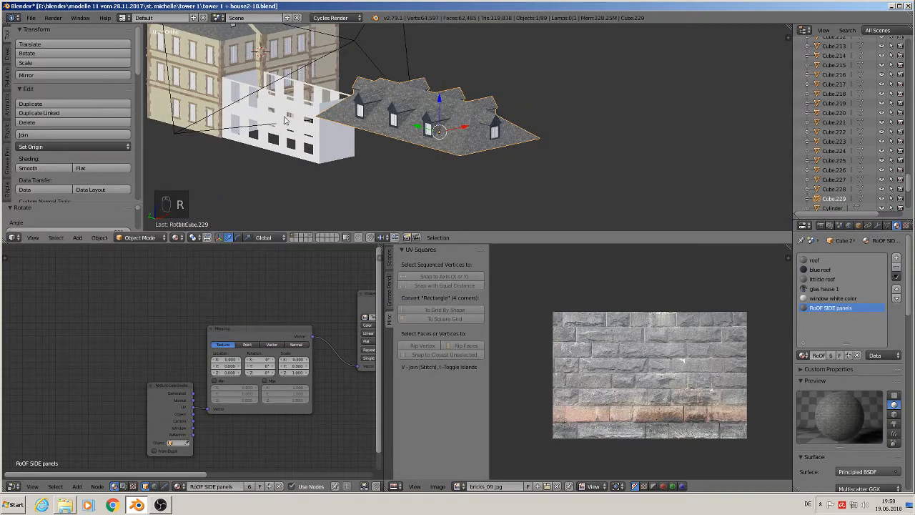
Move the roof copy to the windowed block and shift it along X until it is centred above the block's width.
right_click(316, 136)
left_click_drag(273, 113, 391, 147)
scroll(390, 147, "up", 2)
middle_click_drag(390, 147, 435, 142)
right_click_drag(466, 99, 466, 91)
key("KP_1")
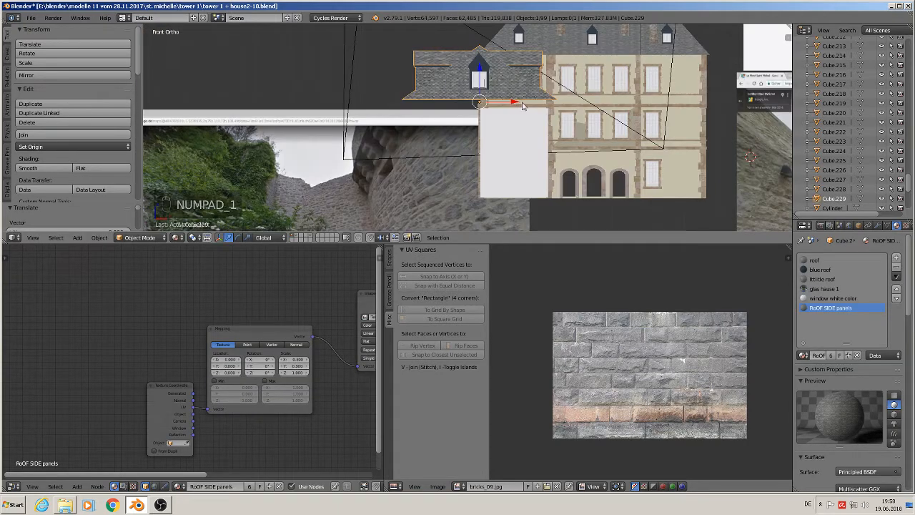
left_click_drag(523, 105, 589, 146)
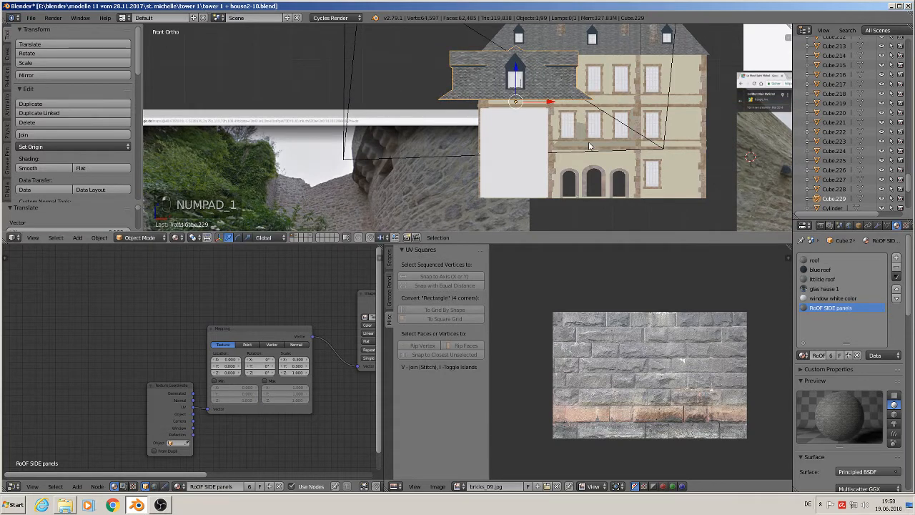
Scale the roof copy down and slide it along Y until it sits above the block's long side.
key("s")
left_click(570, 132)
middle_click_drag(570, 132, 509, 84)
left_click_drag(503, 103, 411, 82)
key("KP_3")
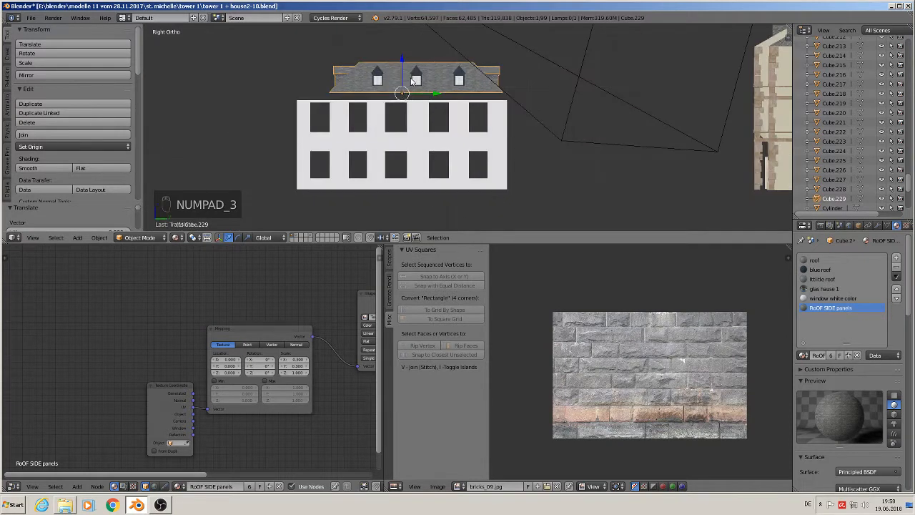
scroll(411, 80, "up", 2)
left_click_drag(428, 107, 404, 105)
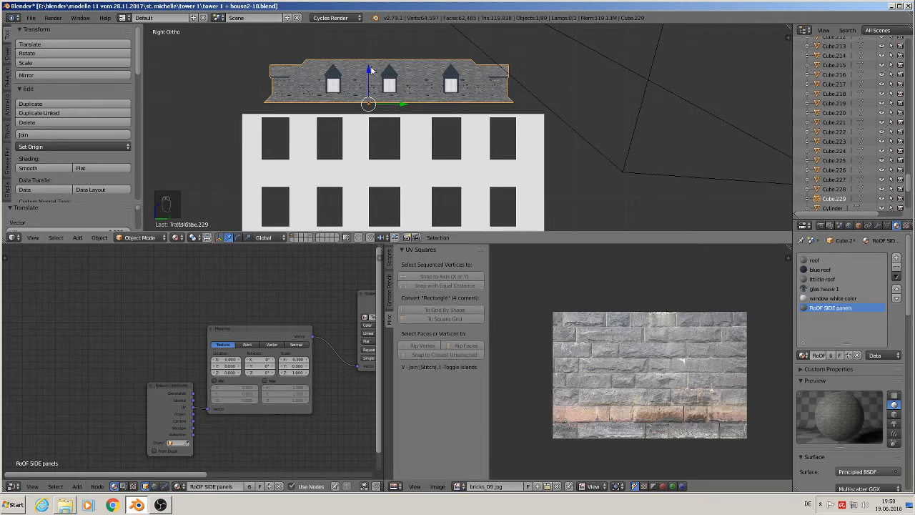
Scale the roof copy up to about 1.25 to span the block's length and lower it onto the walls.
key("s")
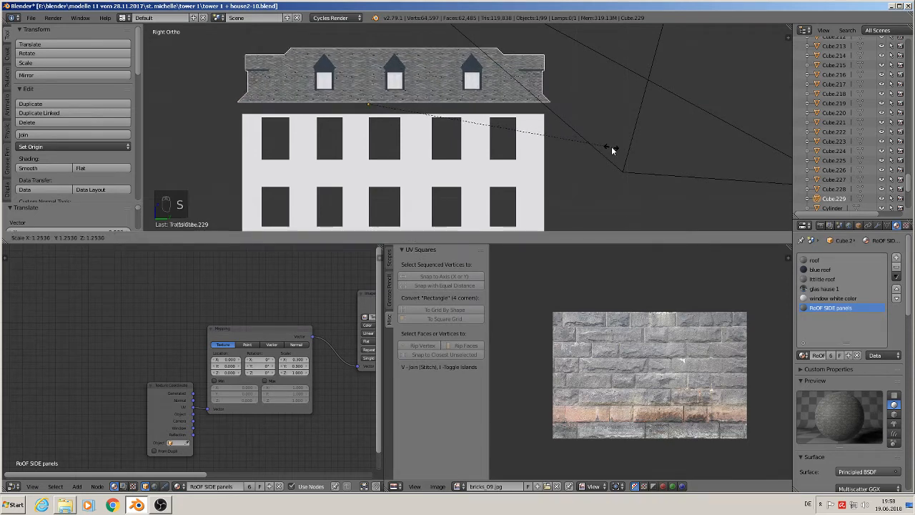
left_click(610, 147)
left_click_drag(367, 72, 369, 82)
Narrow the roof copy to about 0.75 along the X axis and nudge it to centre over the block's width.
middle_click_drag(369, 82, 506, 128)
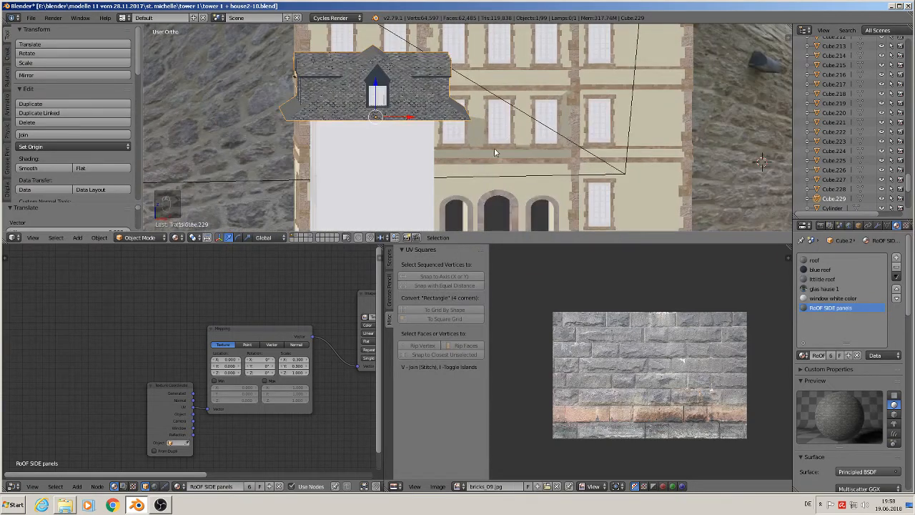
key("s")
key("x")
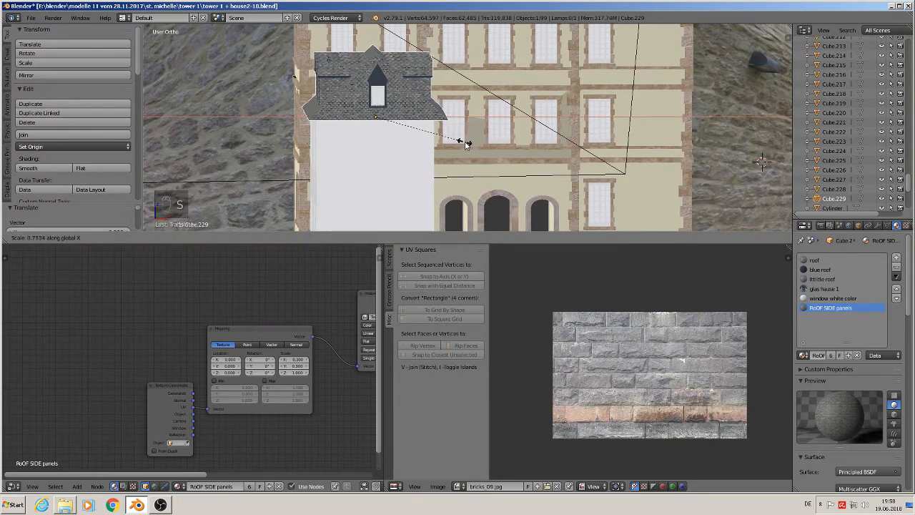
left_click(461, 143)
middle_click_drag(427, 133, 413, 122)
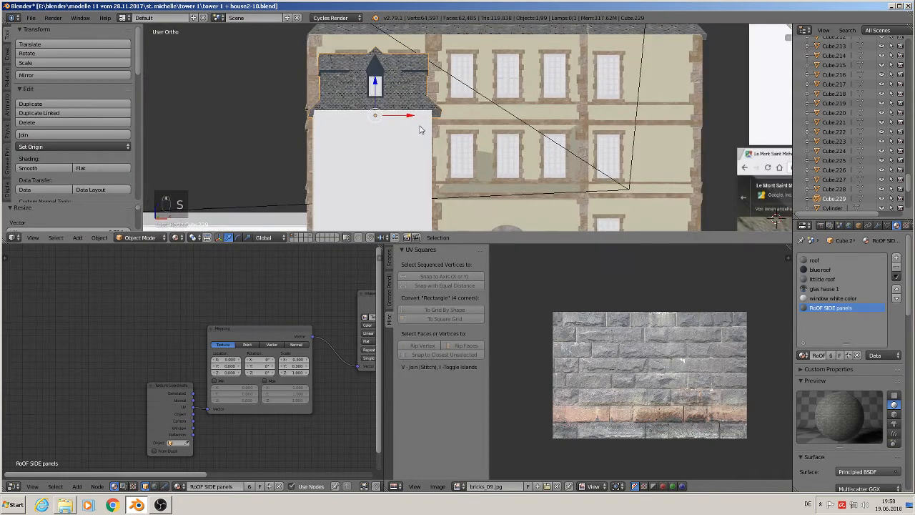
left_click_drag(405, 115, 401, 114)
Open the roof copy's mesh for editing with nothing selected and allow selection of hidden geometry.
middle_click_drag(402, 116, 329, 106)
key("Tab")
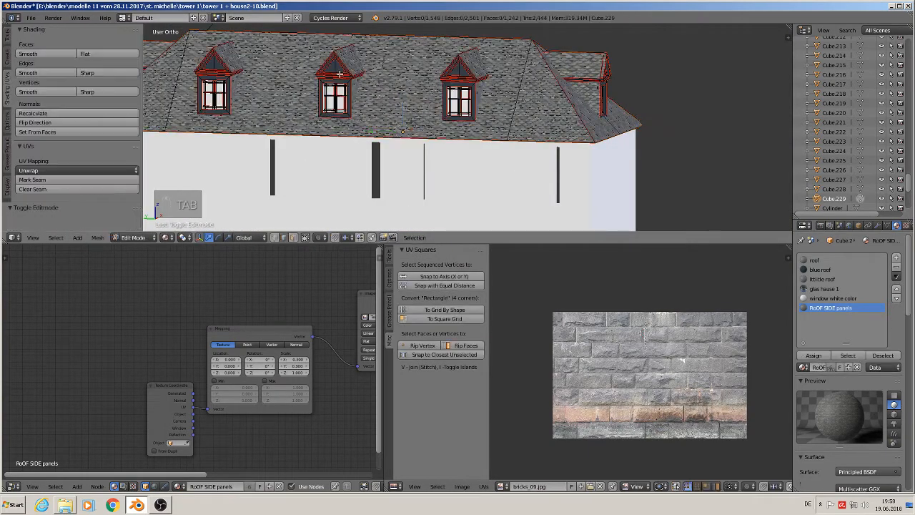
key("a")
key("a")
key("KP_1")
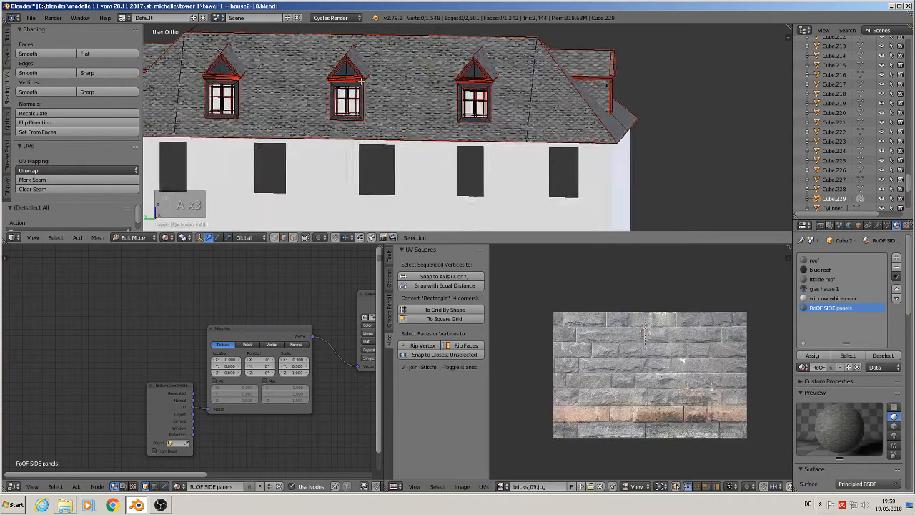
scroll(361, 81, "down", 4)
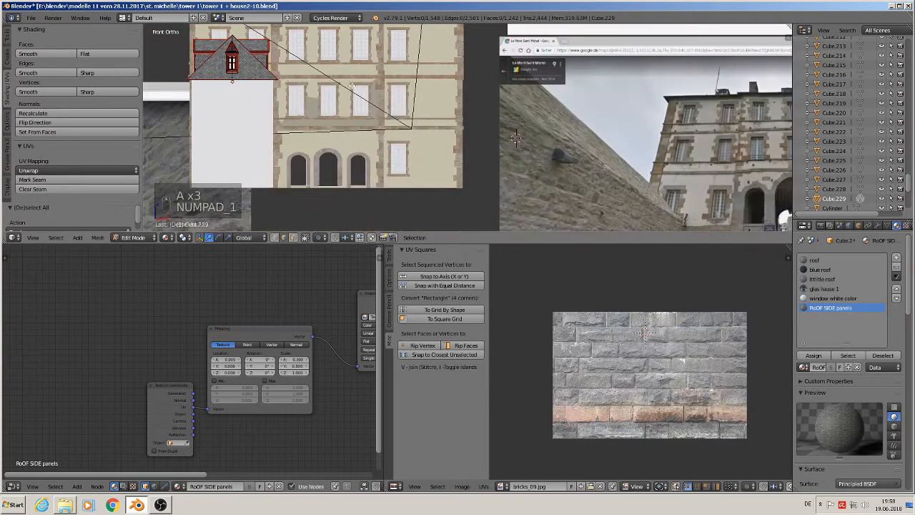
scroll(249, 61, "up", 6)
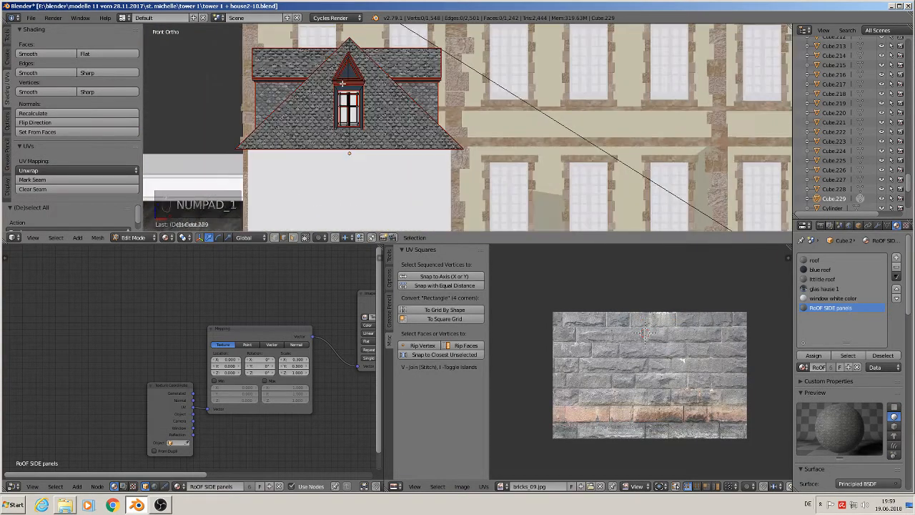
left_click(305, 238)
Circle-select the dormers on both short ends of the roof and delete their vertices.
key("c")
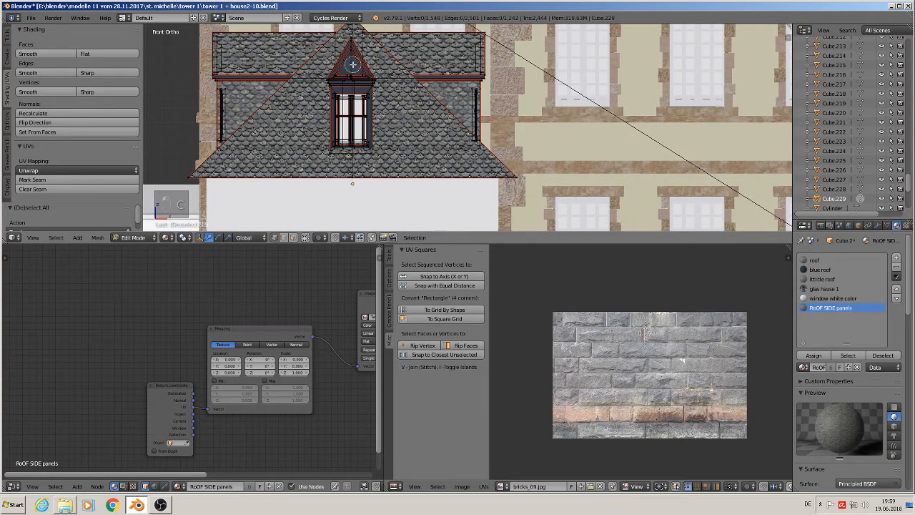
mouse_move(361, 61)
left_mouse_down()
mouse_move(350, 47)
mouse_move(357, 143)
left_mouse_up()
key("Escape")
middle_click_drag(357, 142, 338, 133)
key("c")
mouse_move(329, 68)
left_mouse_down()
mouse_move(332, 129)
mouse_move(341, 87)
mouse_move(345, 127)
left_mouse_up()
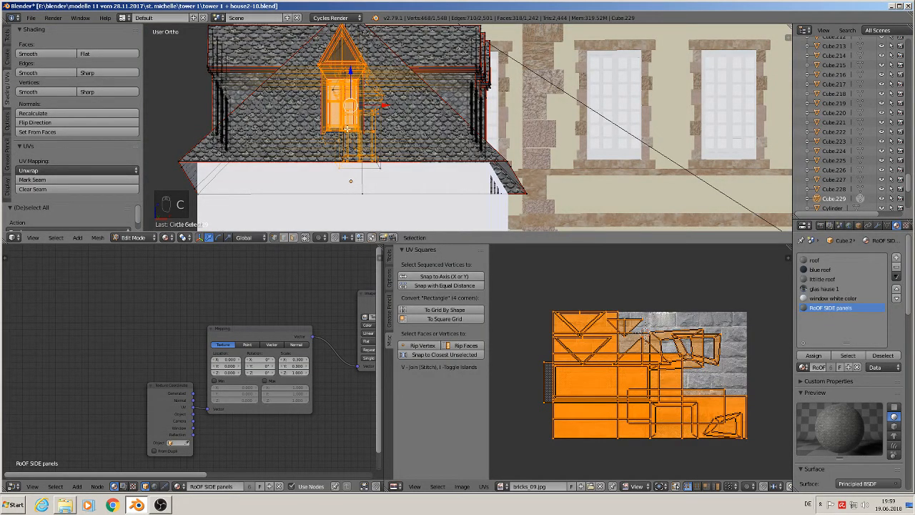
middle_click_drag(346, 128, 526, 125)
key("x")
left_click(491, 152)
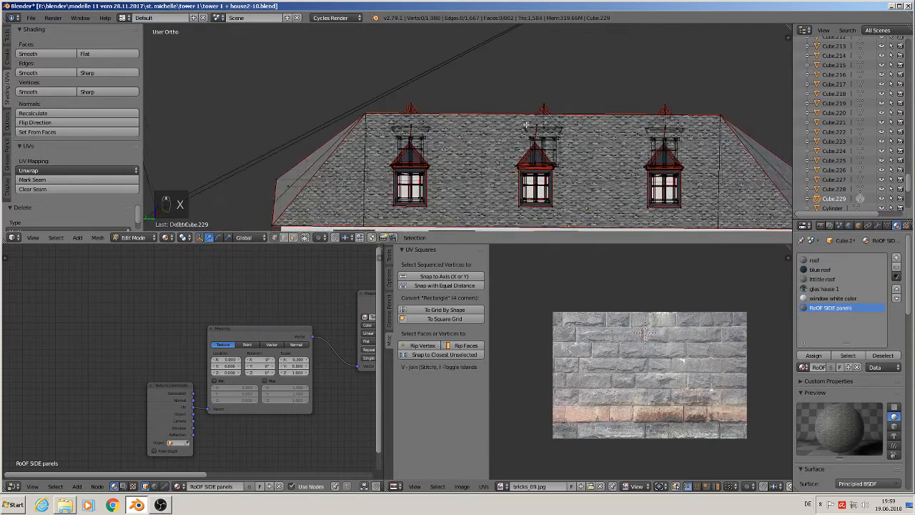
Box-select the three dormers along the roof's long sides, delete their vertices, and return to Object Mode.
key("KP_3")
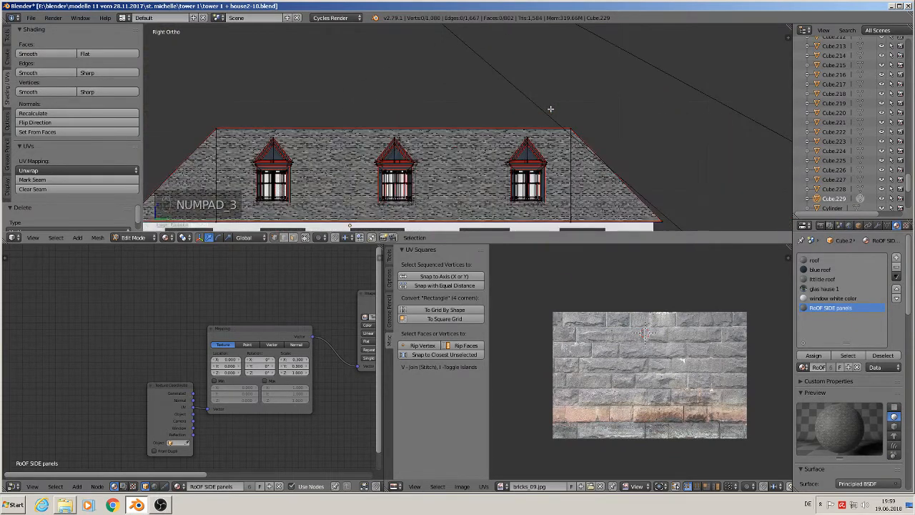
middle_click_drag(343, 163, 377, 130, "shift")
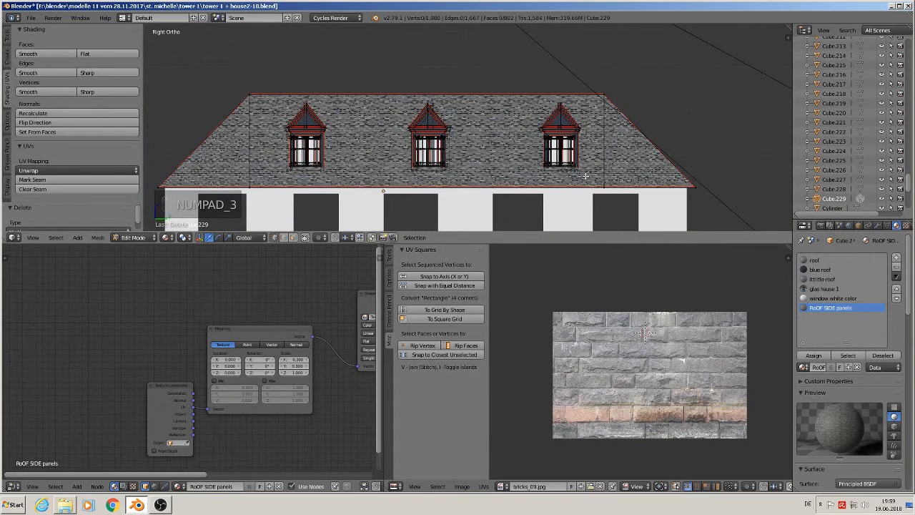
key("b")
left_click_drag(586, 175, 274, 100)
key("x")
left_click(274, 100)
key("Tab")
Save the project under its current file name.
scroll(311, 126, "down", 3)
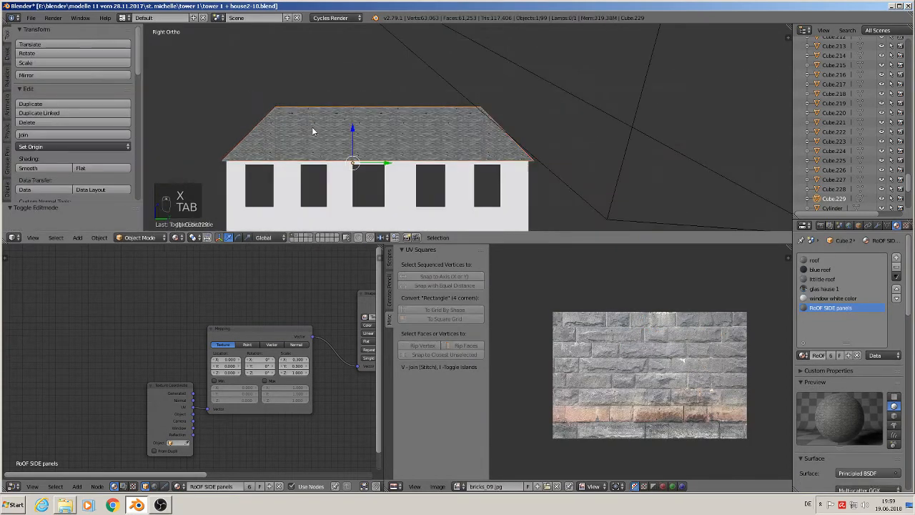
middle_click_drag(311, 127, 283, 138)
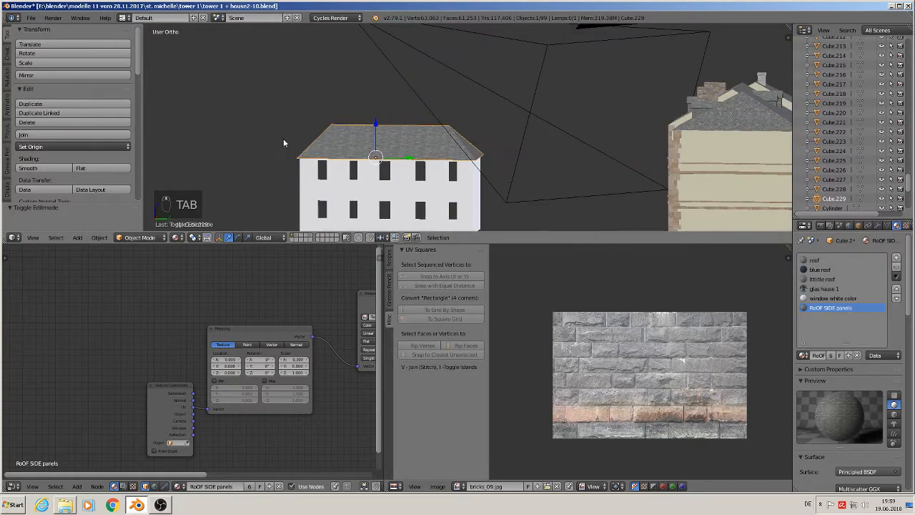
left_click(33, 18)
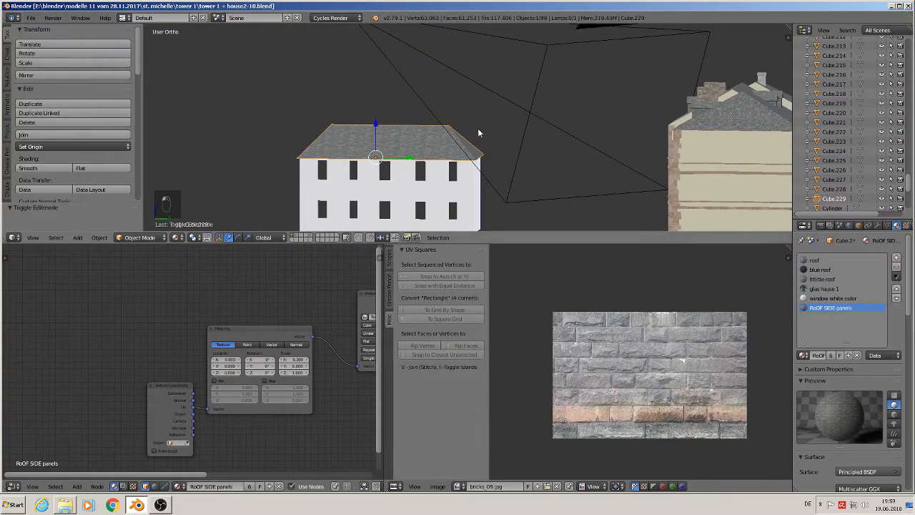
Select the textured yellow building with the stone-framed windows.
middle_click_drag(477, 132, 411, 77, "shift")
middle_click_drag(282, 112, 351, 111)
scroll(528, 104, "up", 3)
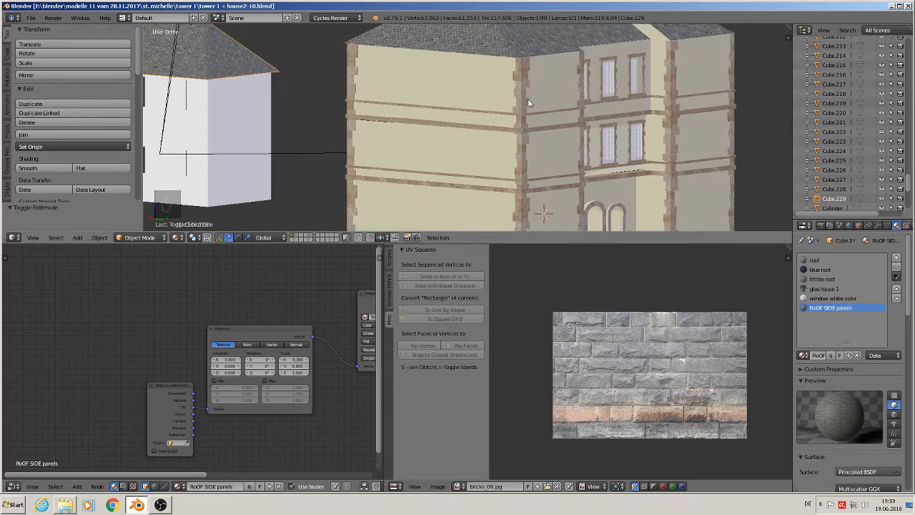
right_click(593, 72)
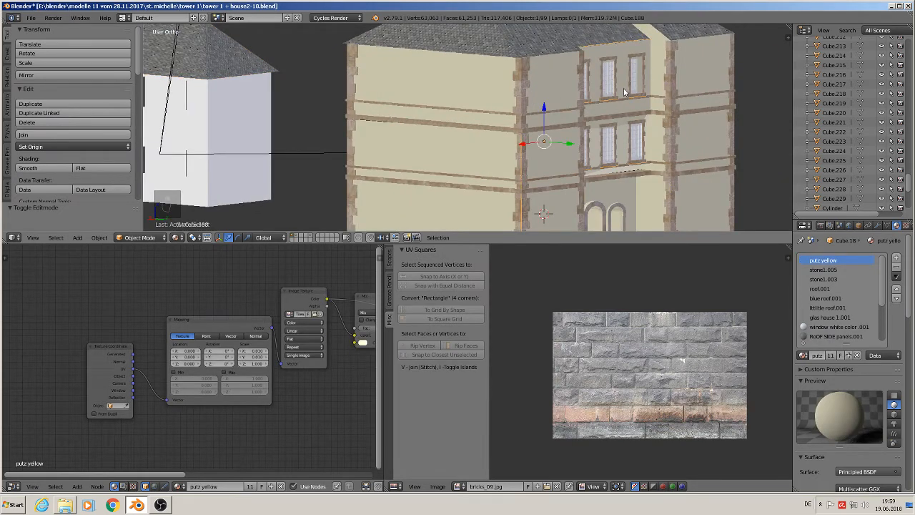
In Edit Mode, box-select the ground-floor window beside the three arches on the building's front.
scroll(600, 99, "down", 2)
scroll(561, 100, "down", 6)
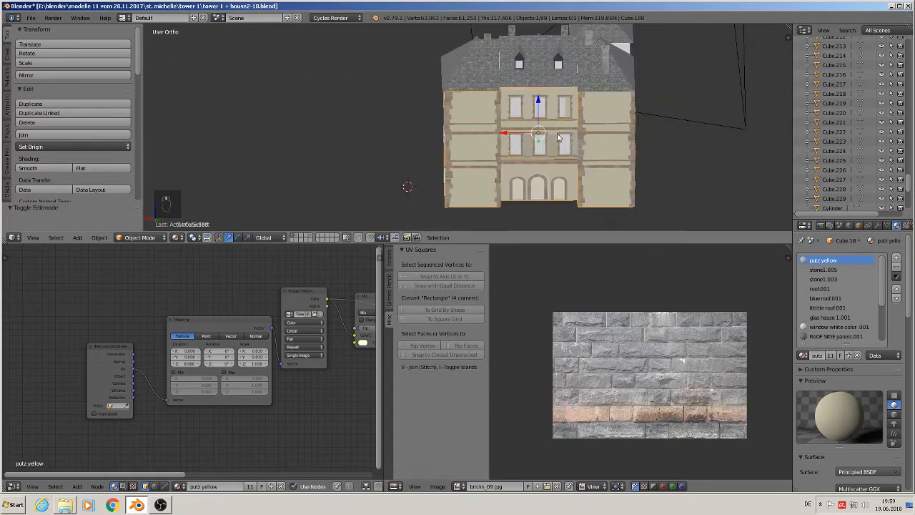
scroll(550, 122, "up", 9)
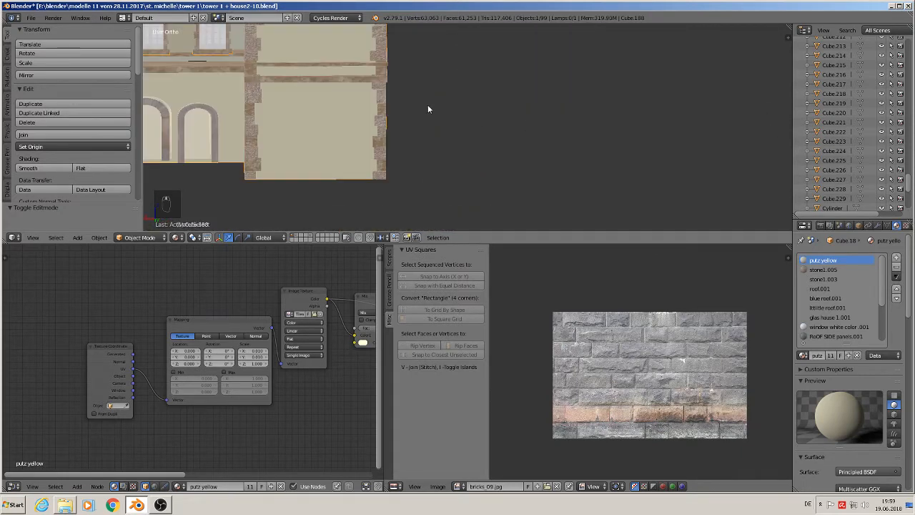
key("KP_3")
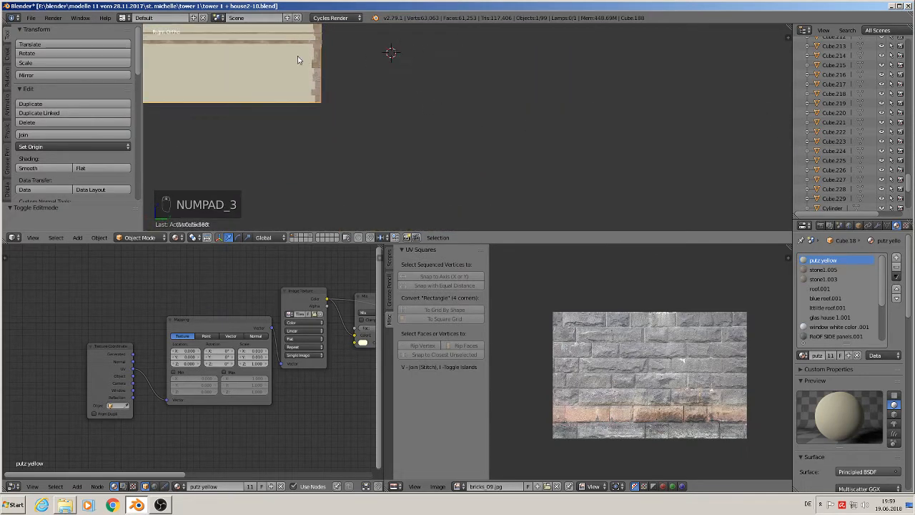
middle_click_drag(286, 72, 451, 185, "shift")
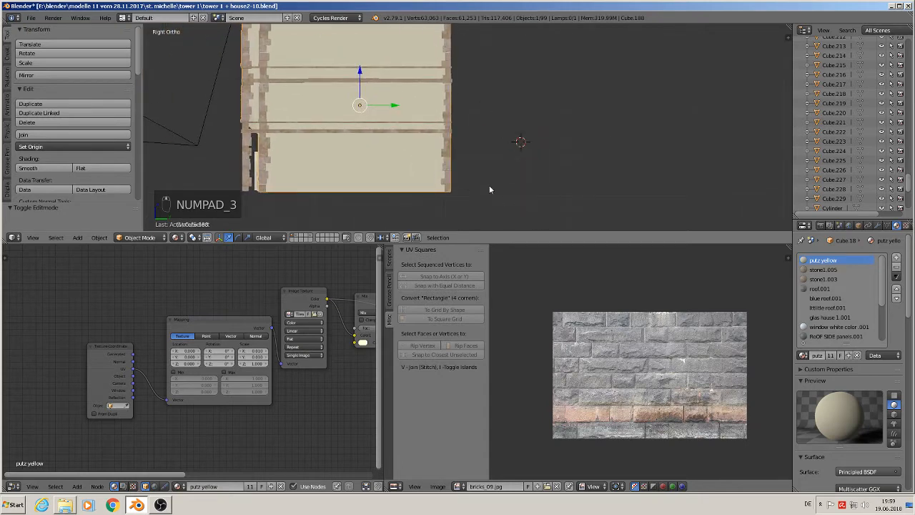
middle_click_drag(372, 133, 432, 151, "shift")
key("KP_1")
scroll(500, 136, "up", 4)
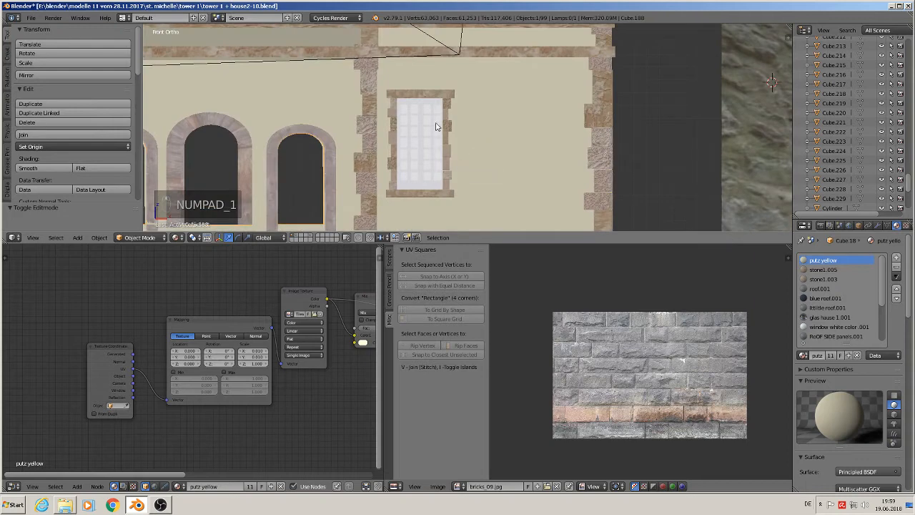
key("Tab")
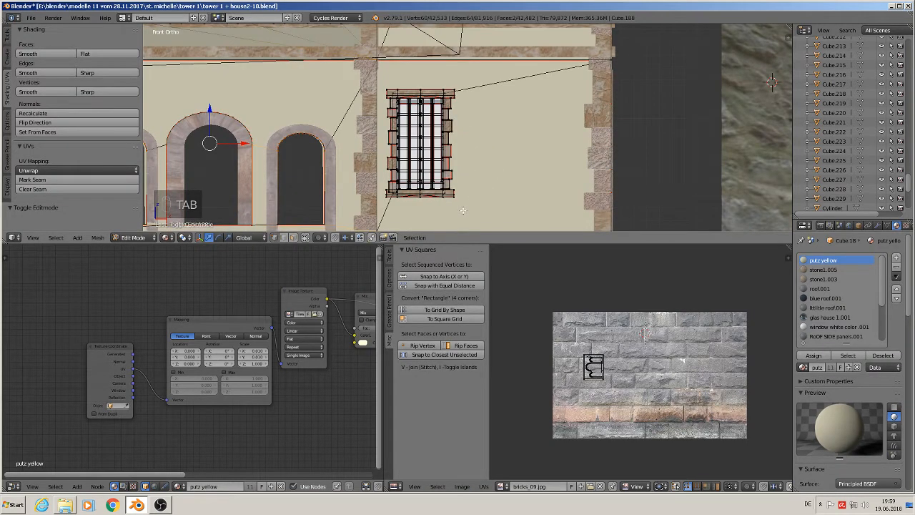
key("b")
key("b")
left_click_drag(463, 207, 386, 75)
scroll(409, 111, "down", 3)
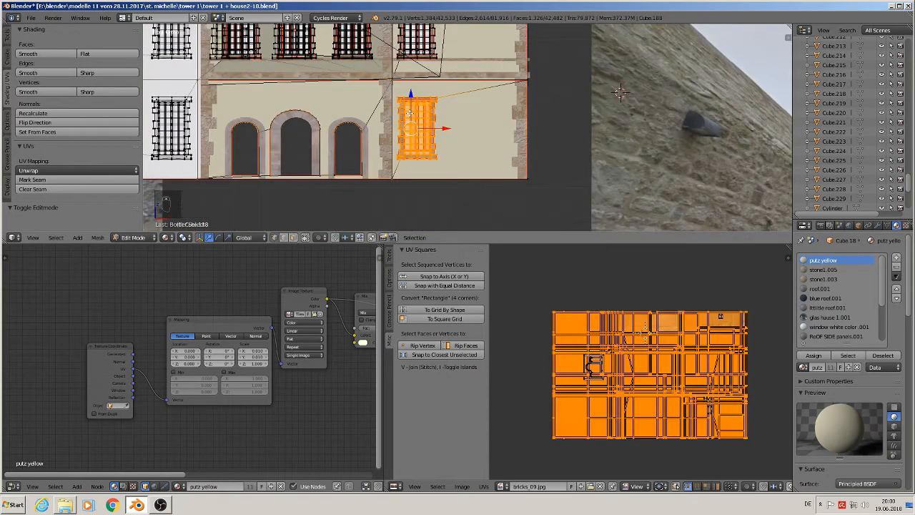
Duplicate the selected window in place, separate the copy by selection into its own object, and return to Object Mode.
key("shift+d")
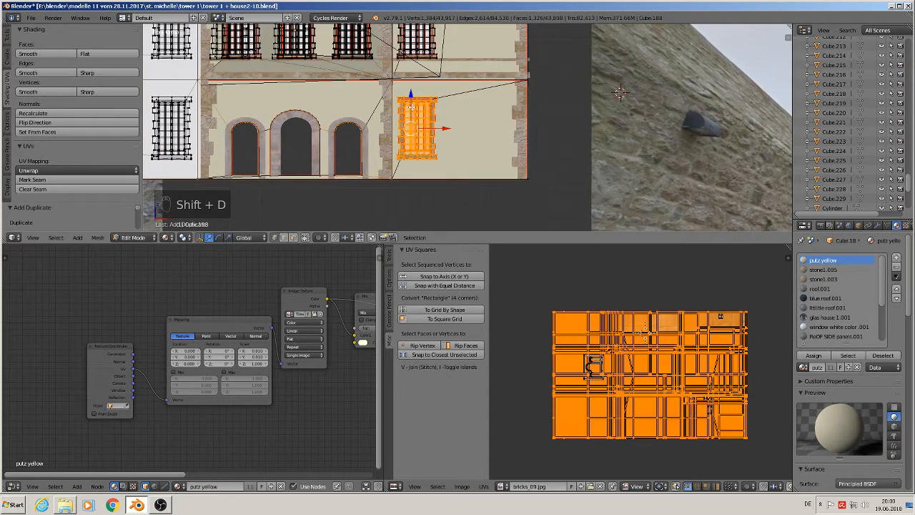
key("p")
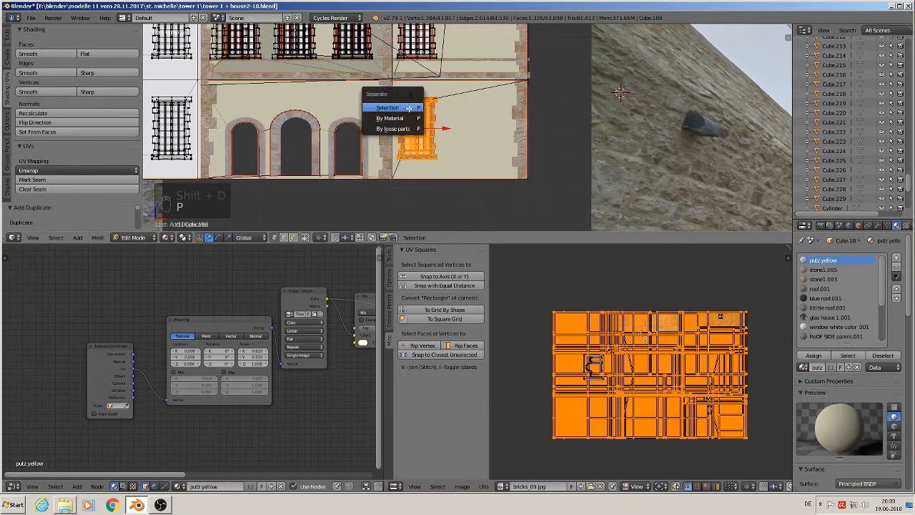
left_click(412, 106)
scroll(413, 107, "down", 3)
key("Tab")
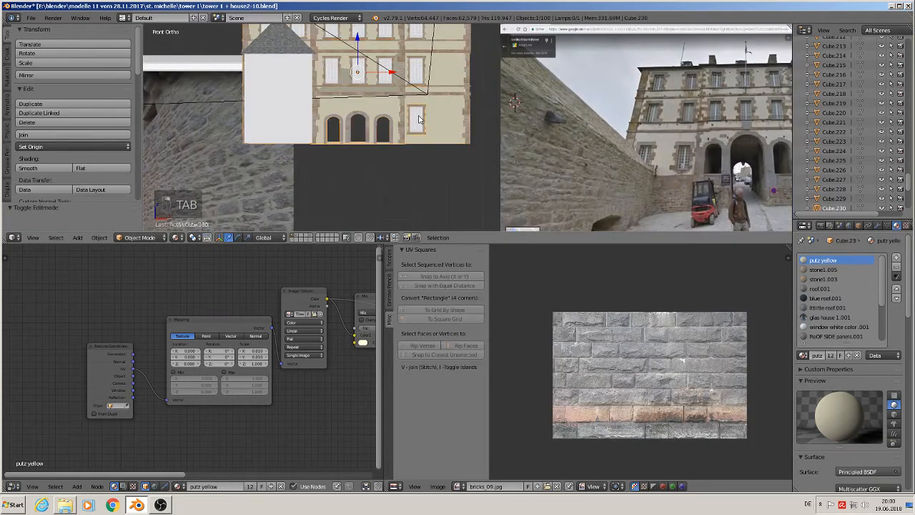
Move the separated window piece out in front of the yellow building, near the white block.
middle_click_drag(420, 118, 378, 64)
left_click_drag(395, 64, 155, 156)
middle_click_drag(155, 155, 512, 79, "shift")
key("g")
key("Escape")
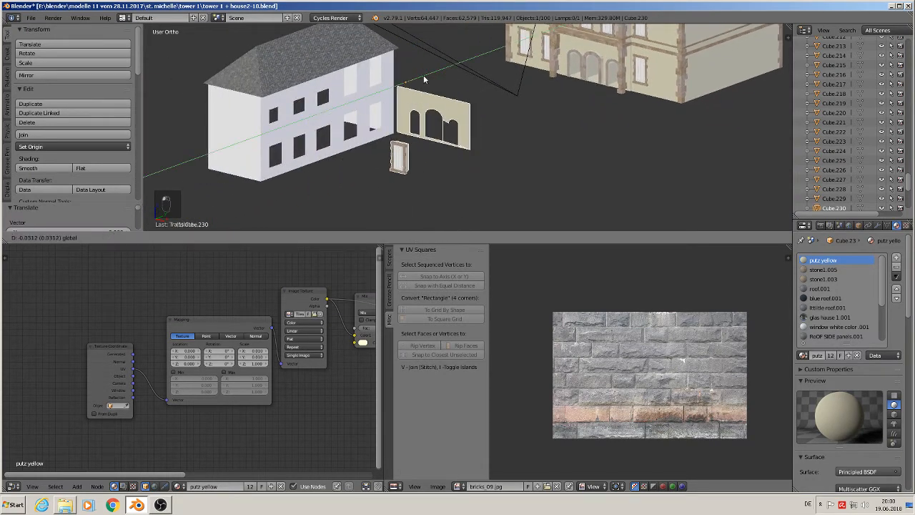
Select the linked arched wall in the separated window's mesh and delete its vertices.
scroll(464, 112, "up", 3)
key("Tab")
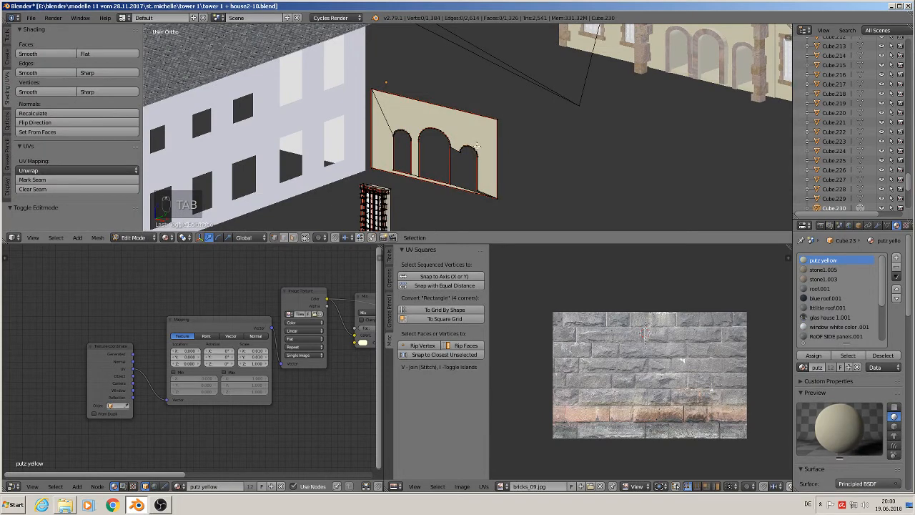
key("l")
key("x")
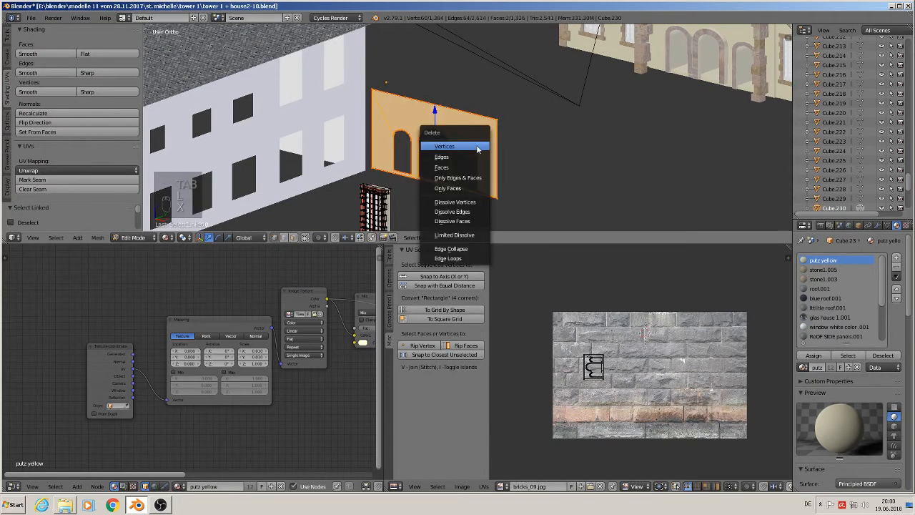
left_click(476, 147)
Delete the vertices of the plain panel behind the window frame and return to Object Mode.
scroll(457, 152, "down", 3)
scroll(429, 163, "up", 3)
scroll(421, 166, "up", 8)
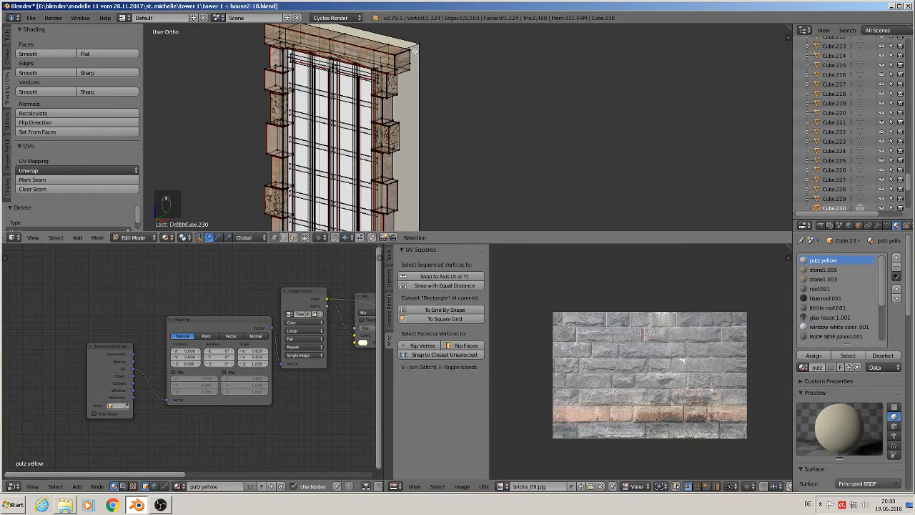
scroll(414, 50, "down", 2)
right_click(416, 63)
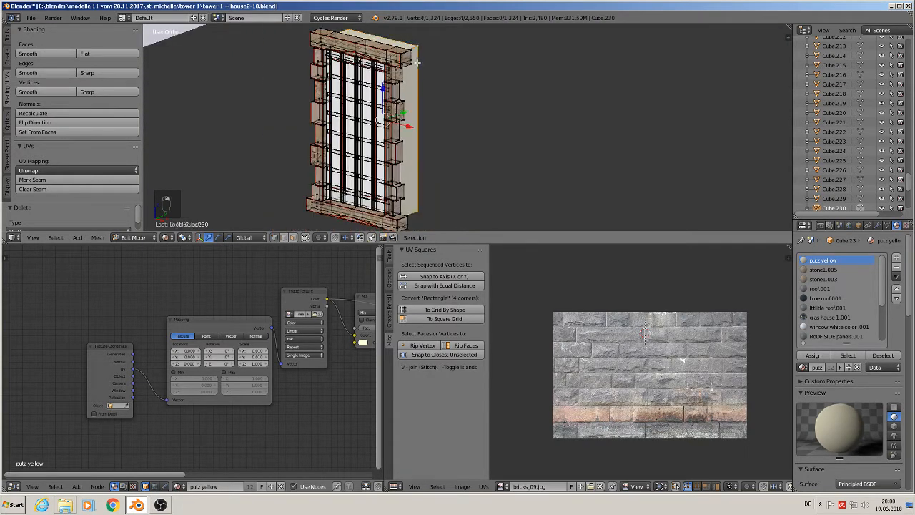
key("x")
left_click(416, 64)
scroll(374, 57, "up", 3)
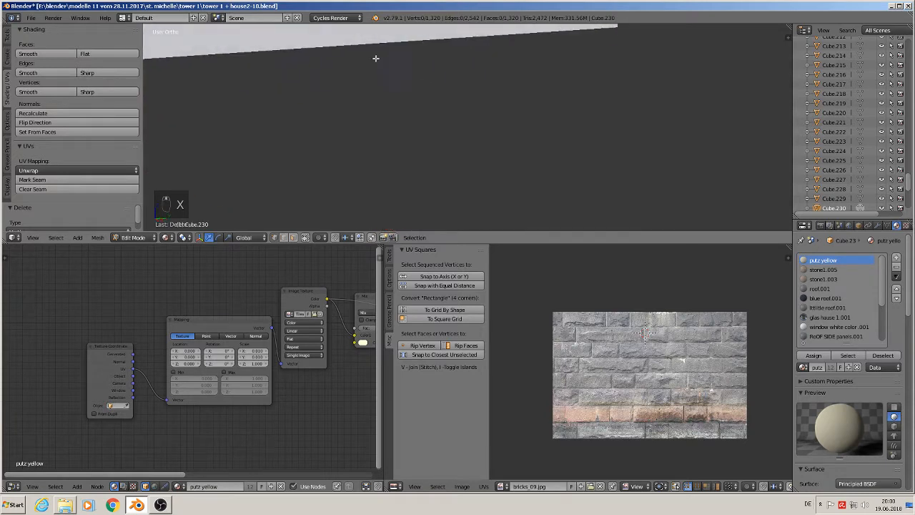
scroll(394, 63, "down", 3)
scroll(393, 63, "down", 2)
middle_click_drag(394, 63, 461, 63, "shift")
key("Tab")
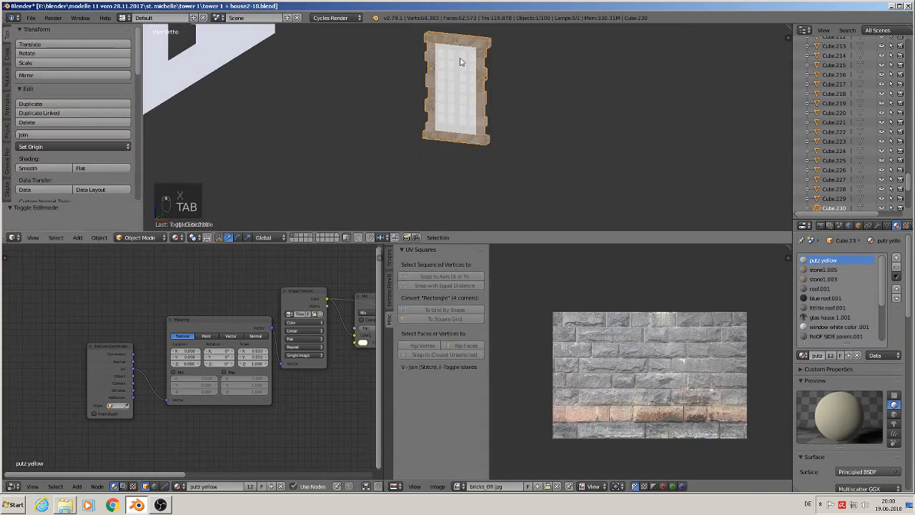
Set the window object's origin to its geometry.
scroll(461, 63, "down", 3)
scroll(461, 63, "down", 3)
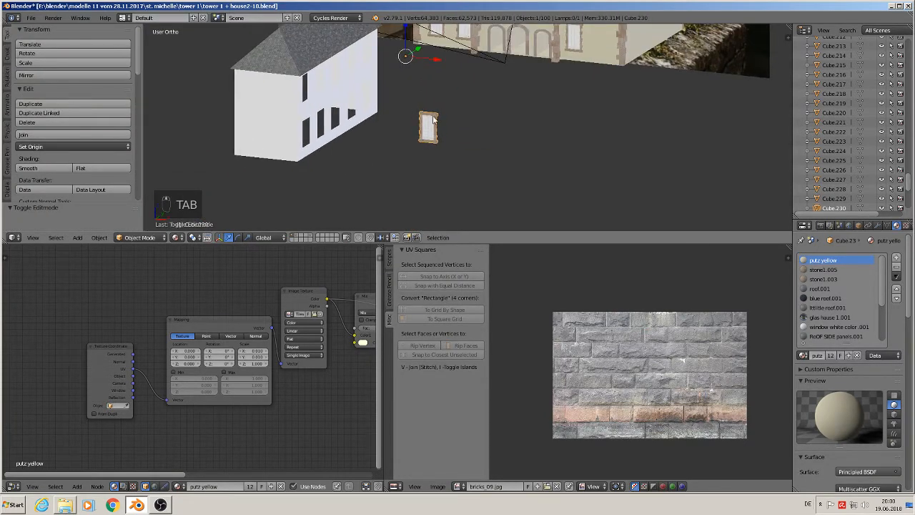
left_click(47, 145)
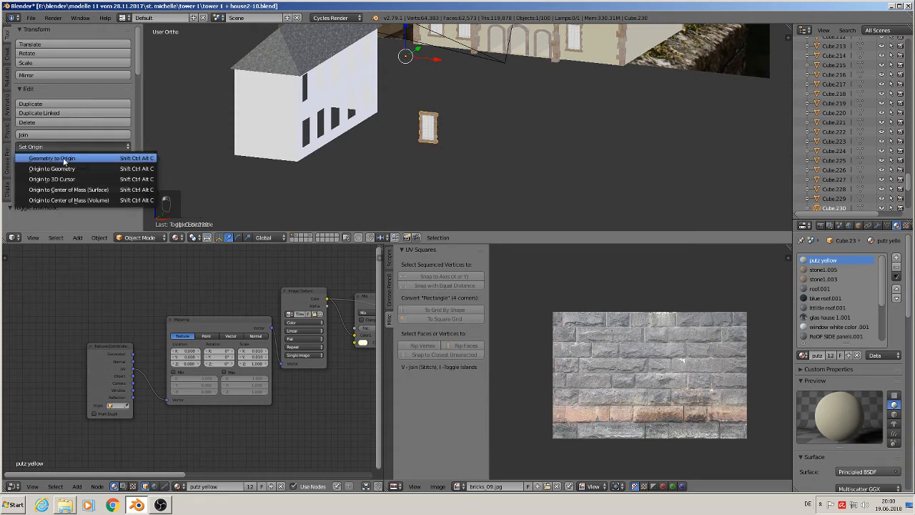
left_click(72, 169)
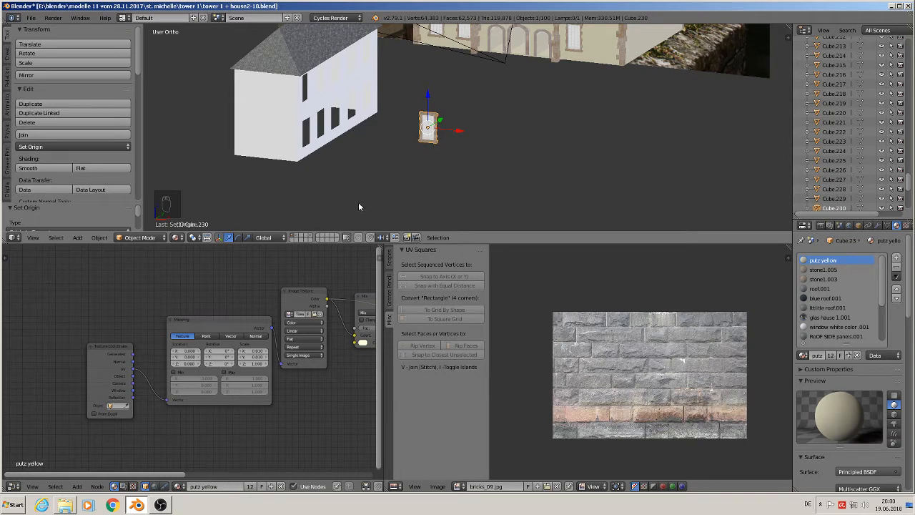
Move the window object to a separate empty layer and show only that layer.
key("m")
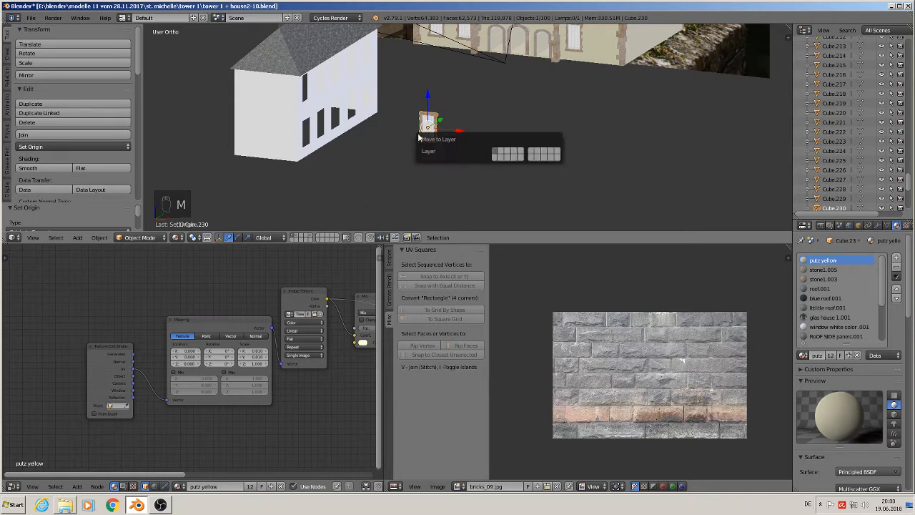
left_click(511, 155)
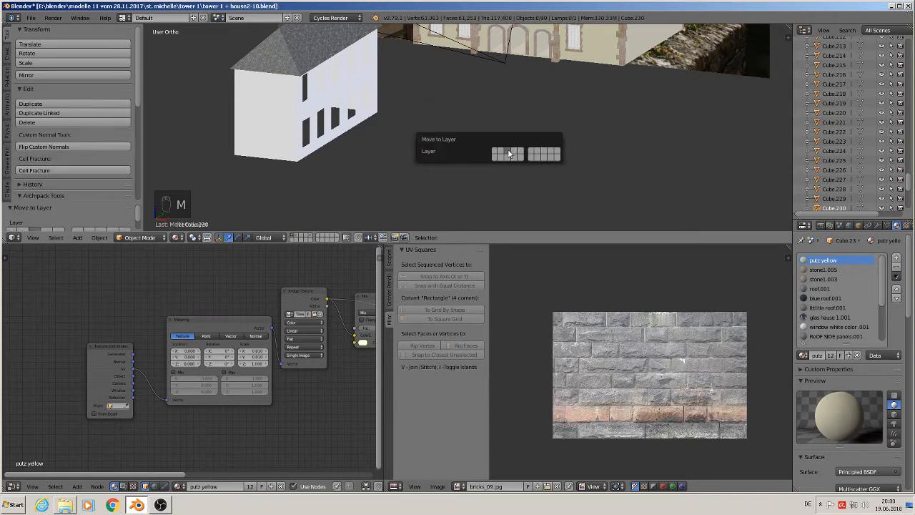
left_click(300, 236)
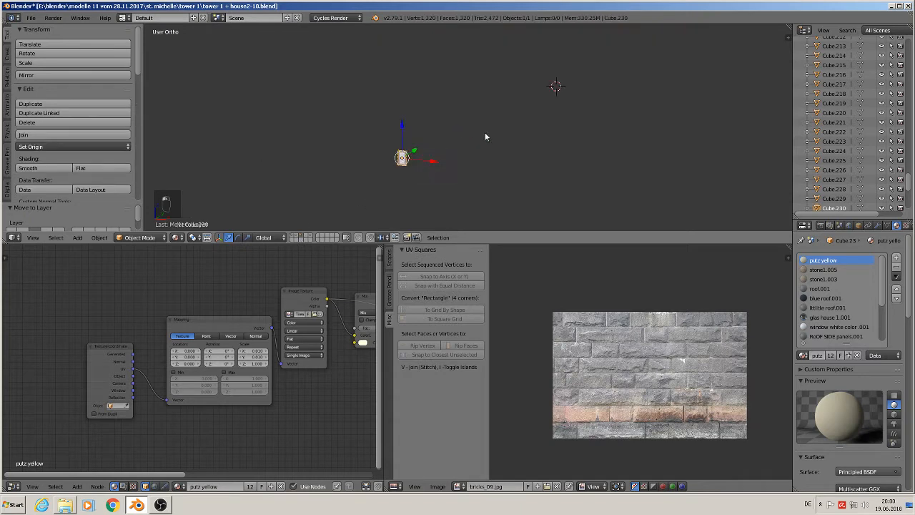
Enlarge the 3D viewport over the node and image editors.
middle_click_drag(484, 133, 544, 144)
scroll(546, 145, "down", 4)
middle_click_drag(584, 195, 483, 223, "shift")
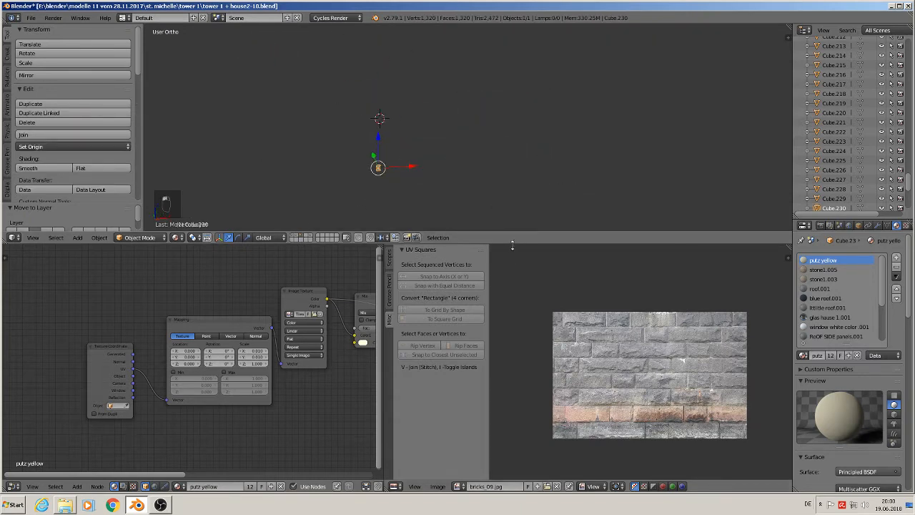
left_click_drag(512, 245, 512, 410)
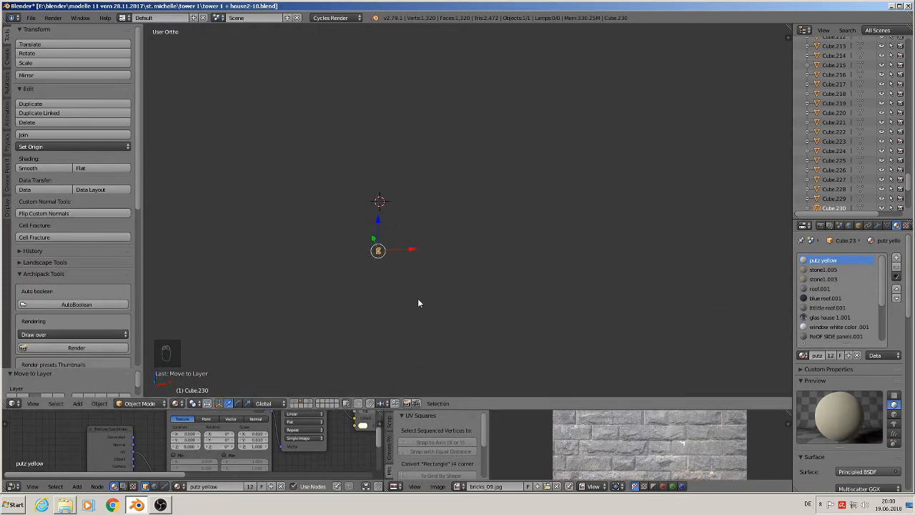
Reset the 3D cursor to the world origin and clear the window object's location.
key("shift+c")
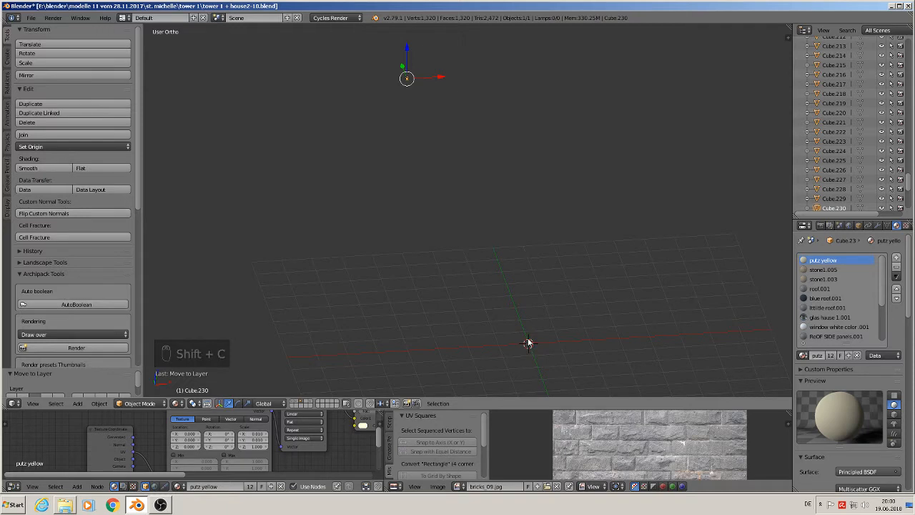
key("alt+g")
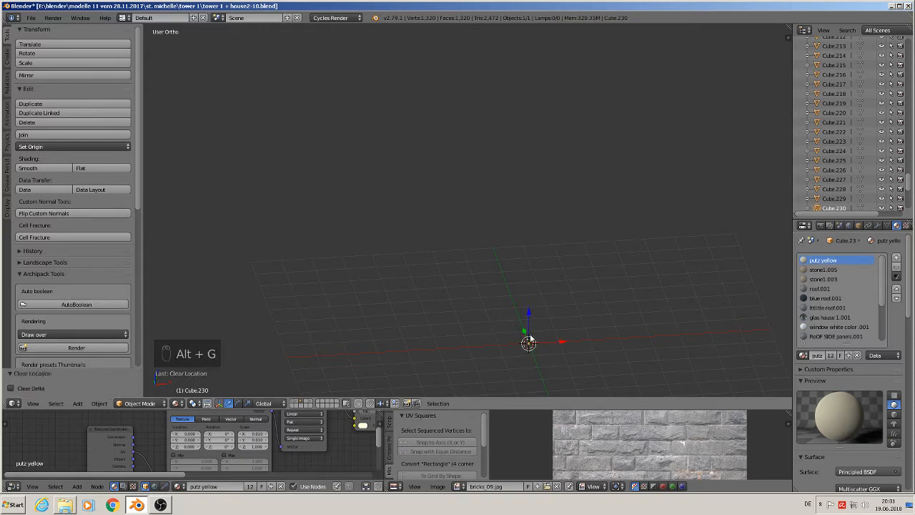
middle_click_drag(530, 338, 460, 233)
scroll(471, 270, "up", 12)
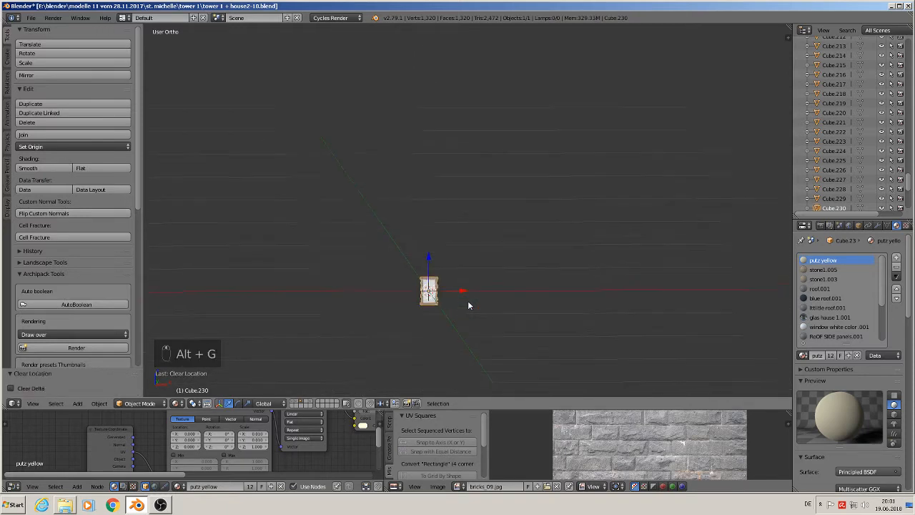
Create a new group from the window object and name it "window".
scroll(463, 303, "up", 9)
key("KP_1")
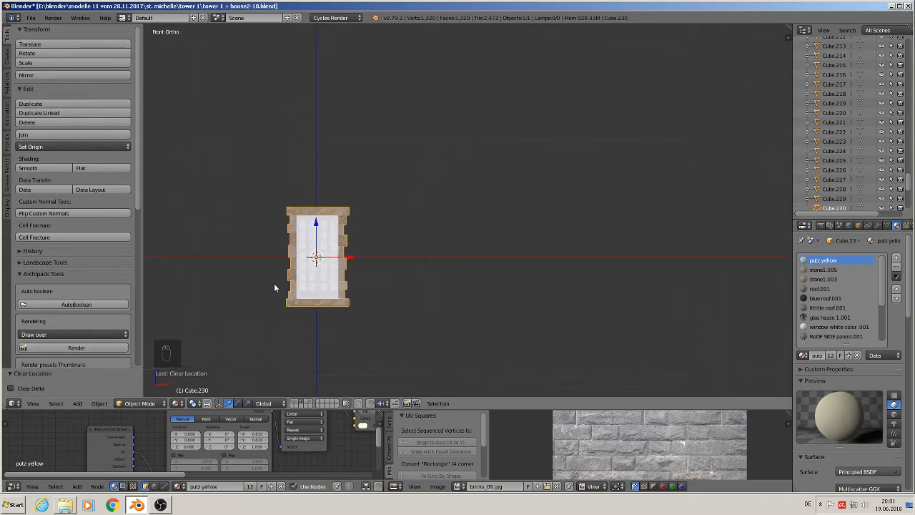
key("ctrl+g")
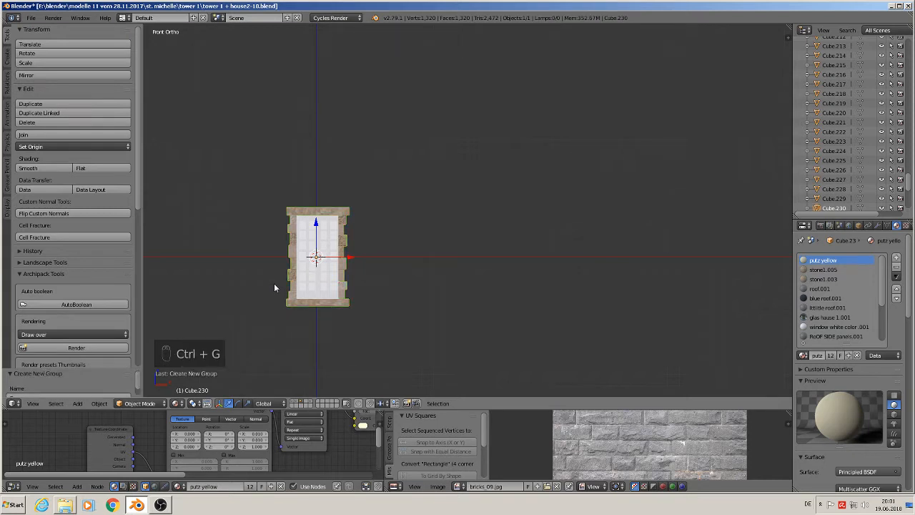
scroll(79, 321, "down", 5)
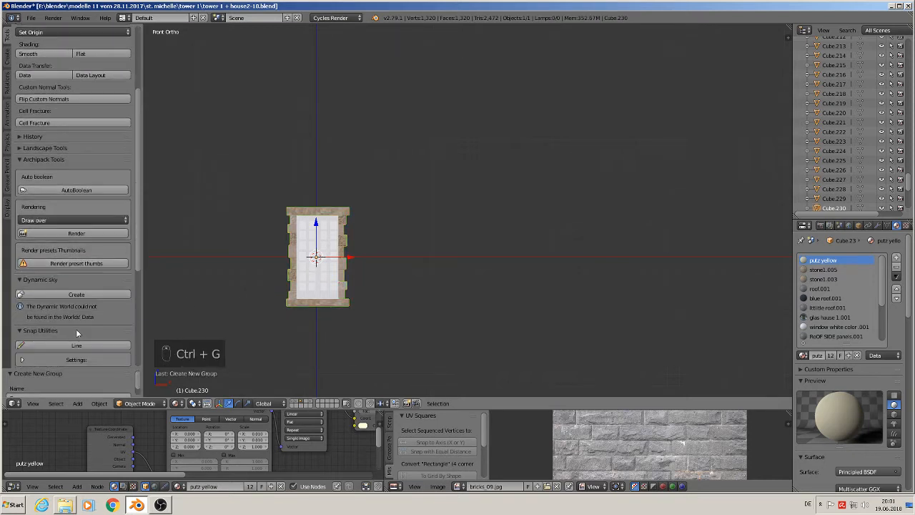
scroll(76, 328, "down", 7)
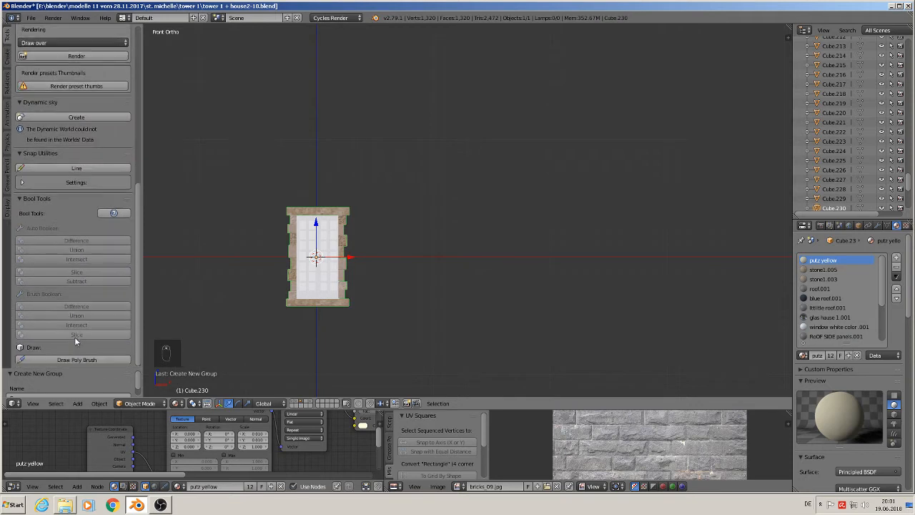
scroll(63, 369, "down", 1)
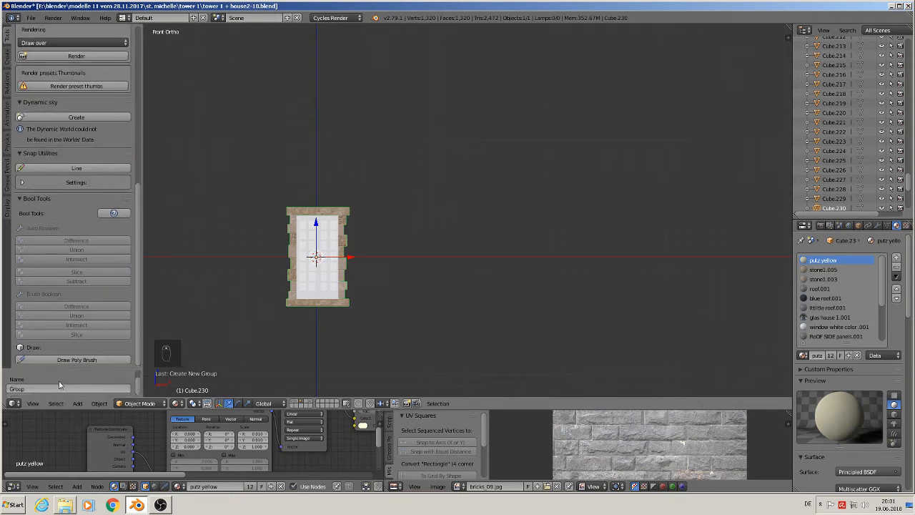
left_click(14, 388)
type("window")
key("Return")
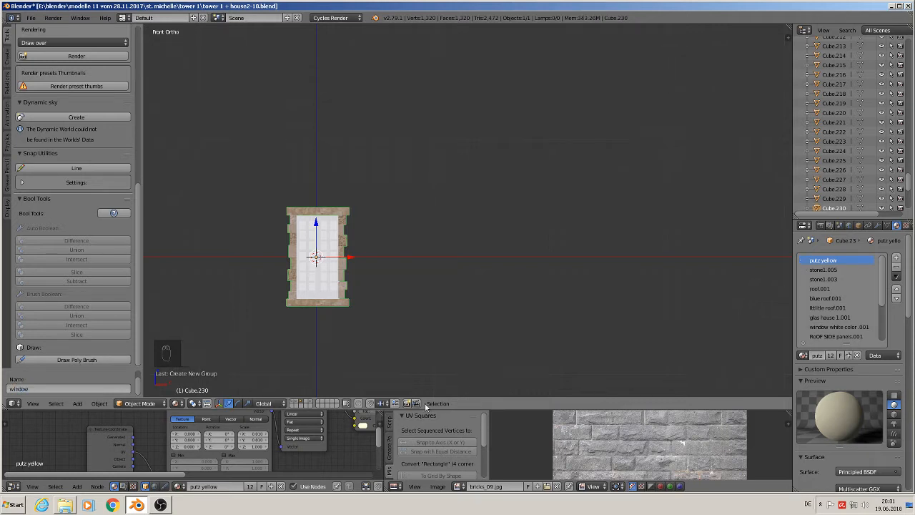
Show the layer with the buildings again and add an instance of the "window" group.
left_click(295, 403)
scroll(308, 360, "down", 8)
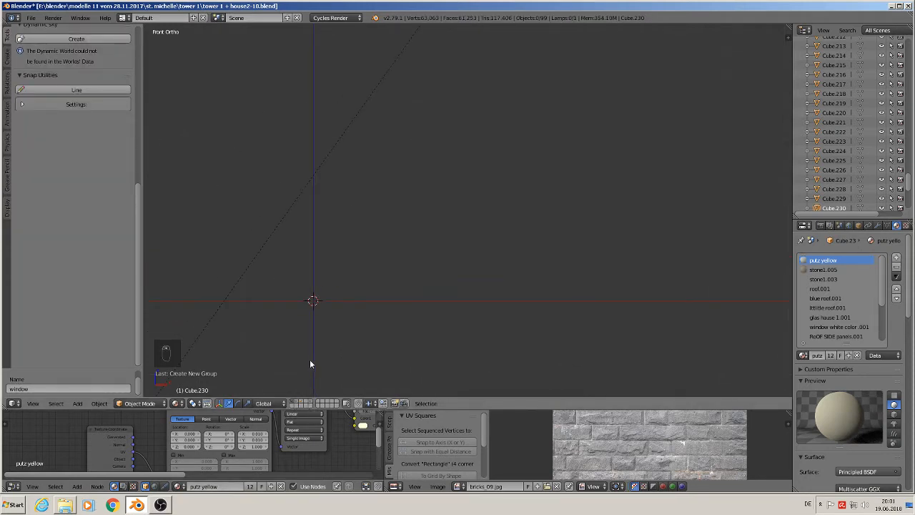
middle_click_drag(296, 333, 688, 228, "shift")
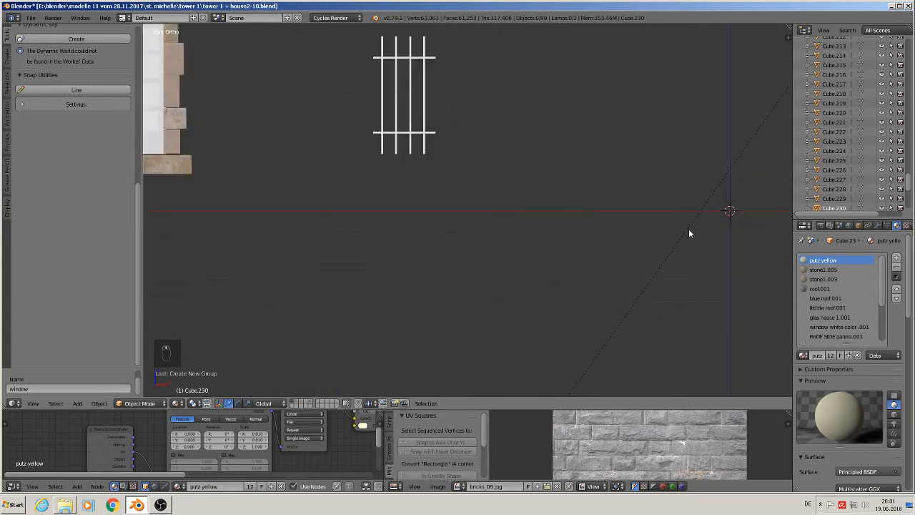
scroll(591, 236, "down", 5)
scroll(421, 162, "down", 8)
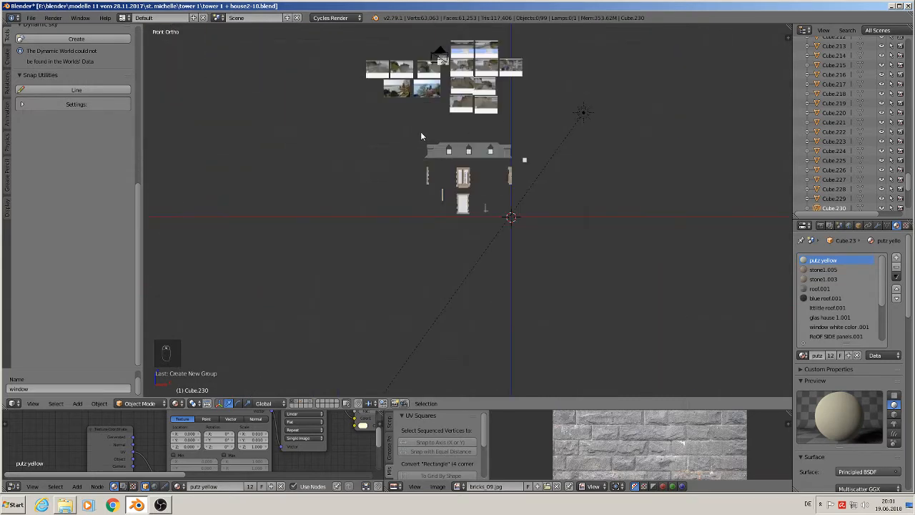
scroll(453, 267, "up", 15)
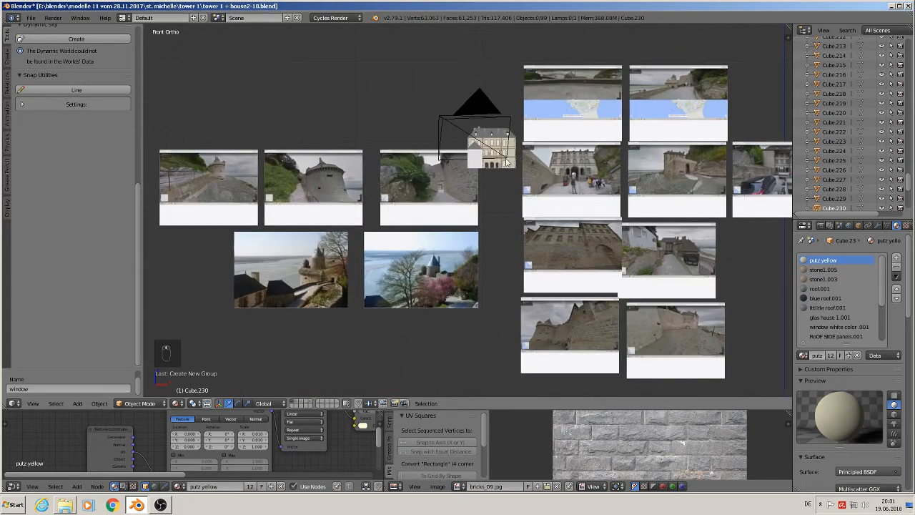
scroll(336, 187, "up", 2)
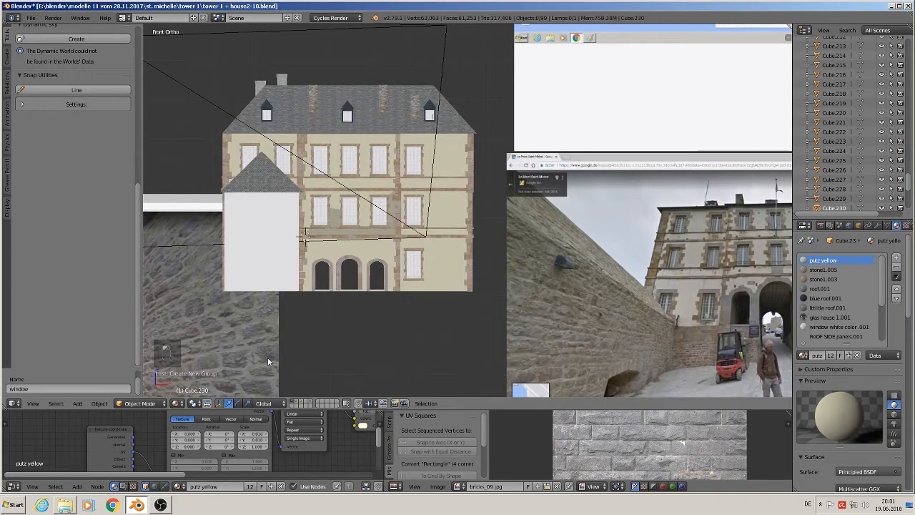
left_click(75, 400)
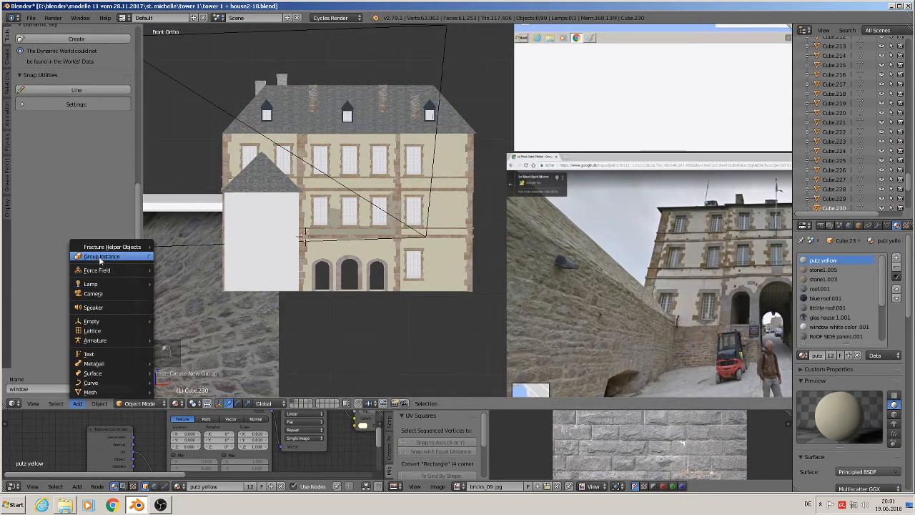
mouse_move(108, 255)
left_click(233, 255)
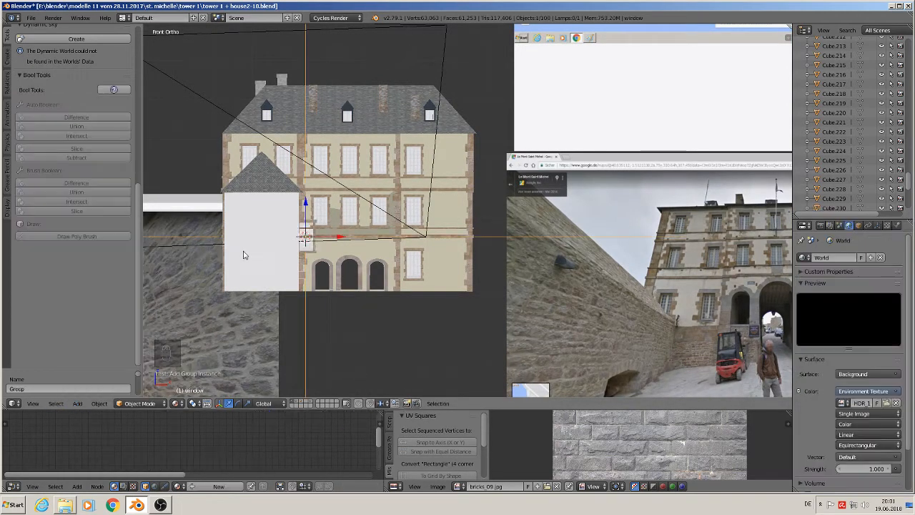
Move the window instance over to the end of the white block's long wall, level with the ground-floor openings.
middle_click_drag(329, 256, 304, 270)
right_click_drag(312, 227, 188, 313)
left_click(187, 313)
middle_click_drag(204, 301, 376, 158, "shift")
middle_click_drag(371, 168, 331, 170)
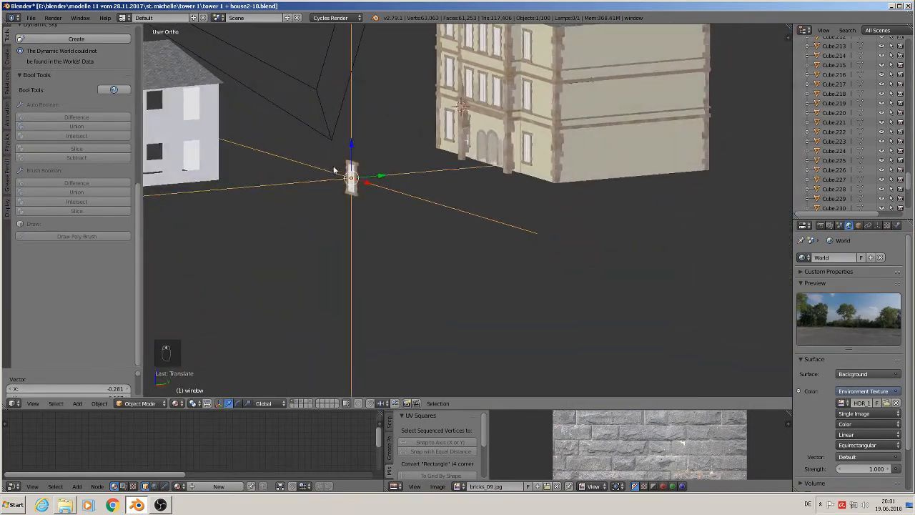
left_click_drag(367, 176, 176, 216)
middle_click_drag(185, 207, 312, 223, "shift")
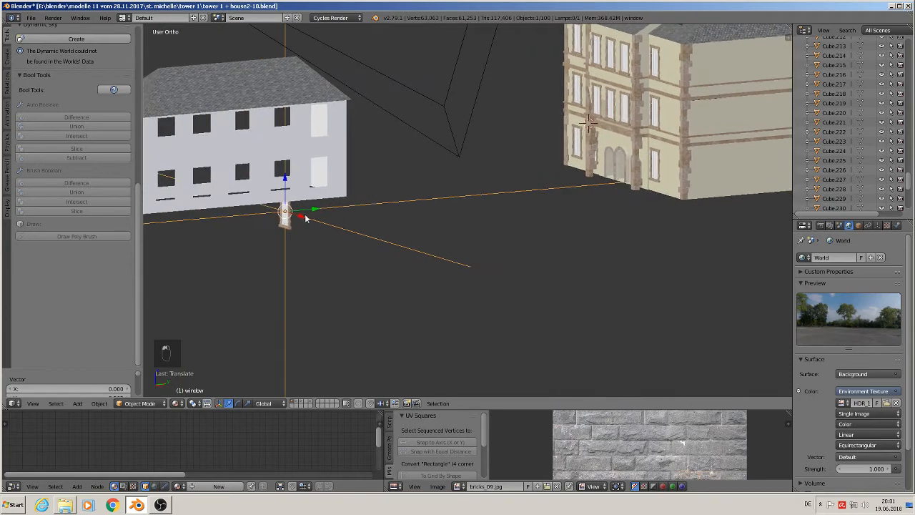
left_click_drag(303, 219, 330, 241)
left_click(347, 248)
left_click_drag(337, 203, 347, 166)
middle_click_drag(347, 166, 398, 183)
scroll(398, 184, "up", 3)
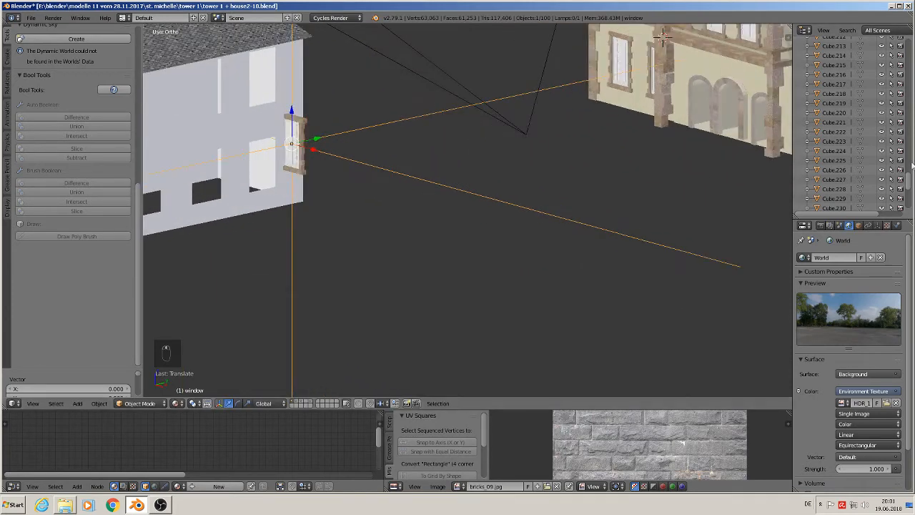
Set the window instance's empty size to 0.01 and rotate the instance 90° about the Z axis.
left_click(877, 226)
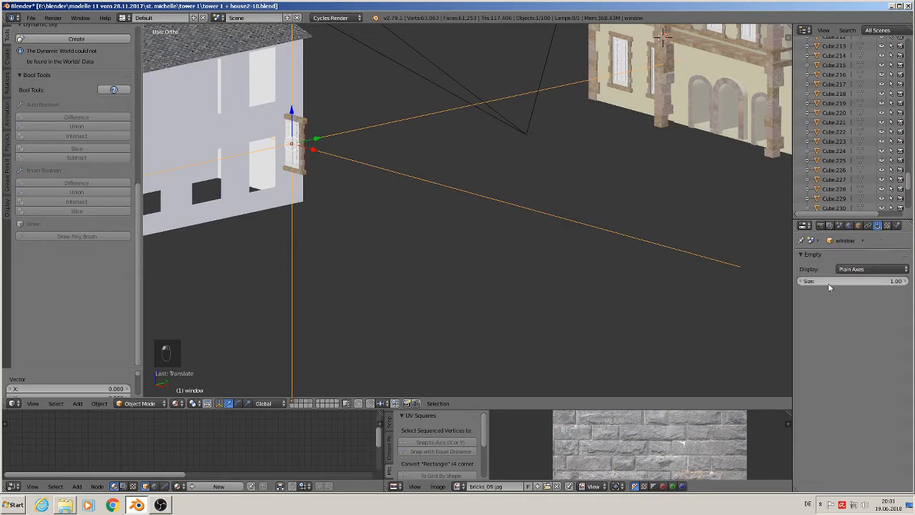
left_click_drag(867, 282, 845, 282)
scroll(345, 217, "up", 3)
type("r")
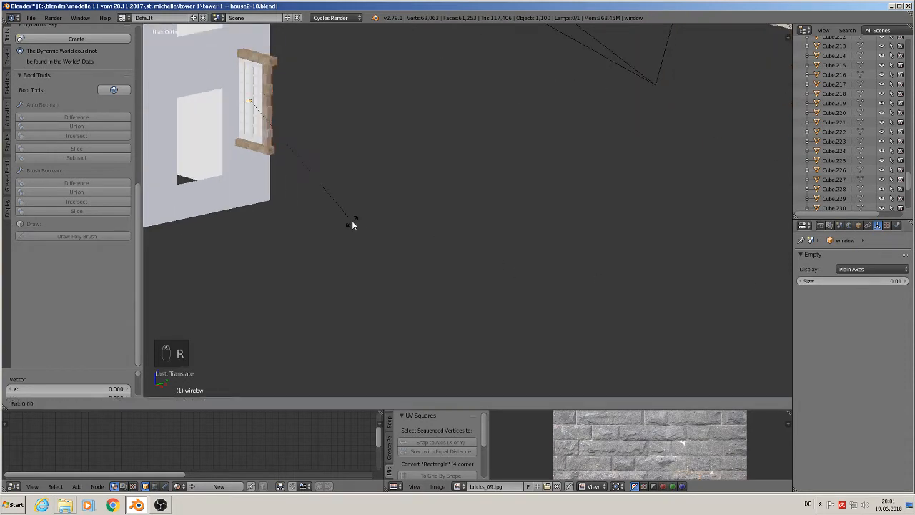
type("z90")
key("Return")
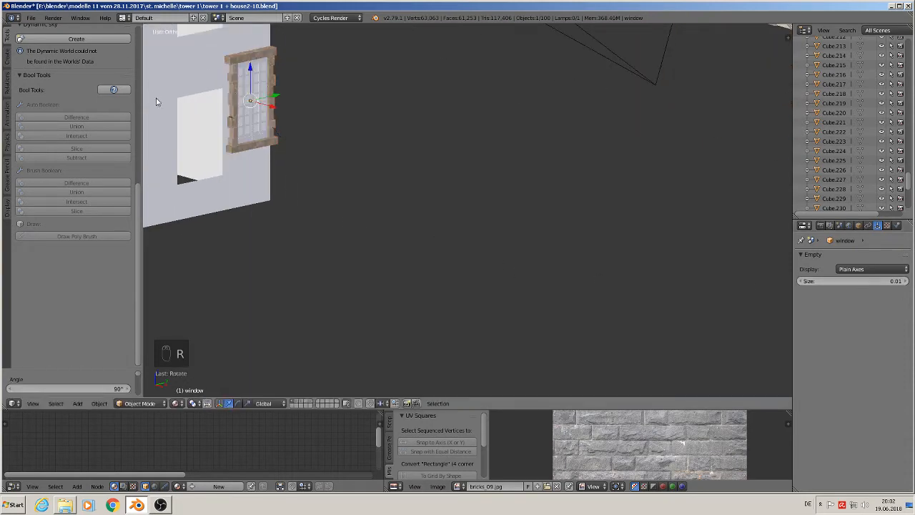
Place the window instance into the ground-floor opening at the end of the white block's long wall.
scroll(158, 102, "down", 2)
middle_click_drag(186, 113, 432, 206, "shift")
scroll(489, 198, "up", 2)
left_click_drag(482, 191, 452, 247)
key("KP_3")
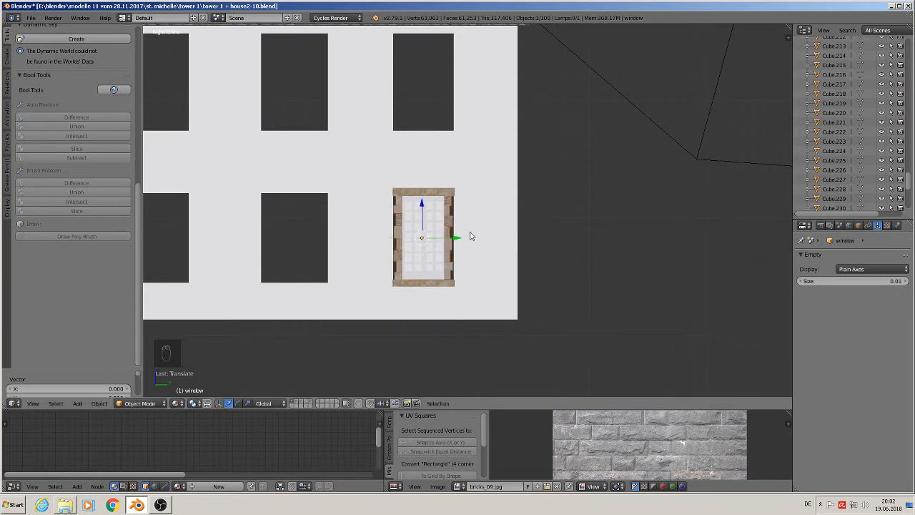
Narrow the ground-floor end opening in the block's mesh by moving both side edges inward behind the window's stone frame.
right_click(482, 226)
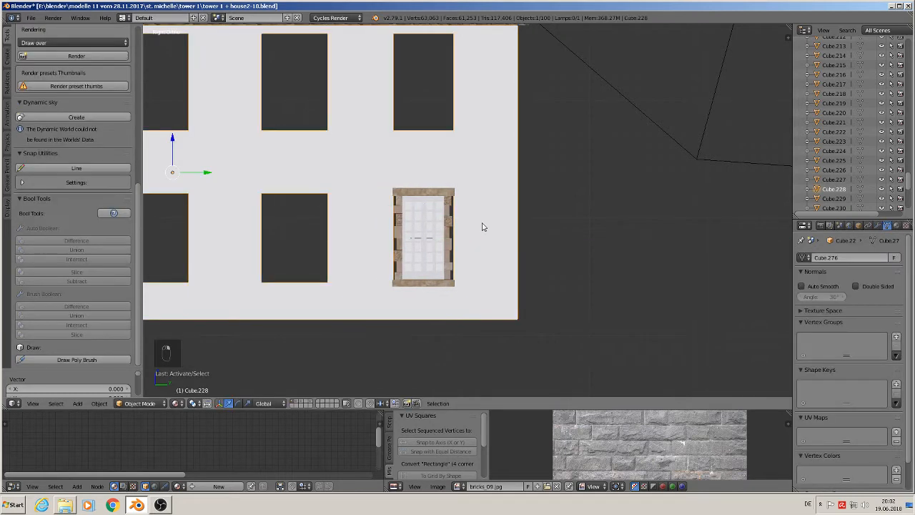
key("Tab")
scroll(453, 236, "up", 3)
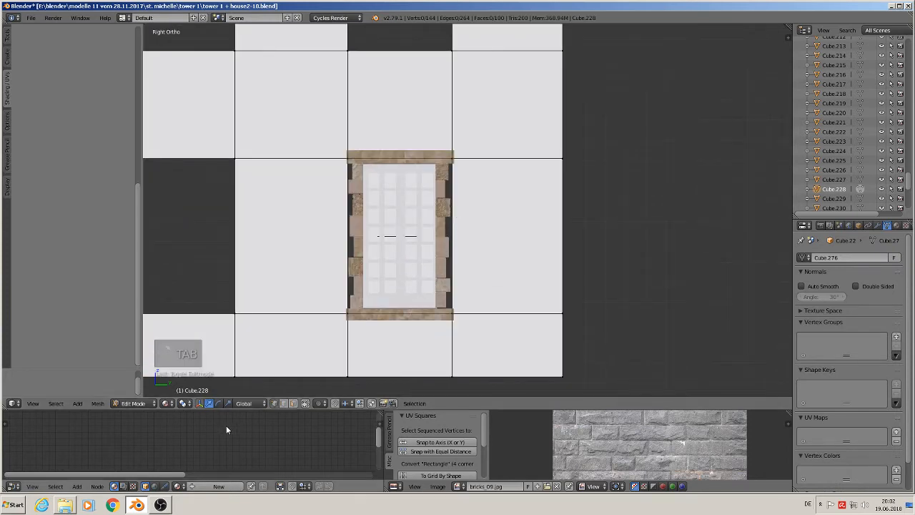
right_click(457, 191)
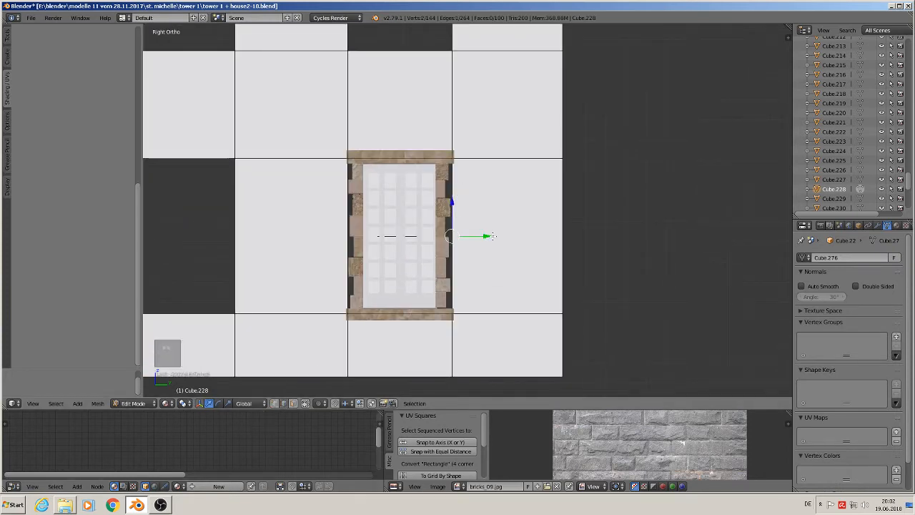
left_click_drag(490, 236, 475, 235)
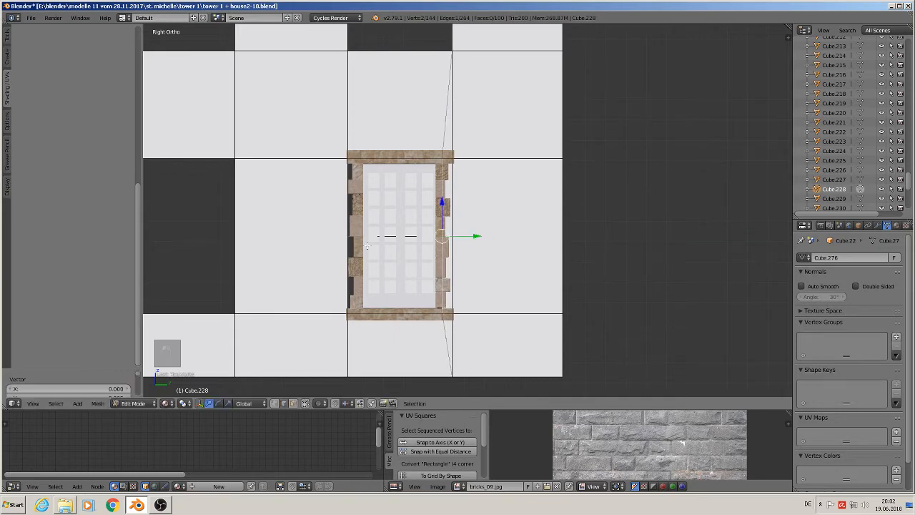
right_click(342, 237)
left_click_drag(373, 235, 381, 236)
scroll(380, 235, "down", 3)
key("Tab")
Duplicate the window instance along the Y axis into the second and third ground-floor openings.
right_click(384, 231)
middle_click_drag(435, 280, 625, 269, "shift")
key("shift+d")
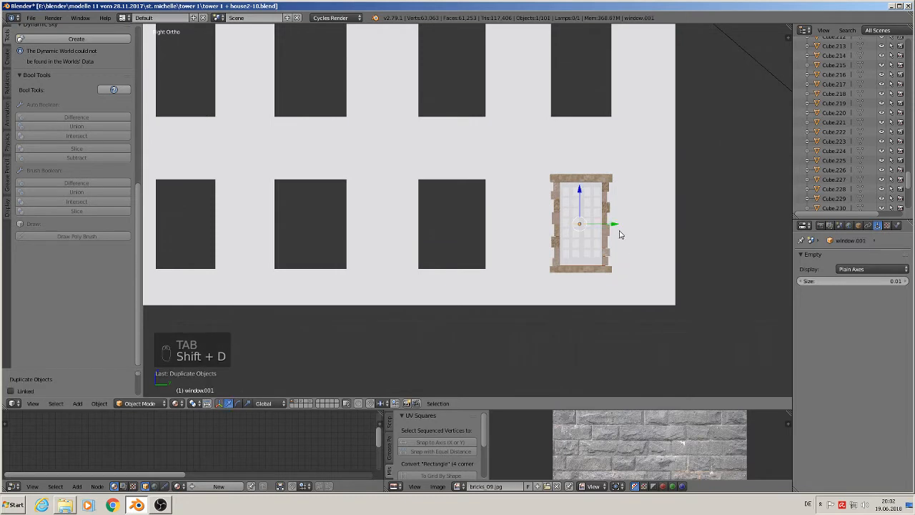
left_click(478, 225)
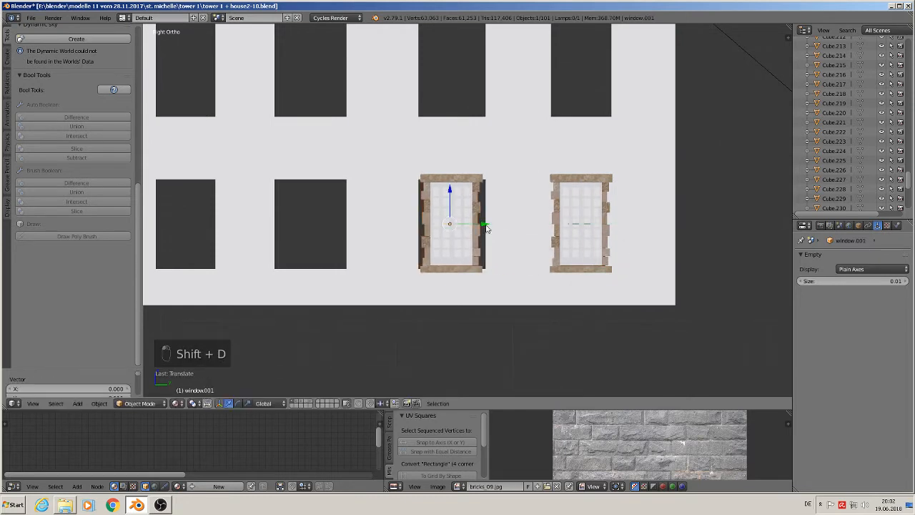
middle_click_drag(496, 225, 590, 211, "shift")
key("shift+d")
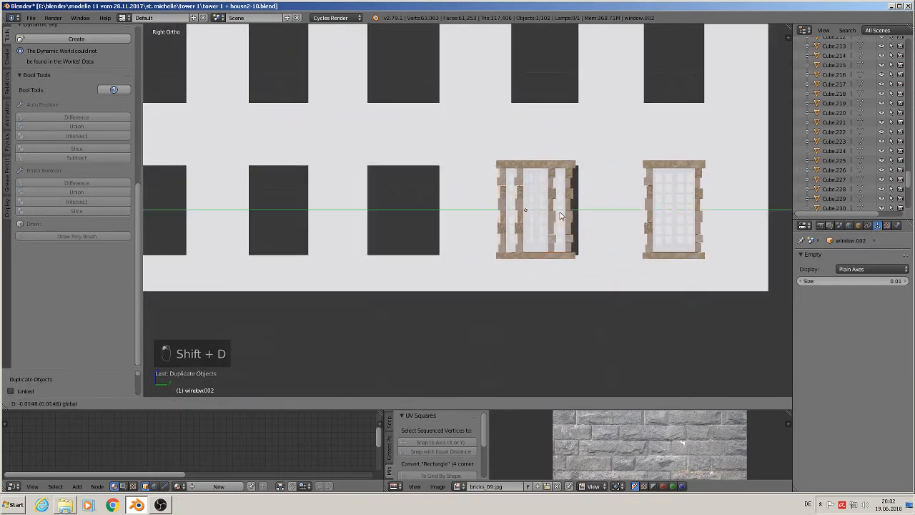
left_click(441, 210)
Duplicate the window along the Y axis into the two remaining ground-floor openings.
middle_click_drag(441, 209, 622, 192, "shift")
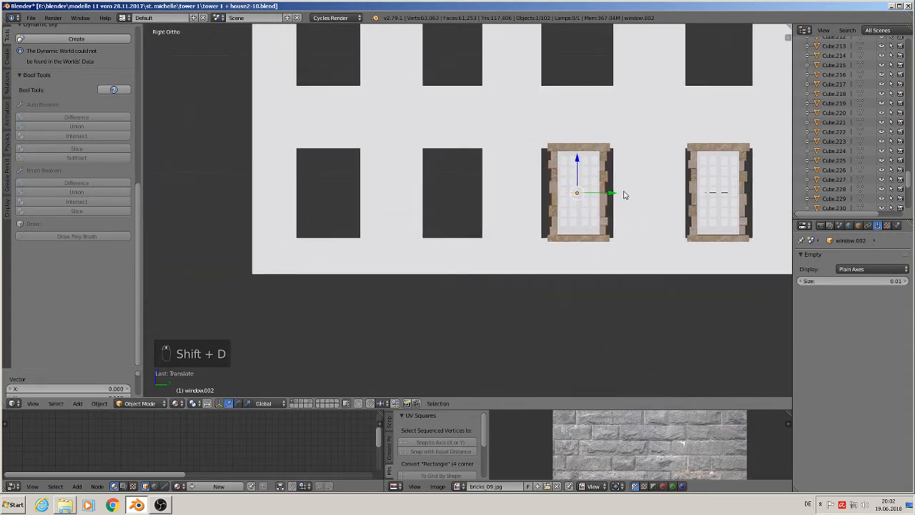
key("shift+d")
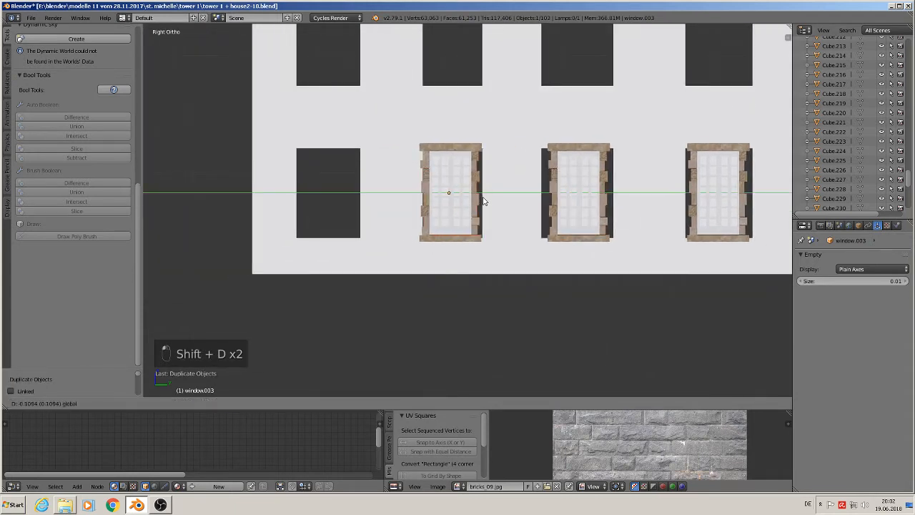
left_click(483, 197)
key("shift+d")
left_click(481, 197)
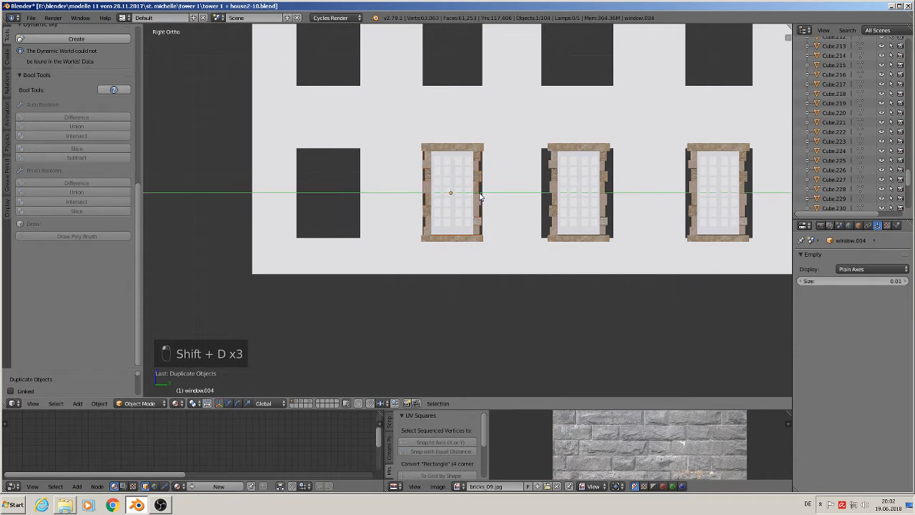
left_click(353, 203)
Duplicate all five ground-floor windows about 0.13 up along the Z axis into the upper-floor openings.
scroll(355, 208, "down", 3)
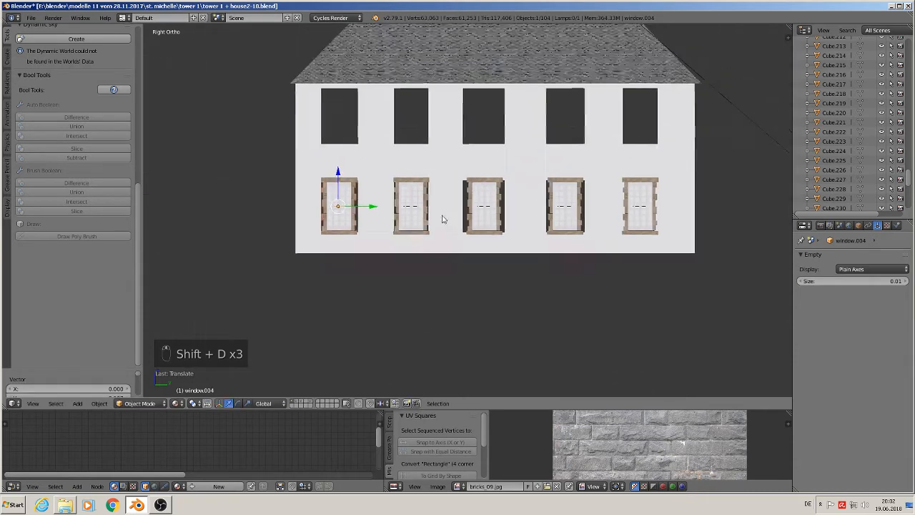
middle_click_drag(443, 219, 372, 252, "shift")
right_click(340, 240, "shift")
right_click(414, 241, "shift")
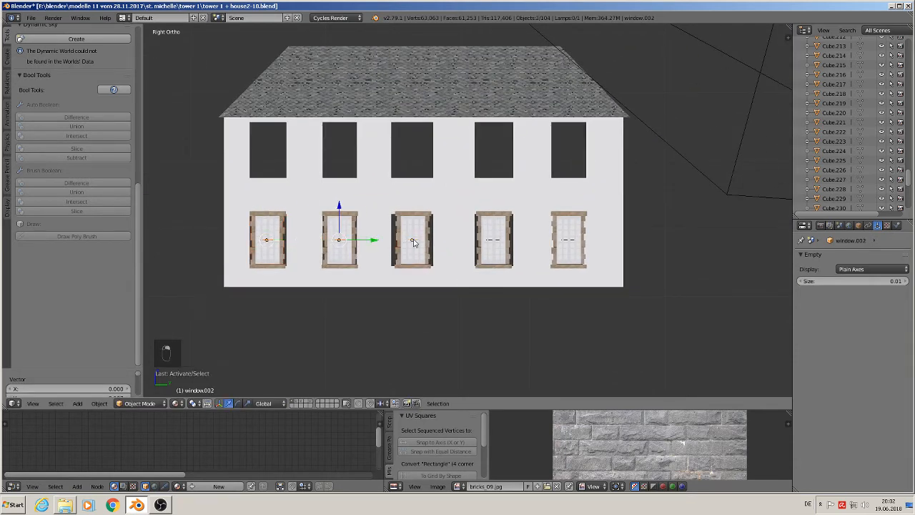
right_click(491, 236, "shift")
right_click(564, 240, "shift")
key("shift+d")
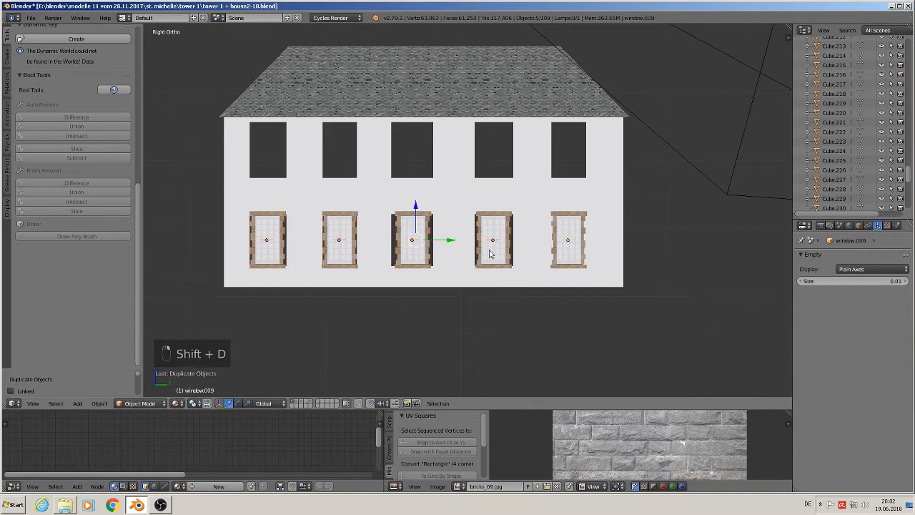
key("z")
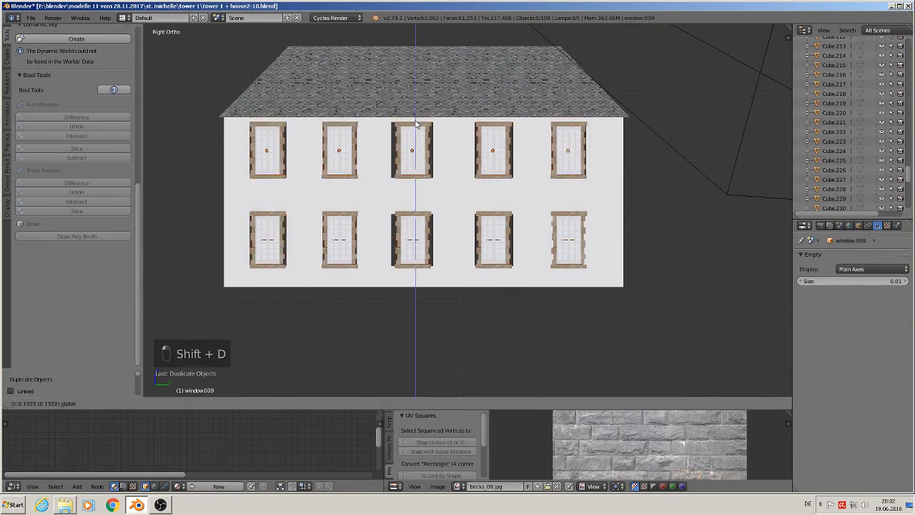
left_click(416, 123)
Narrow the fourth and third ground-floor openings in the block's mesh by moving their side edges inward behind the window frames.
scroll(395, 198, "up", 4)
right_click(516, 255)
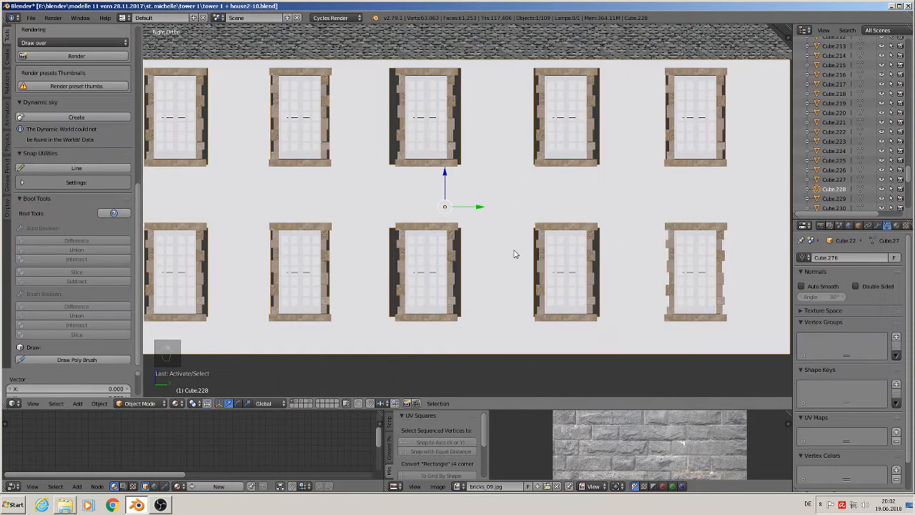
key("Tab")
right_click(600, 257)
left_click_drag(614, 272, 572, 276)
right_click(530, 269)
right_click(461, 260)
left_click_drag(471, 273, 435, 274)
right_click(389, 265)
Narrow the second and first ground-floor openings by moving their side edges inward along Y behind the stone frames.
right_click(335, 265)
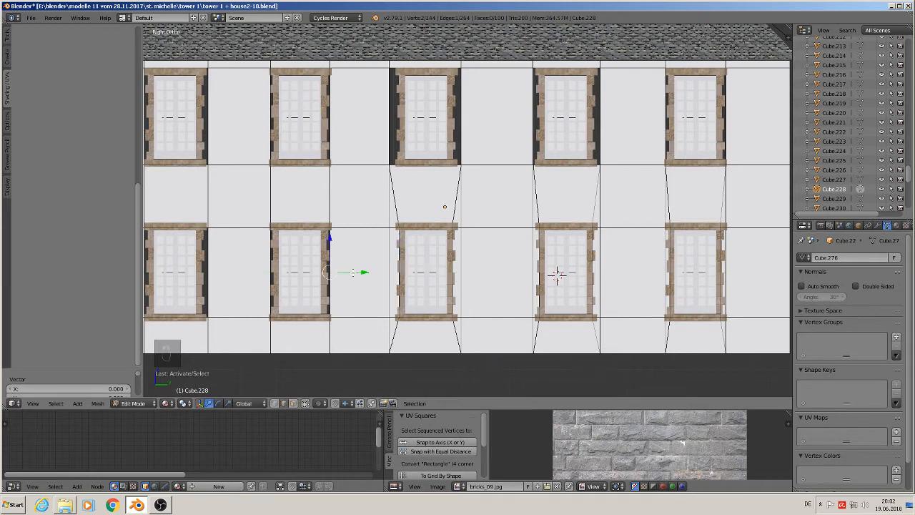
left_click_drag(355, 273, 303, 274)
right_click(266, 268)
middle_click_drag(271, 276, 435, 261, "shift")
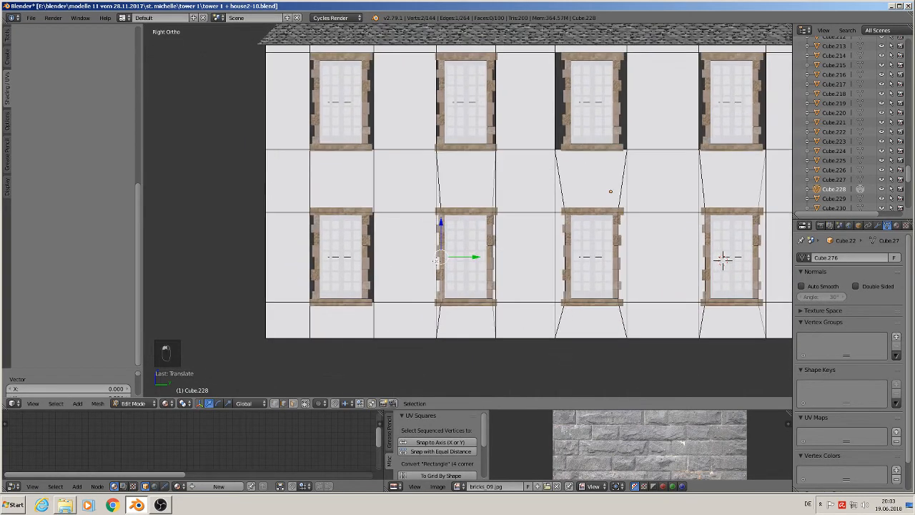
right_click(377, 256)
left_click_drag(398, 258, 392, 260)
right_click(312, 245)
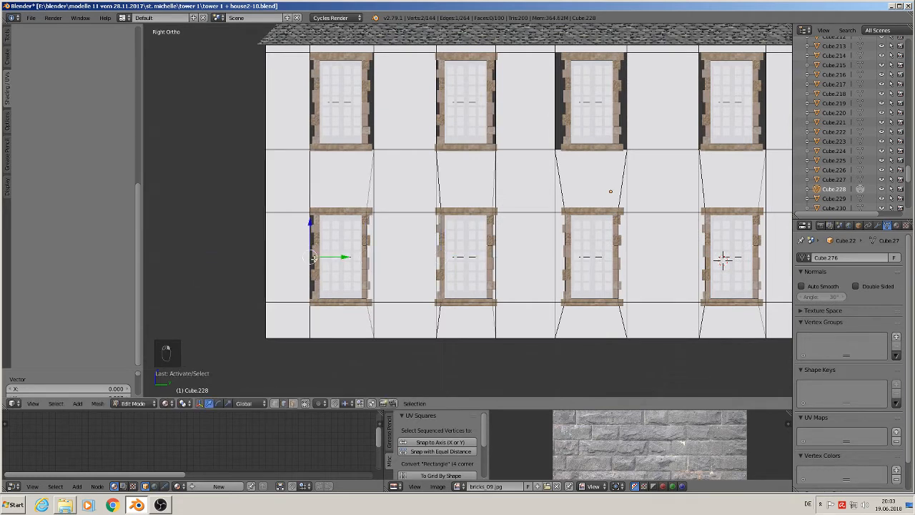
left_click_drag(339, 261, 344, 262)
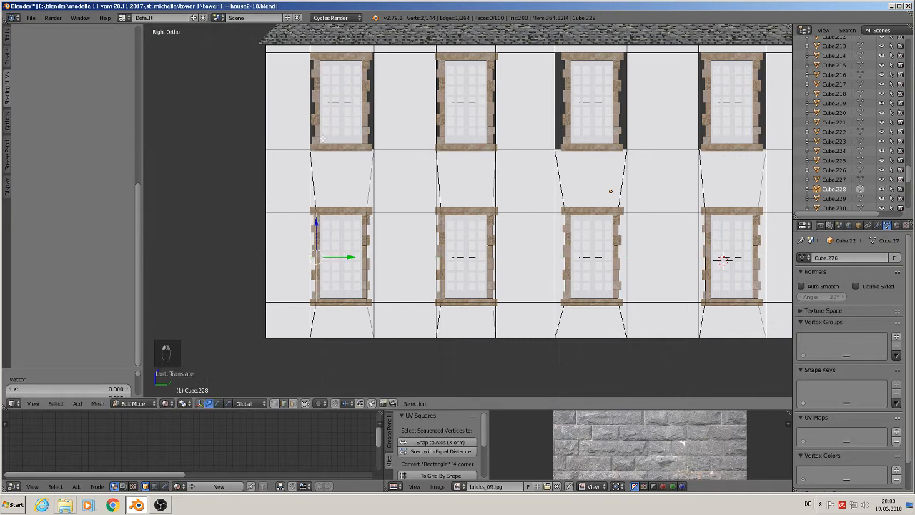
Narrow the first two upper-floor openings by moving their side edges inward along Y behind the stone frames.
right_click(306, 94)
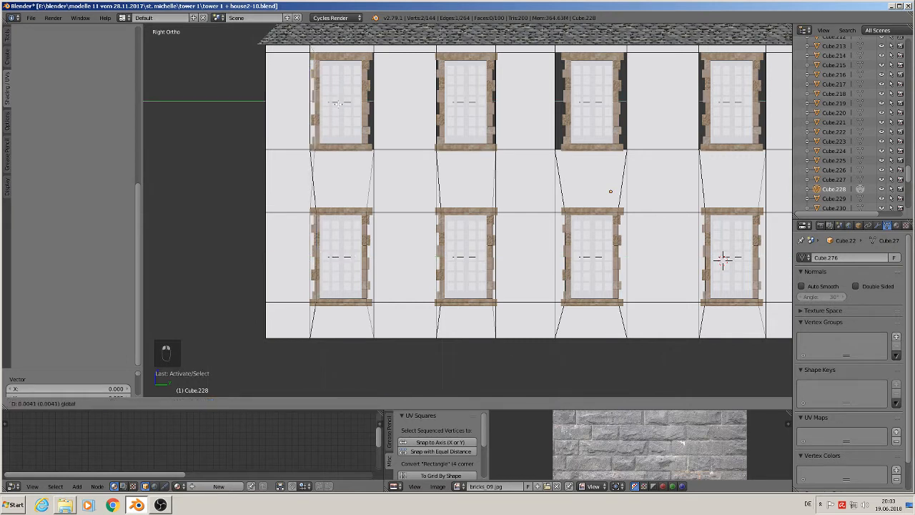
right_click(373, 101)
left_click_drag(400, 105, 393, 104)
middle_click_drag(493, 119, 379, 210, "shift")
right_click(323, 185)
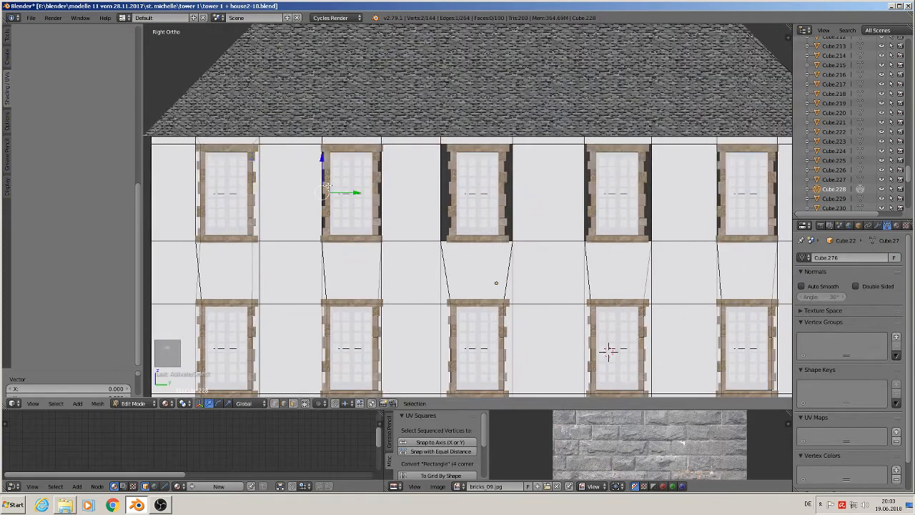
left_click_drag(355, 192, 359, 191)
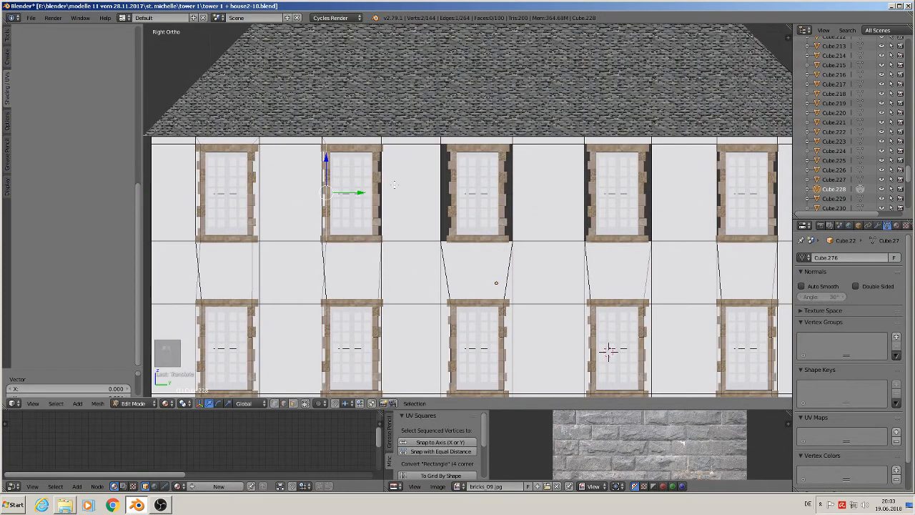
right_click(389, 186)
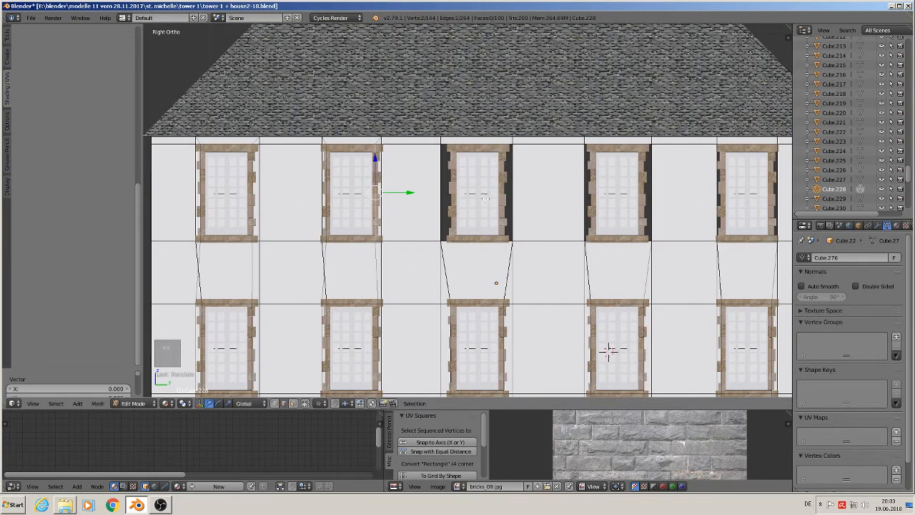
Narrow the third and fourth upper-floor openings by moving their side edges inward along the Y axis behind the frames.
right_click(442, 179)
key("g")
key("y")
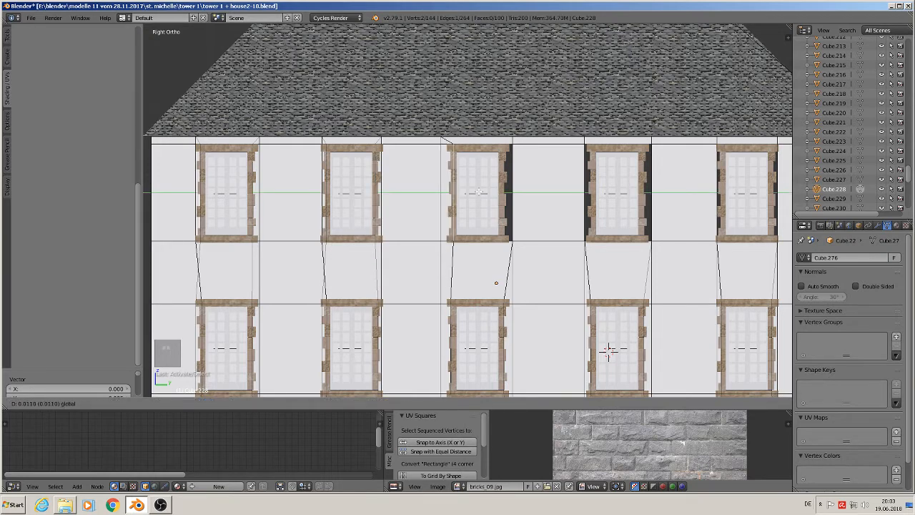
left_click(537, 193)
right_click(586, 191)
key("g")
key("y")
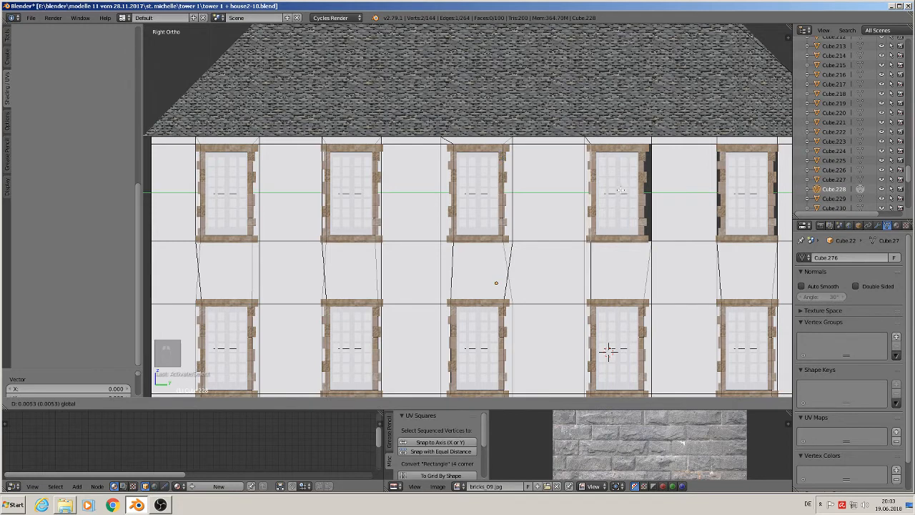
left_click(619, 190)
right_click(650, 190)
key("g")
key("y")
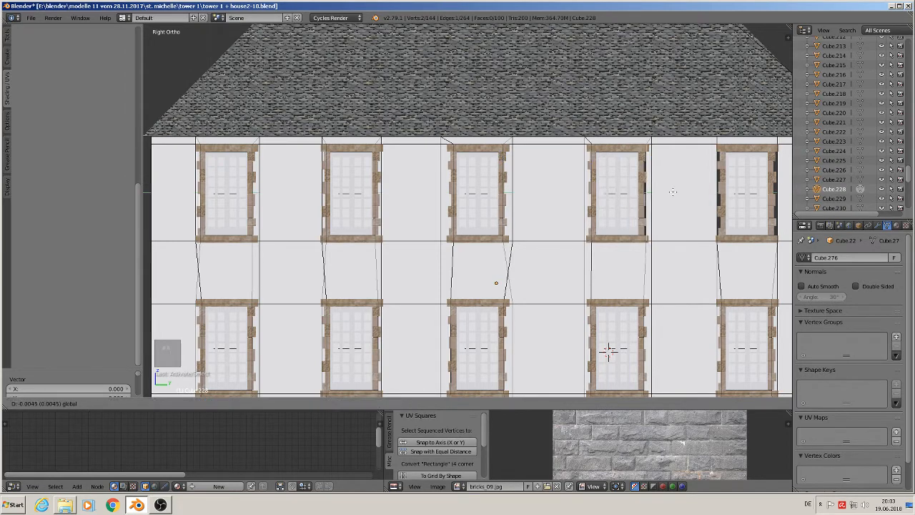
left_click(642, 192)
Narrow the fifth upper-floor opening by moving both side edges inward along Y, and finish editing the block's mesh.
right_click(717, 193)
key("g")
key("y")
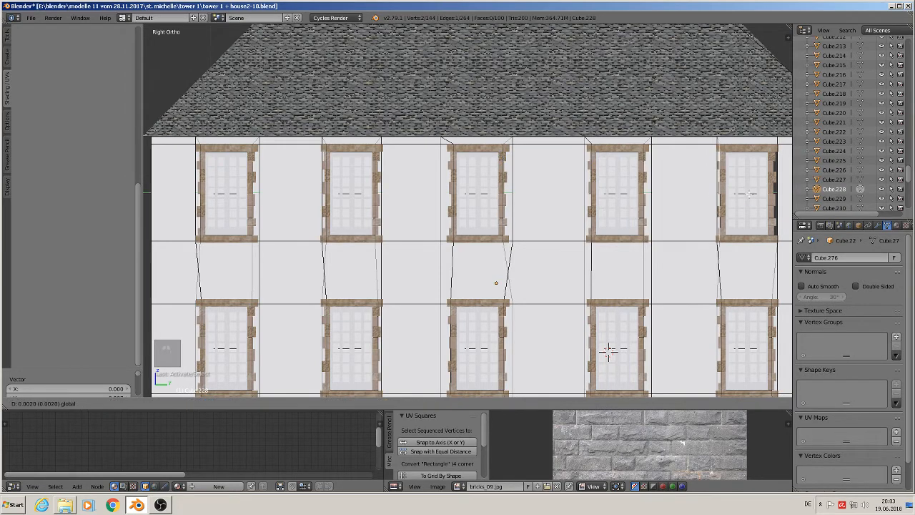
left_click(720, 193)
middle_click_drag(720, 193, 632, 206, "shift")
right_click(699, 188)
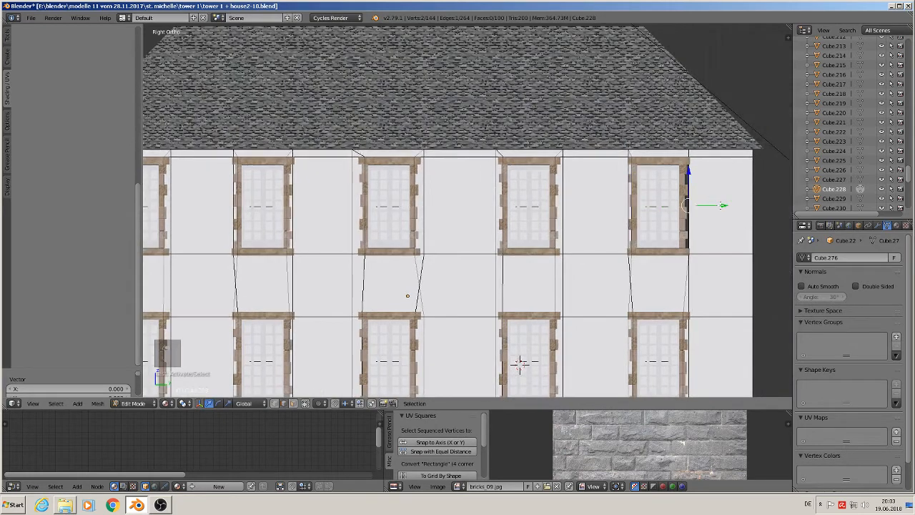
key("g")
key("y")
left_click(715, 206)
scroll(688, 219, "down", 3)
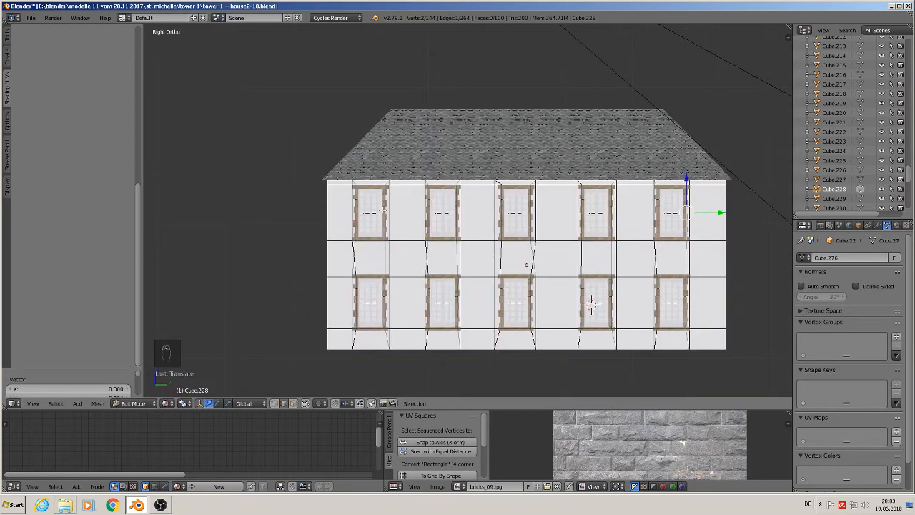
key("Tab")
key("Tab")
key("a")
key("a")
key("a")
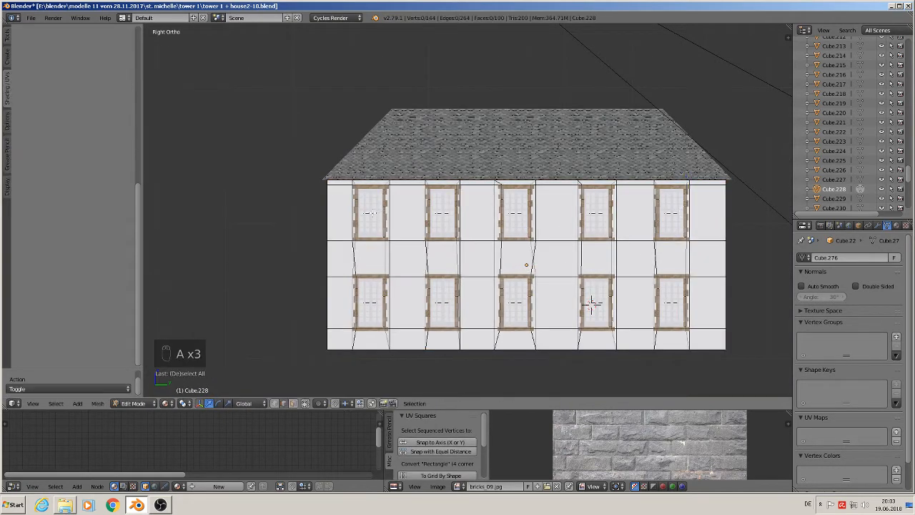
key("Tab")
Duplicate all ten windows of the front wall in place.
right_click(391, 214)
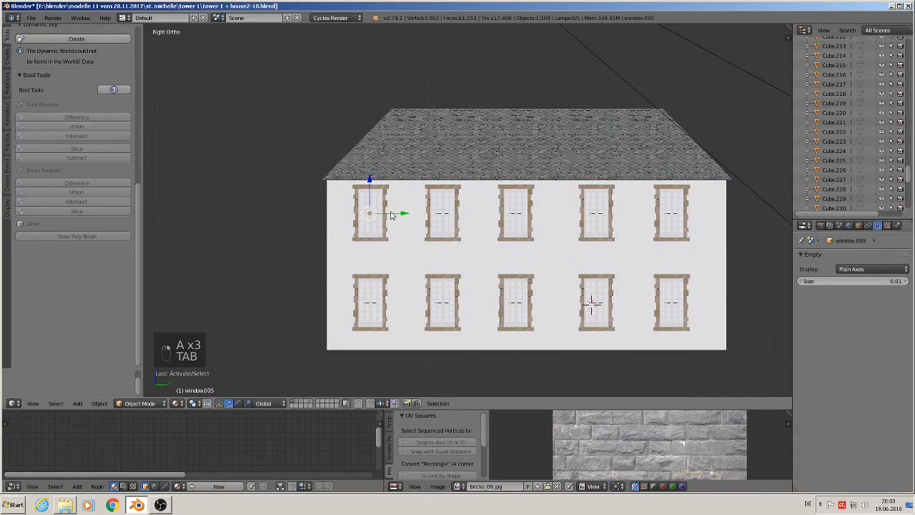
right_click(439, 217, "shift")
right_click(443, 289, "shift")
right_click(362, 297, "shift")
right_click(510, 288, "shift")
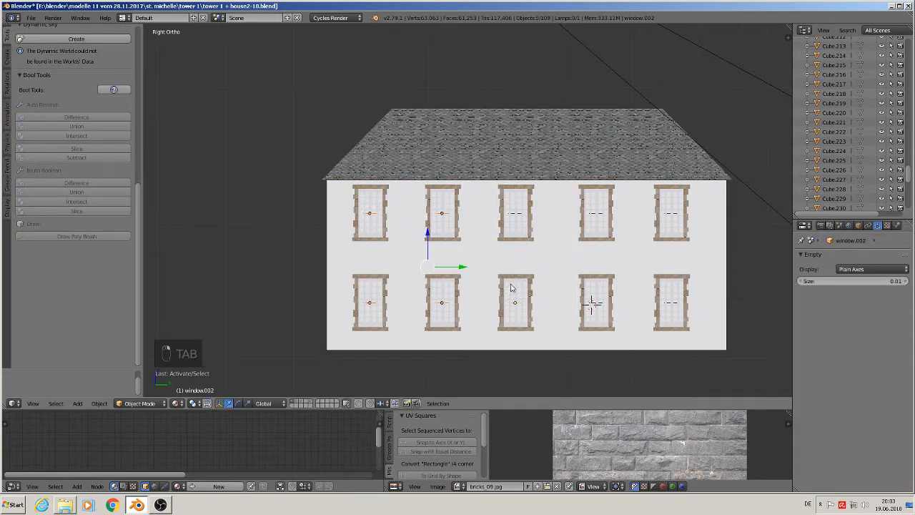
right_click(515, 212, "shift")
right_click(592, 211, "shift")
right_click(593, 300, "shift")
right_click(675, 303, "shift")
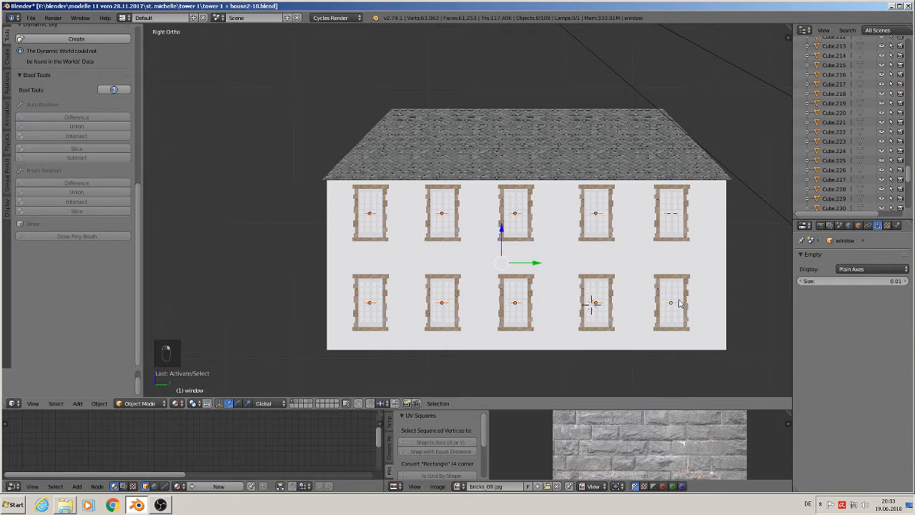
right_click(666, 214, "shift")
key("shift+d")
left_click(587, 235)
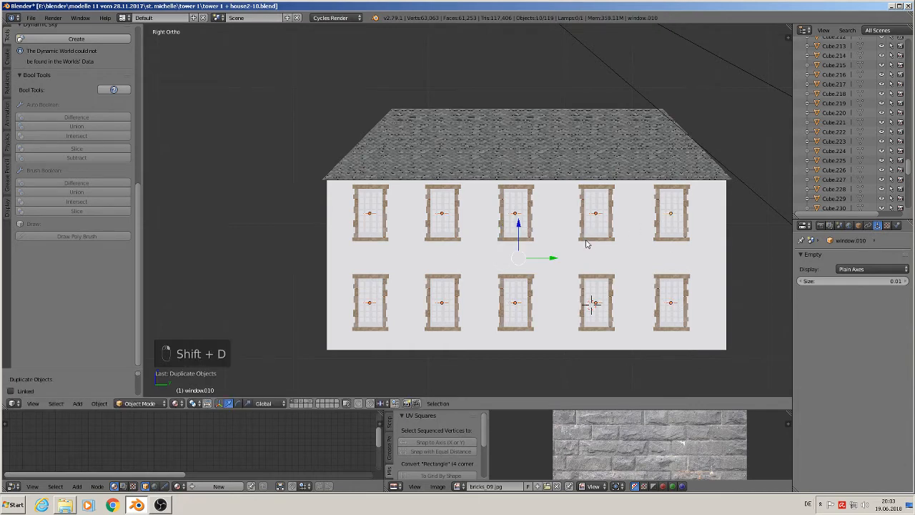
Move the ten duplicated windows about -0.313 along the X axis, out past the block's opposite long wall.
middle_click_drag(587, 239, 664, 233)
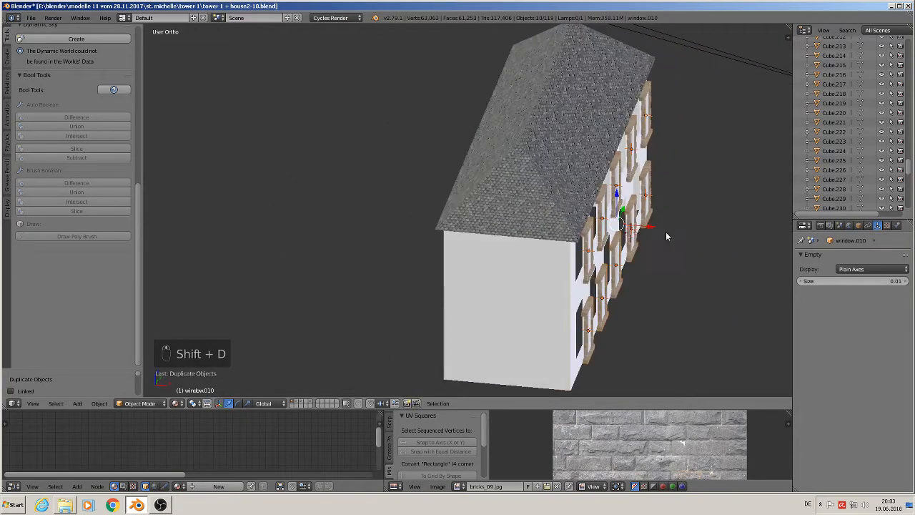
key("g")
key("x")
left_click(439, 179)
middle_click_drag(439, 179, 521, 190)
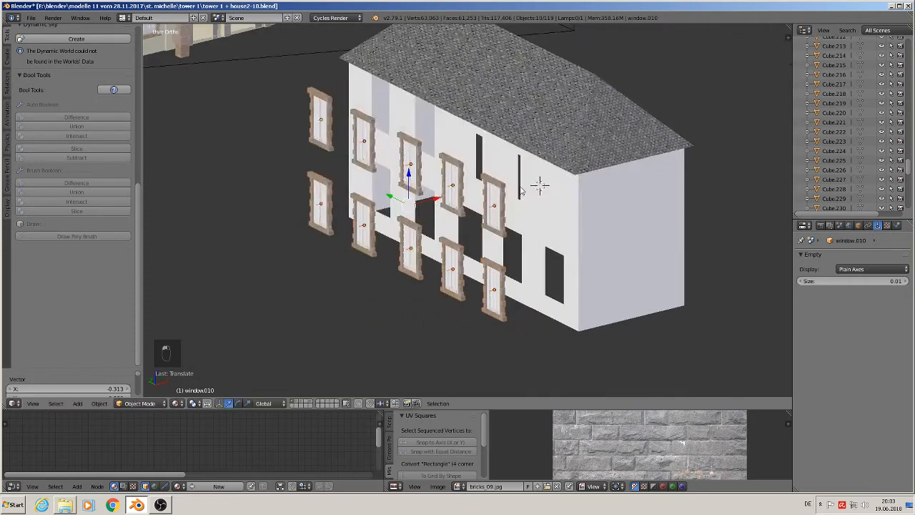
Rotate the duplicated windows 180° around the Z axis and move them about 0.109 along X towards the opposite wall.
type("r")
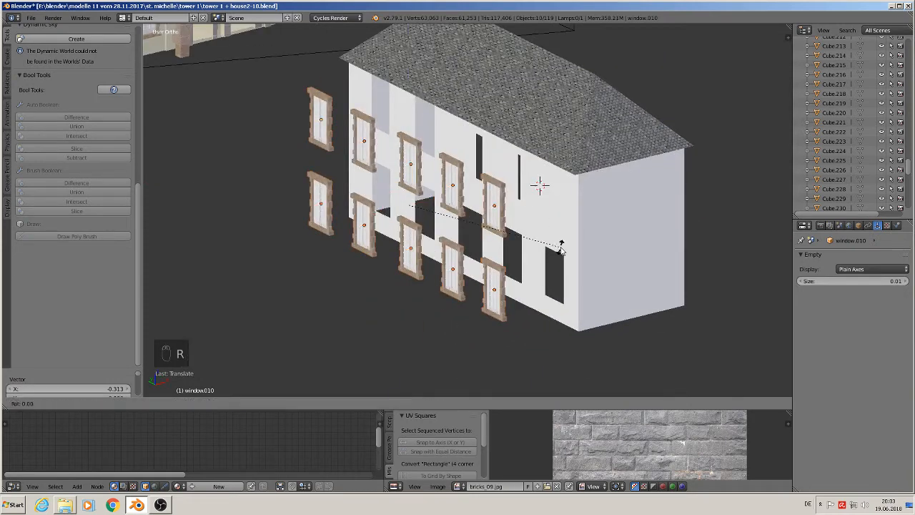
type("z180")
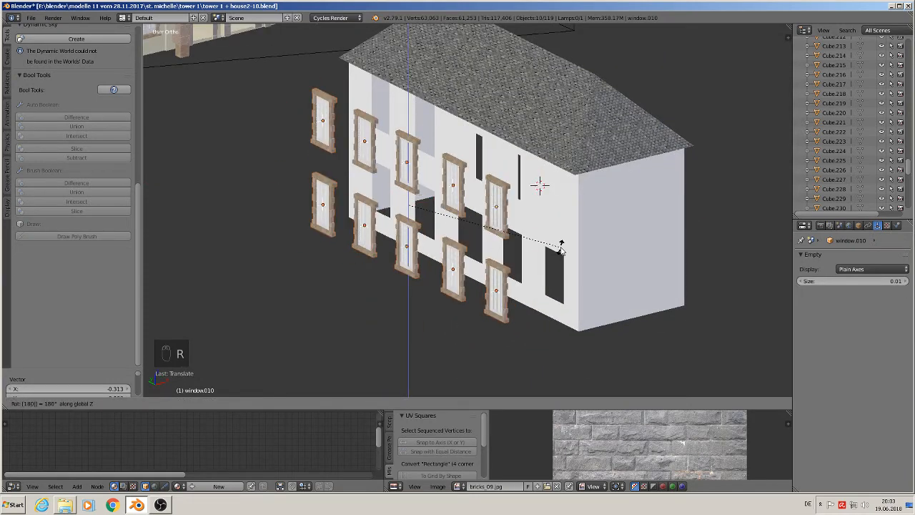
key("Return")
scroll(500, 227, "up", 6)
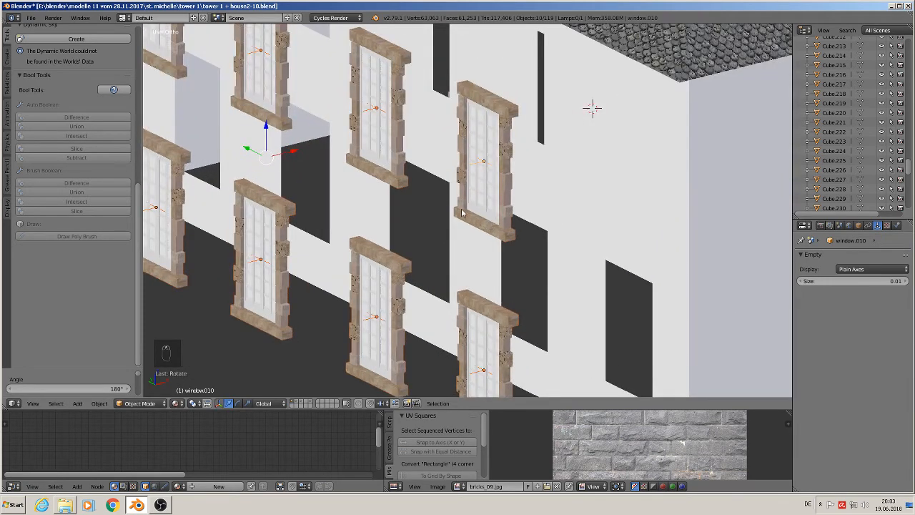
left_click_drag(289, 157, 441, 121)
scroll(442, 120, "down", 4)
middle_click_drag(443, 121, 489, 173)
scroll(484, 155, "up", 3)
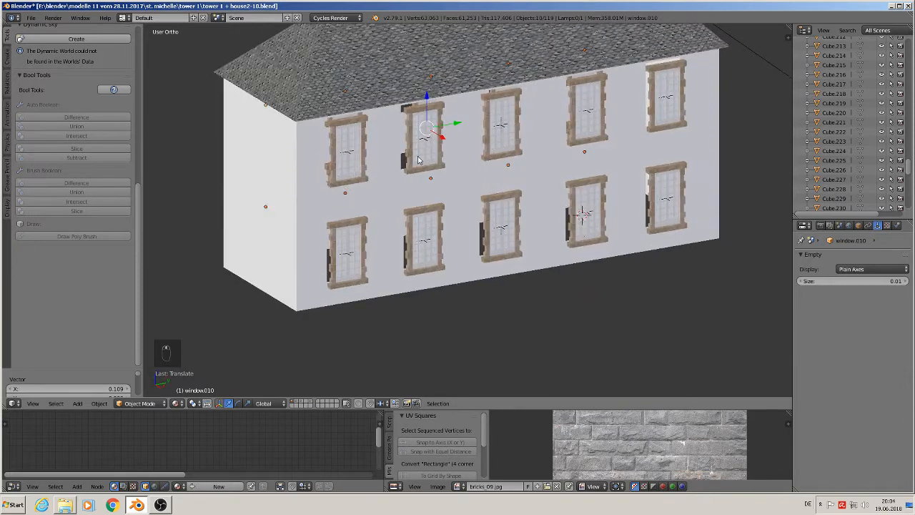
Move all ten original front windows about -0.015 along the X axis so they sit in the front wall's openings.
right_click(345, 149)
right_click(429, 146, "shift")
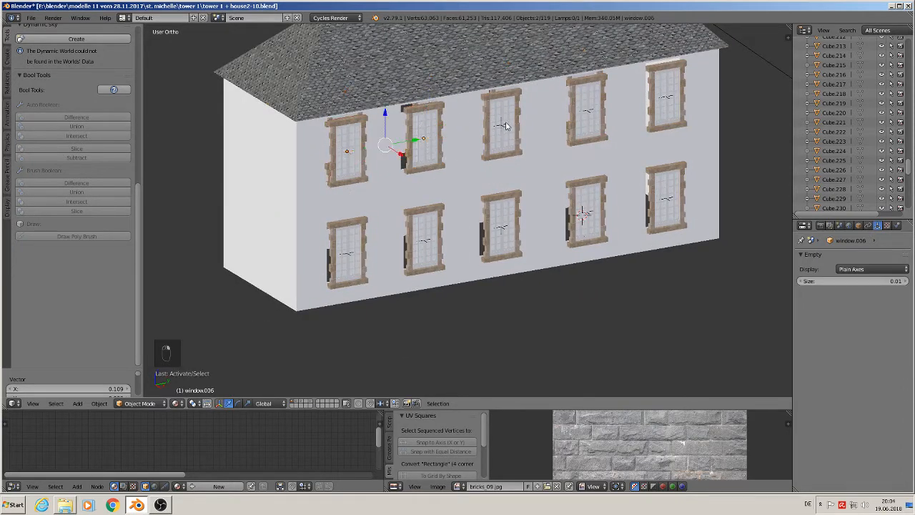
right_click(504, 133, "shift")
right_click(588, 118, "shift")
right_click(668, 115, "shift")
right_click(669, 194, "shift")
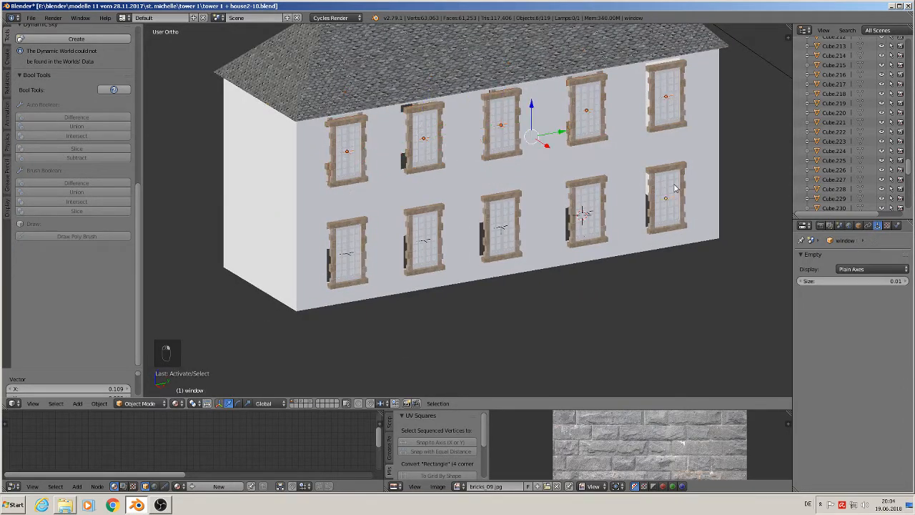
right_click(599, 210, "shift")
right_click(488, 224, "shift")
right_click(426, 239, "shift")
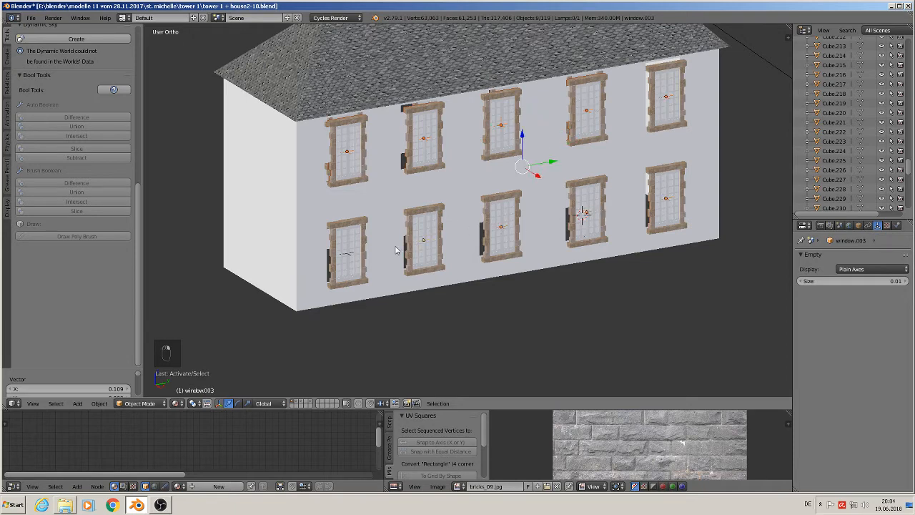
right_click(361, 247, "shift")
middle_click_drag(428, 255, 624, 200, "shift")
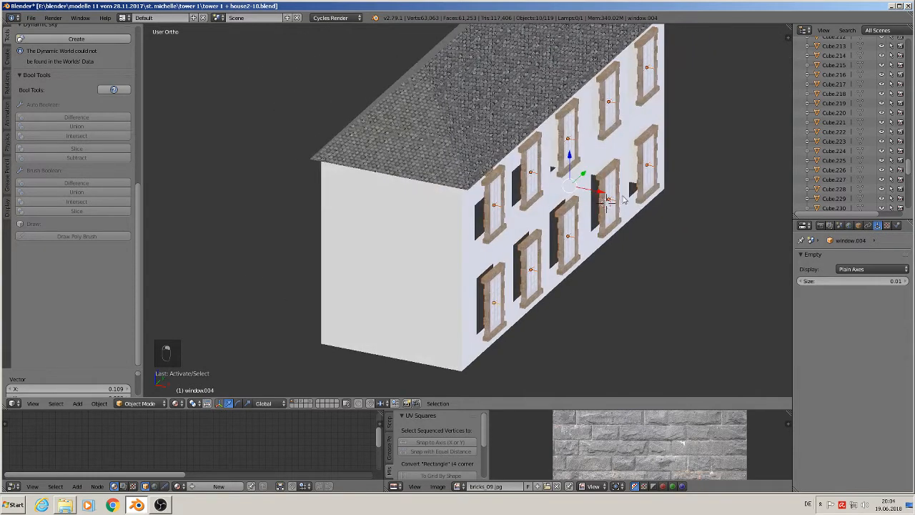
key("g")
key("x")
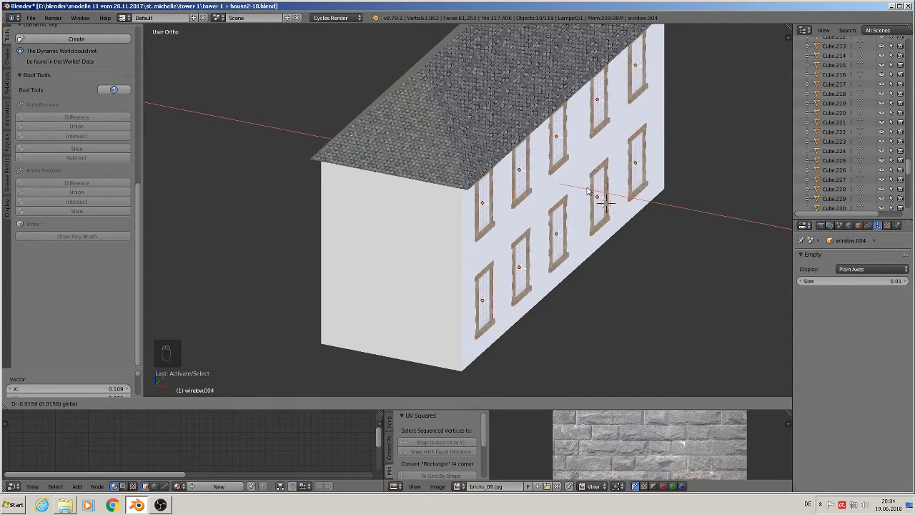
left_click(588, 189)
middle_click_drag(587, 189, 514, 197)
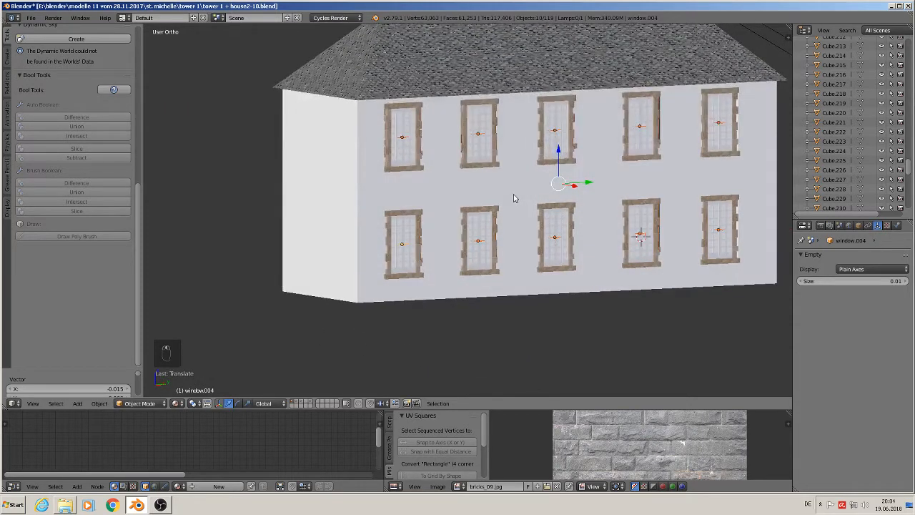
Open the block's wall mesh in Edit Mode and limit selection to visible geometry, facing the opposite long wall.
middle_click_drag(456, 186, 546, 193)
scroll(545, 194, "up", 2)
right_click(364, 201)
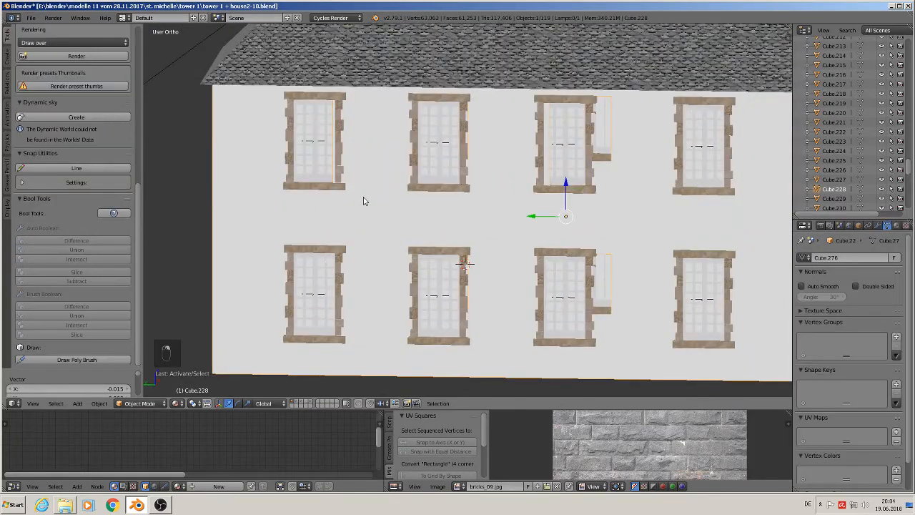
middle_click_drag(367, 164, 370, 155)
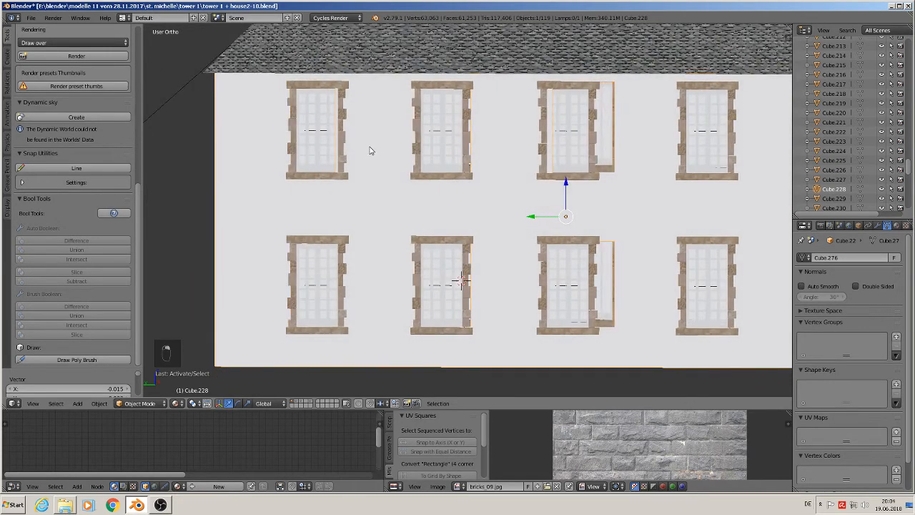
key("Tab")
scroll(369, 150, "up", 3)
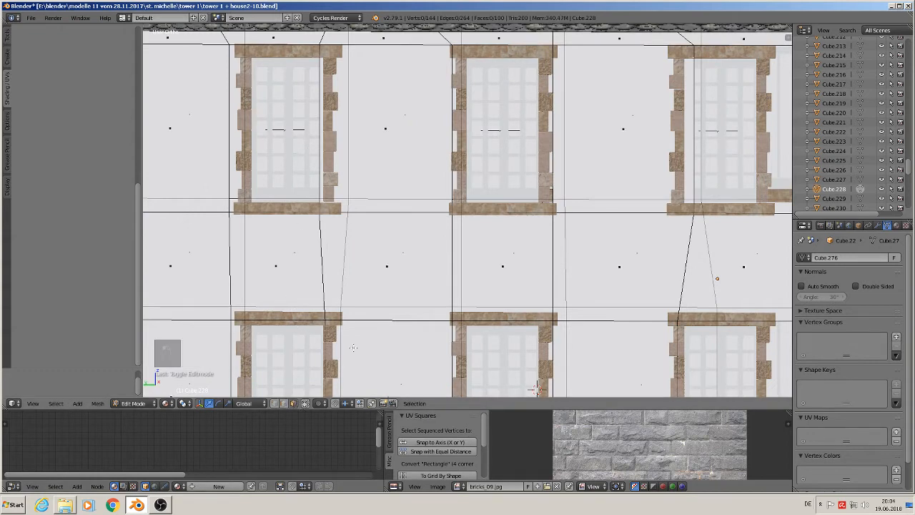
left_click(305, 403)
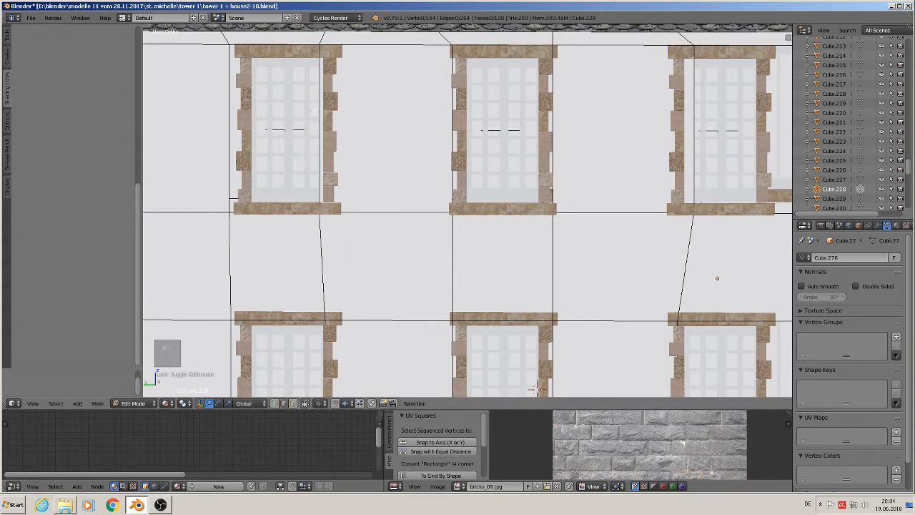
Shift the side edges of the first two upper-row openings from the left along Y to lie behind the stone frames on the opposite long wall.
right_click(321, 107)
left_click_drag(286, 129, 295, 129)
right_click(229, 123)
left_click_drag(196, 128, 210, 134)
right_click(451, 127)
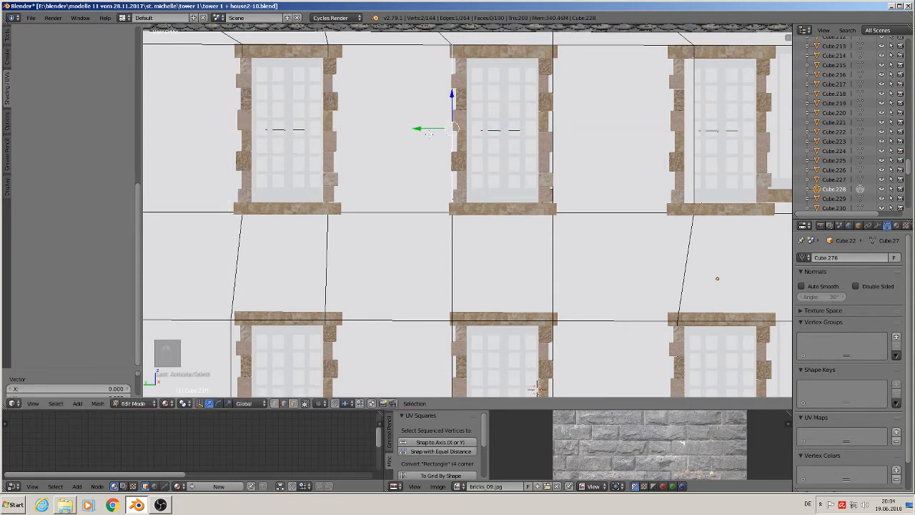
left_click_drag(426, 130, 431, 128)
right_click(554, 91)
left_click_drag(527, 129, 520, 127)
Align both side edges of the opposite wall's middle upper opening with its stone frame by moving them along Y.
middle_click_drag(618, 117, 425, 94, "shift")
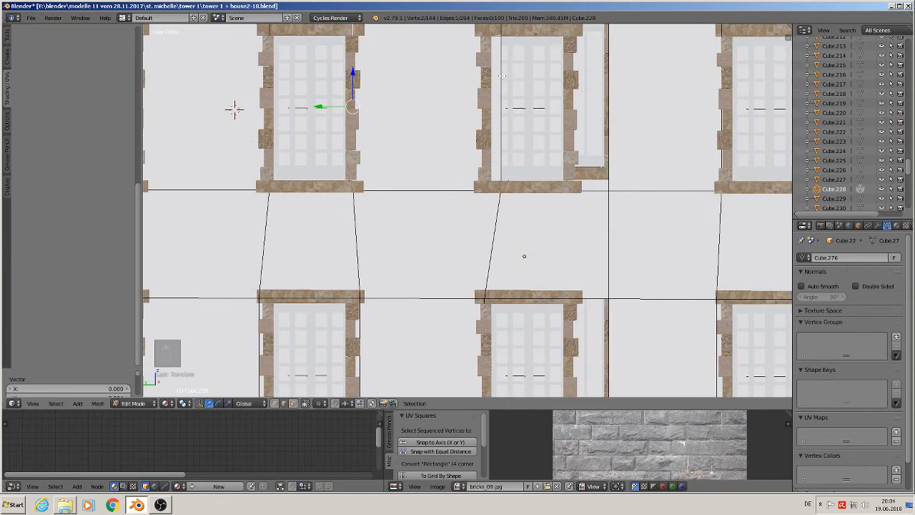
right_click(502, 75)
left_click_drag(476, 108, 459, 108)
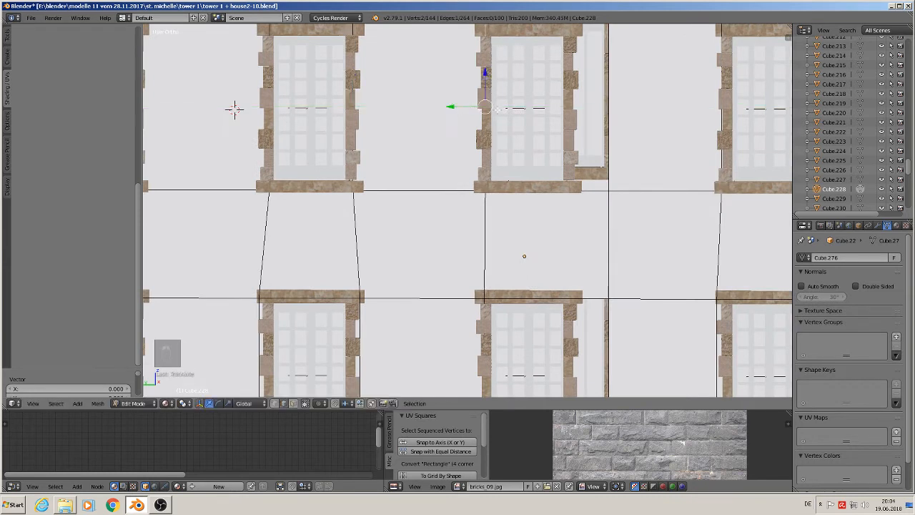
right_click(608, 151)
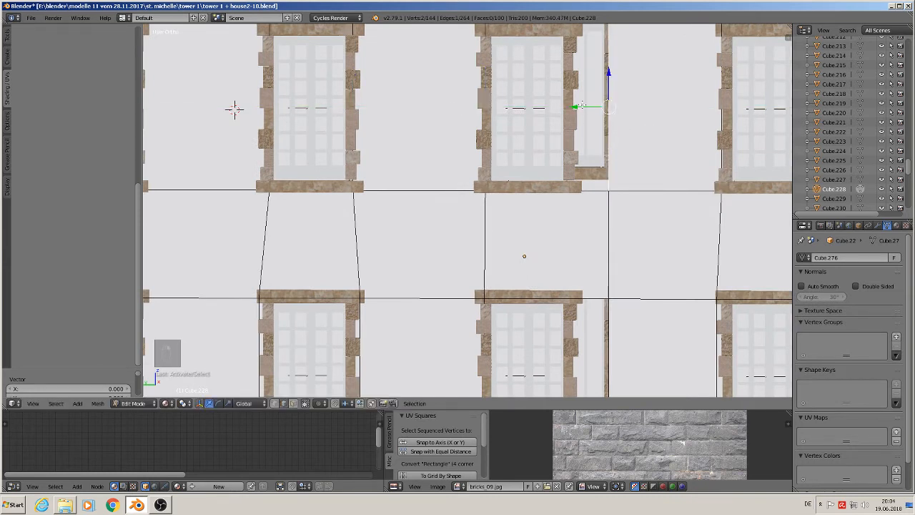
left_click_drag(582, 106, 547, 106)
Move the side edges of the opposite wall's fourth and fifth upper openings along Y so their stone frames cover them.
middle_click_drag(621, 118, 430, 172, "shift")
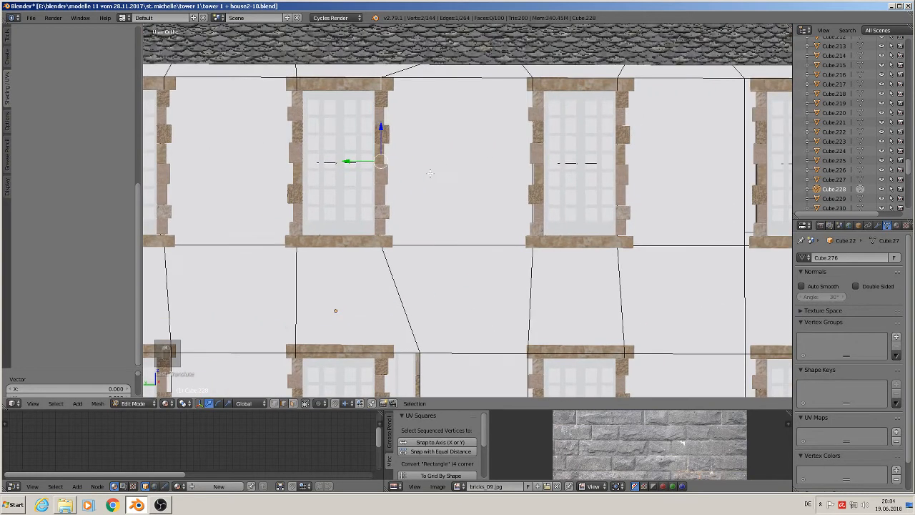
right_click(523, 177)
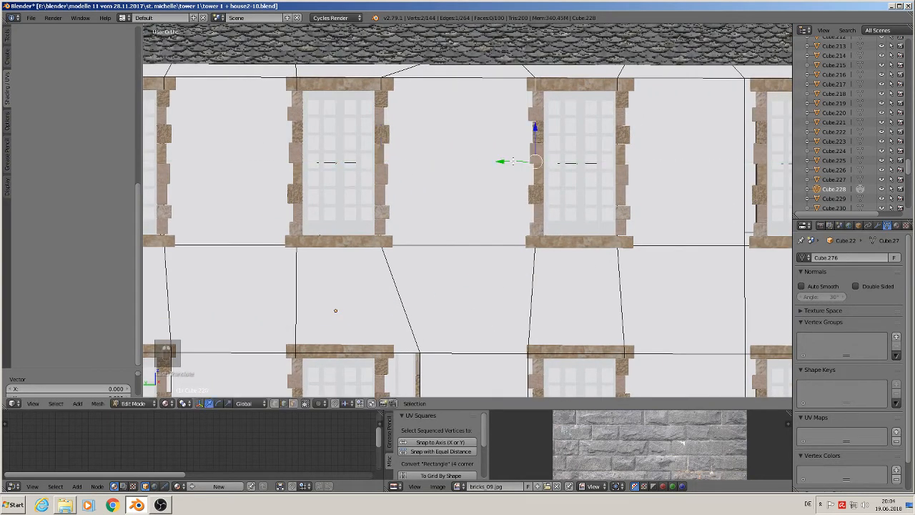
middle_click_drag(684, 208, 522, 203, "shift")
right_click(583, 171)
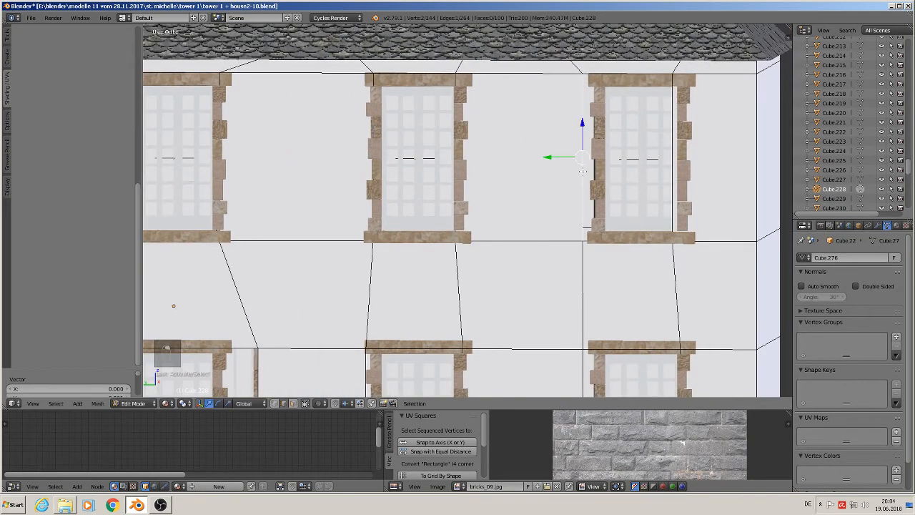
left_click_drag(554, 155, 659, 158)
right_click(674, 157)
Move the left side edges of the opposite wall's fifth and fourth lower openings along Y behind their stone frames.
middle_click_drag(575, 343, 550, 216, "shift")
right_click(560, 218)
left_click_drag(571, 257, 584, 257)
middle_click_drag(426, 227, 497, 199, "shift")
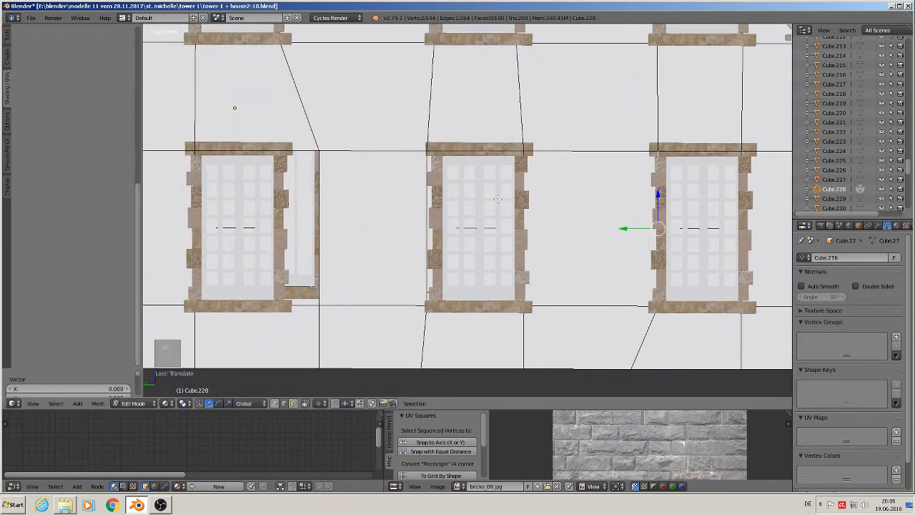
right_click(423, 169)
left_click_drag(427, 227, 435, 227)
Move the right side edge of the opposite wall's middle lower opening along Y to close the gap beside its frame.
middle_click_drag(367, 200, 504, 172, "shift")
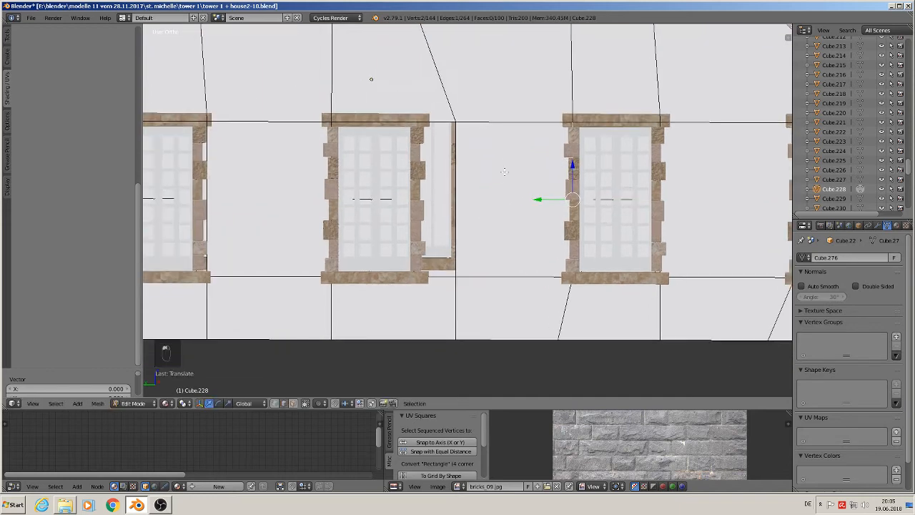
right_click(453, 171)
left_click_drag(412, 202, 343, 185)
middle_click_drag(317, 172, 450, 127, "shift")
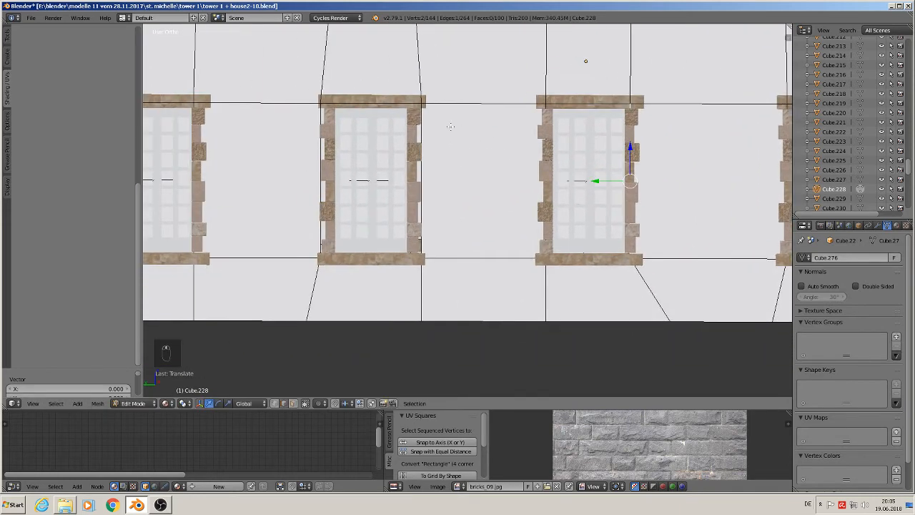
Align both sides of the opposite wall's second lower opening and the left side of the first with their frames along Y.
right_click(405, 146)
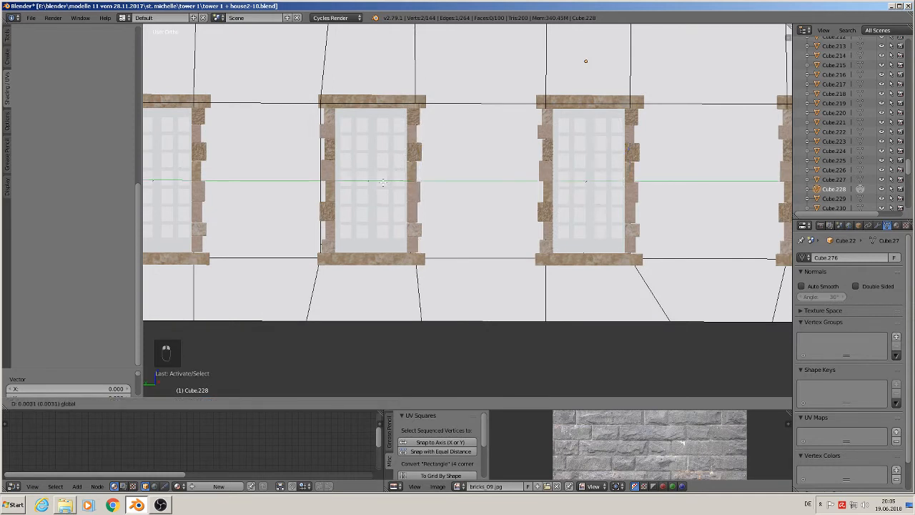
right_click(320, 154)
left_click_drag(289, 181, 297, 180)
middle_click_drag(298, 150, 595, 132, "shift")
right_click(394, 135)
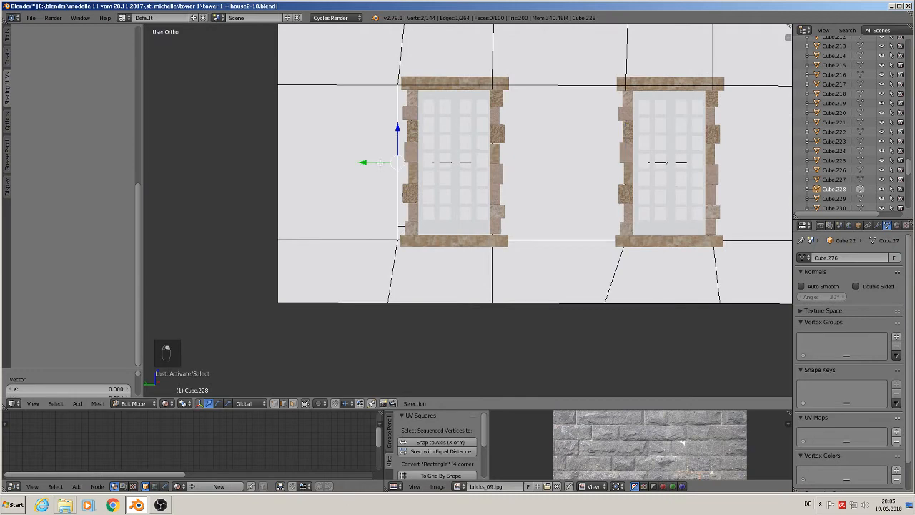
left_click_drag(365, 164, 379, 164)
On the front long wall, move both side edges of the first upper opening along Y behind its stone frame.
scroll(517, 153, "down", 7)
middle_click_drag(695, 130, 502, 117)
middle_click_drag(521, 87, 563, 179, "shift")
scroll(593, 180, "up", 4)
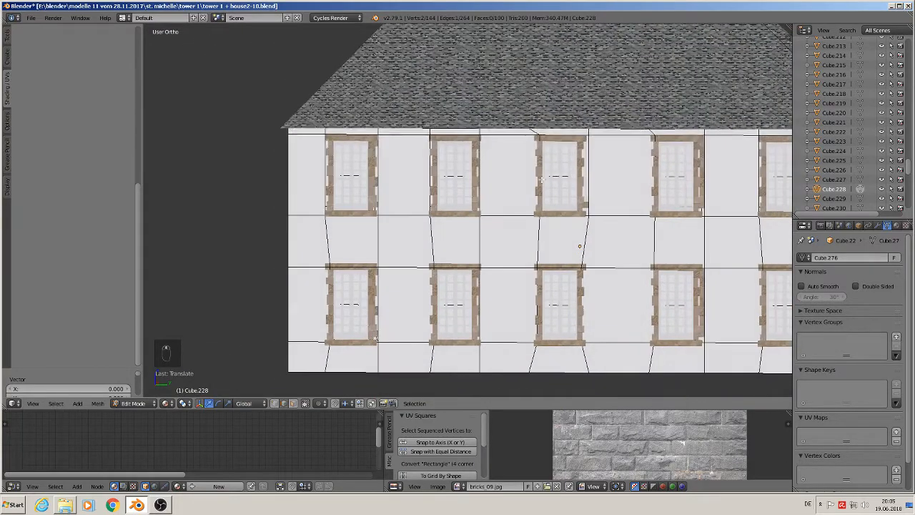
scroll(458, 175, "up", 2)
right_click(368, 167)
scroll(369, 166, "up", 2)
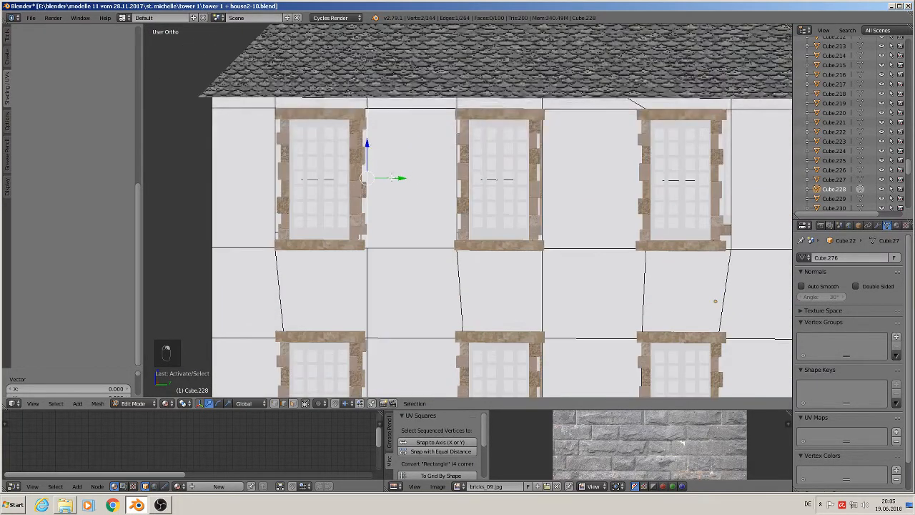
key("g")
left_click(267, 166)
right_click(276, 160)
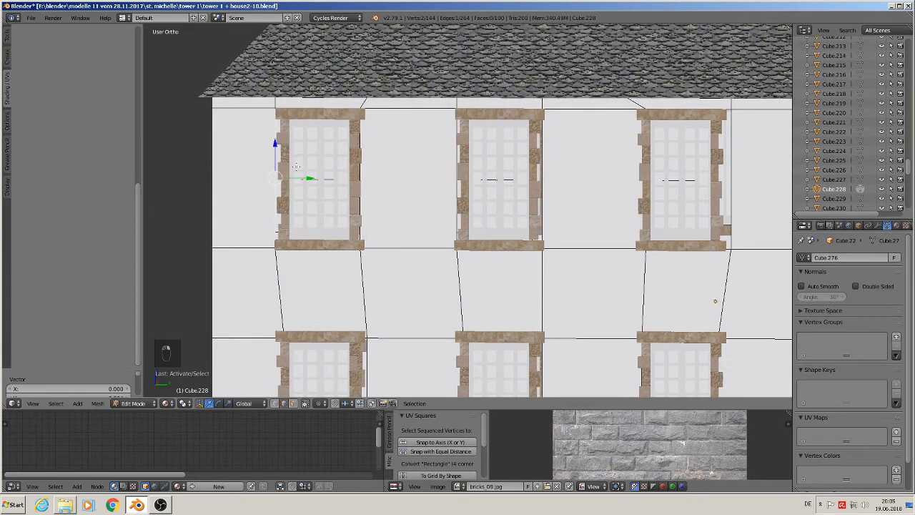
left_click_drag(308, 179, 317, 180)
Narrow the front wall's second upper opening by moving both side edges along Y behind its stone frame.
right_click(460, 152)
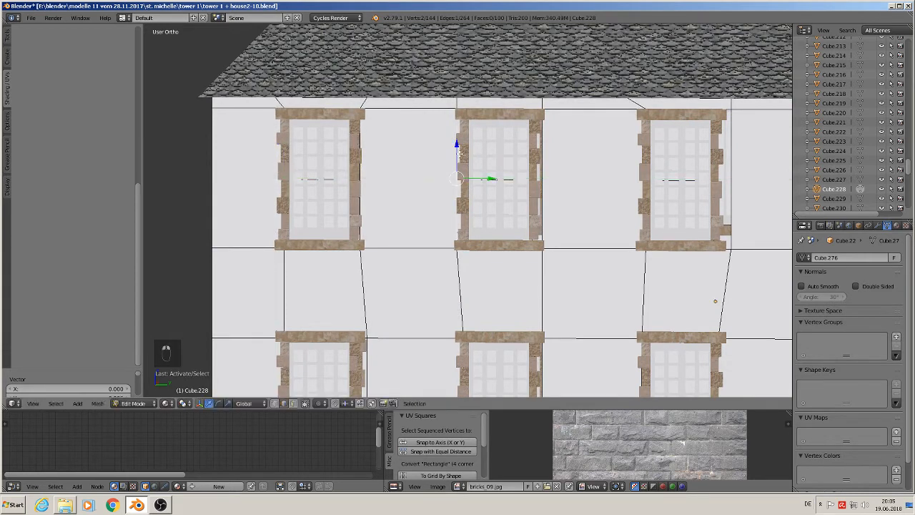
left_click_drag(491, 179, 498, 180)
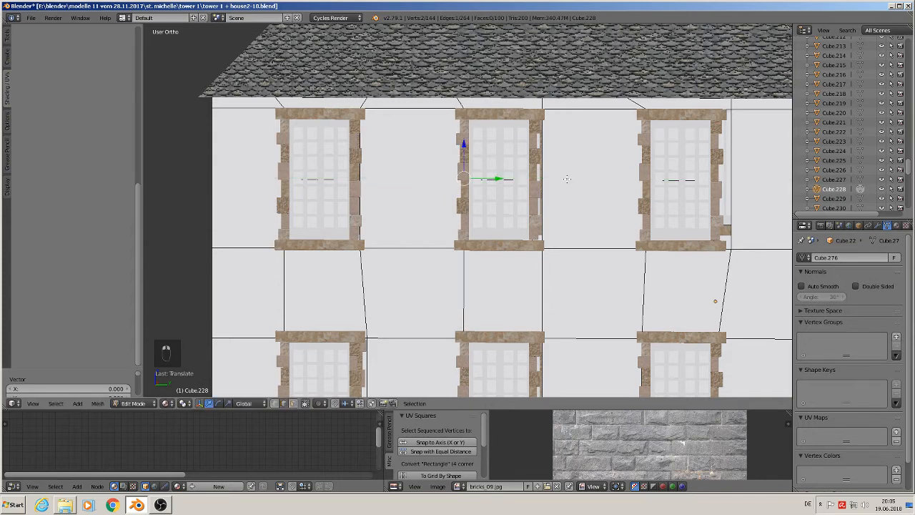
right_click(548, 161)
left_click_drag(578, 178, 574, 178)
Move the right side edges of the front wall's third and fourth upper openings along Y behind their stone frames.
middle_click_drag(574, 178, 450, 154, "shift")
right_click(611, 131)
left_click_drag(641, 154, 631, 154)
middle_click_drag(631, 154, 445, 164, "shift")
right_click(599, 139)
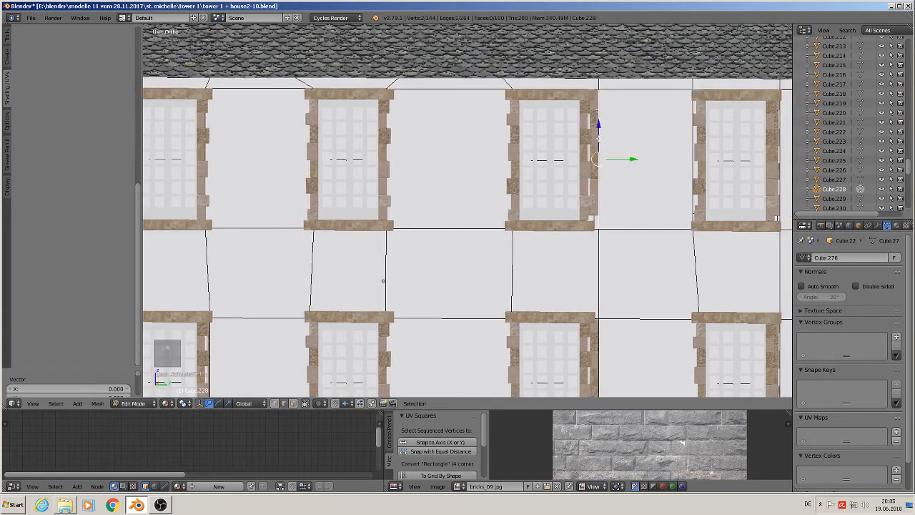
left_click_drag(630, 158, 619, 159)
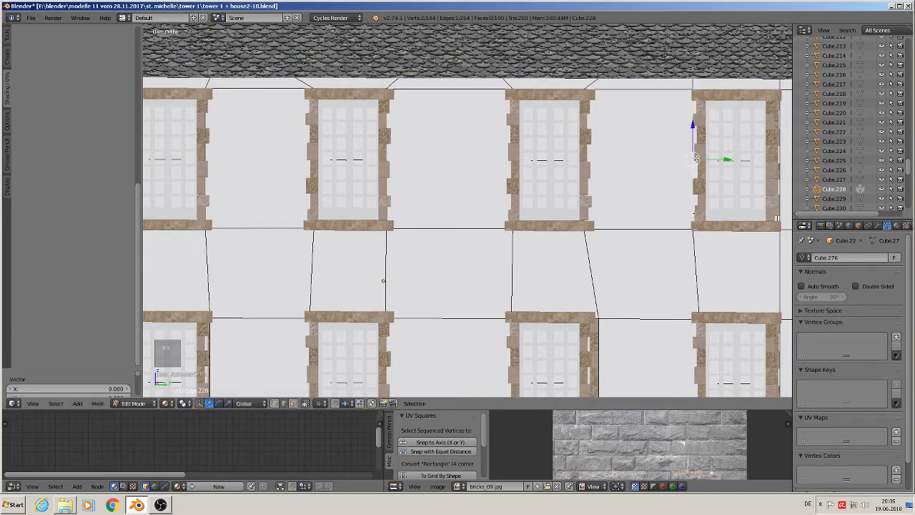
Align both side edges of the front wall's fifth upper opening with its stone frame along Y.
middle_click_drag(715, 159, 699, 371)
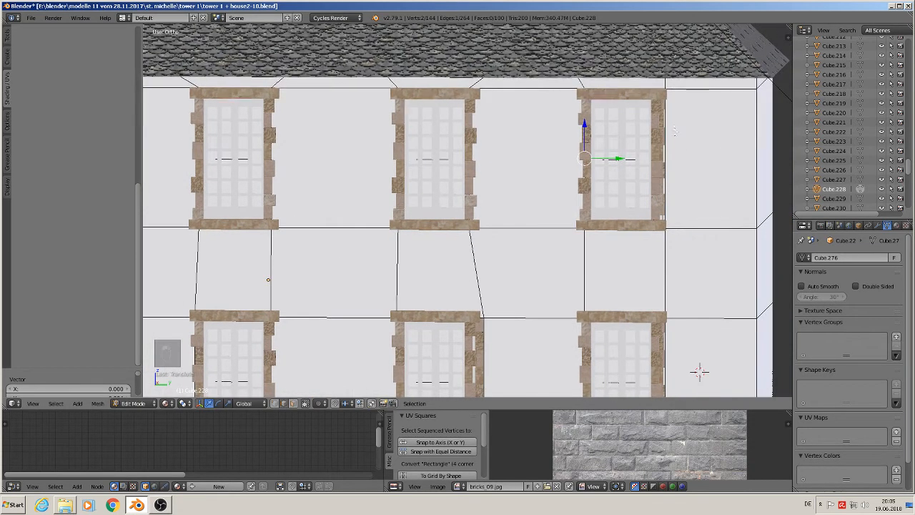
right_click(670, 127)
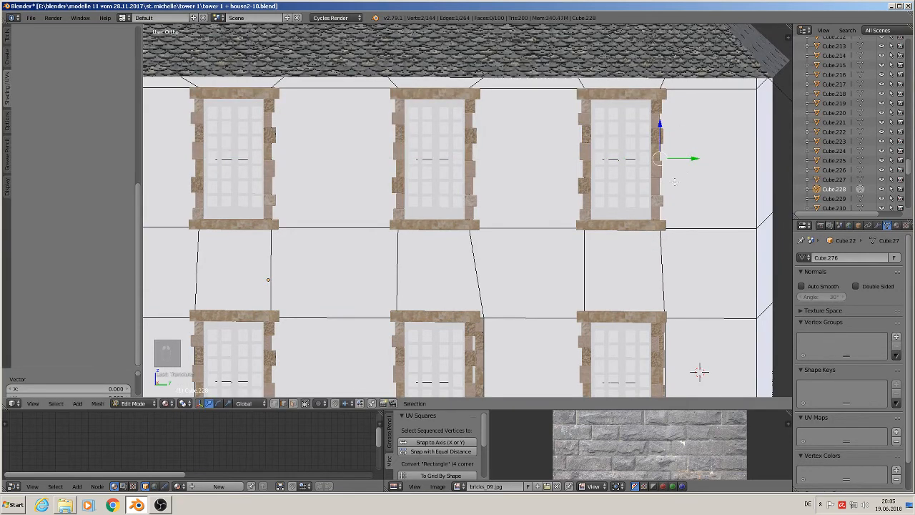
scroll(674, 182, "down", 3)
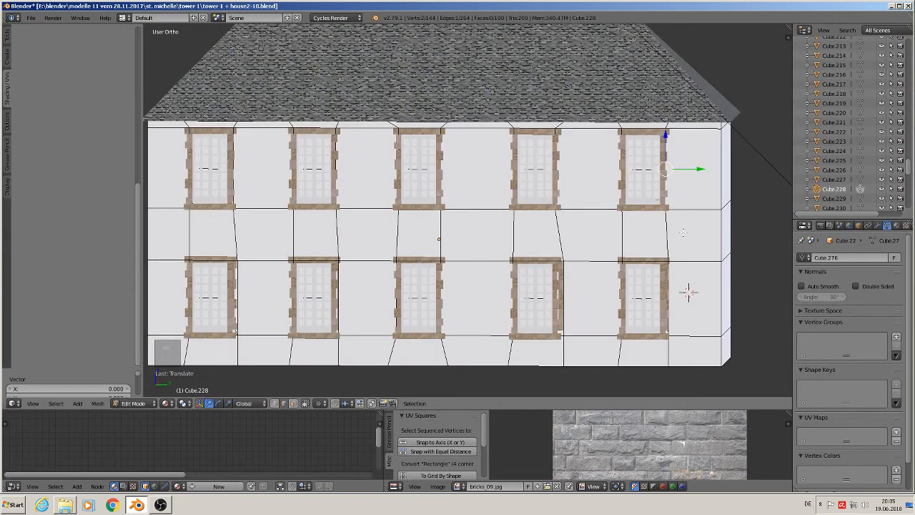
Move the right side edges of the front wall's fifth and fourth lower openings along Y behind their stone frames.
right_click(669, 290)
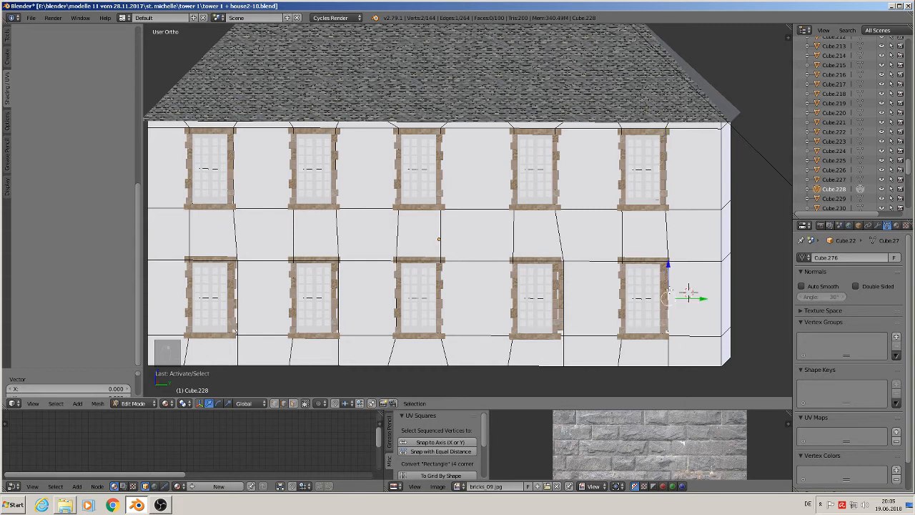
middle_click_drag(671, 289, 682, 286)
scroll(681, 293, "up", 2)
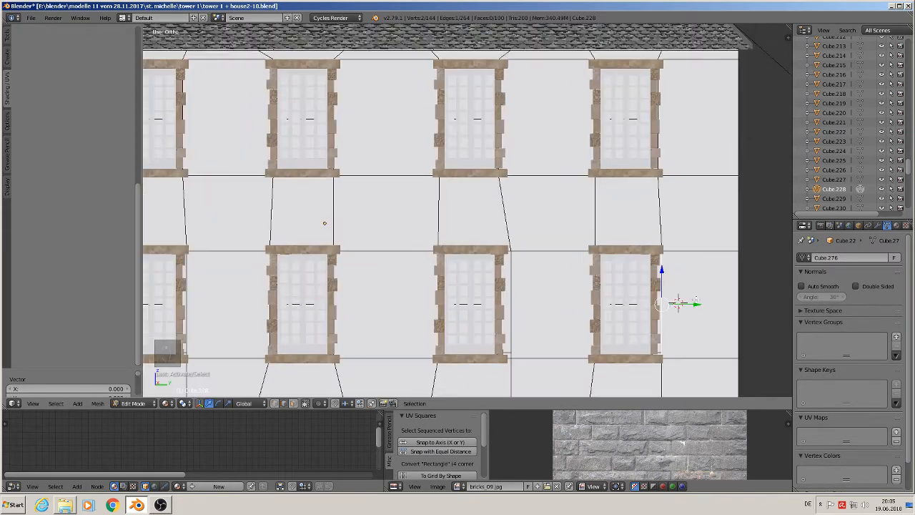
left_click_drag(696, 304, 689, 304)
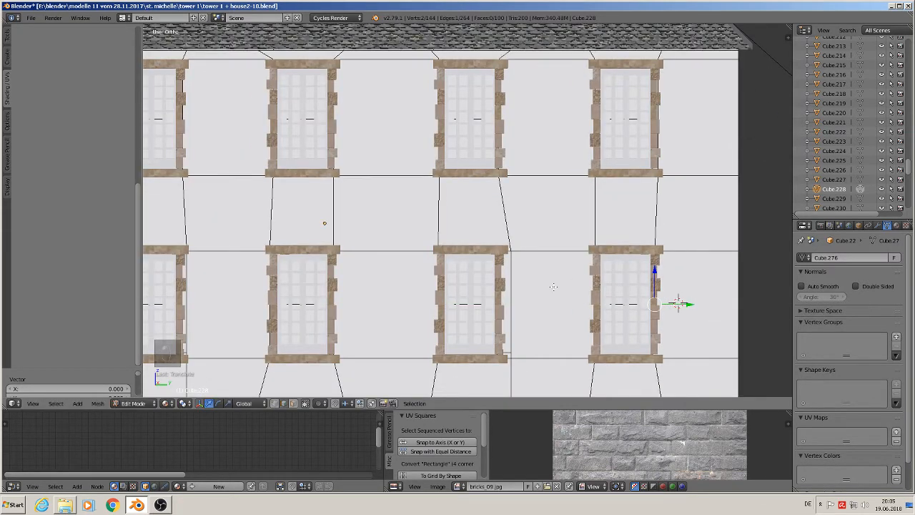
right_click(510, 278)
left_click_drag(543, 303, 530, 299)
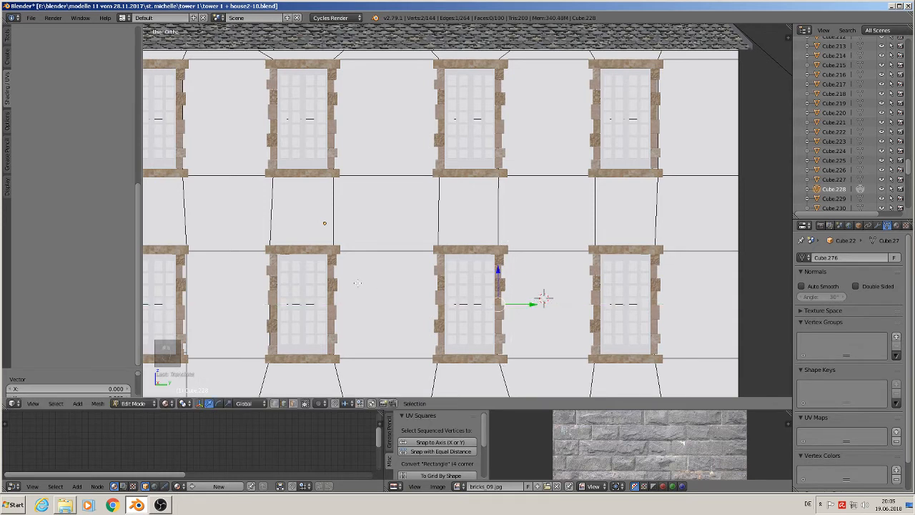
Move the left side of the front wall's third lower opening and the right side of the second along Y behind their frames.
right_click(263, 307)
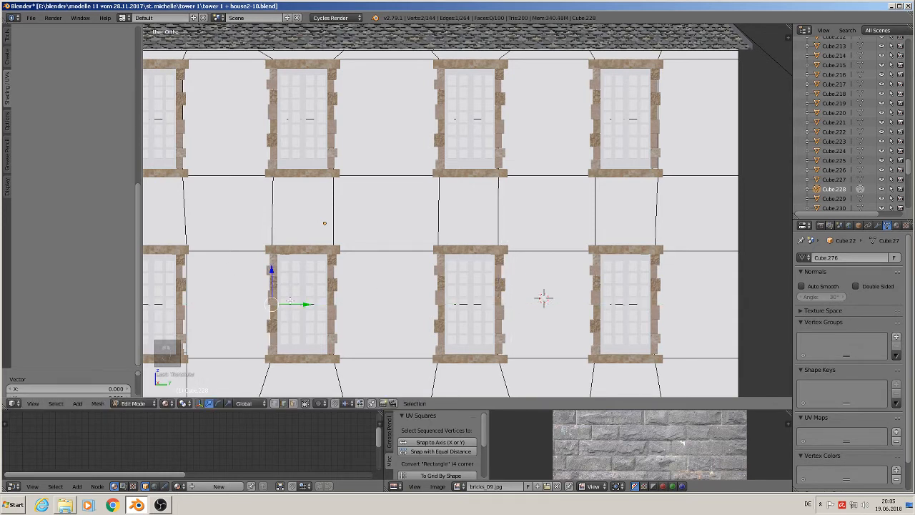
middle_click_drag(238, 257, 382, 226, "shift")
right_click(332, 236)
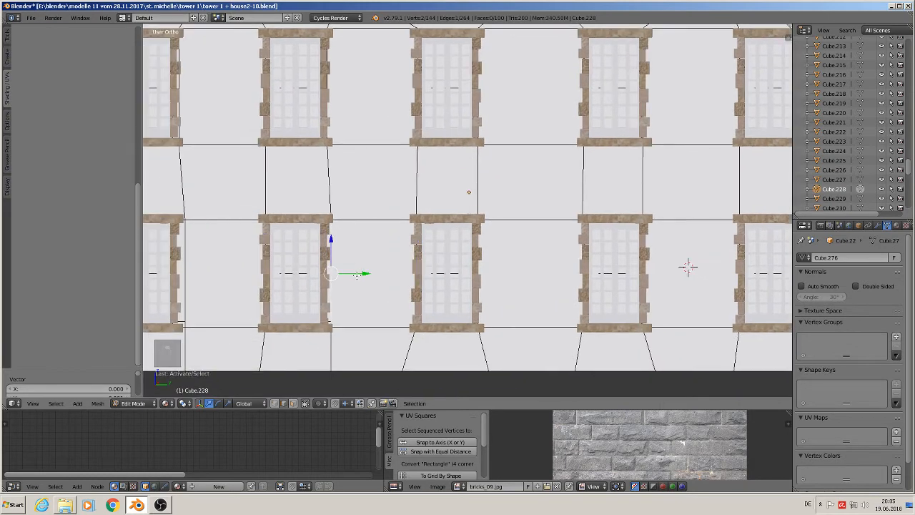
left_click_drag(356, 274, 350, 273)
Move the right side edge of the front wall's first lower opening along Y behind its frame and return to Object Mode.
middle_click_drag(229, 249, 425, 214, "shift")
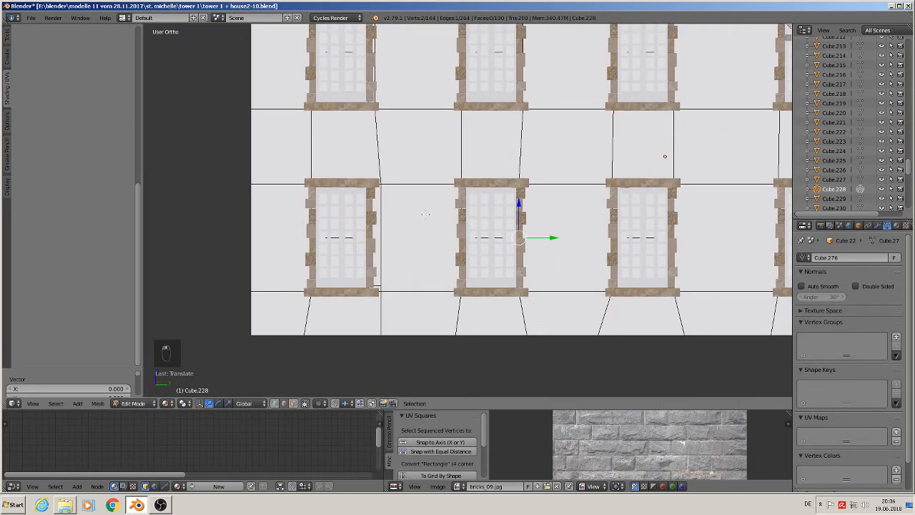
right_click(382, 213)
left_click_drag(403, 240, 391, 240)
scroll(393, 240, "down", 5)
key("Tab")
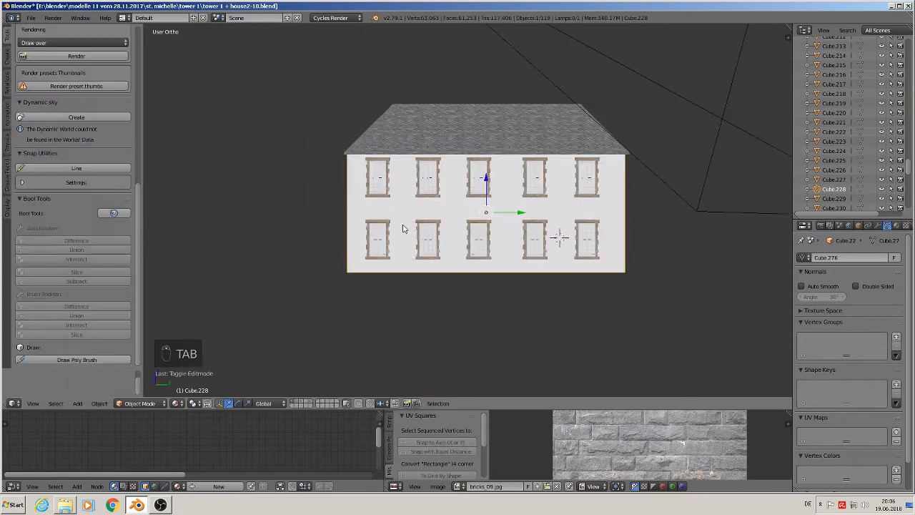
middle_click_drag(403, 229, 619, 229)
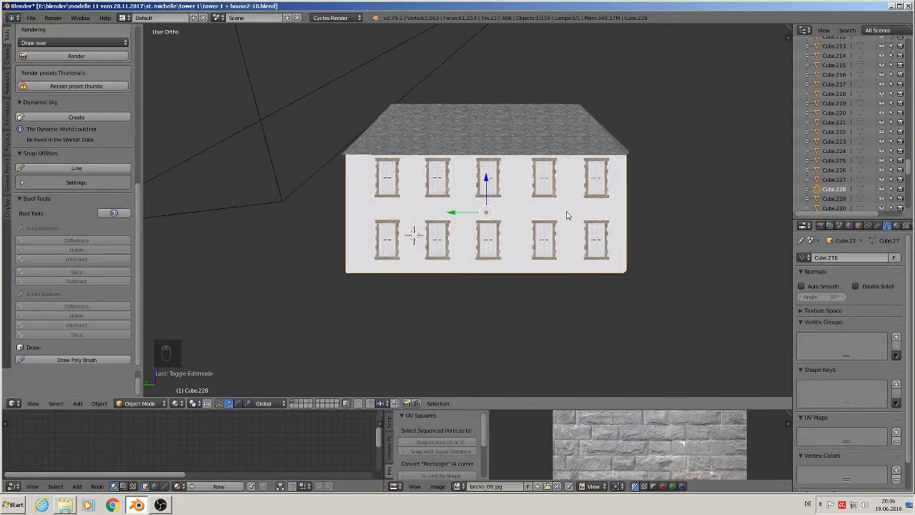
Mark the four vertical corner edges of the block's walls as UV seams.
scroll(570, 212, "up", 4)
right_click(489, 200)
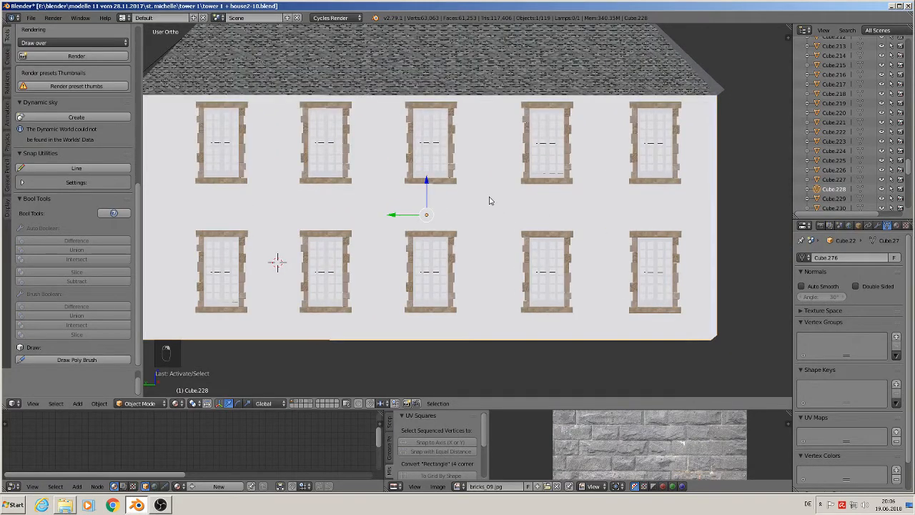
key("Tab")
scroll(489, 196, "down", 3)
middle_click_drag(400, 203, 391, 191)
right_click(361, 148, "alt")
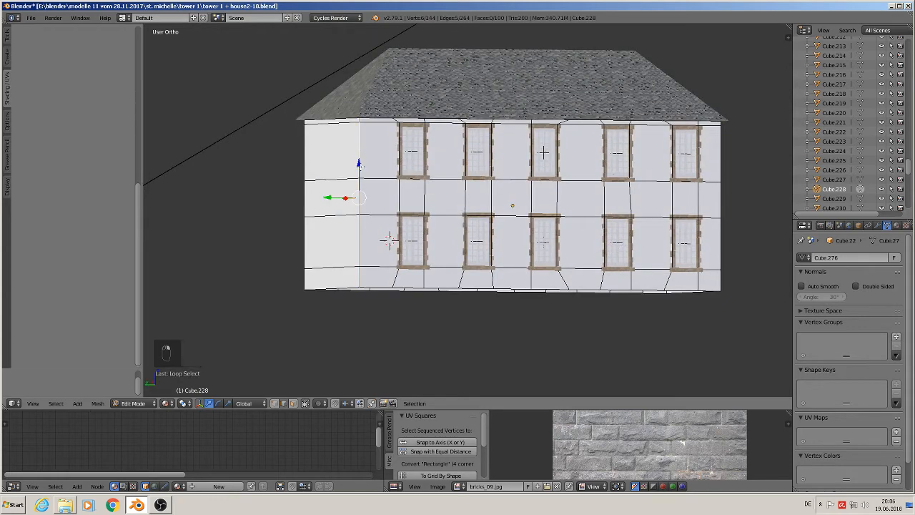
right_click(301, 164, "alt+shift")
middle_click_drag(576, 229, 476, 234)
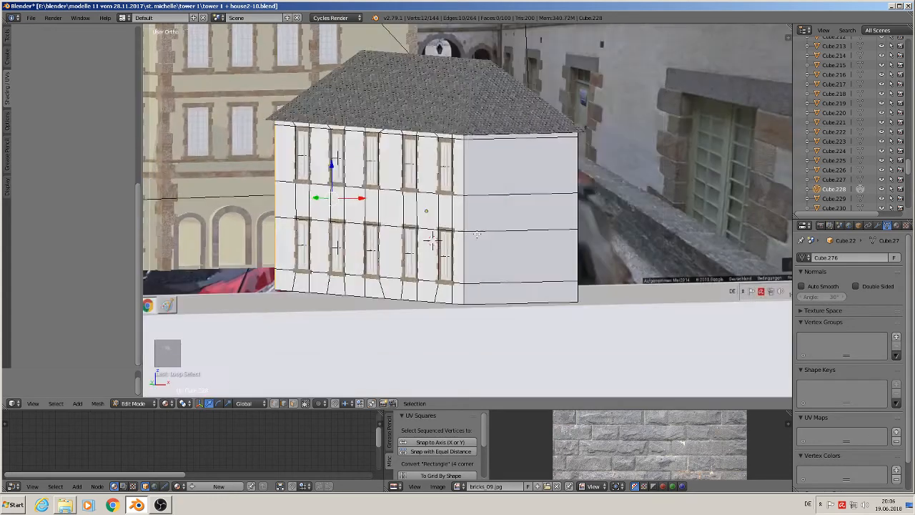
right_click(467, 173, "alt+shift")
right_click(568, 174, "alt+shift")
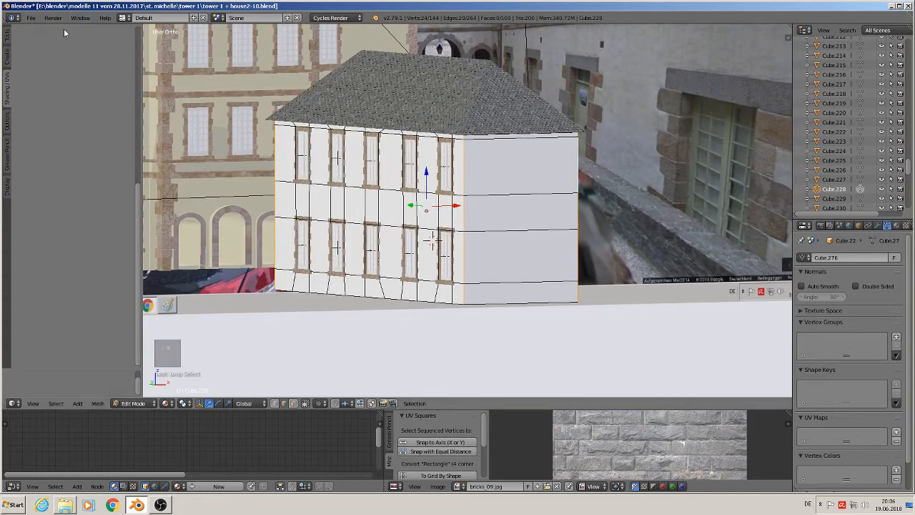
left_click(7, 37)
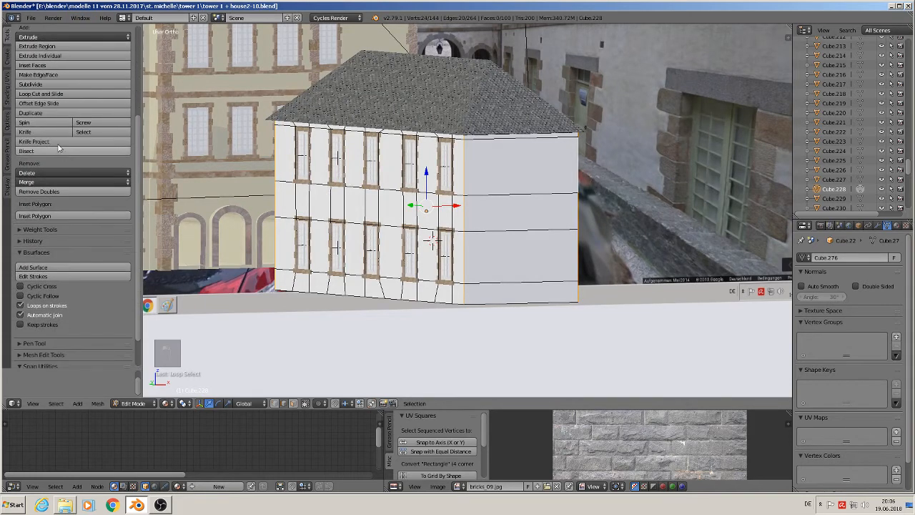
left_click(9, 84)
left_click(47, 180)
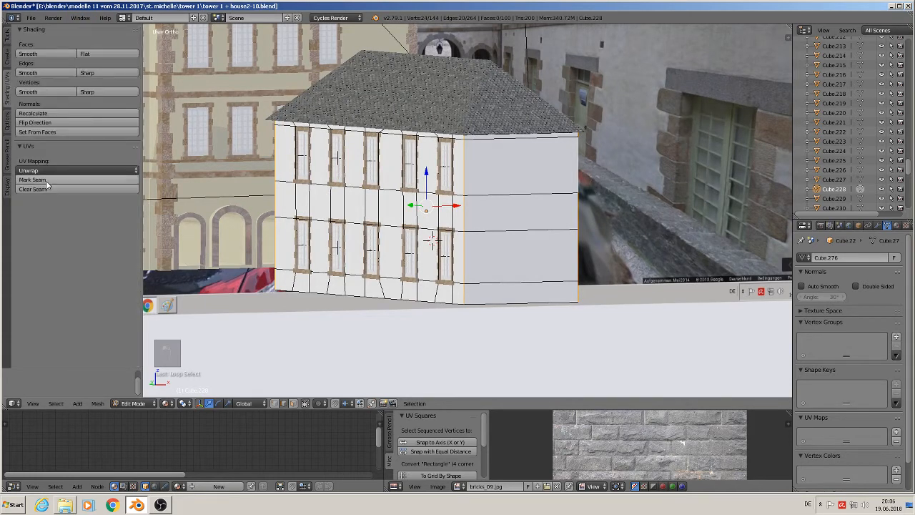
Mark the bottom and top boundary edge loops of the block's walls as UV seams.
scroll(334, 230, "down", 2)
middle_click_drag(335, 230, 454, 226)
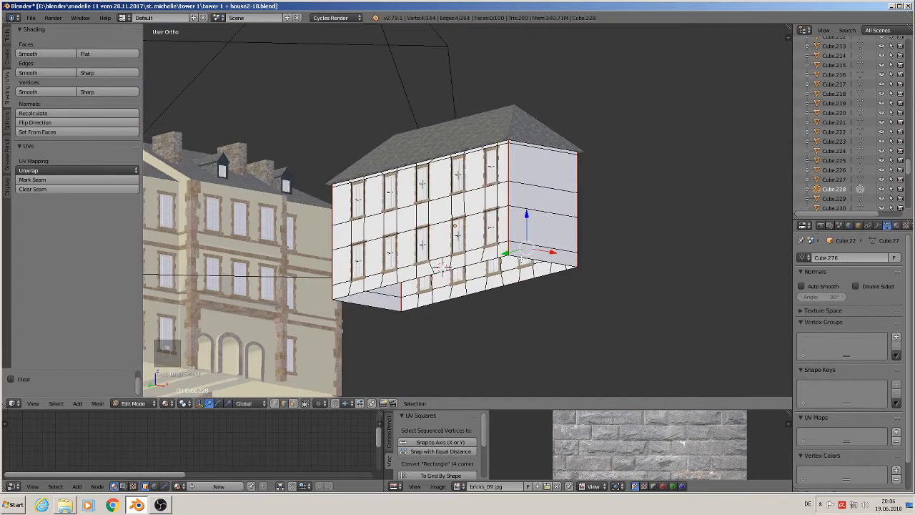
right_click(524, 259, "alt")
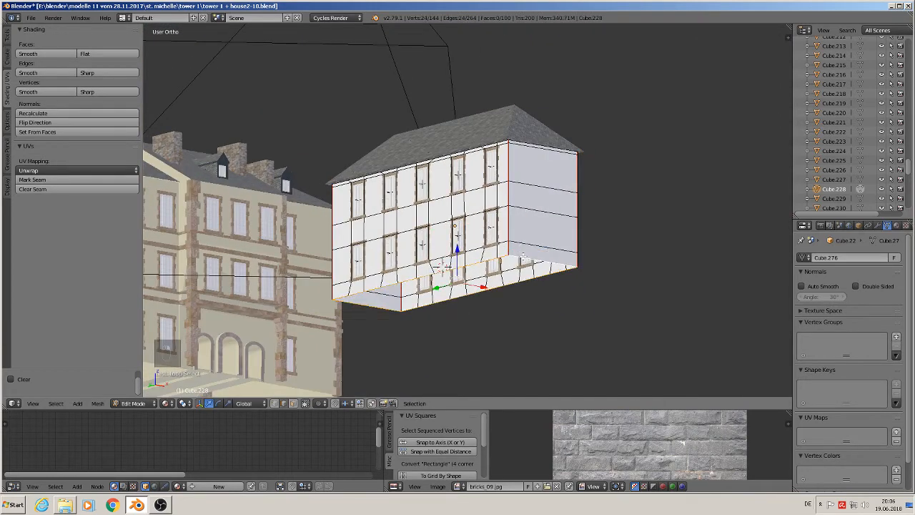
left_click(47, 180)
scroll(422, 155, "up", 2)
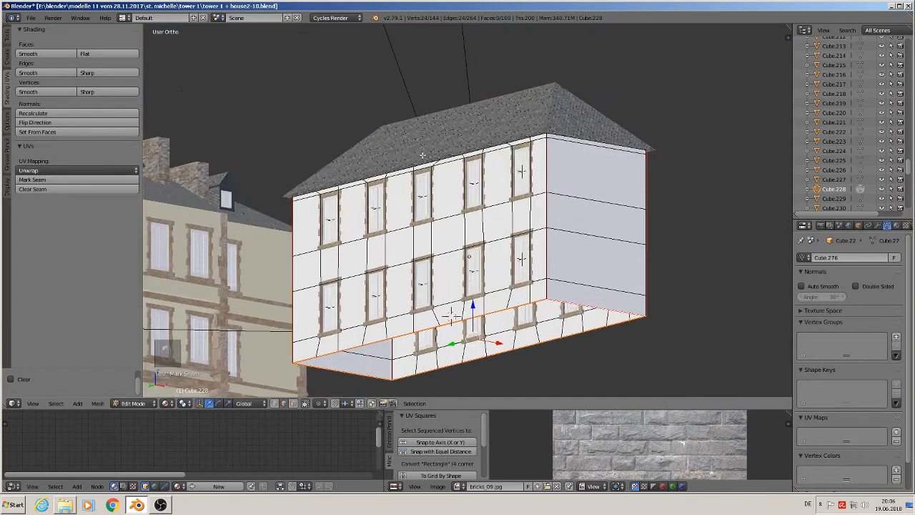
right_click(566, 135, "alt")
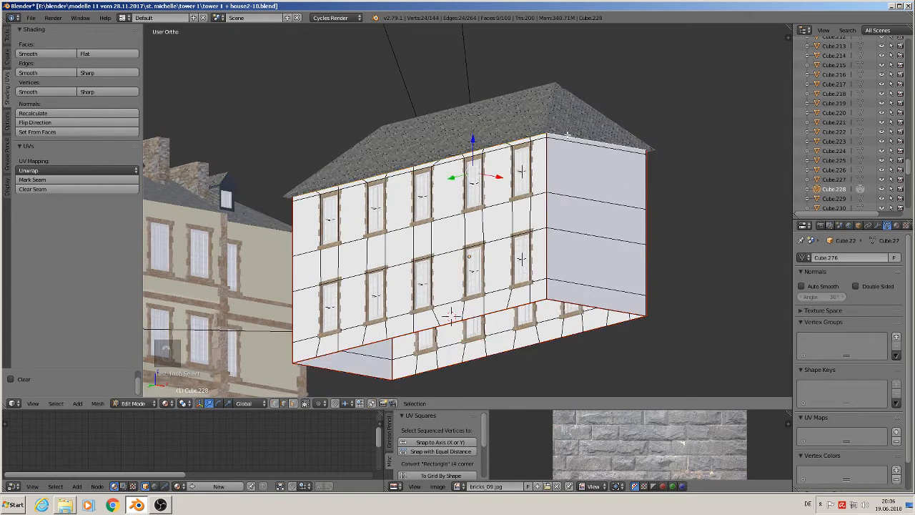
left_click(68, 179)
Mark the edge loops around all five upper window openings of the front wall as UV seams.
middle_click_drag(353, 191, 414, 200)
scroll(413, 200, "up", 1)
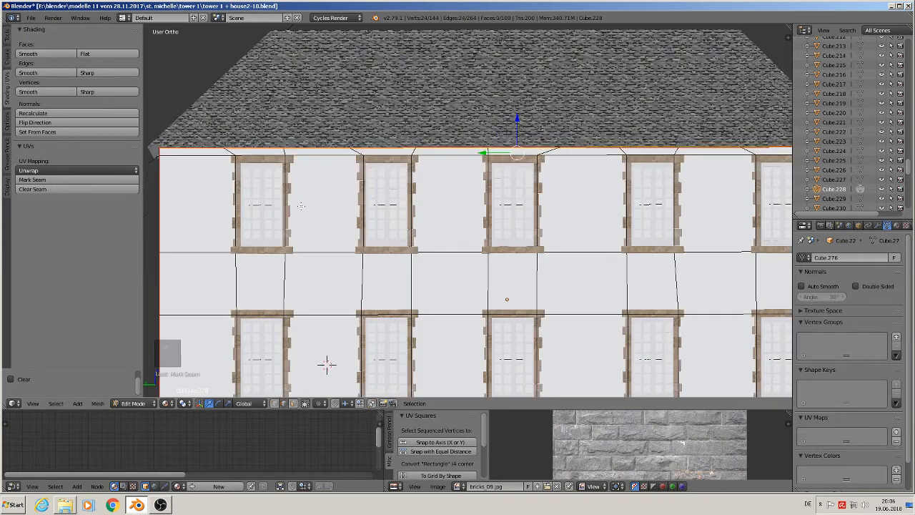
middle_click_drag(290, 178, 342, 193)
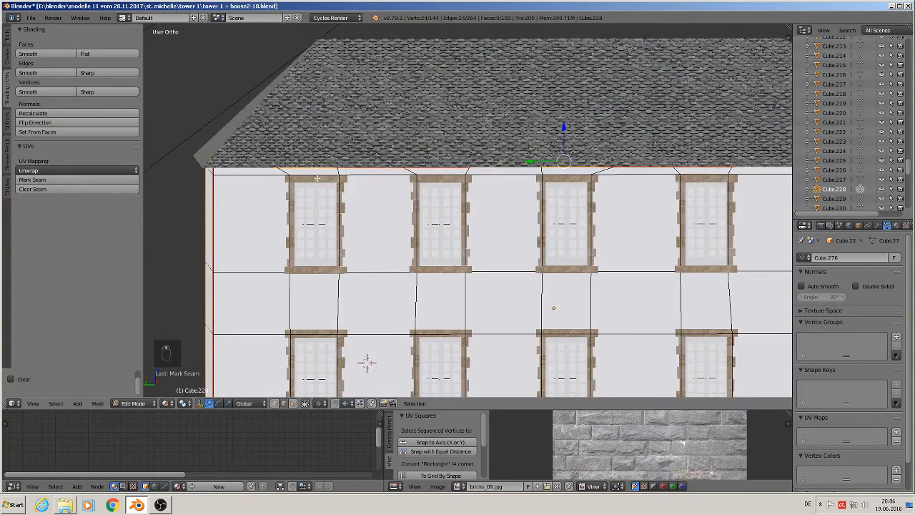
right_click(301, 176, "alt")
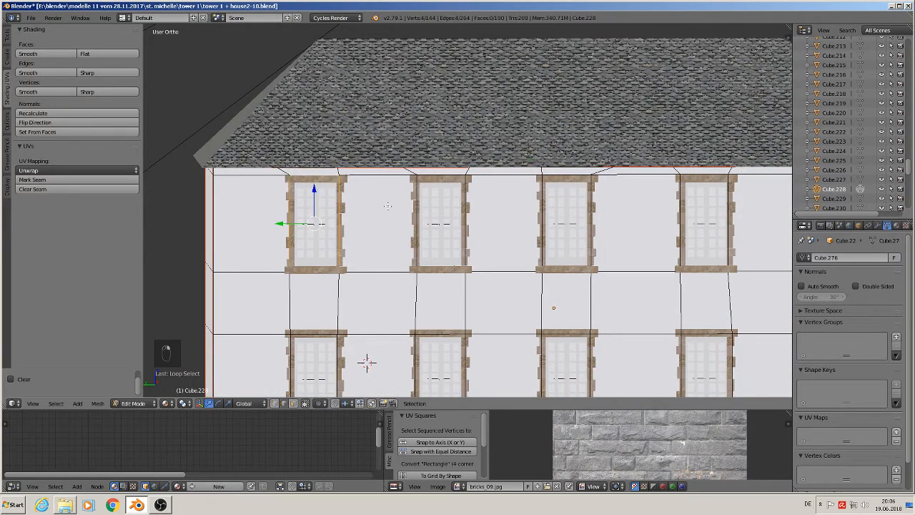
left_click(32, 179)
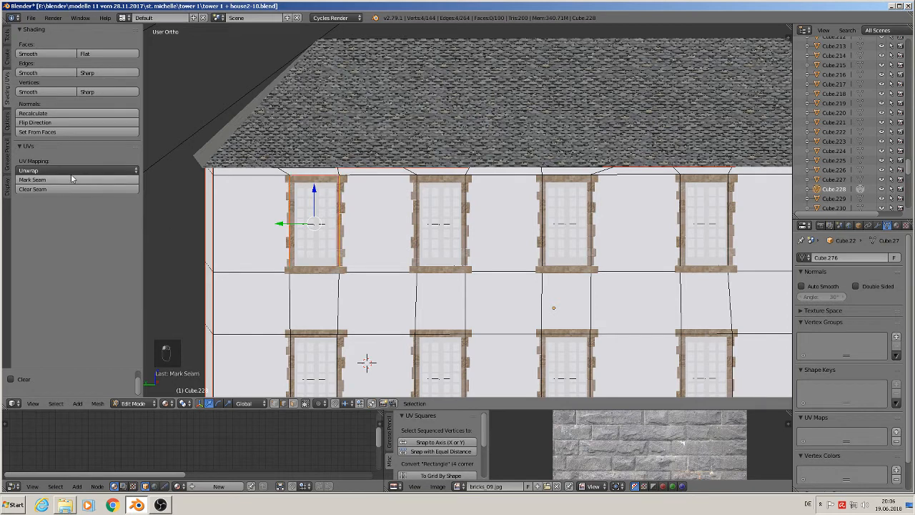
right_click(443, 179, "alt")
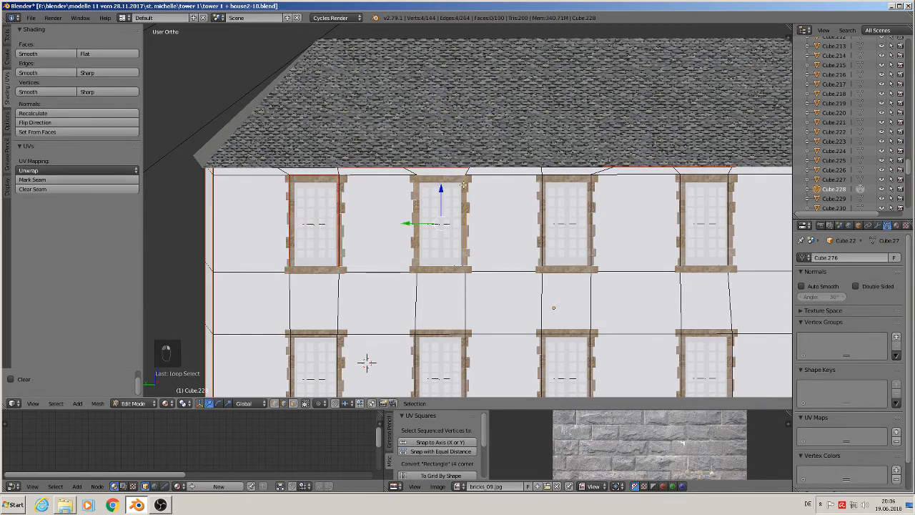
right_click(580, 182, "alt+shift")
right_click(705, 174, "alt+shift")
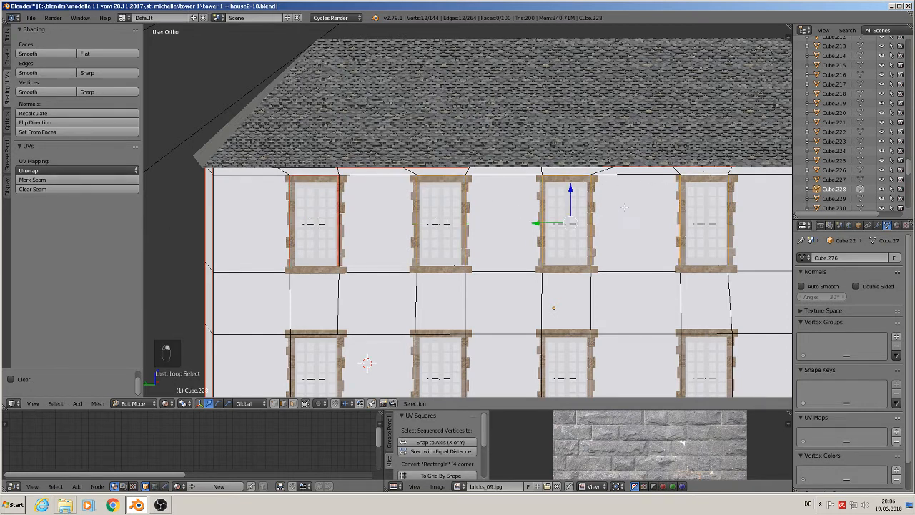
middle_click_drag(625, 206, 443, 183, "shift")
right_click(653, 151, "alt+shift")
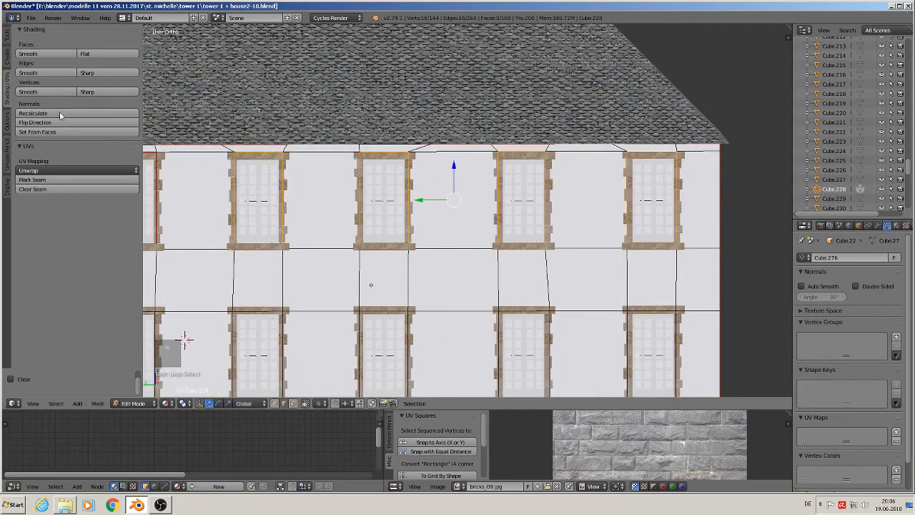
left_click(61, 179)
Mark the edge loops around all five lower window openings of the front wall as UV seams.
middle_click_drag(302, 335, 393, 208, "shift")
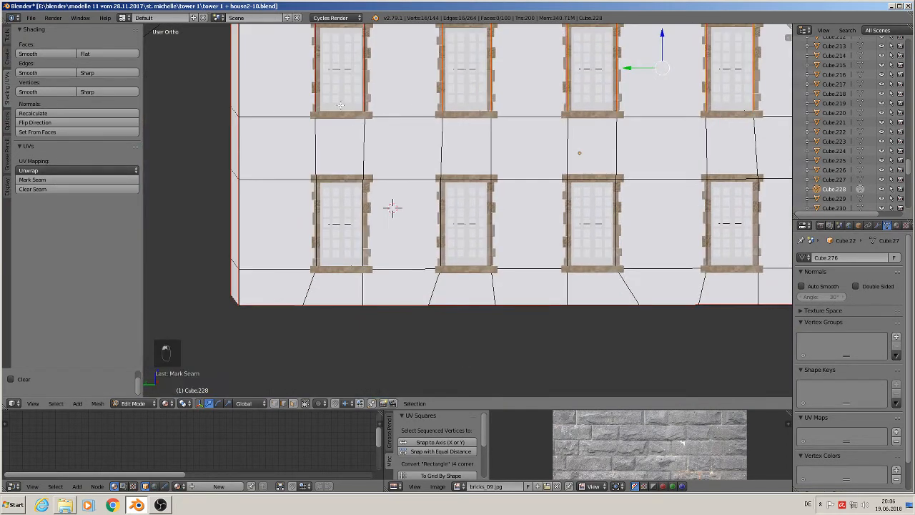
right_click(333, 187, "alt")
right_click(461, 182, "alt+shift")
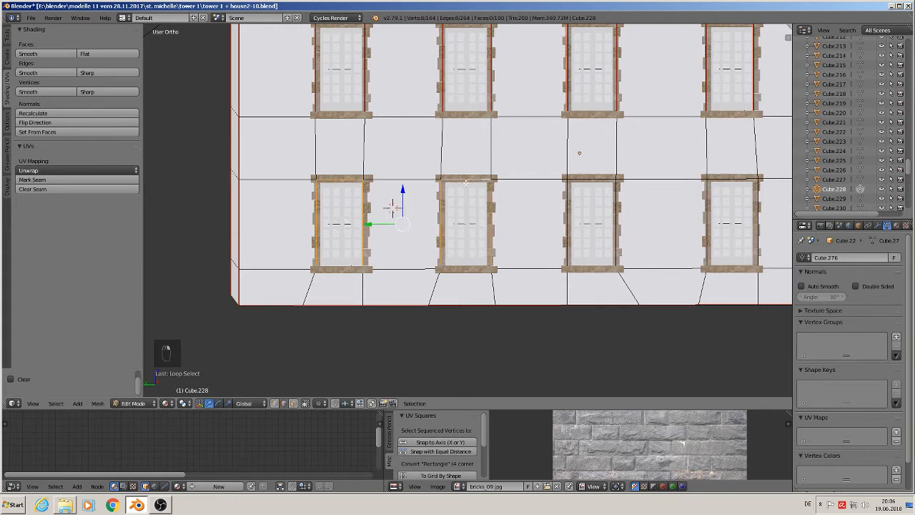
right_click(586, 182, "alt+shift")
right_click(725, 179, "alt+shift")
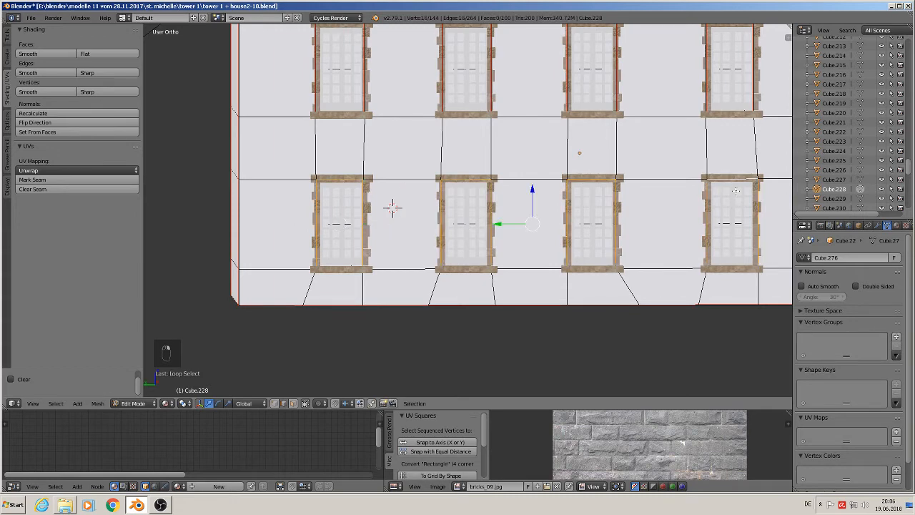
middle_click_drag(724, 179, 632, 193, "shift")
right_click(701, 183, "alt+shift")
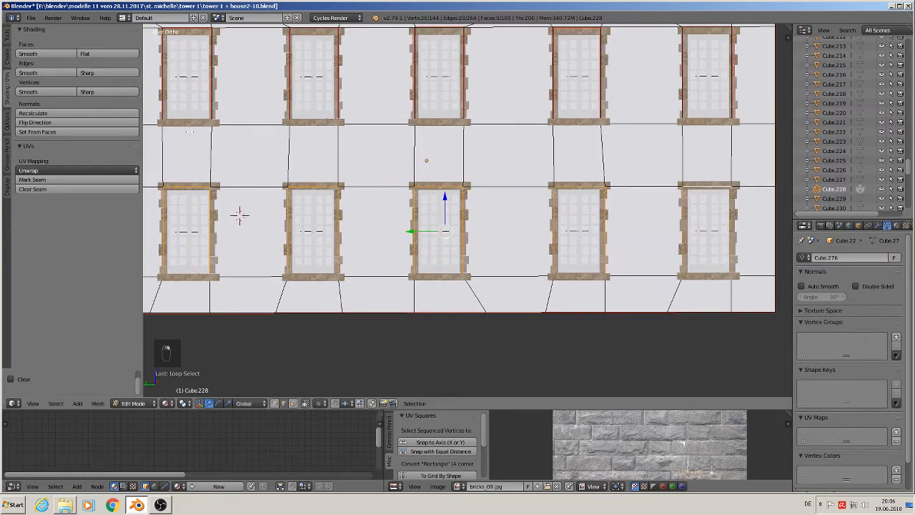
left_click(70, 179)
scroll(611, 172, "down", 1)
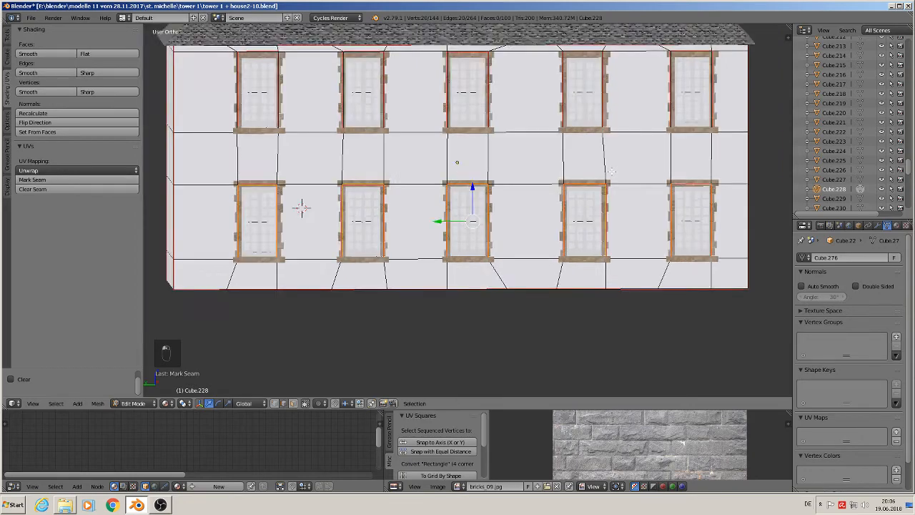
Move the right side edge of the opposite wall's first upper opening along Y behind its stone frame.
middle_click_drag(301, 208, 631, 207)
scroll(684, 227, "up", 1)
right_click(328, 118)
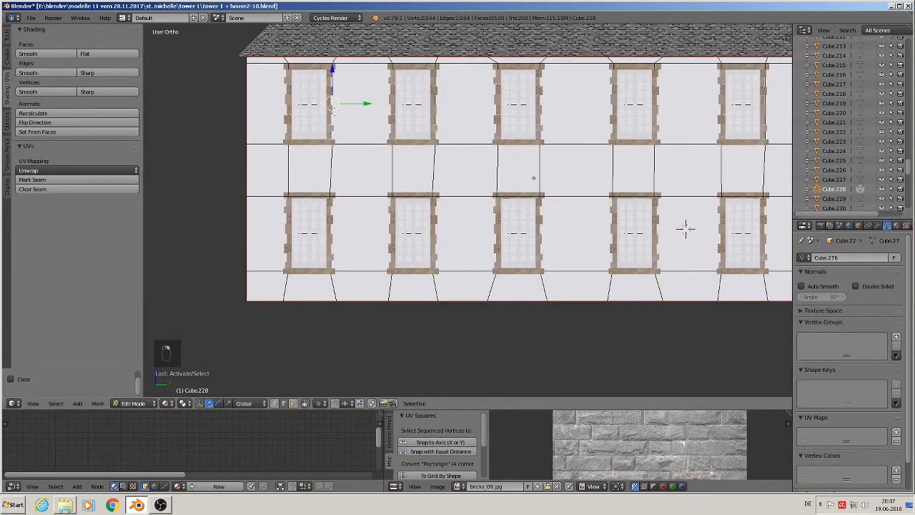
key("g")
left_click(343, 112)
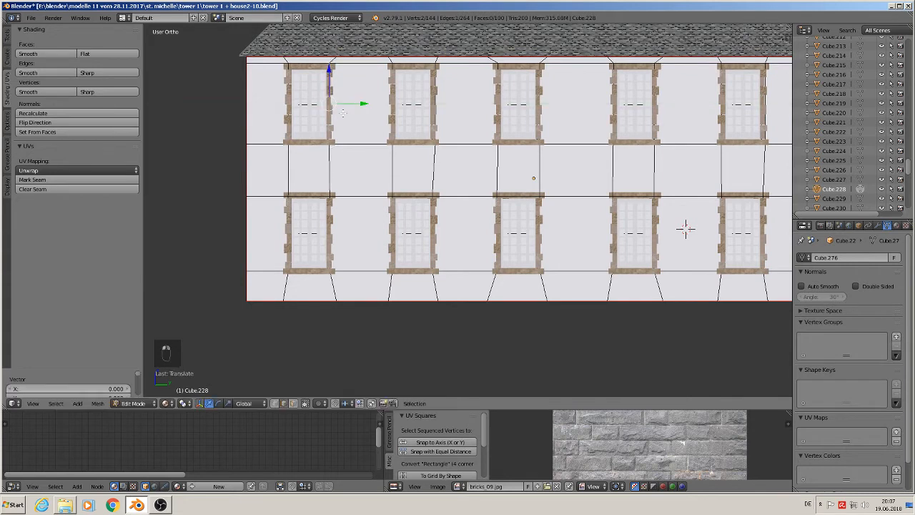
Mark the edge loops around all ten window openings of the opposite long wall as UV seams.
right_click(300, 142, "alt")
right_click(424, 142, "alt+shift")
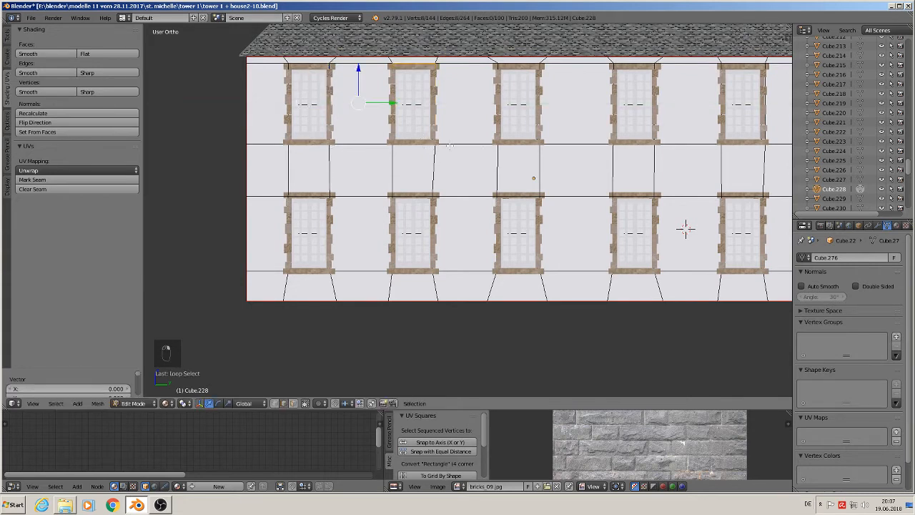
right_click(527, 145, "alt+shift")
right_click(632, 146, "alt+shift")
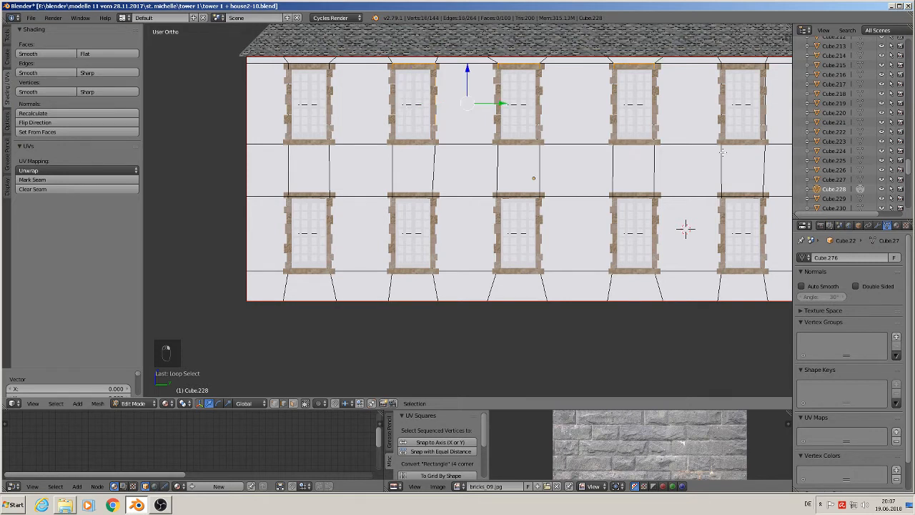
right_click(733, 143, "alt+shift")
right_click(735, 195, "alt+shift")
right_click(636, 196, "alt+shift")
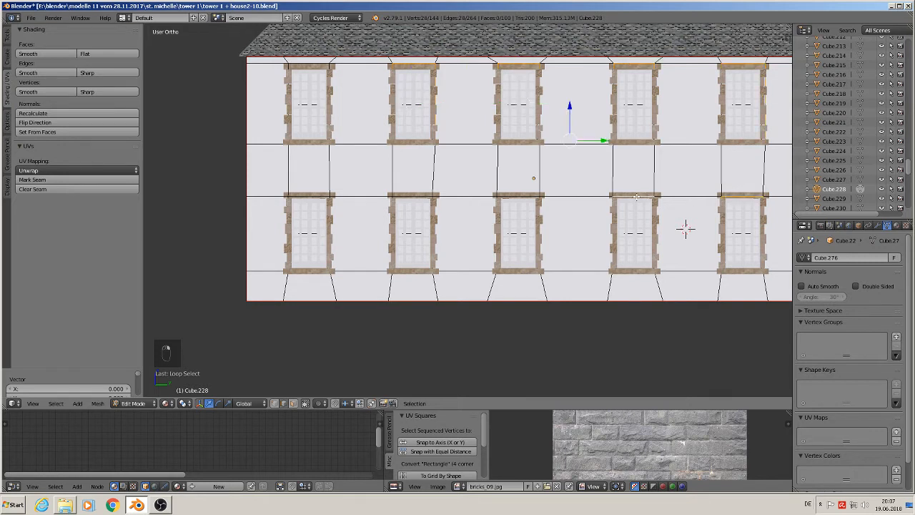
right_click(519, 194, "alt+shift")
right_click(409, 193, "alt+shift")
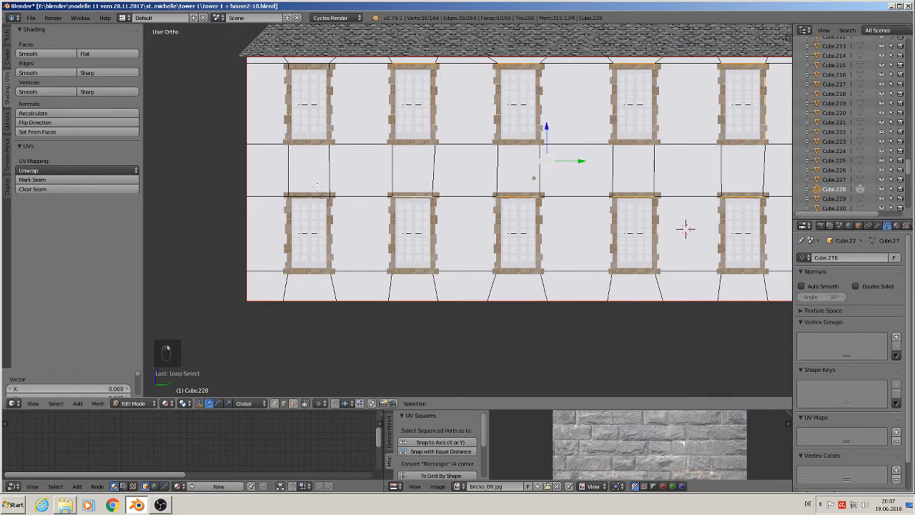
right_click(312, 196, "alt+shift")
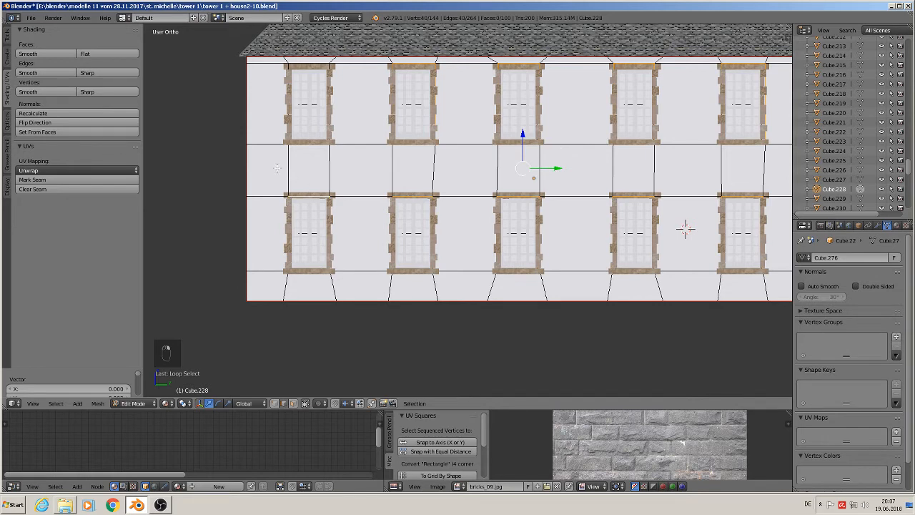
left_click(43, 179)
Select the whole wall mesh and unwrap it along the marked seams.
middle_click_drag(248, 199, 274, 208)
key("a")
key("a")
key("a")
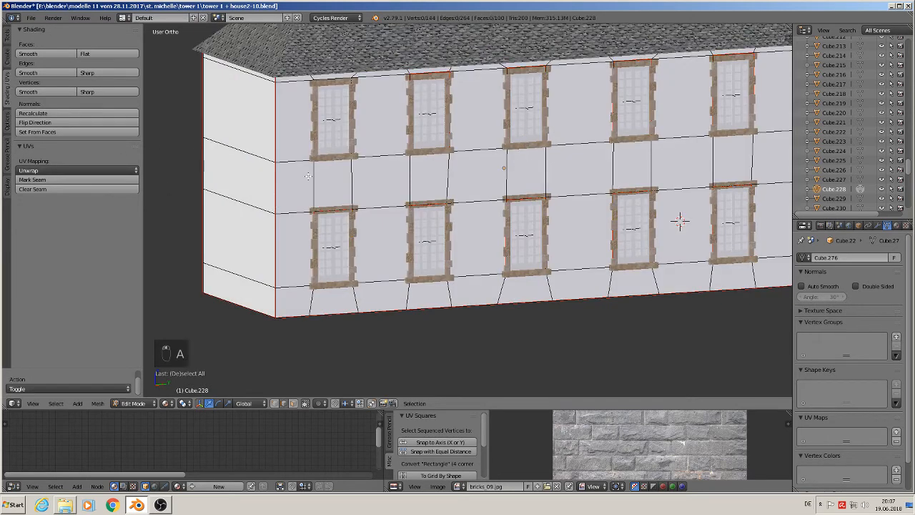
key("u")
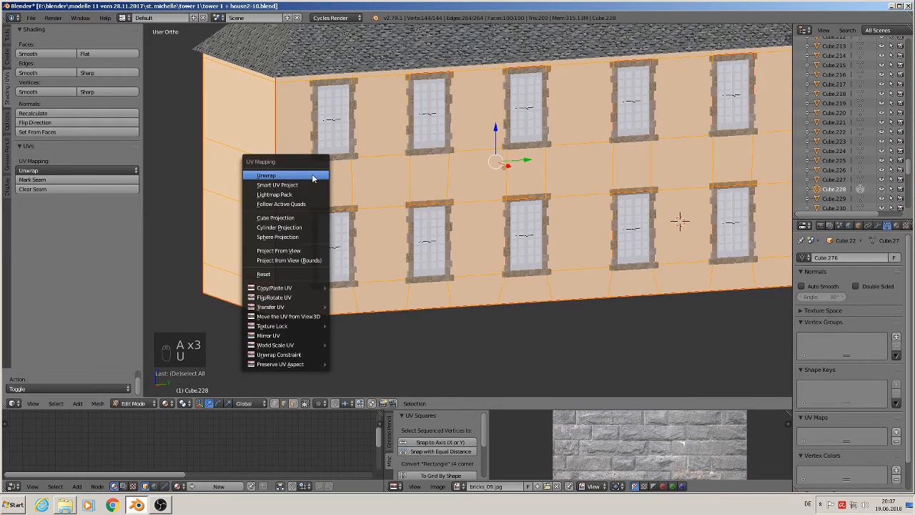
left_click(312, 178)
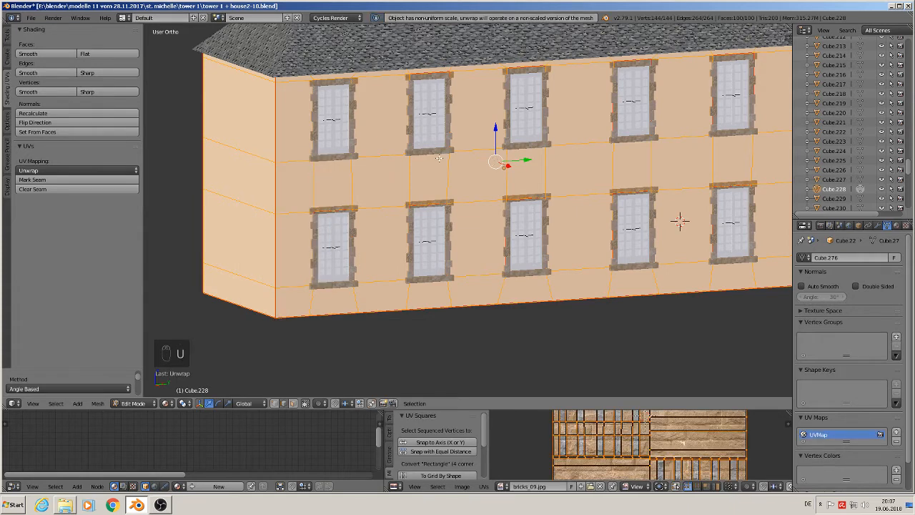
Return to Object Mode and apply the wall object's rotation and scale.
key("Tab")
left_click(99, 403)
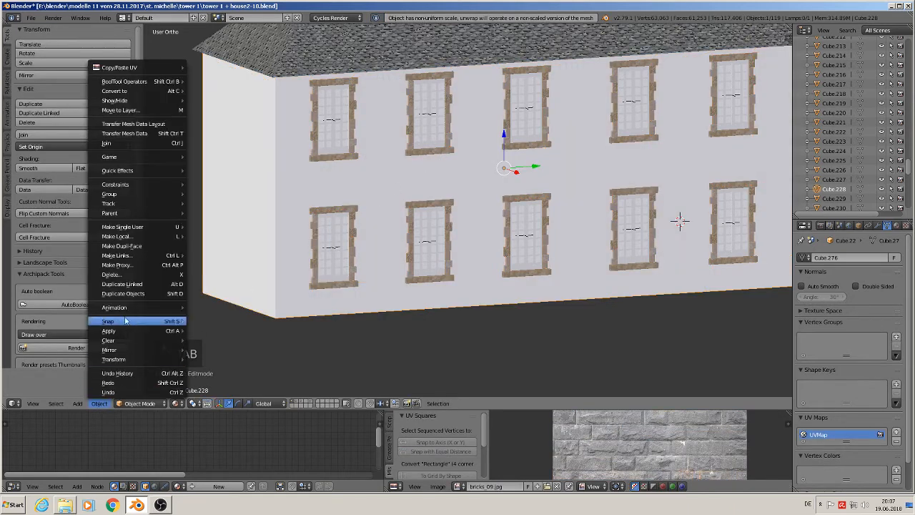
mouse_move(115, 333)
left_click(221, 358)
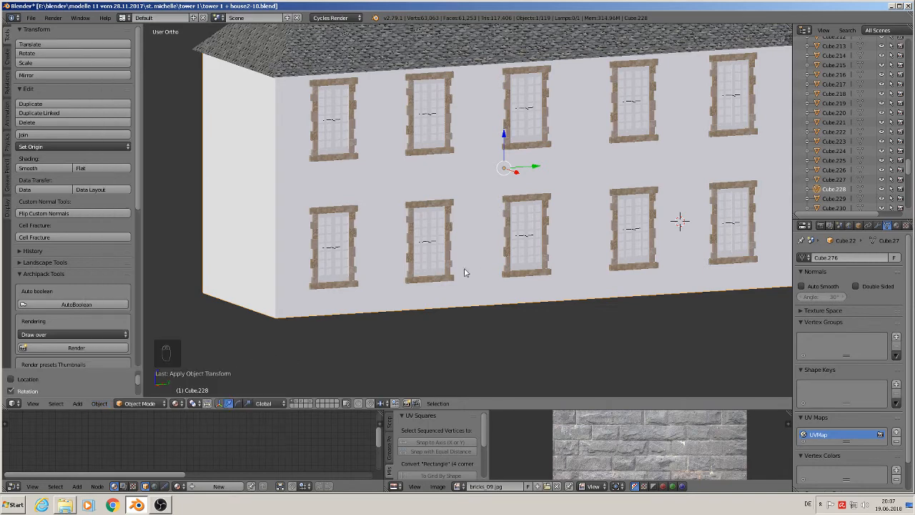
Unwrap the entire wall mesh again in Edit Mode with the applied scale.
key("Tab")
key("u")
left_click(478, 248)
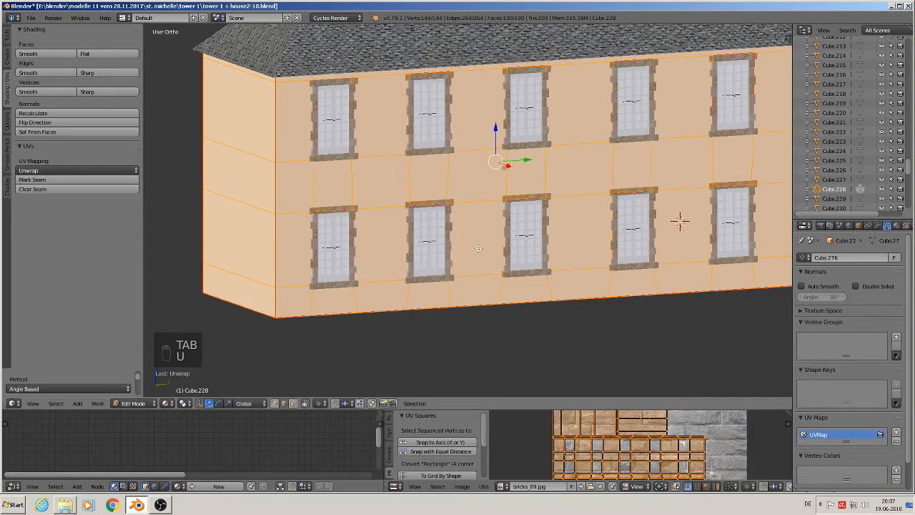
Return to Object Mode and look up the wall material used on the neighbouring main building.
scroll(614, 271, "down", 2)
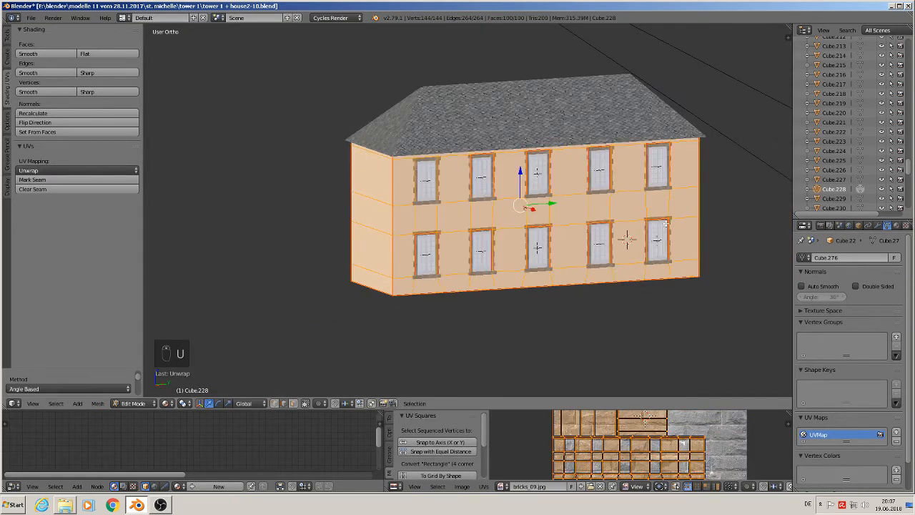
key("KP_3")
scroll(640, 240, "down", 3)
key("Tab")
middle_click_drag(684, 260, 321, 268, "shift")
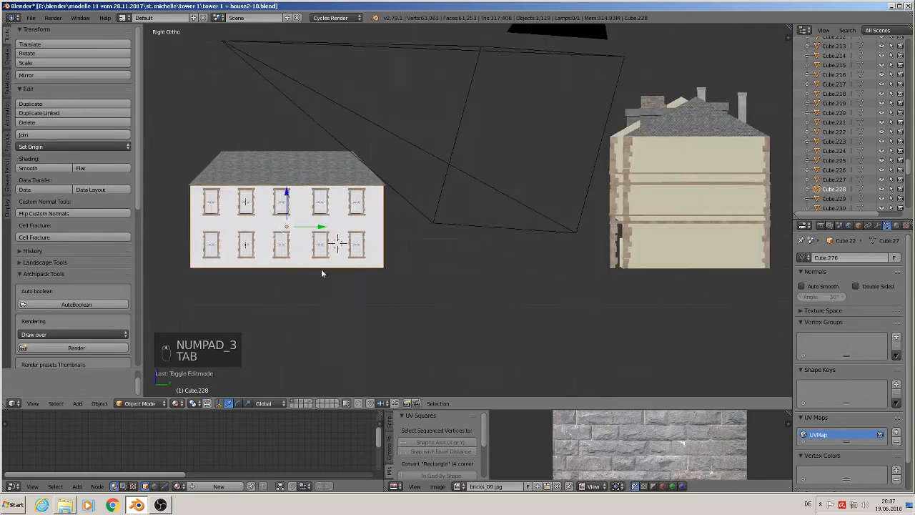
scroll(619, 243, "up", 2)
left_click(688, 206)
middle_click_drag(684, 222, 684, 246)
left_click(763, 203)
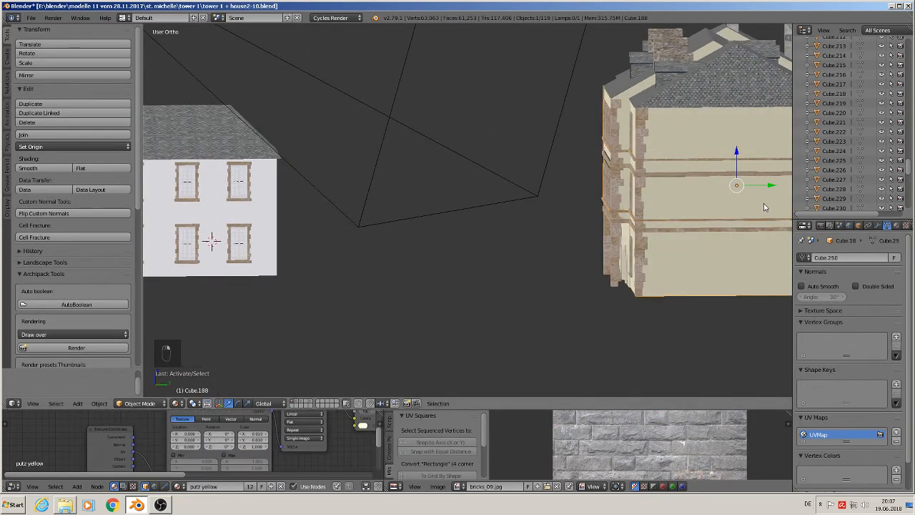
left_click(897, 226)
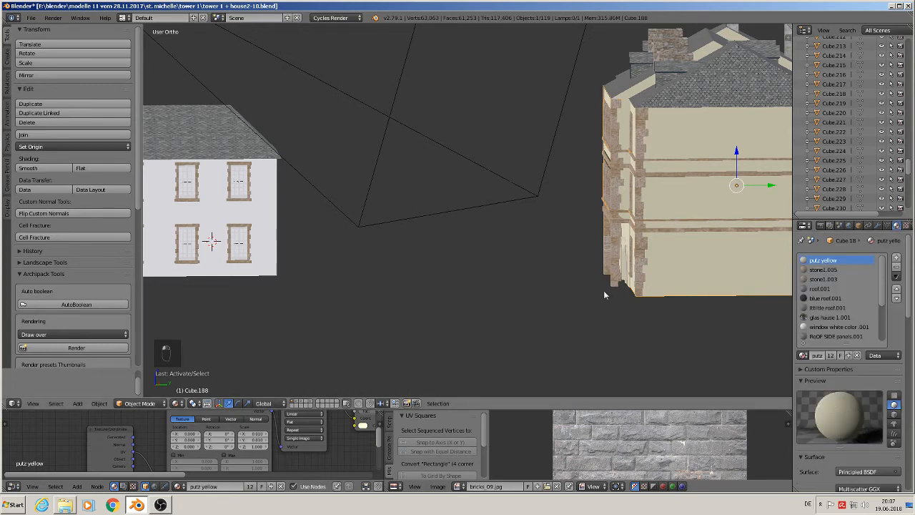
Add a material slot to the block's wall object and assign the existing "putz yellow" material to it.
middle_click_drag(605, 292, 774, 282, "shift")
left_click(328, 200)
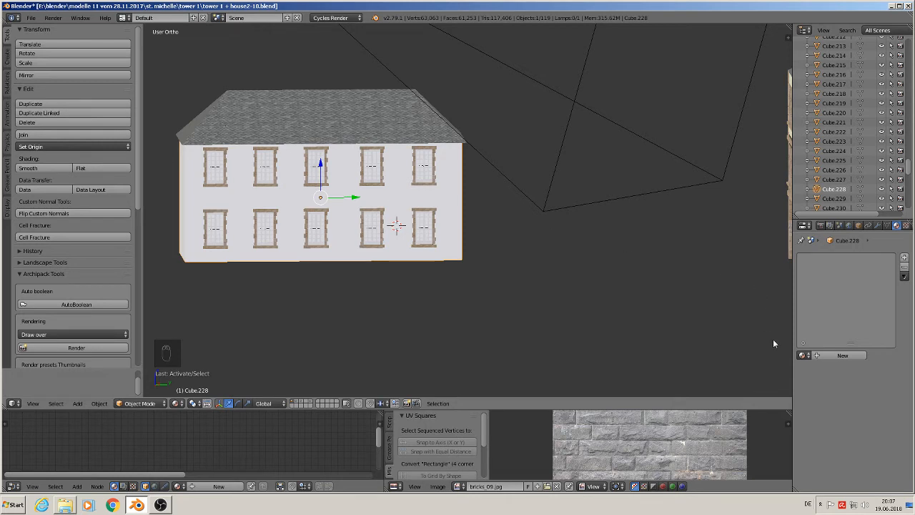
left_click(843, 355)
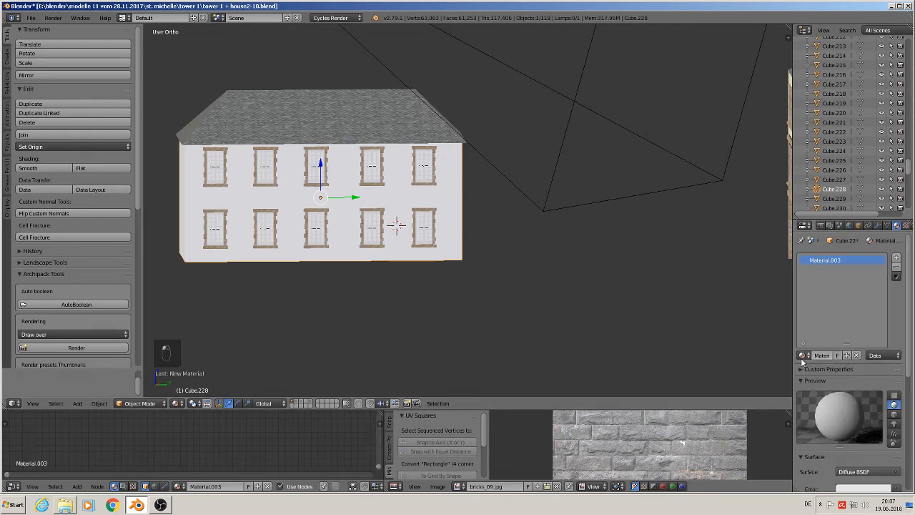
left_click(803, 355)
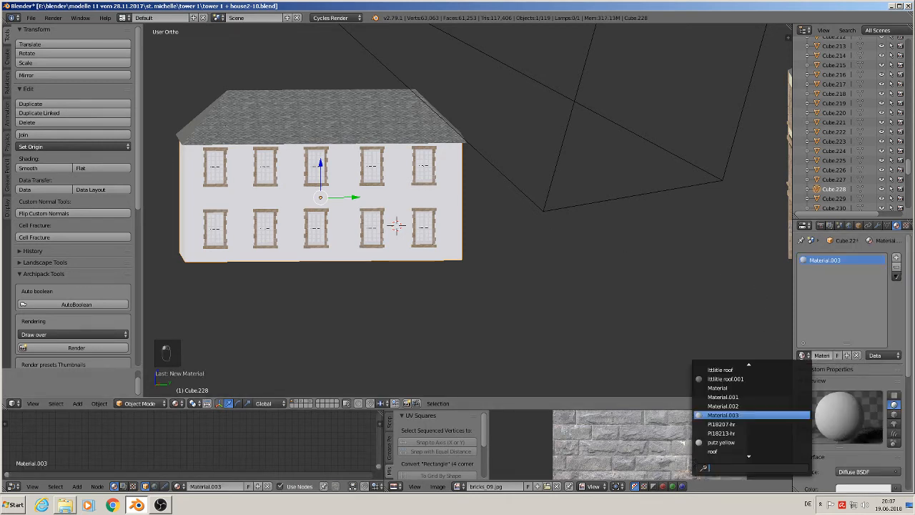
type("yell")
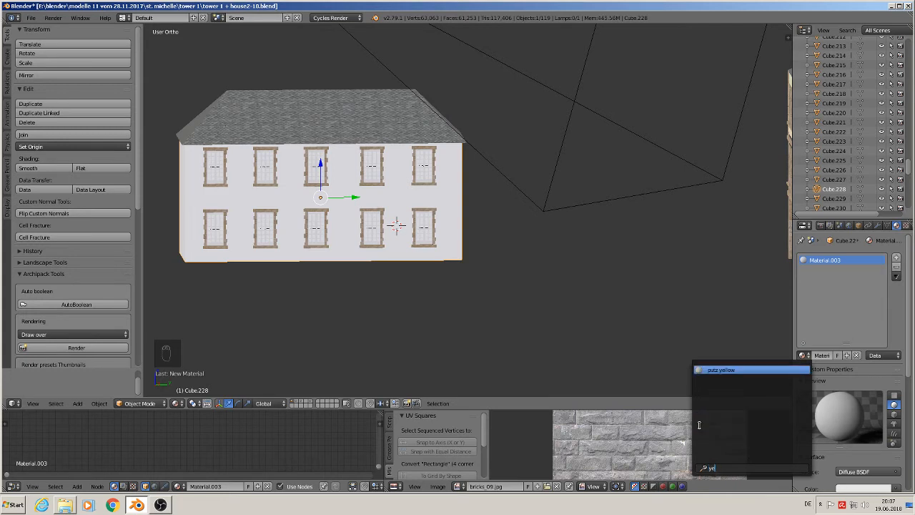
left_click(713, 370)
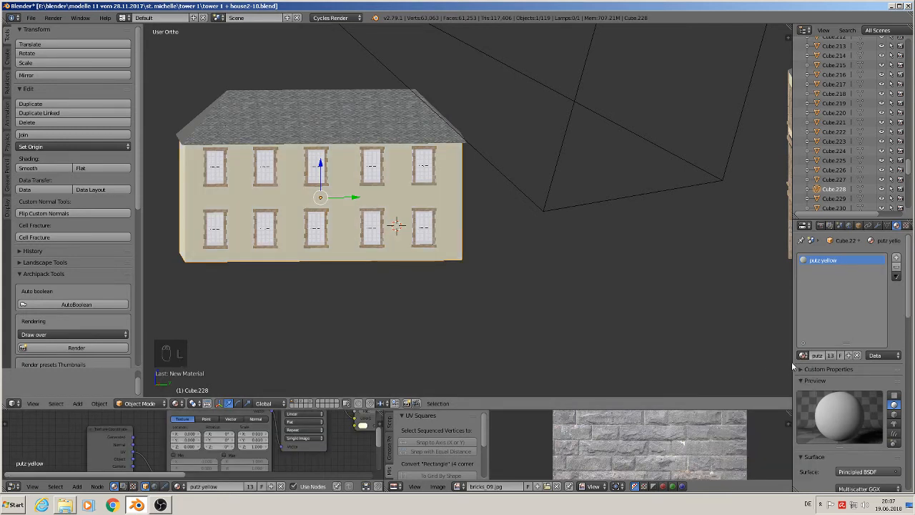
Inspect the plaster on the block's walls close up around the windows and compare it with the main building.
scroll(300, 223, "up", 12)
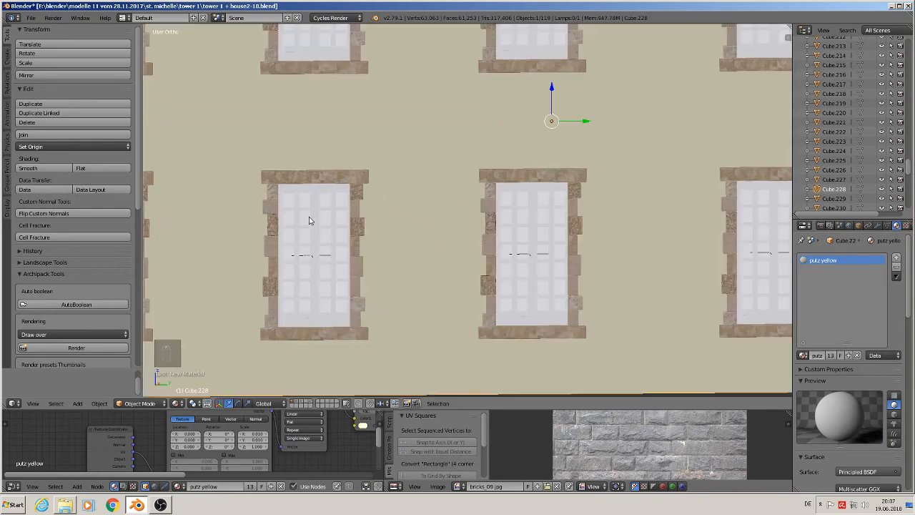
middle_click_drag(402, 222, 376, 212)
scroll(378, 210, "up", 3)
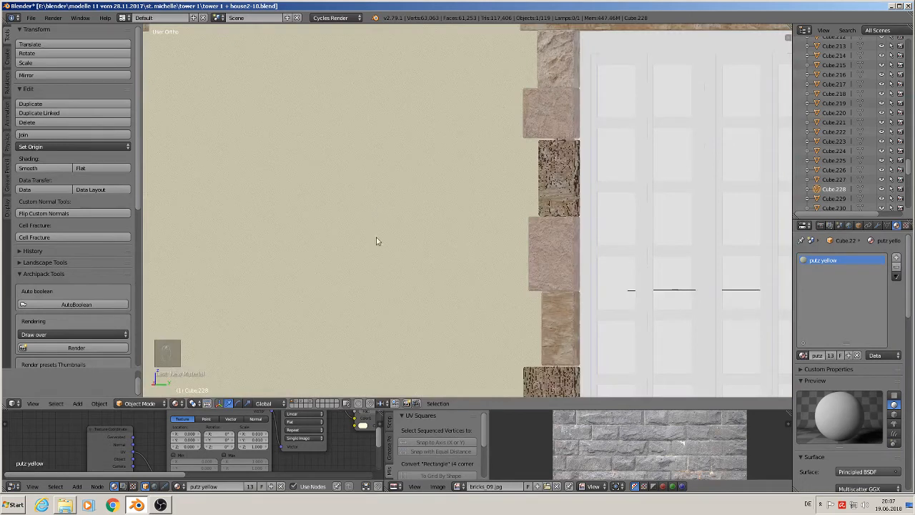
scroll(386, 238, "up", 1)
scroll(450, 213, "down", 4)
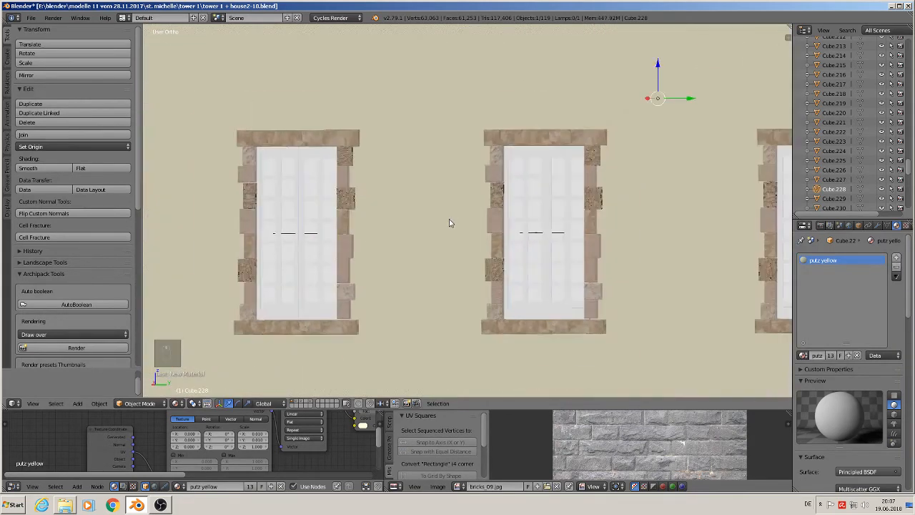
scroll(449, 223, "down", 3)
scroll(450, 249, "down", 4)
key("KP_1")
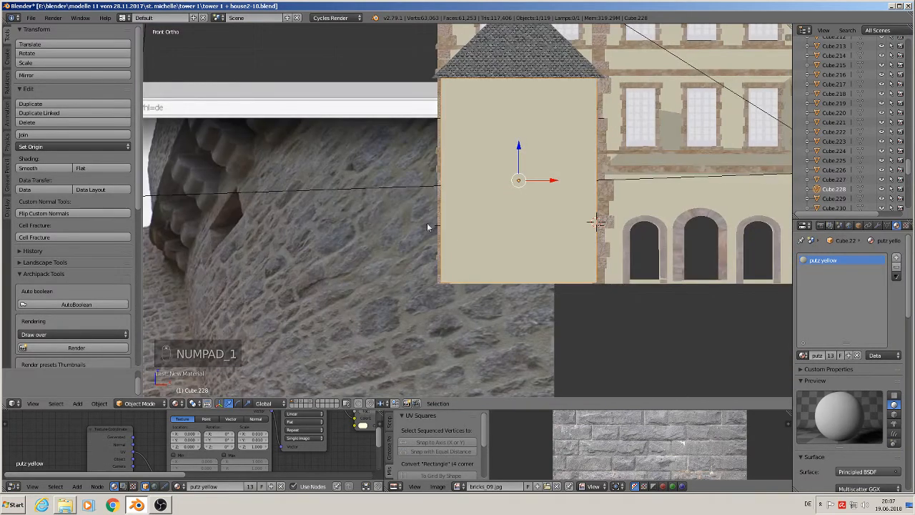
middle_click_drag(403, 206, 453, 235)
scroll(457, 231, "down", 3)
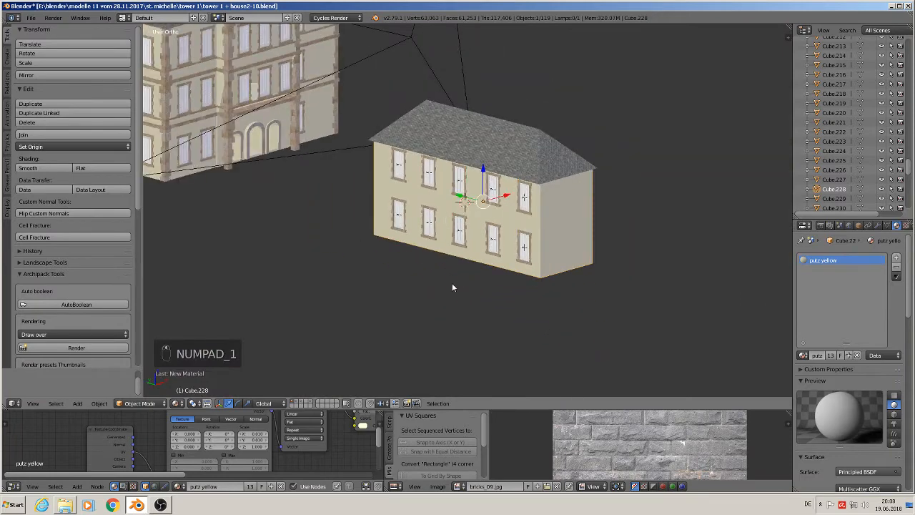
middle_click_drag(452, 287, 477, 310)
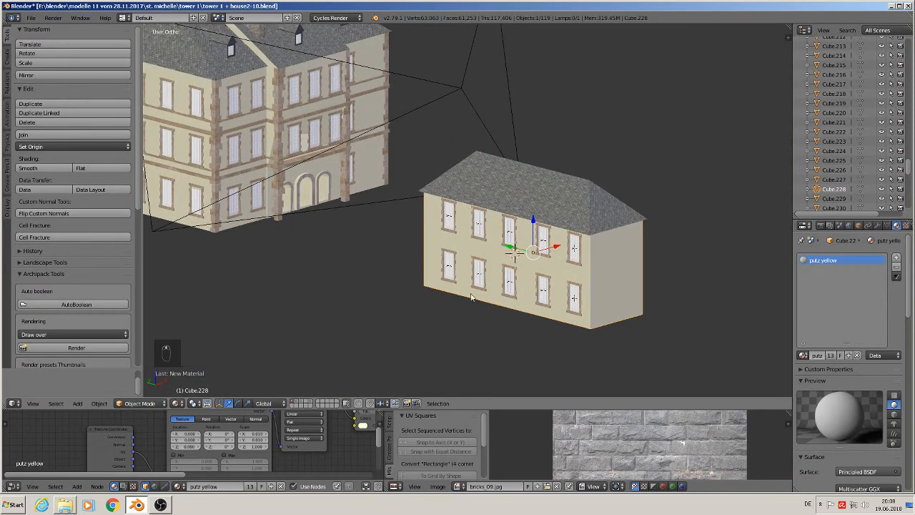
middle_click_drag(288, 220, 628, 263)
scroll(698, 264, "down", 3)
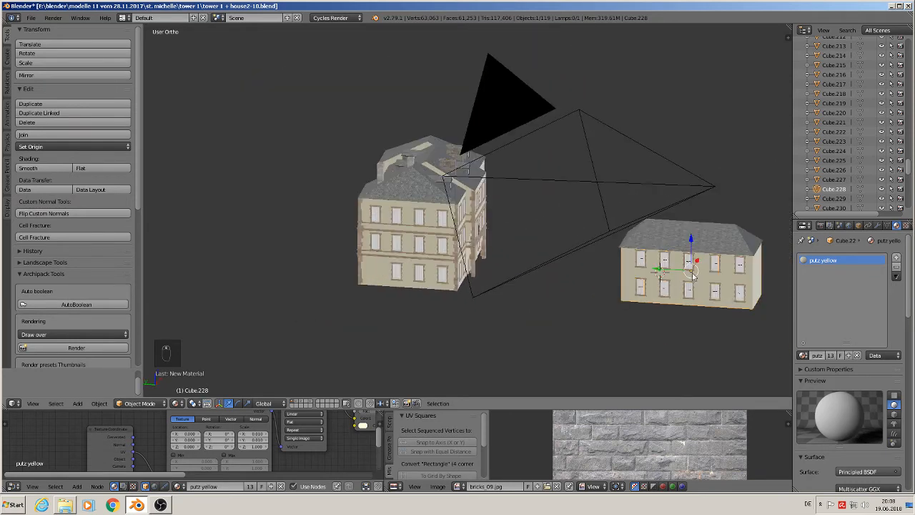
Select the block with its roof and windows, leaving out the camera, and move it along Y against the main building.
middle_click_drag(702, 256, 665, 326)
key("a")
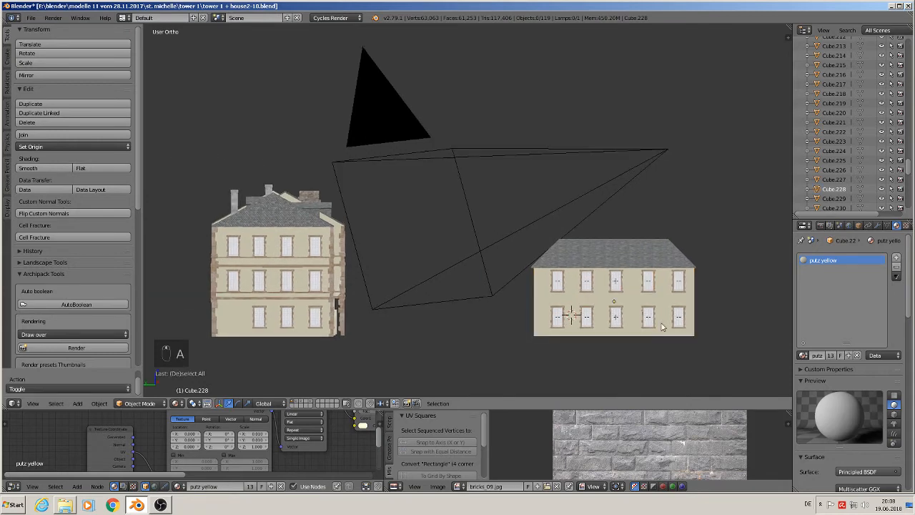
key("b")
left_click_drag(708, 346, 526, 232)
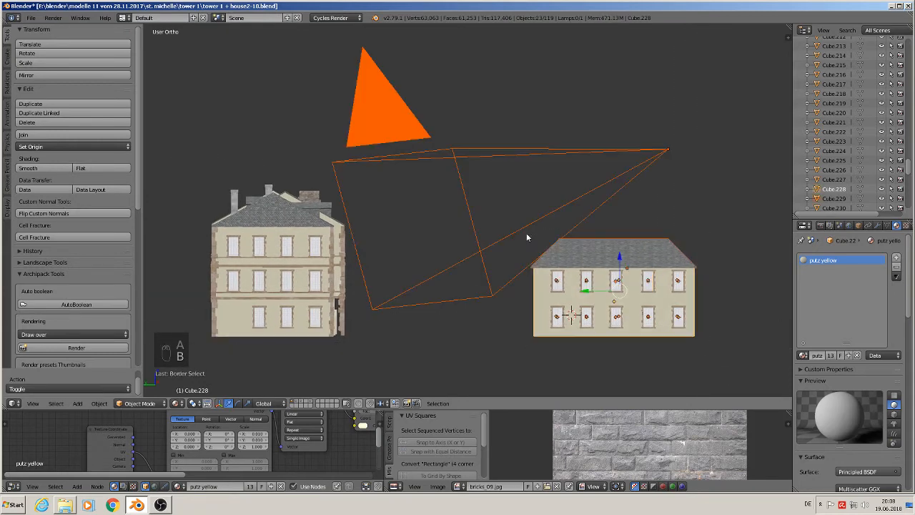
right_click(657, 150, "shift")
right_click(657, 150, "shift")
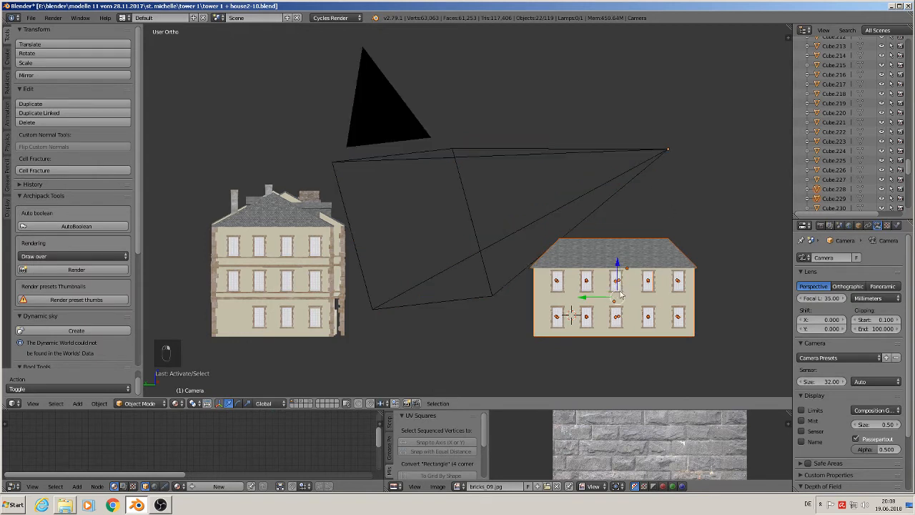
scroll(621, 293, "down", 3)
left_click_drag(586, 297, 336, 305)
middle_click_drag(333, 300, 387, 316)
scroll(375, 273, "up", 2)
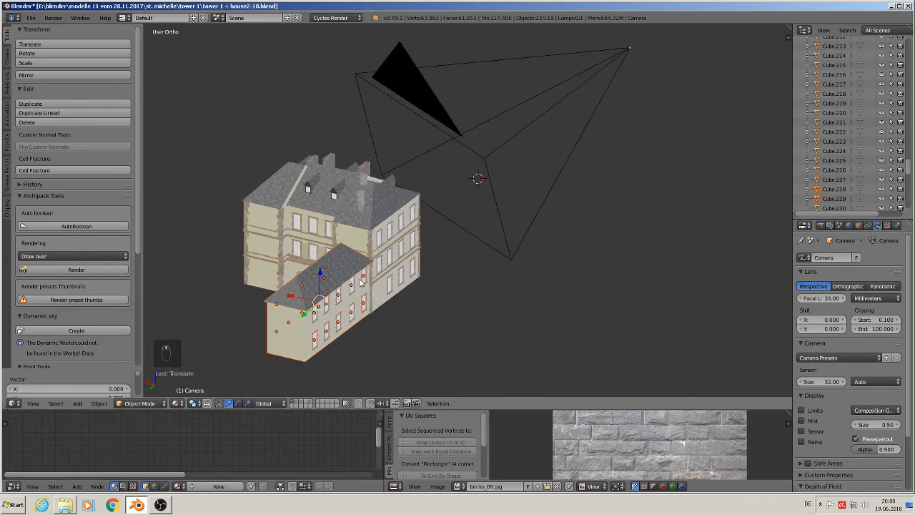
Nudge the block about -0.001 along X where it meets the main building's corner, and deselect everything.
scroll(363, 281, "up", 2)
middle_click_drag(363, 281, 452, 233)
scroll(402, 304, "up", 2)
middle_click_drag(373, 265, 491, 218, "shift")
middle_click_drag(442, 234, 372, 218, "shift")
scroll(372, 218, "up", 3)
middle_click_drag(343, 244, 577, 255, "shift")
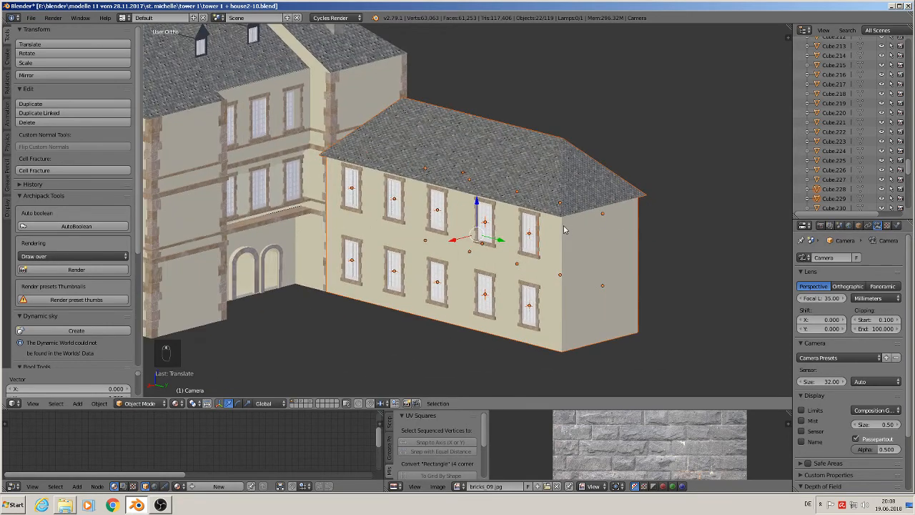
middle_click_drag(469, 250, 559, 227, "shift")
left_click_drag(590, 218, 549, 220)
middle_click_drag(549, 220, 465, 187)
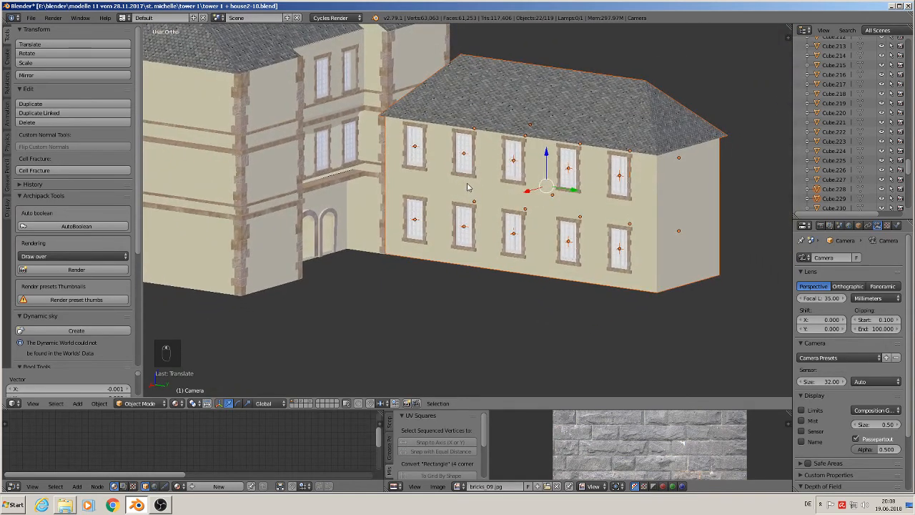
key("a")
Duplicate the two stone corner strips where the buildings meet and move the copies along Y to the block's free front corner.
scroll(477, 95, "down", 3)
middle_click_drag(472, 141, 464, 150, "shift")
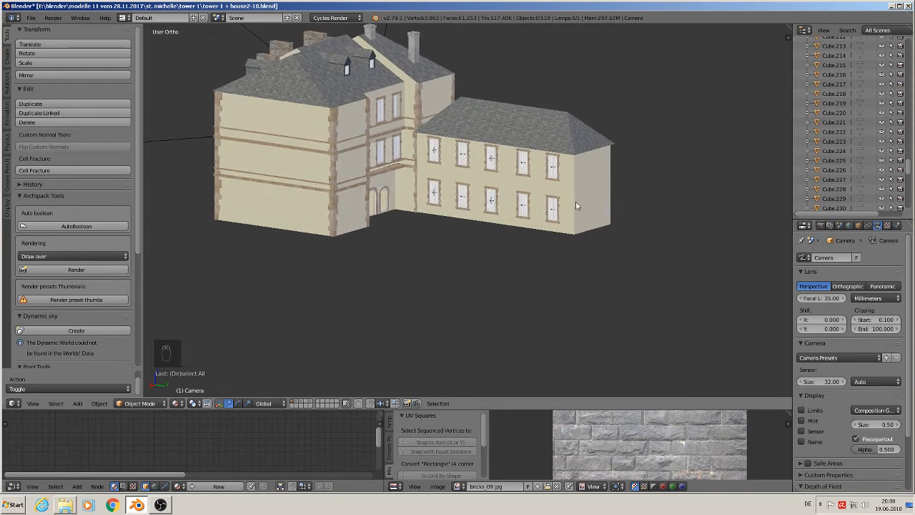
scroll(370, 178, "up", 2)
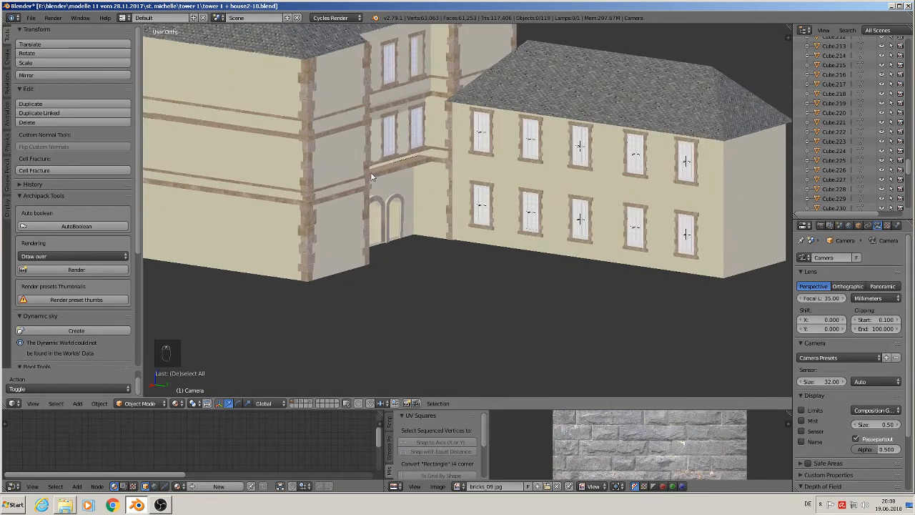
scroll(444, 122, "up", 2)
right_click(469, 50)
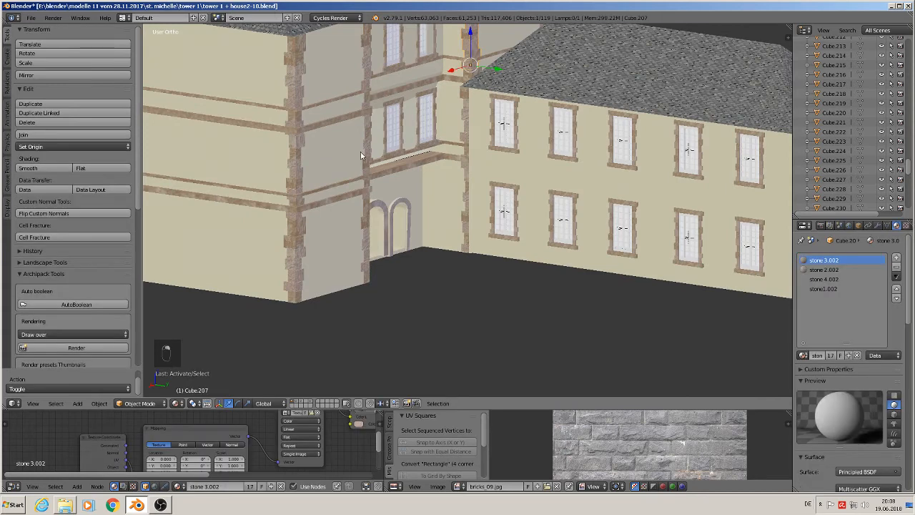
middle_click_drag(360, 152, 350, 157, "shift")
right_click(455, 122)
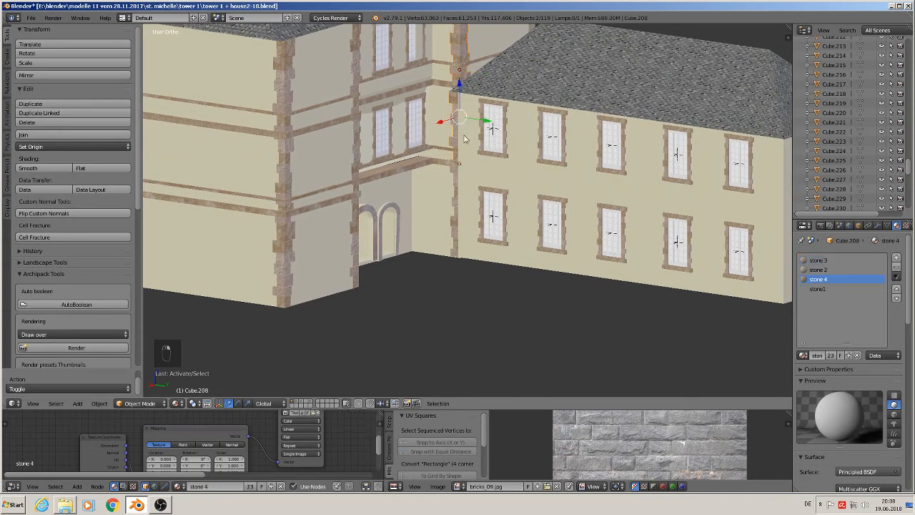
scroll(357, 179, "down", 3)
key("shift+d")
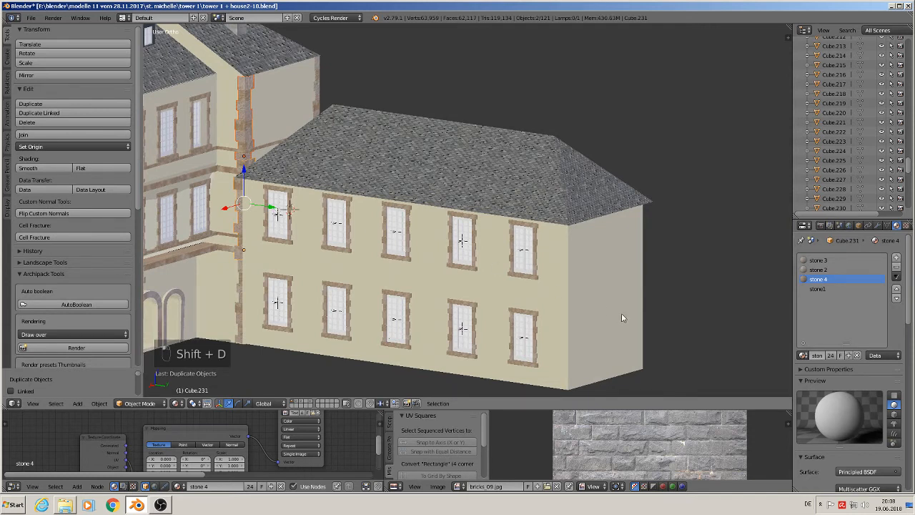
left_click_drag(270, 207, 614, 276)
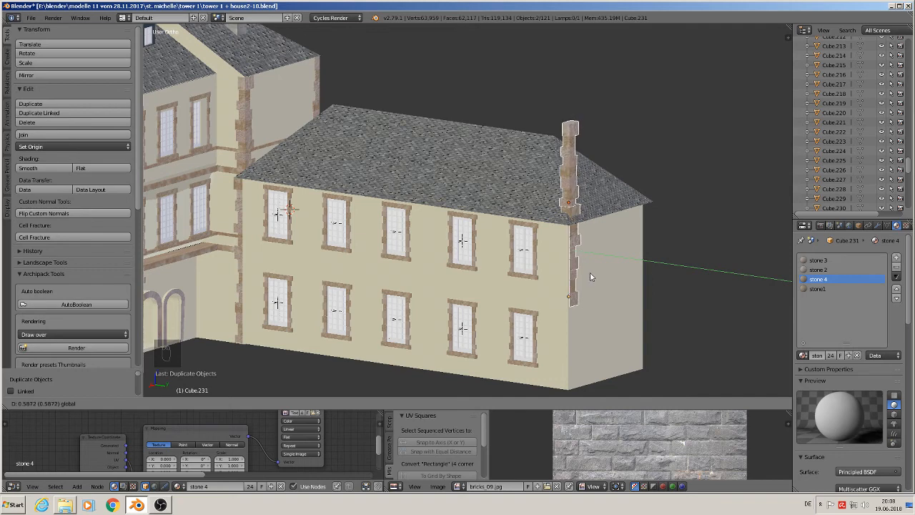
left_click(591, 278)
Shift the copied corner strips about 0.003 along X onto the wall corner and lower them along Z below the eaves.
middle_click_drag(591, 277, 545, 282)
key("g")
key("x")
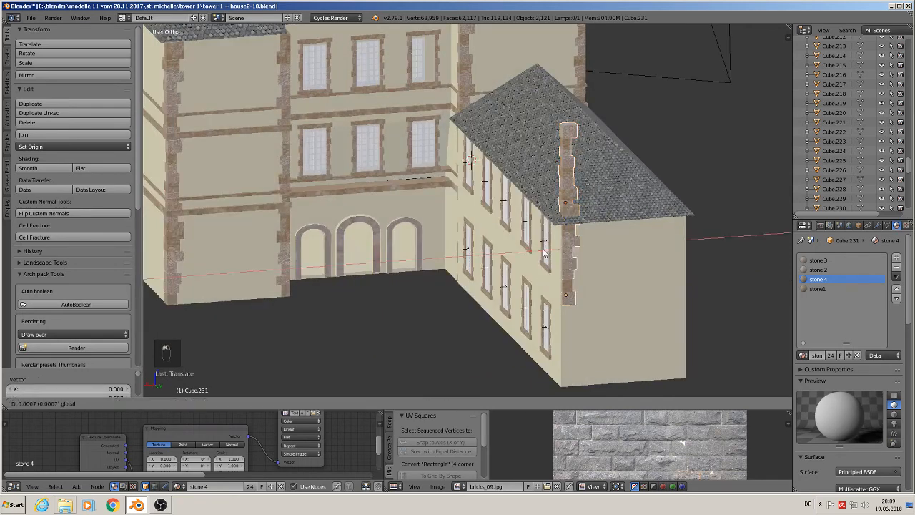
left_click(547, 251)
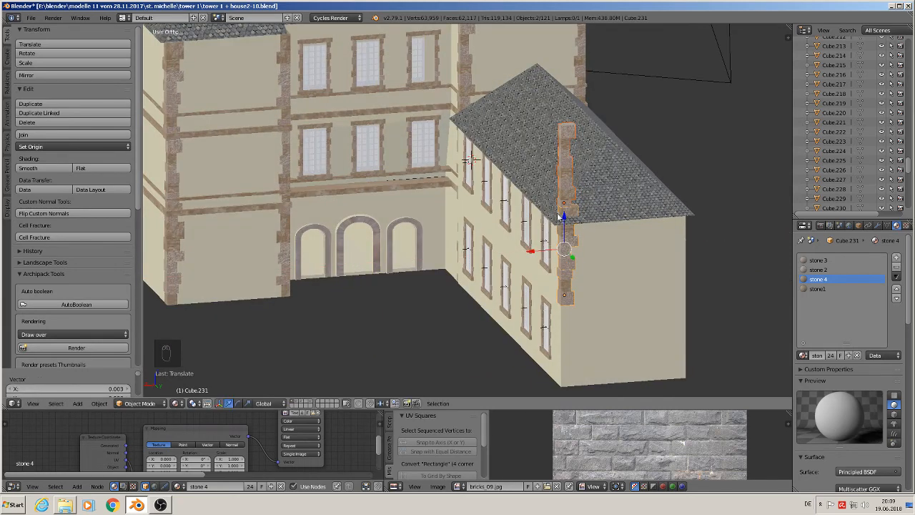
key("g")
key("z")
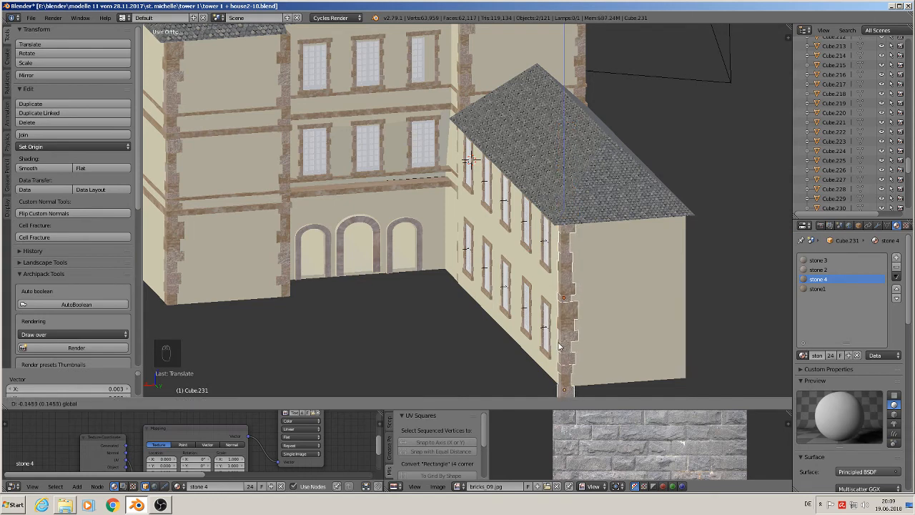
left_click(568, 326)
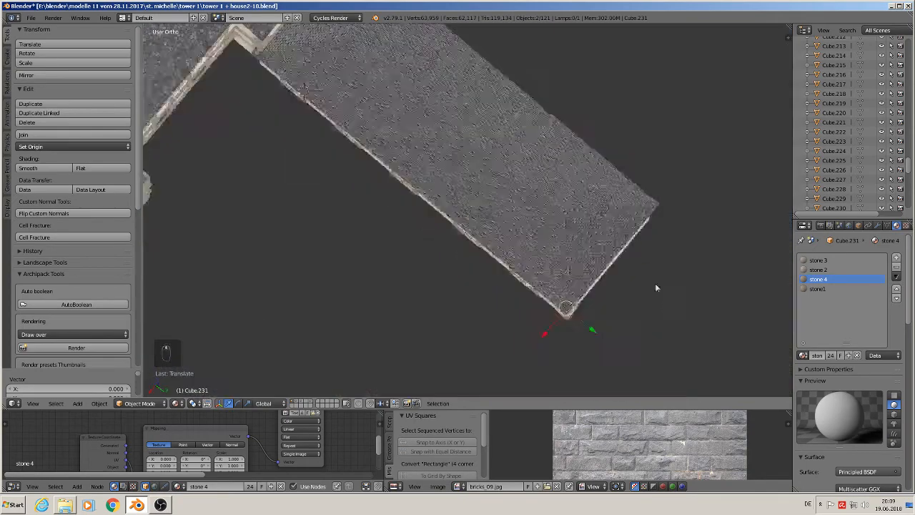
Duplicate the block's corner strips and move the copies about -0.206 along X to the other corner of the end wall.
middle_click_drag(655, 284, 527, 388)
middle_click_drag(481, 266, 495, 382, "shift")
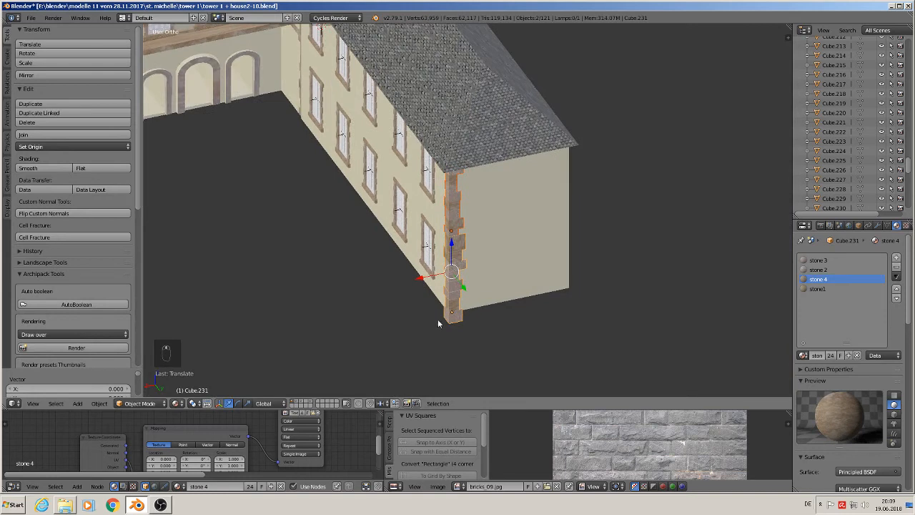
key("shift+d")
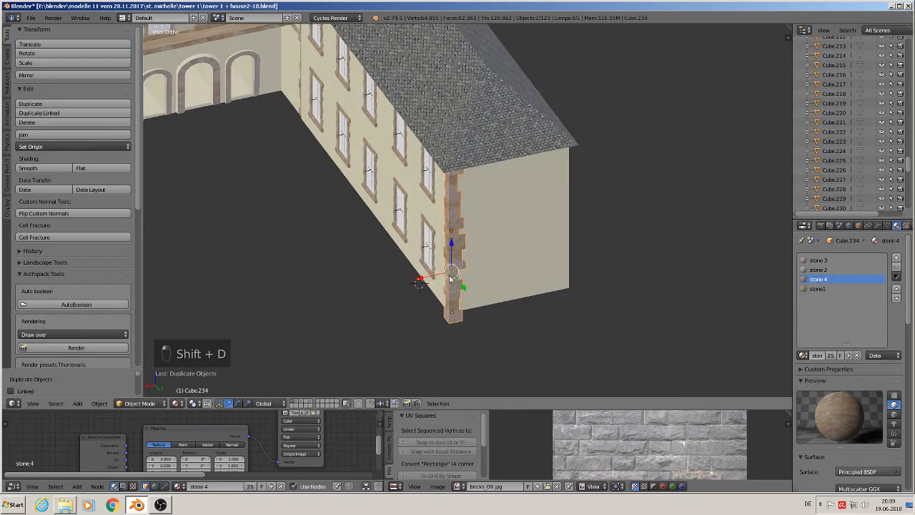
left_click_drag(421, 278, 554, 264)
middle_click_drag(570, 281, 546, 288)
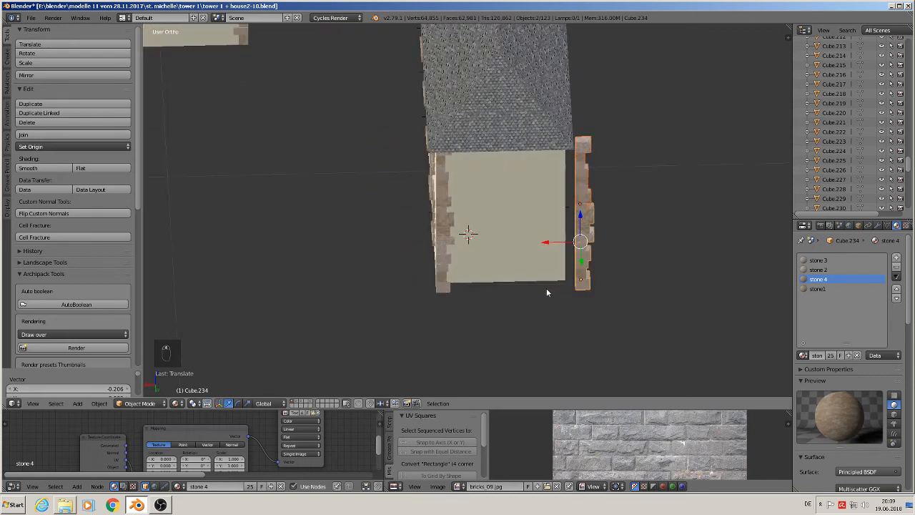
Rotate the copied corner strips 90° about Z and move them about 0.026 along X onto the end wall's corner.
key("r")
key("z")
key("9")
key("0")
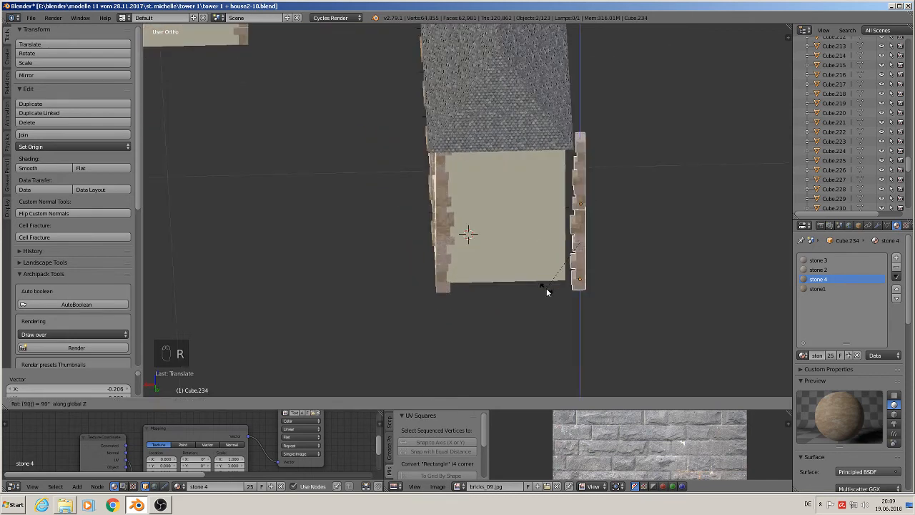
key("Return")
key("g")
key("x")
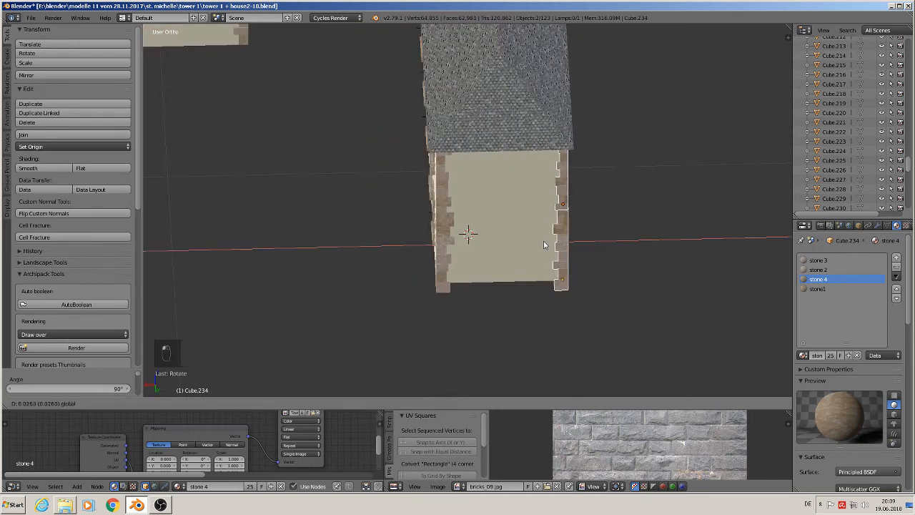
left_click(543, 241)
middle_click_drag(543, 241, 498, 231)
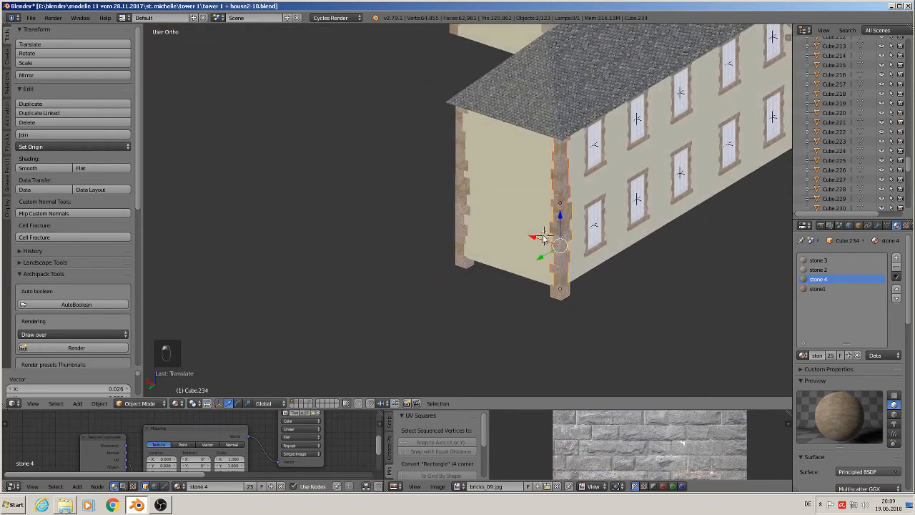
Fine-adjust the rotated corner strips about -0.001 along X and about -0.003 along Y to wrap the wall corner.
key("g")
key("x")
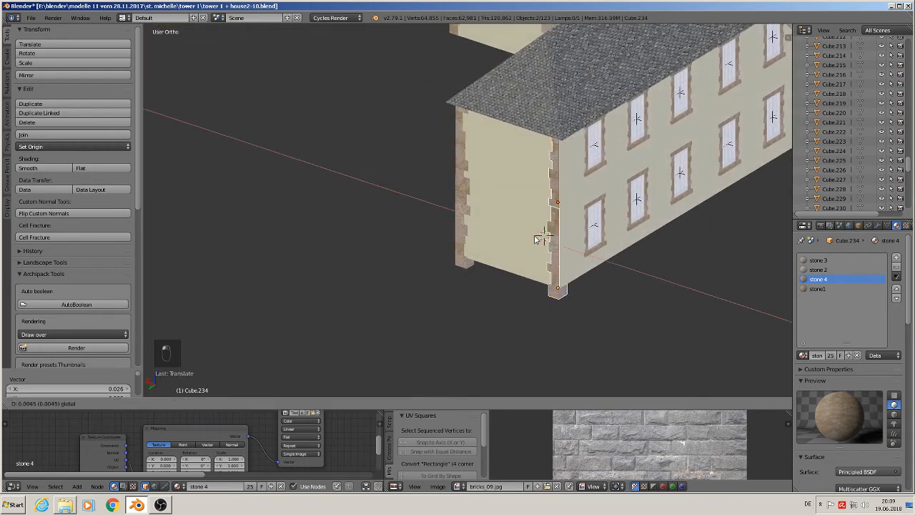
left_click(543, 238)
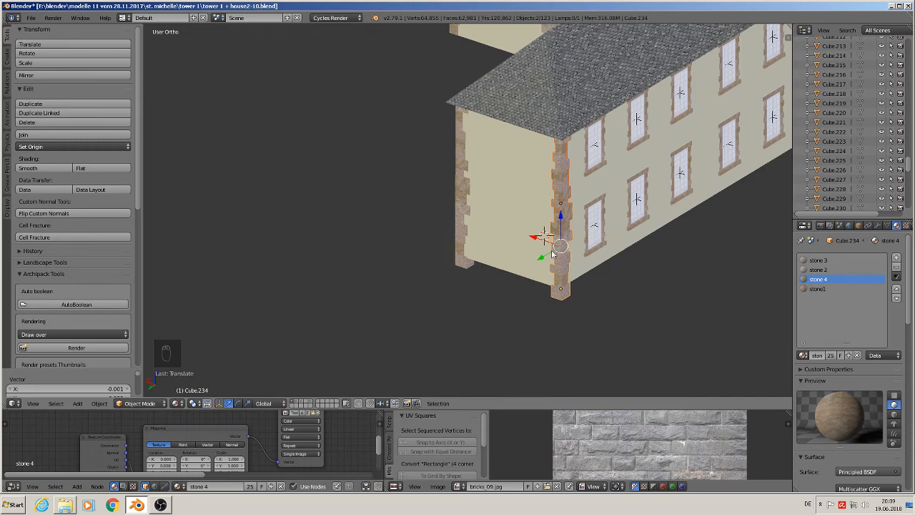
key("g")
key("y")
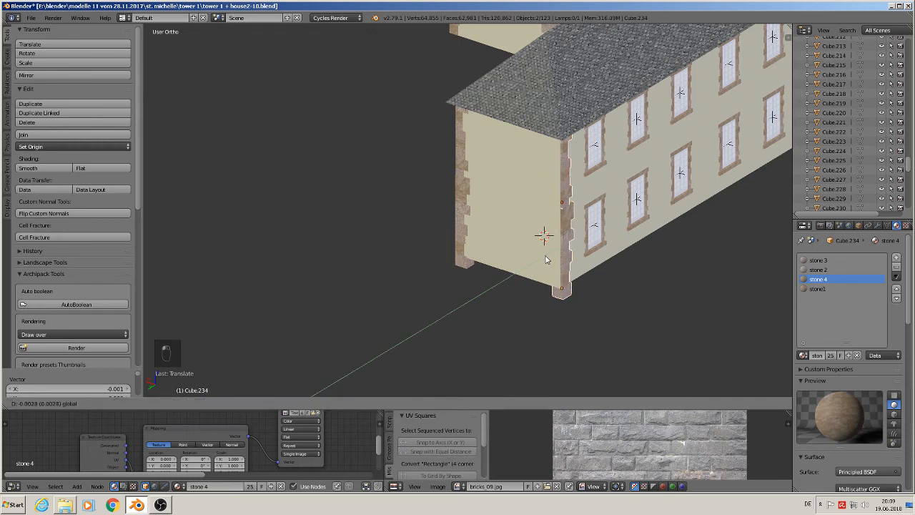
left_click(547, 257)
Delete the lowest stone, which hangs below the wall, from the newly rotated corner strip.
middle_click_drag(547, 257, 518, 258)
scroll(509, 259, "up", 2)
key("Tab")
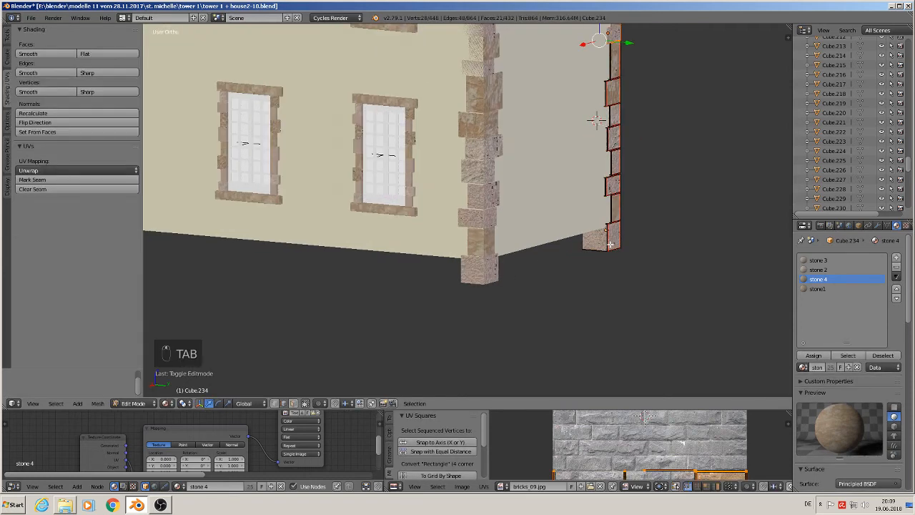
key("a")
key("a")
key("l")
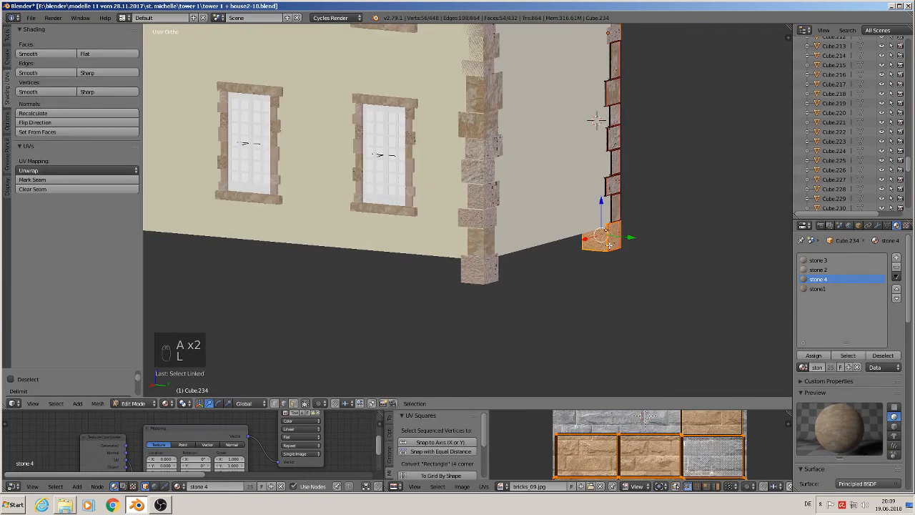
key("x")
left_click(593, 245)
key("Tab")
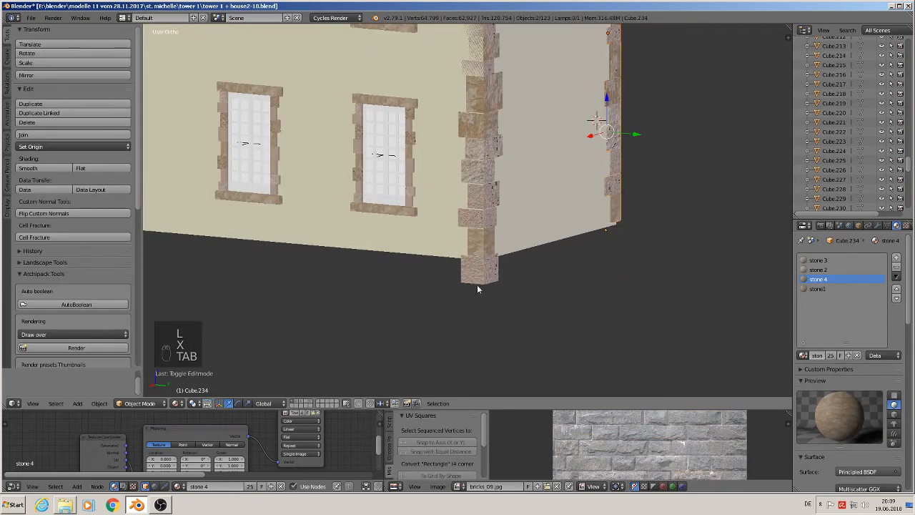
Delete the lowest stone below the wall from the strip at the block's other end corner as well.
right_click(477, 274)
key("Tab")
key("a")
key("a")
key("a")
key("l")
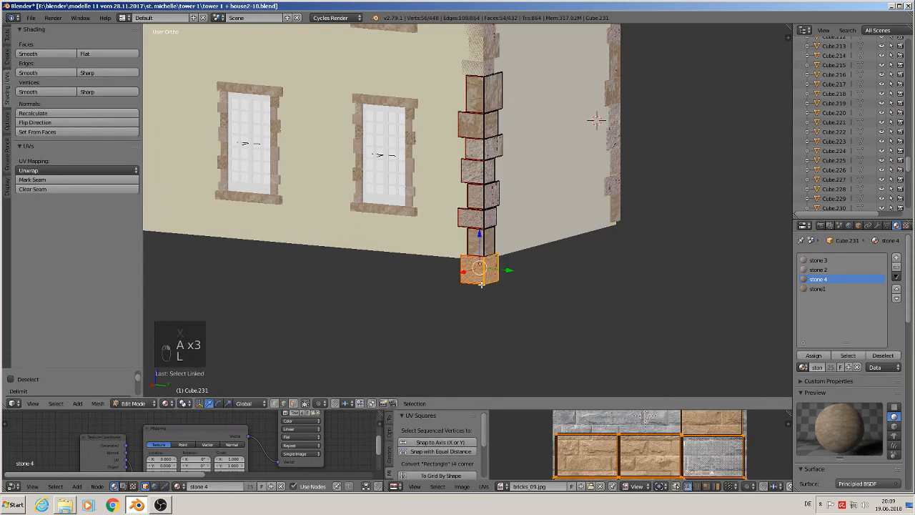
key("x")
left_click(483, 287)
key("Tab")
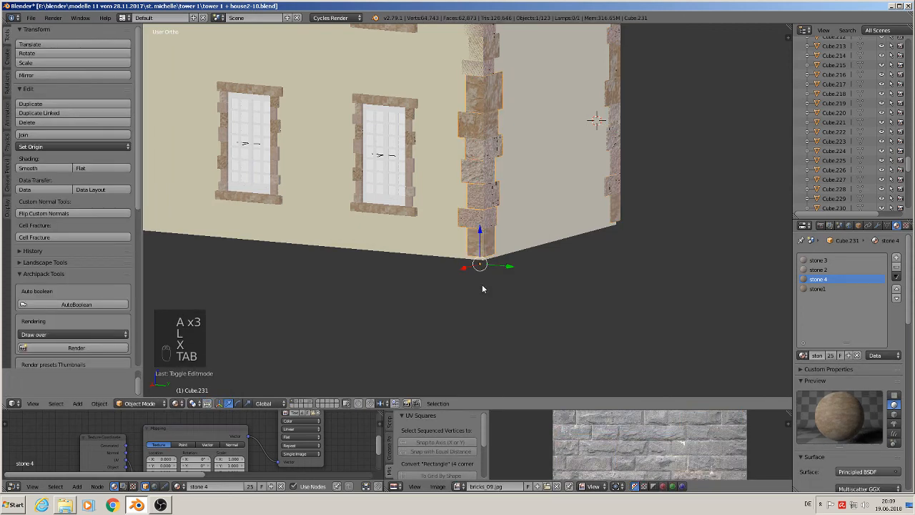
Nudge the upper and lower strips at that corner together about 0.004 along X, and deselect everything.
scroll(475, 280, "down", 5)
scroll(475, 280, "up", 6)
right_click(497, 230)
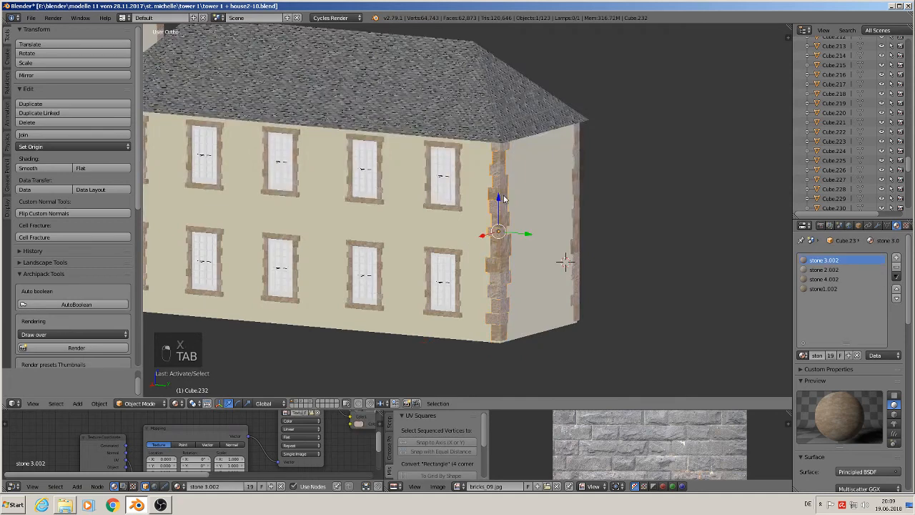
right_click(504, 279)
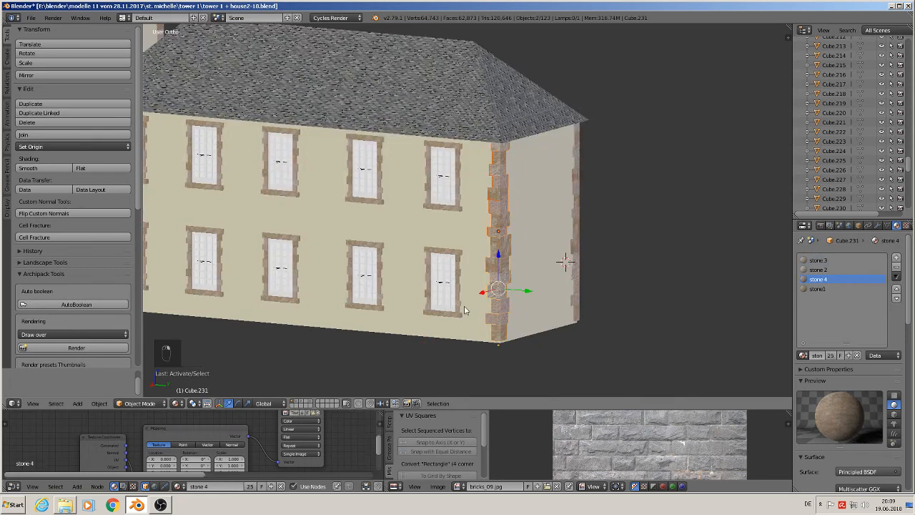
middle_click_drag(488, 304, 477, 299)
key("g")
key("x")
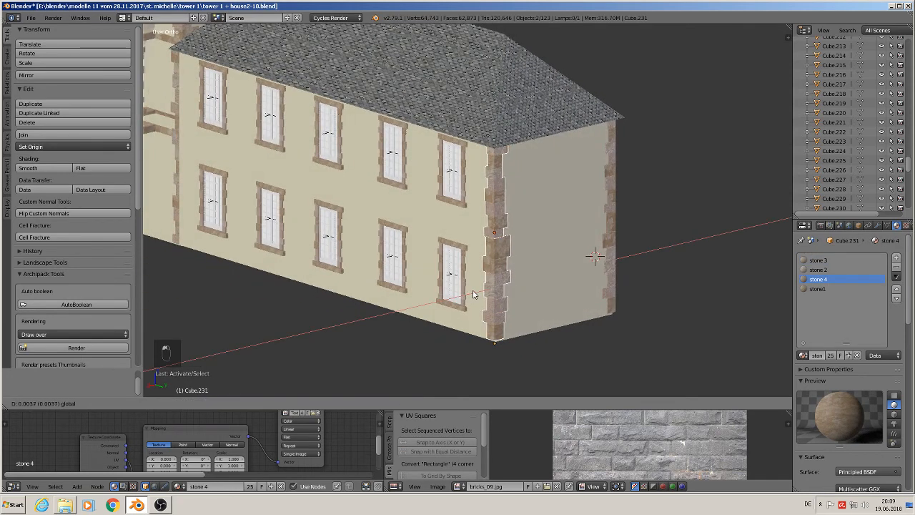
left_click(473, 294)
scroll(472, 294, "down", 3)
key("a")
scroll(473, 291, "down", 2)
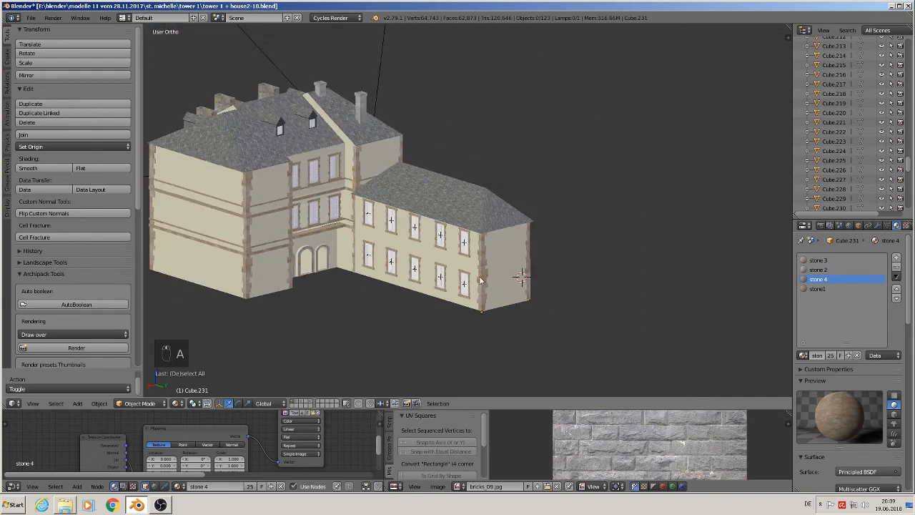
Save the building with its finished corner strips to the current Blender file.
middle_click_drag(478, 277, 559, 249, "shift")
scroll(579, 255, "down", 6)
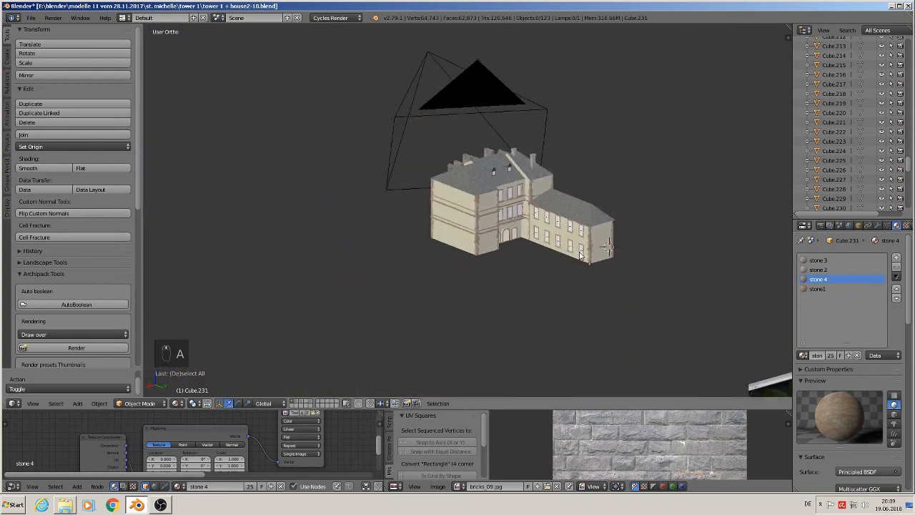
middle_click_drag(582, 295, 396, 246, "shift")
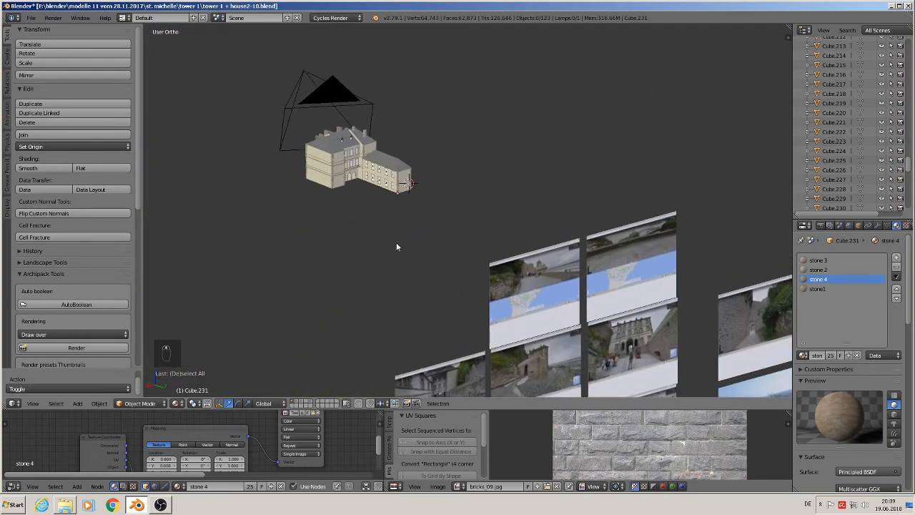
left_click(30, 17)
left_click(70, 92)
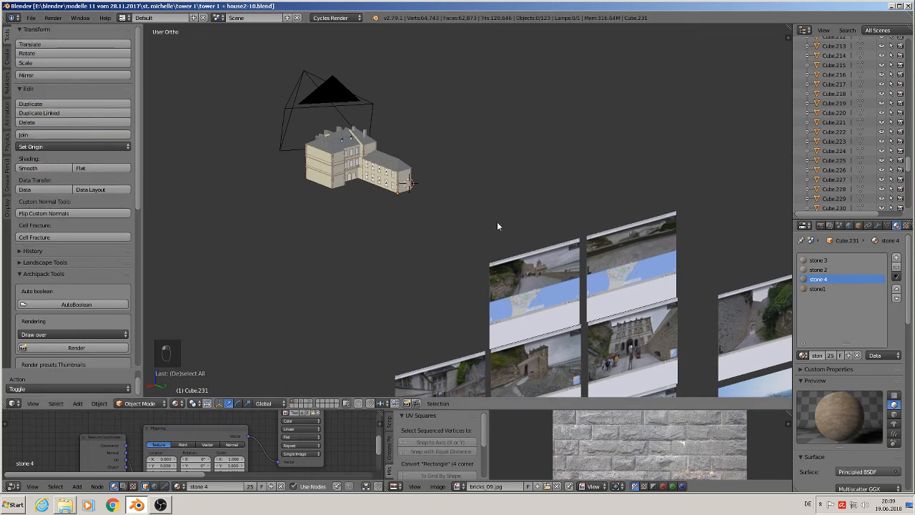
Examine the reference photos of the facade above the stone base wall and of the fortified wall with the tower.
scroll(517, 241, "down", 3)
middle_click_drag(556, 292, 442, 136, "shift")
key("KP_1")
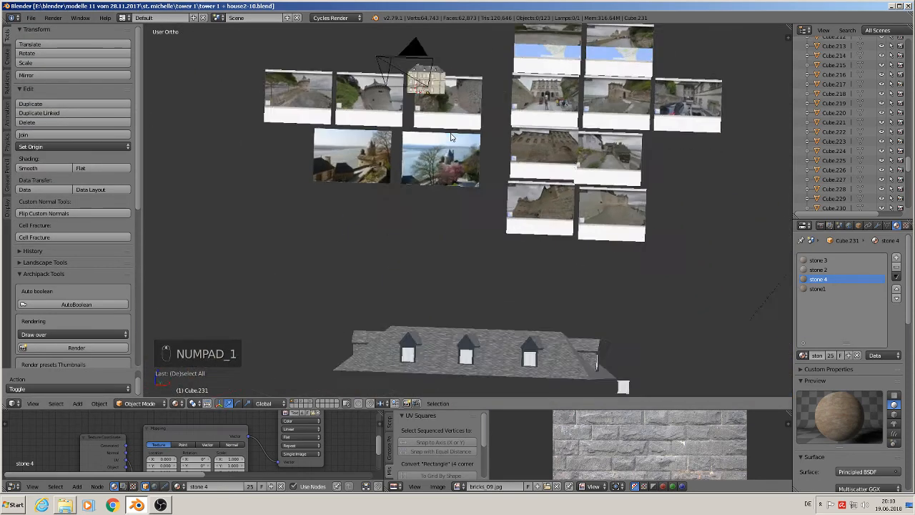
scroll(572, 163, "up", 4)
scroll(572, 163, "up", 1)
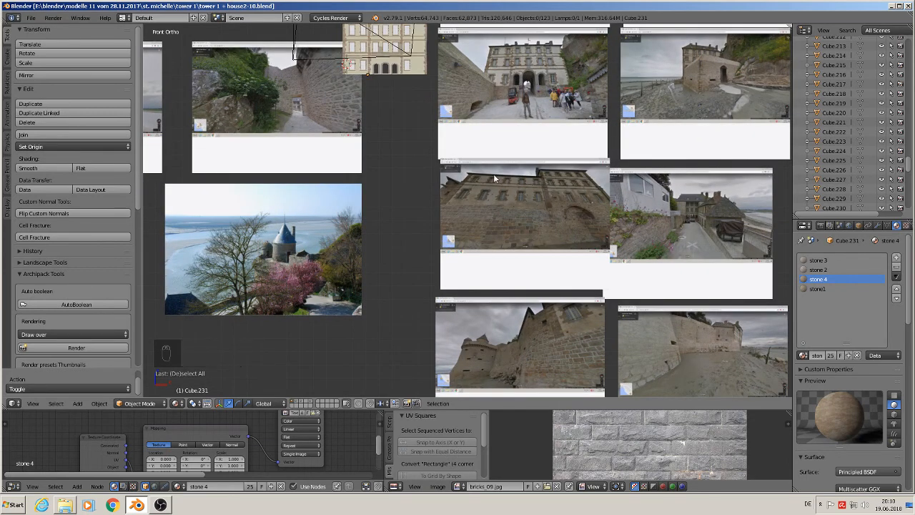
middle_click_drag(493, 207, 565, 120, "shift")
scroll(540, 100, "up", 2)
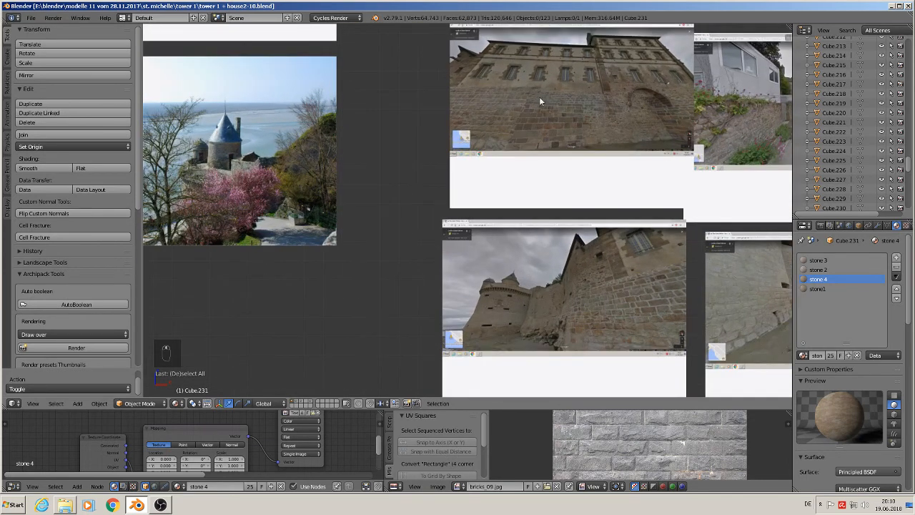
scroll(638, 272, "up", 3)
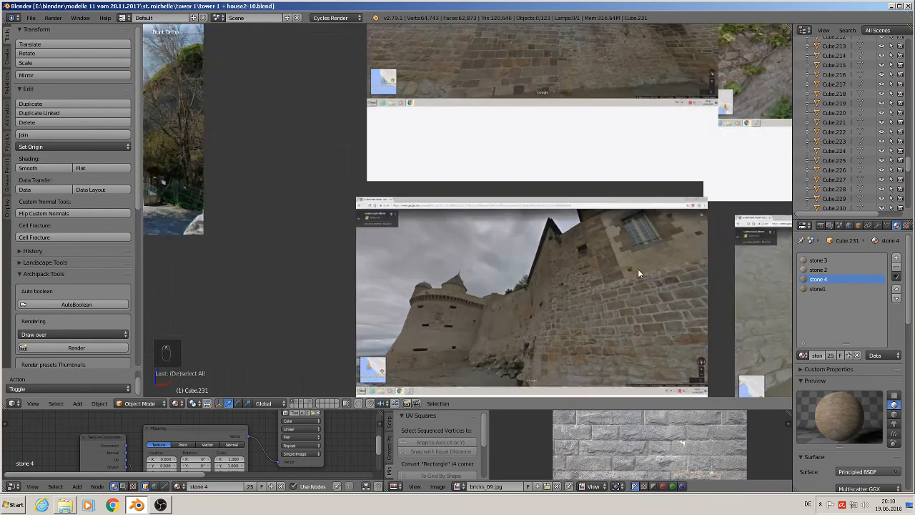
scroll(541, 236, "down", 4)
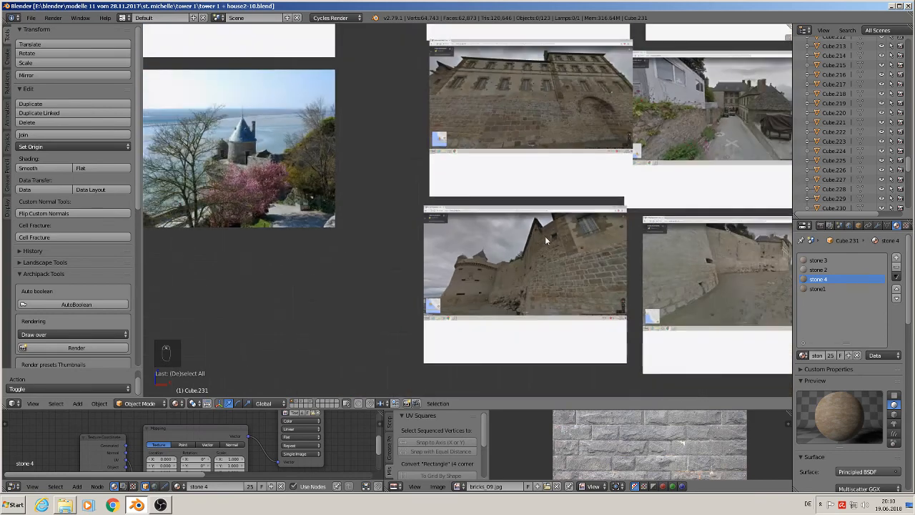
scroll(643, 240, "down", 3)
Examine the reference photo of the lane with the side buildings, and compare the photo set with the modelled building.
middle_click_drag(650, 237, 522, 292, "shift")
scroll(577, 243, "up", 3)
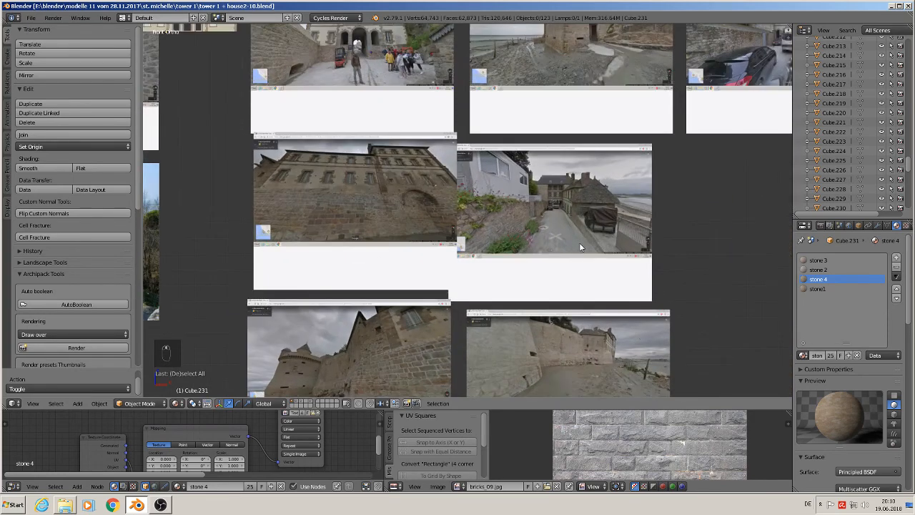
scroll(579, 242, "up", 6)
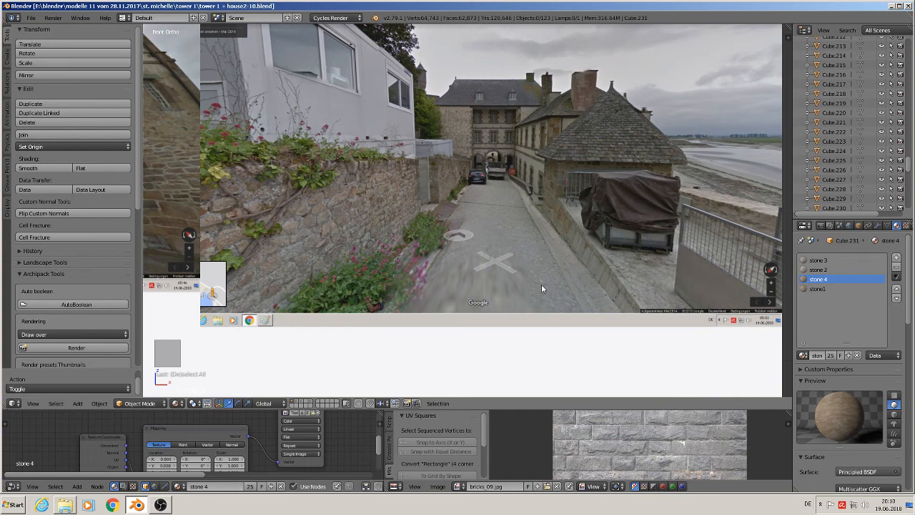
scroll(705, 272, "down", 7)
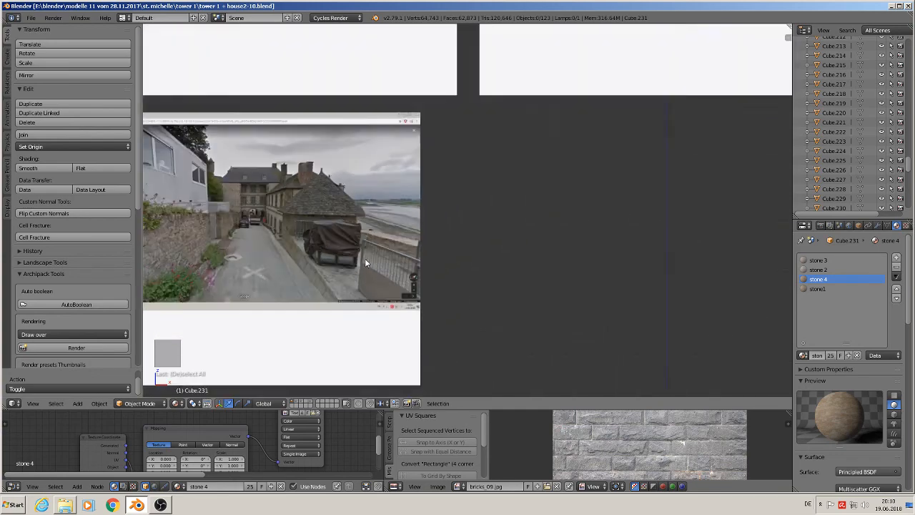
middle_click_drag(381, 158, 654, 136, "shift")
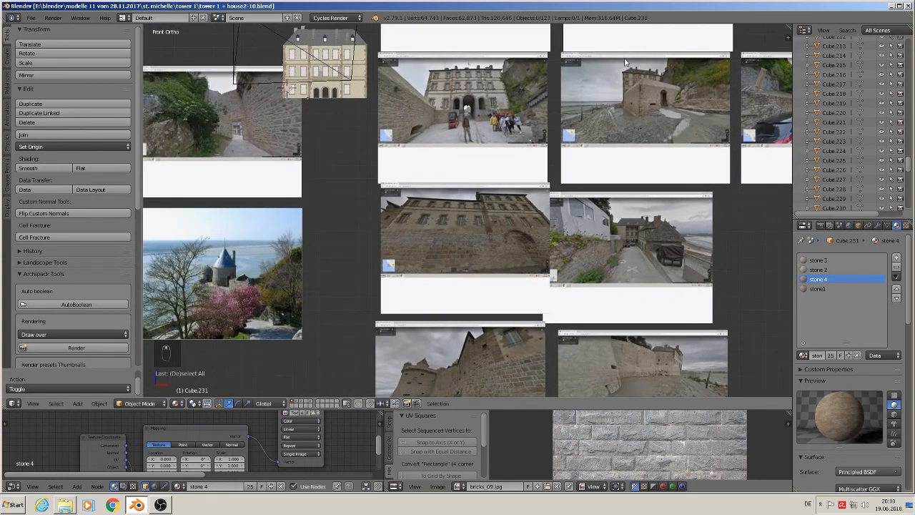
scroll(361, 264, "down", 3)
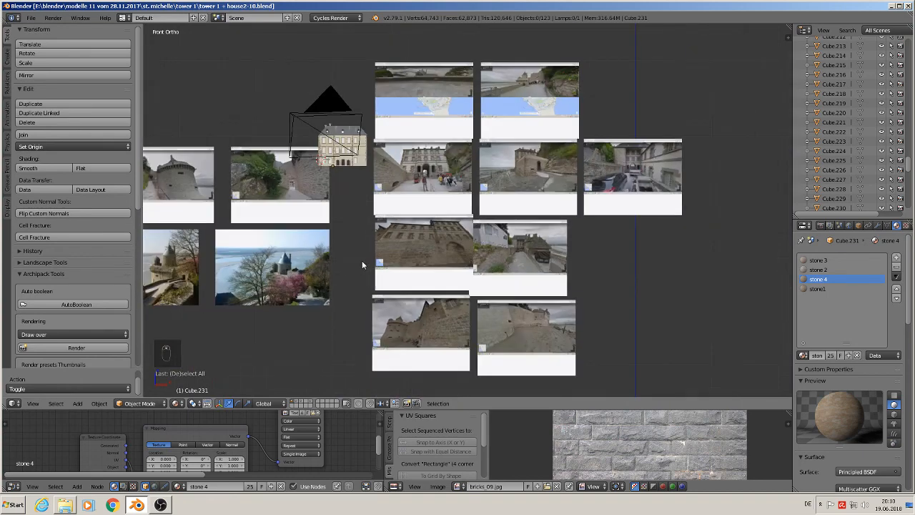
middle_click_drag(310, 280, 410, 347, "shift")
scroll(439, 284, "up", 3)
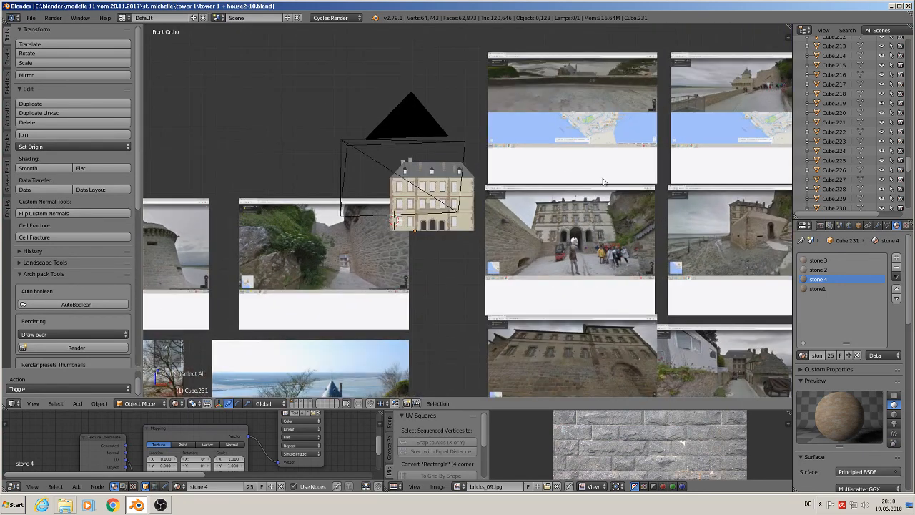
scroll(472, 205, "up", 4)
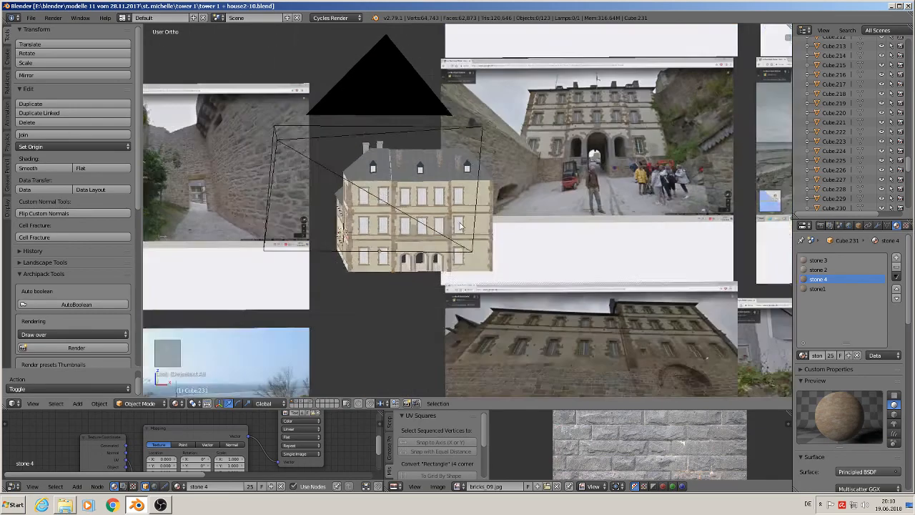
View the whole building with its attached block from the other side and save the file again.
middle_click_drag(461, 212, 506, 234)
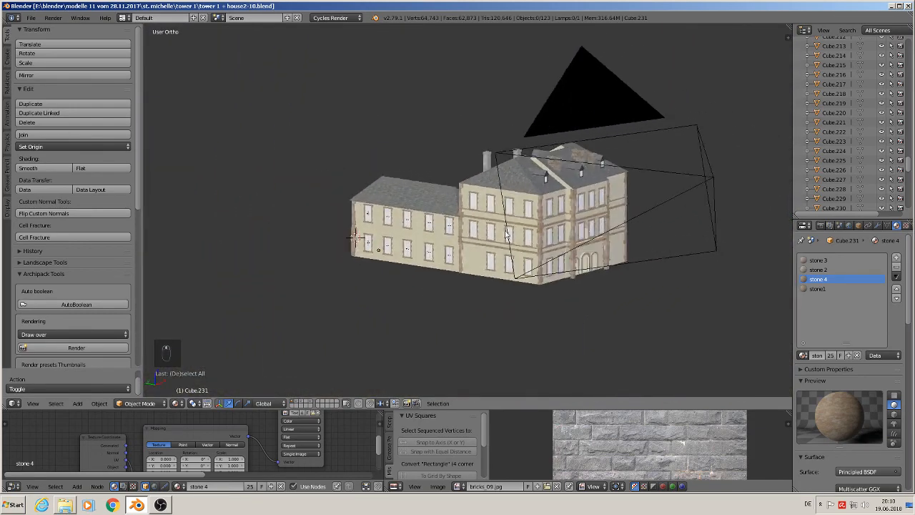
left_click(31, 18)
left_click(56, 89)
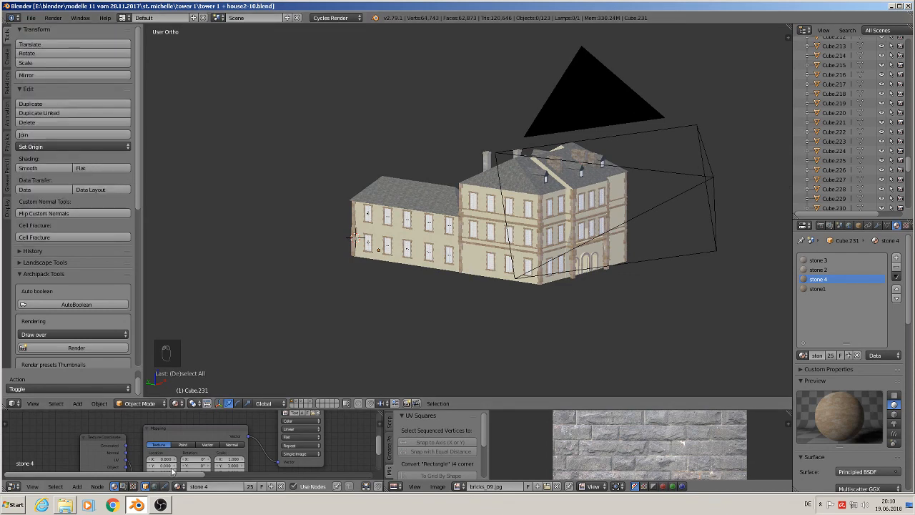